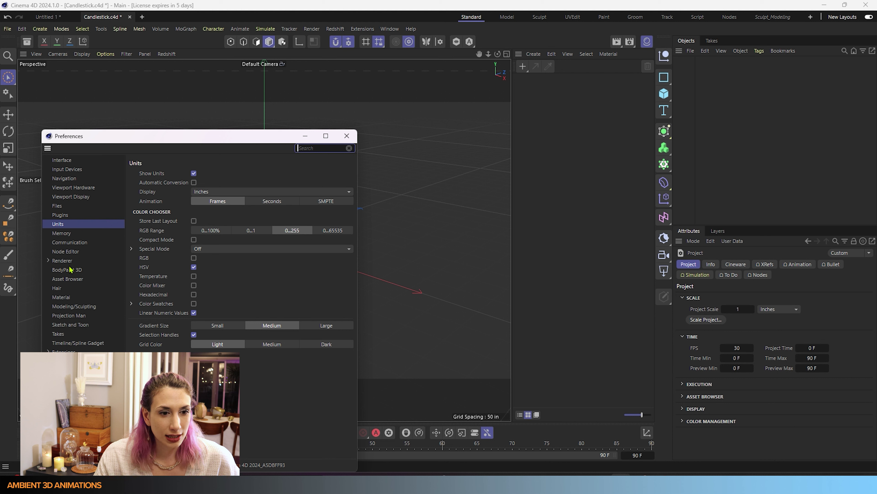
- Review the display units in the preferences and the project scale, and close the preferences
{"action": "left_click", "coordinate": [23, 29]}
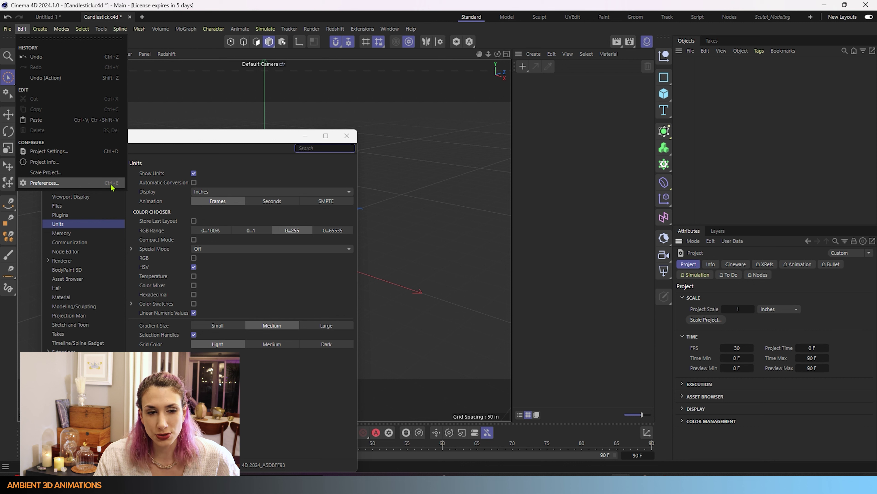
{"action": "left_click", "coordinate": [239, 139]}
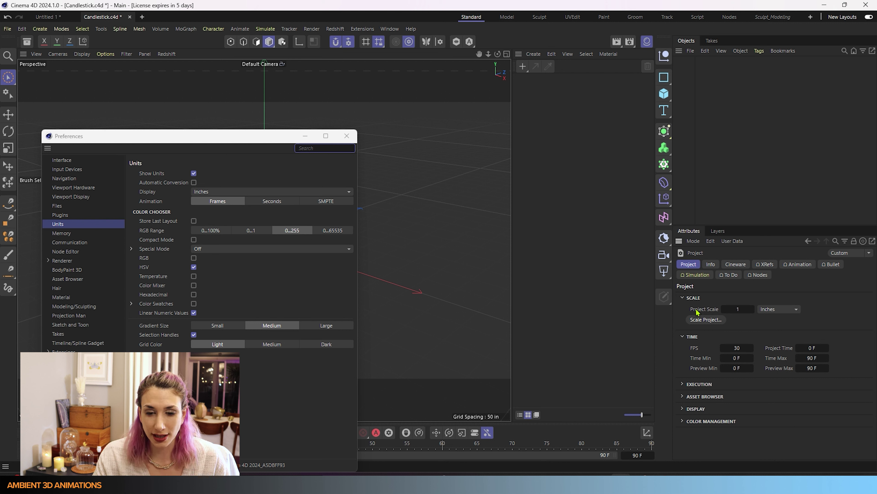
{"action": "left_click", "coordinate": [347, 136]}
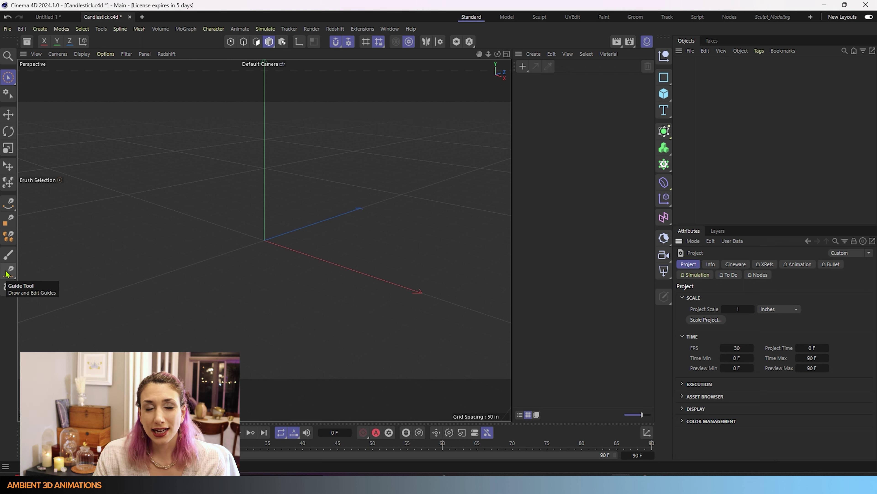
- Draw a plane guide about 2.8 by 4.3 in with the Guide Tool in the Front view, starting at the origin
{"action": "left_click", "coordinate": [7, 271]}
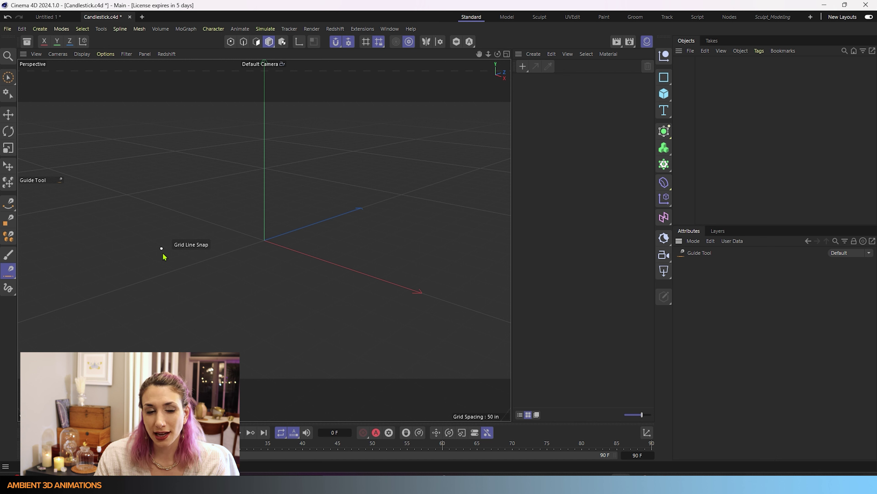
{"action": "middle_click", "coordinate": [256, 247]}
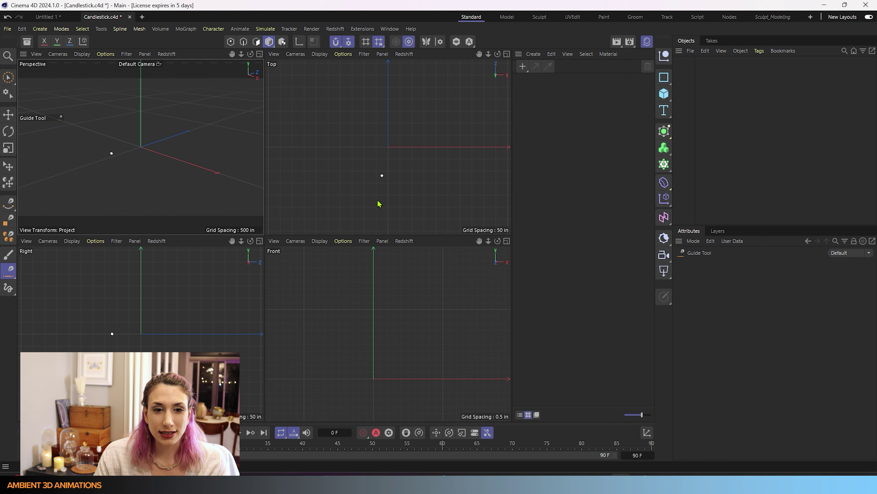
{"action": "middle_click", "coordinate": [365, 313]}
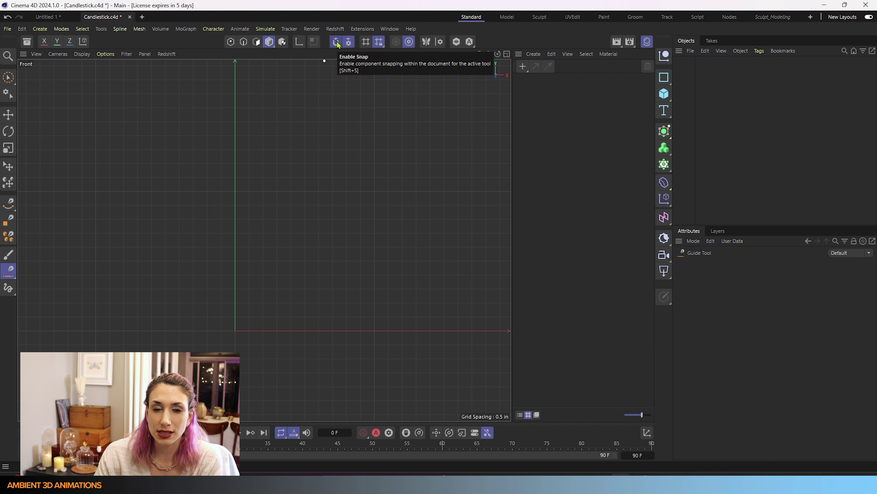
{"action": "left_click", "coordinate": [349, 42]}
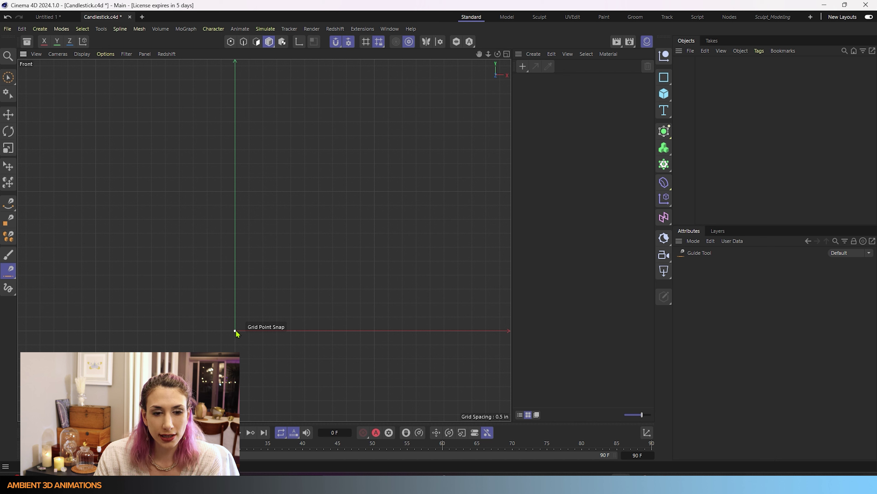
{"action": "left_click_drag", "start_coordinate": [235, 331], "coordinate": [314, 212]}
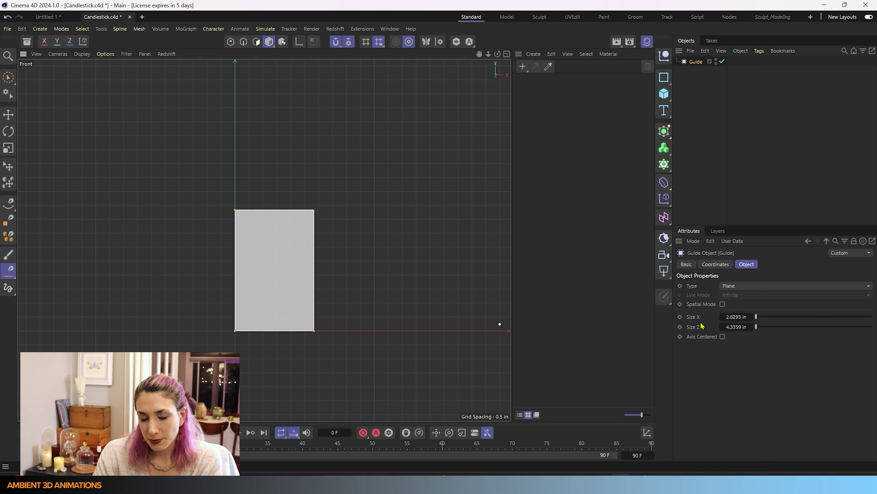
- Set the plane guide's Size X to 2 in and Size Z to 6 in, and leave the Guide Tool
{"action": "left_click", "coordinate": [738, 317]}
{"action": "key", "text": "BackSpace"}
{"action": "type", "text": "2"}
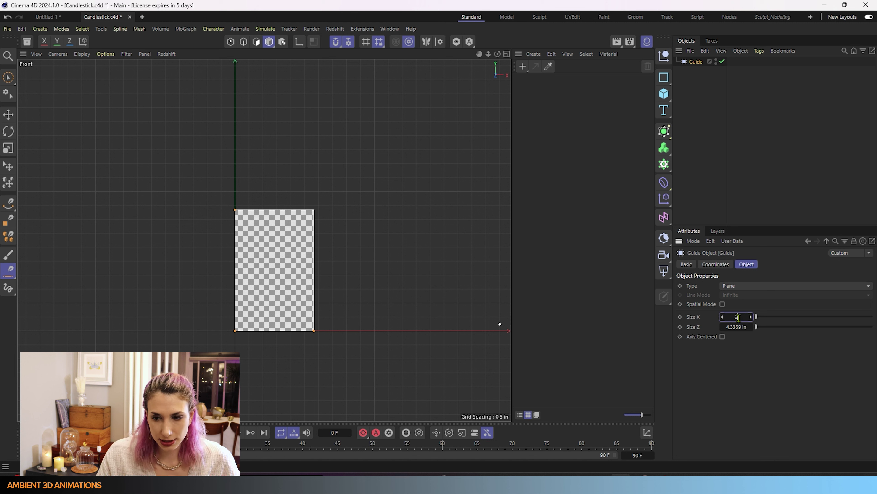
{"action": "key", "text": "Return"}
{"action": "left_click", "coordinate": [728, 327]}
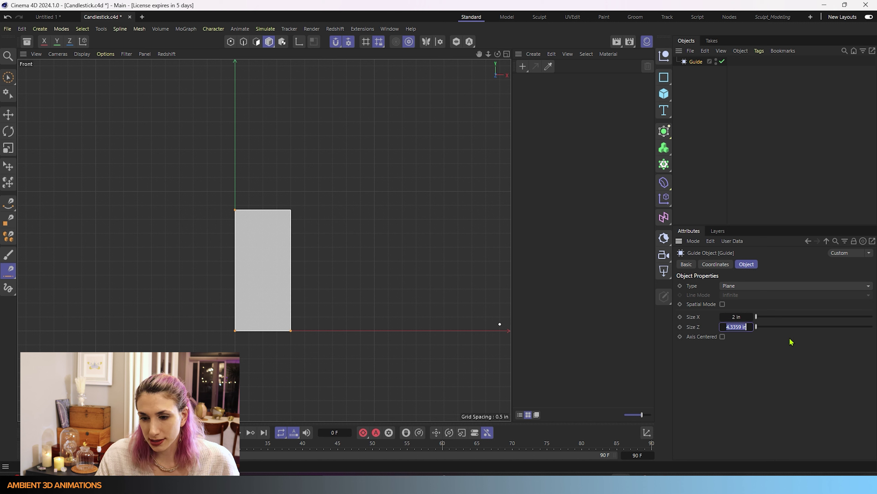
{"action": "key", "text": "BackSpace"}
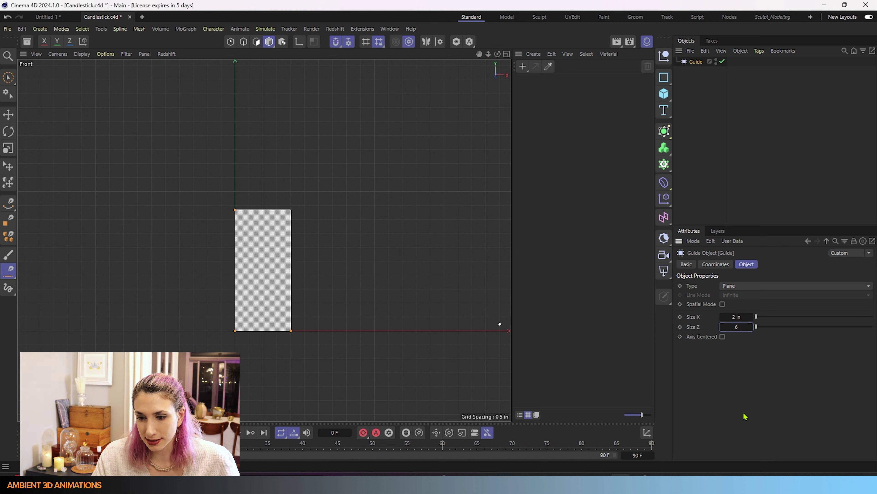
{"action": "type", "text": "6"}
{"action": "key", "text": "Return"}
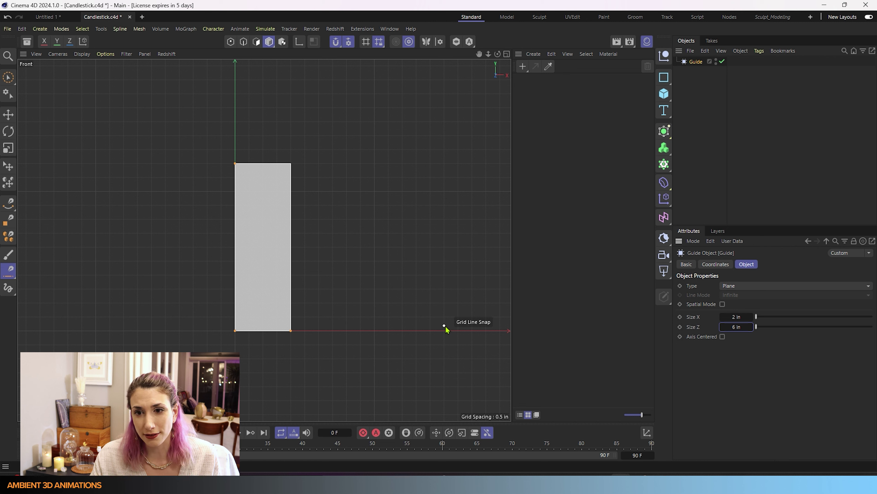
{"action": "key", "text": "Escape"}
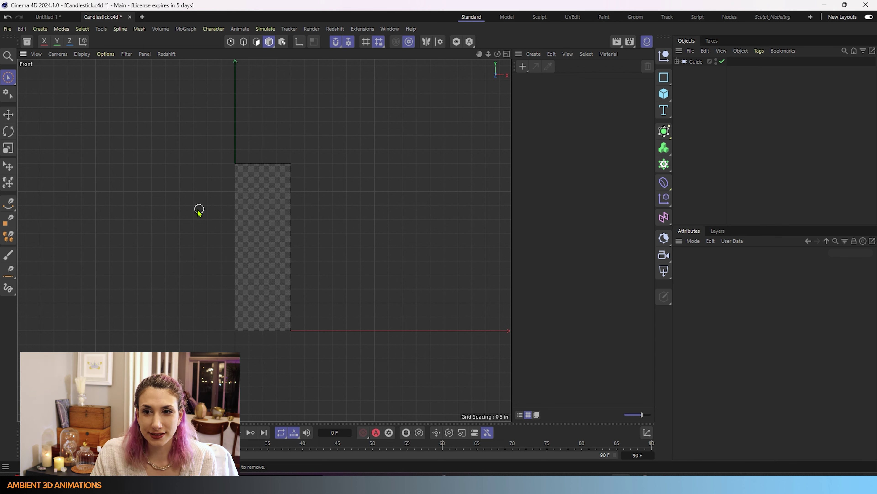
- Enable snapping to guides and start a Bezier spline with the Spline Pen at the origin
{"action": "left_click", "coordinate": [8, 203]}
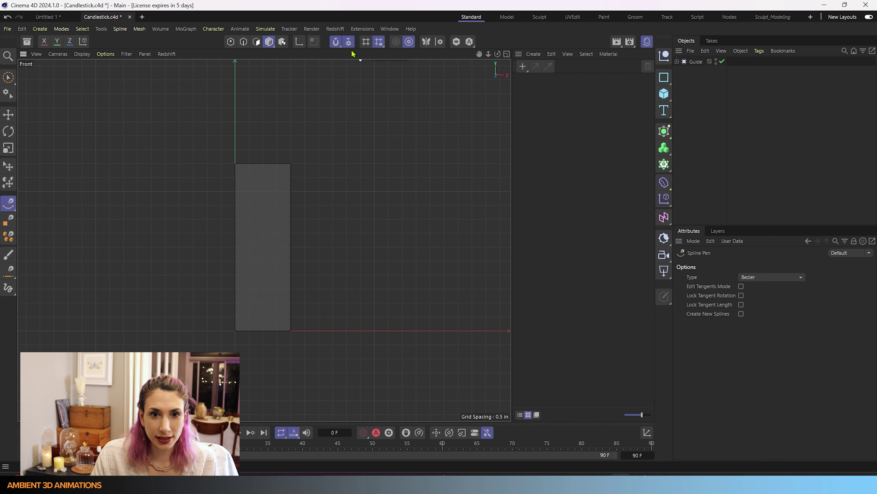
{"action": "left_click", "coordinate": [349, 42]}
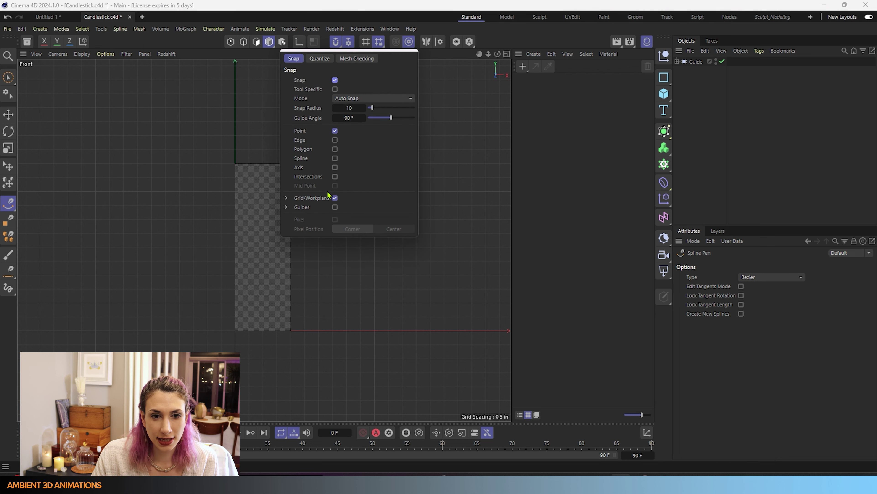
{"action": "left_click", "coordinate": [335, 207]}
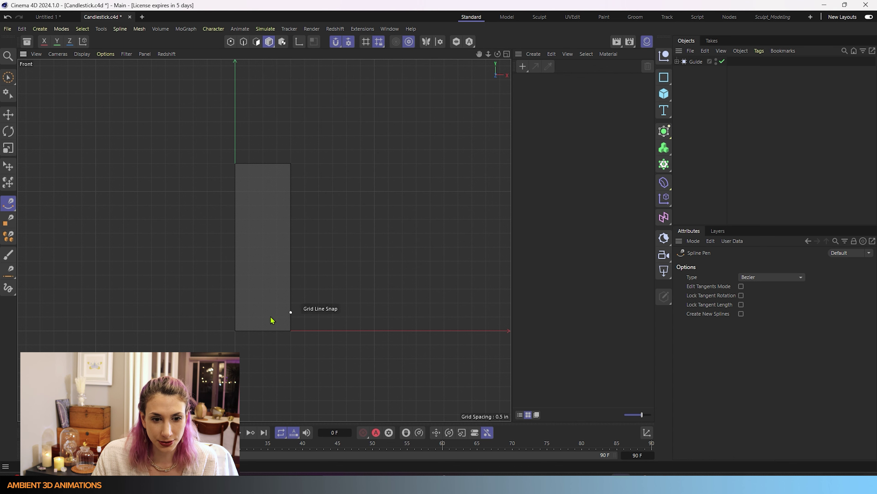
{"action": "left_click", "coordinate": [239, 333]}
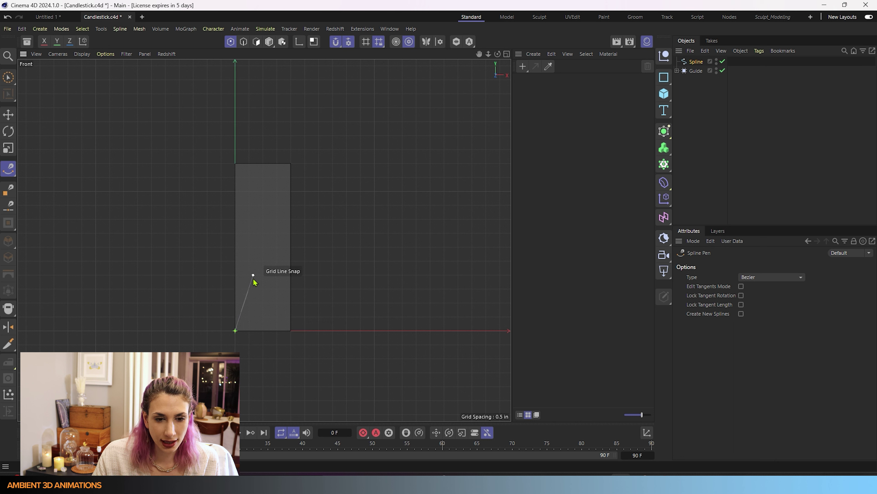
{"action": "mouse_move", "coordinate": [256, 284]}
{"action": "left_mouse_down"}
{"action": "mouse_move", "coordinate": [256, 248]}
{"action": "mouse_move", "coordinate": [257, 268]}
{"action": "left_mouse_up"}
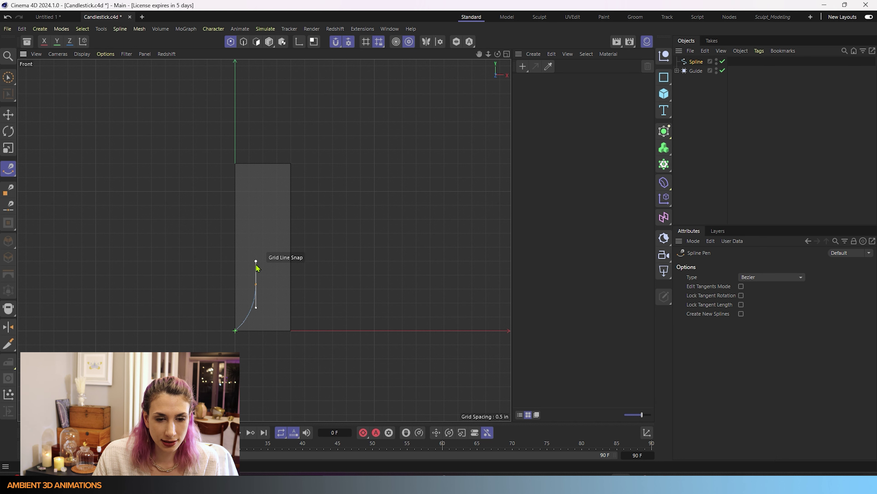
{"action": "scroll", "coordinate": [251, 287], "scroll_direction": "up", "scroll_amount": 5}
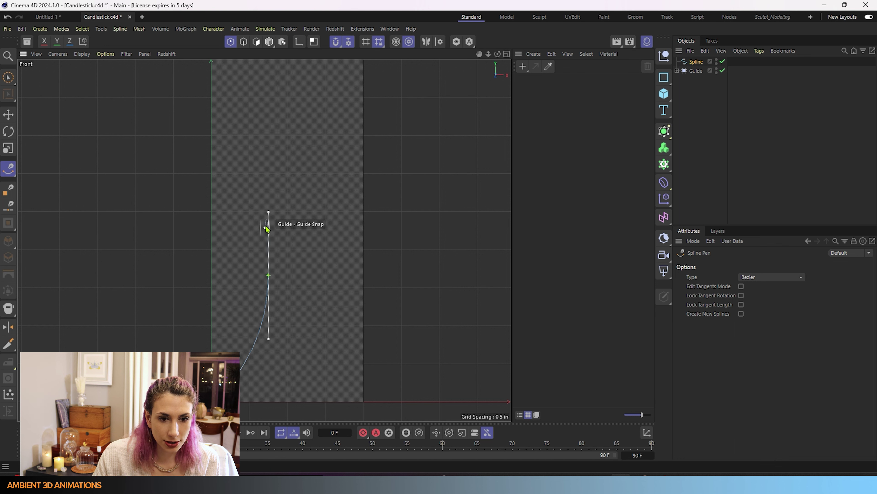
{"action": "scroll", "coordinate": [249, 164], "scroll_direction": "down", "scroll_amount": 2}
{"action": "middle_click_drag", "start_coordinate": [249, 166], "coordinate": [289, 242], "text": "alt"}
{"action": "scroll", "coordinate": [290, 241], "scroll_direction": "down", "scroll_amount": 2}
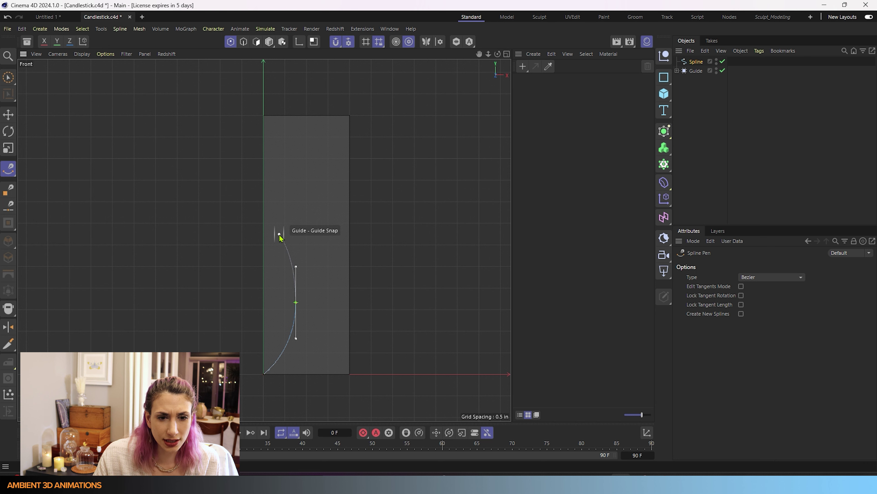
{"action": "left_click_drag", "start_coordinate": [285, 231], "coordinate": [284, 182]}
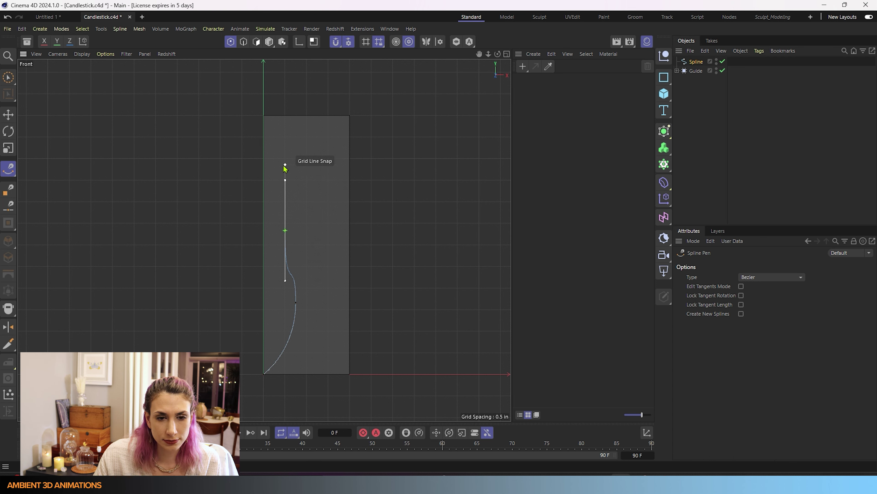
{"action": "left_click_drag", "start_coordinate": [285, 158], "coordinate": [280, 120]}
{"action": "key", "text": "ctrl+z"}
{"action": "key", "text": "ctrl+z"}
{"action": "key", "text": "ctrl+z"}
- Draw the rest of the spline as a wavy candlestick profile inside the guide, ending at the guide's upper edge
{"action": "left_click_drag", "start_coordinate": [294, 323], "coordinate": [289, 294]}
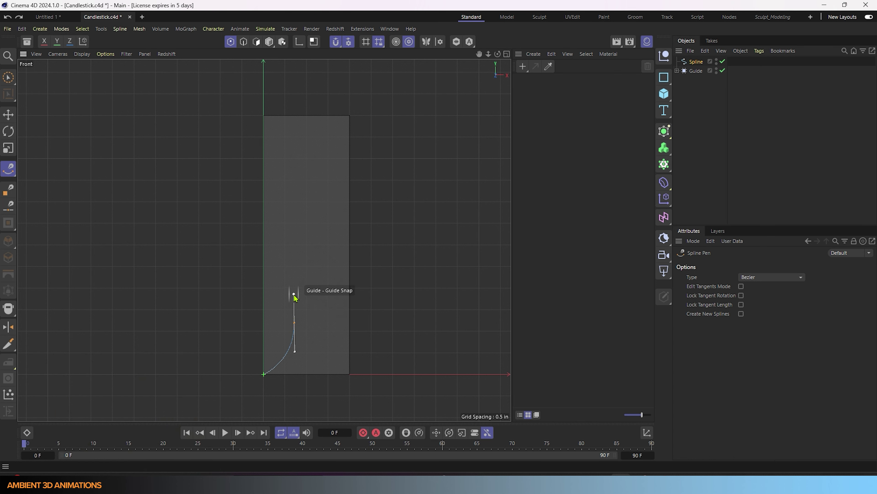
{"action": "left_click", "coordinate": [295, 266]}
{"action": "left_click_drag", "start_coordinate": [285, 185], "coordinate": [280, 165]}
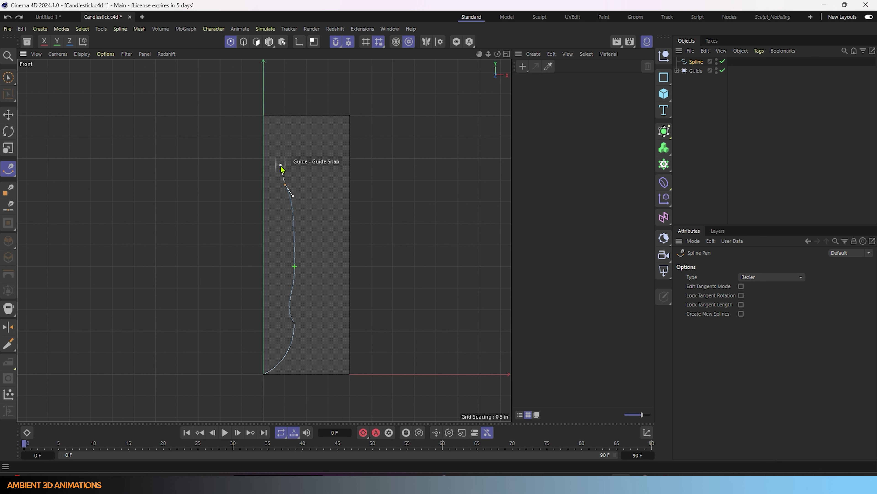
{"action": "left_click", "coordinate": [280, 118]}
{"action": "key", "text": "Escape"}
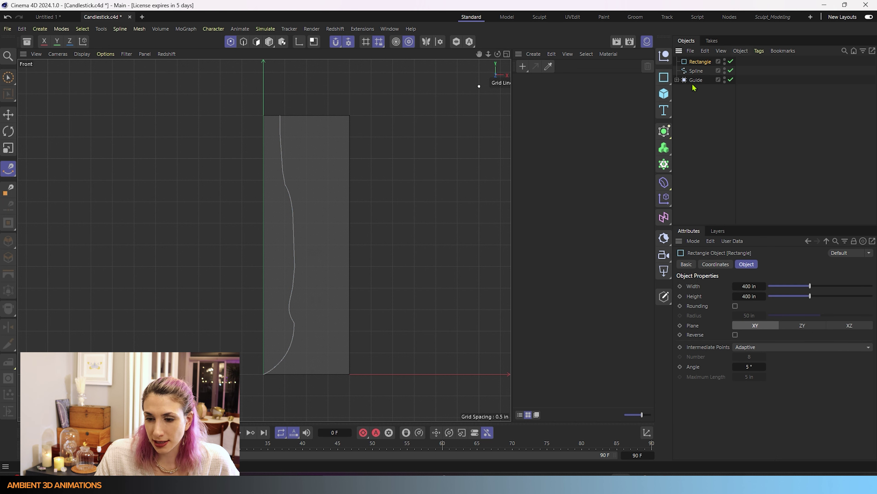
- Add a rectangle spline and set both its width and height to 2 in
{"action": "double_click", "coordinate": [749, 287]}
{"action": "type", "text": "2"}
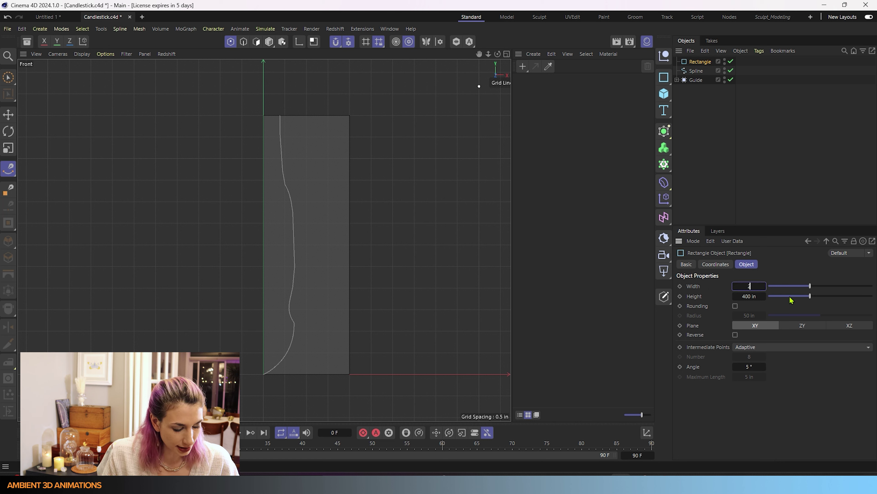
{"action": "key", "text": "Tab"}
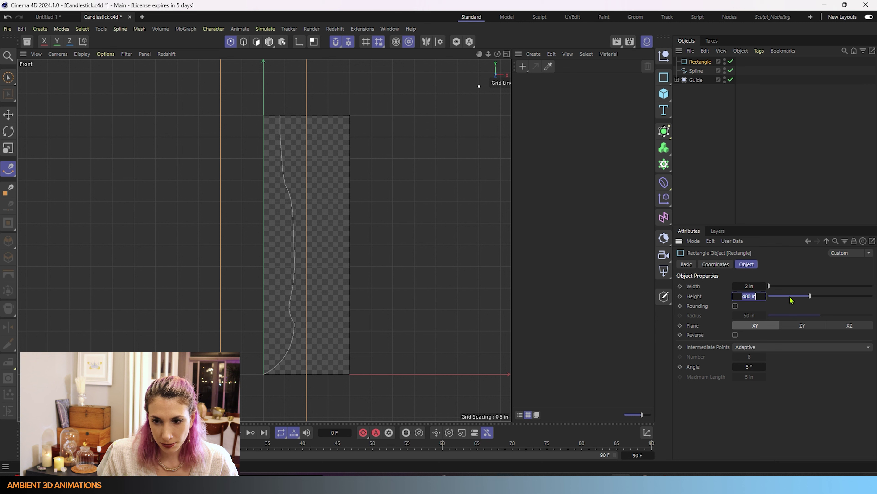
{"action": "type", "text": "2"}
{"action": "key", "text": "Return"}
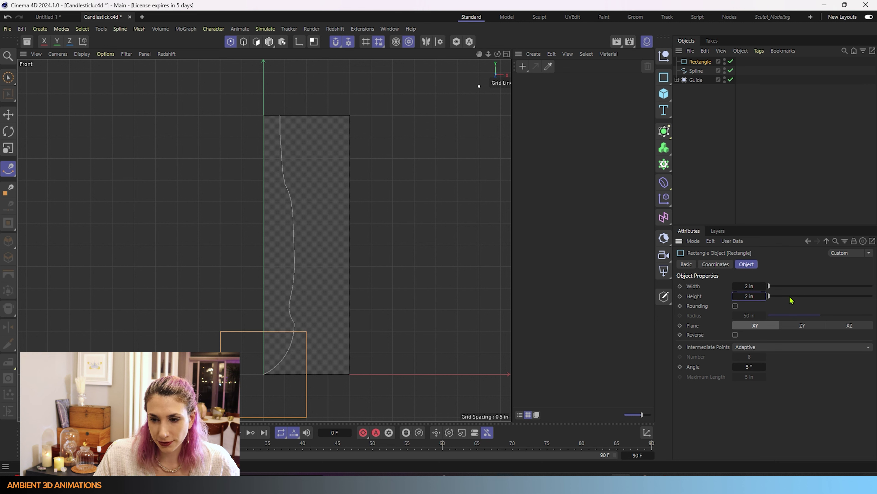
- Enable rounding on the rectangle's corners with a radius of 0.2 in
{"action": "left_click", "coordinate": [735, 306]}
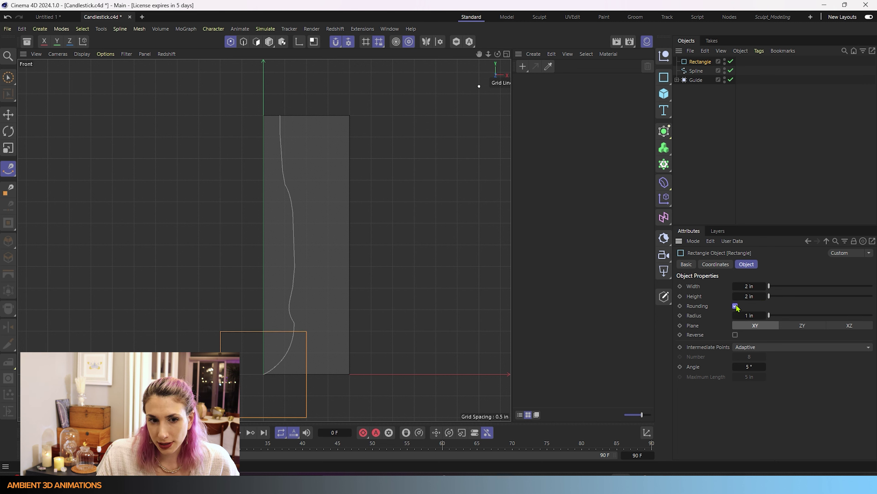
{"action": "left_click", "coordinate": [751, 316]}
{"action": "type", "text": "0.2"}
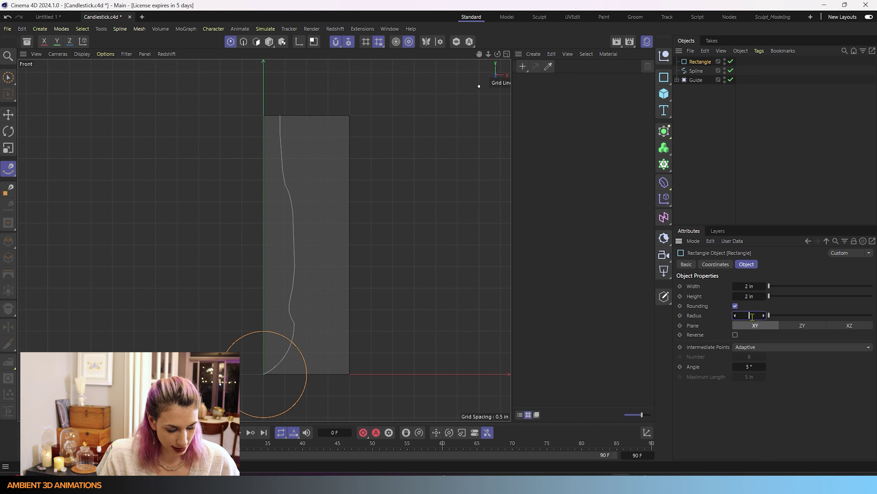
{"action": "key", "text": "Return"}
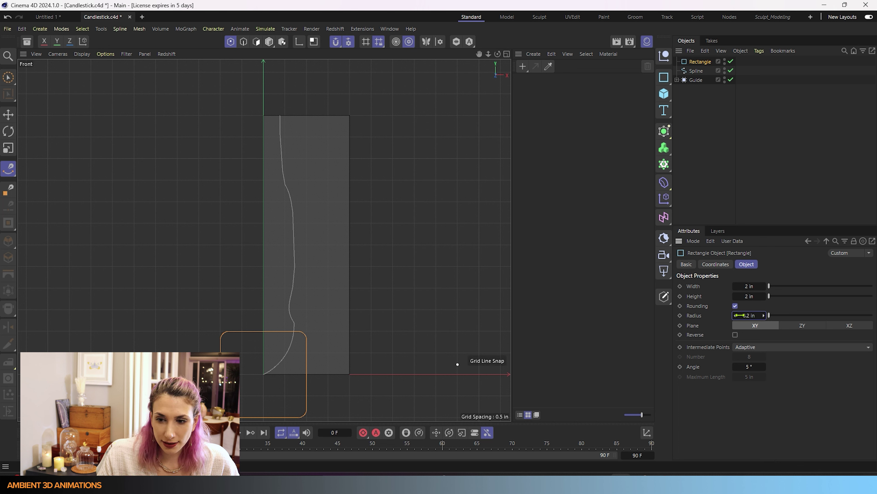
- Create a Sweep and nest the rectangle and the profile spline under it, with the rectangle first
{"action": "left_click", "coordinate": [664, 131]}
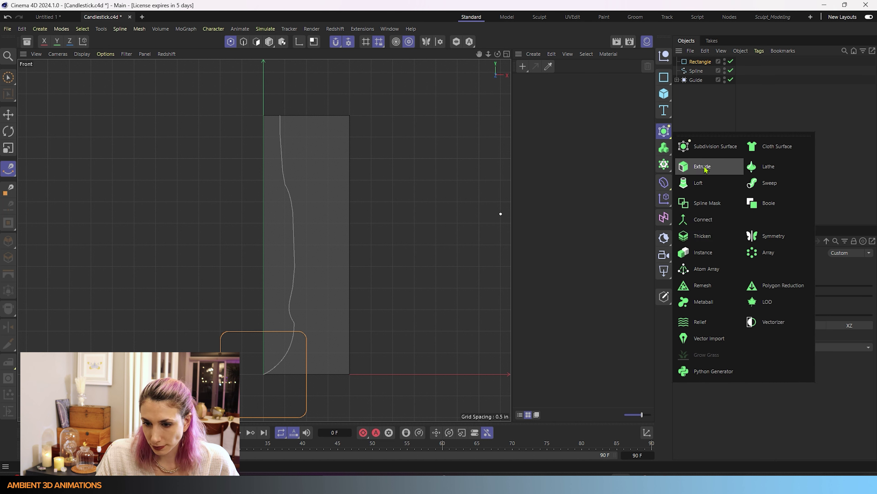
{"action": "left_click", "coordinate": [756, 184]}
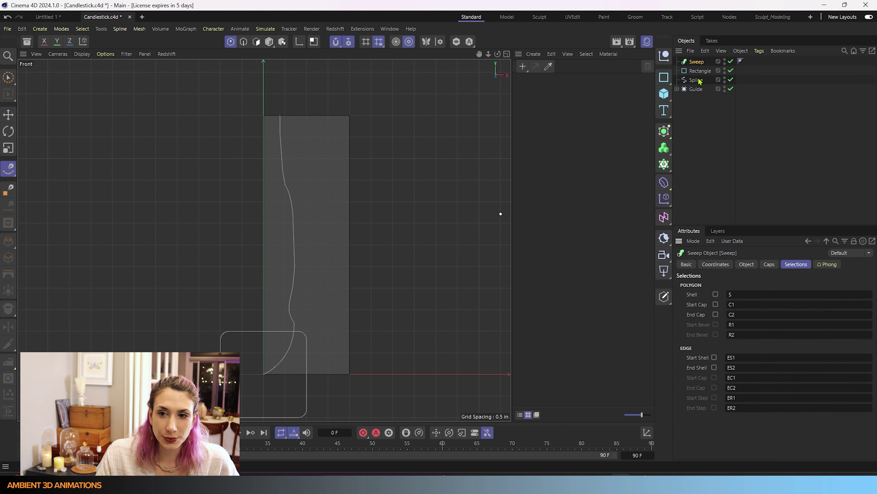
{"action": "mouse_move", "coordinate": [699, 72]}
{"action": "left_mouse_down"}
{"action": "mouse_move", "coordinate": [700, 61]}
{"action": "mouse_move", "coordinate": [699, 80]}
{"action": "mouse_move", "coordinate": [705, 63]}
{"action": "mouse_move", "coordinate": [708, 80]}
{"action": "mouse_move", "coordinate": [709, 72]}
{"action": "left_mouse_up"}
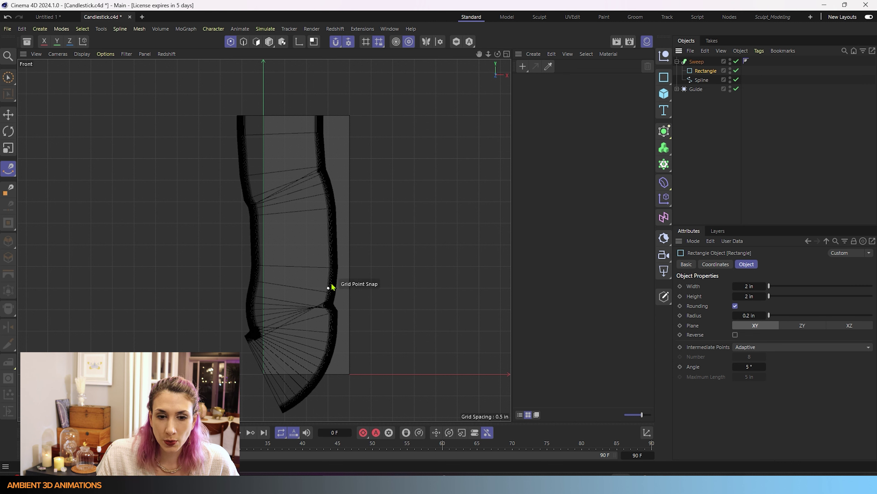
{"action": "left_click", "coordinate": [699, 81]}
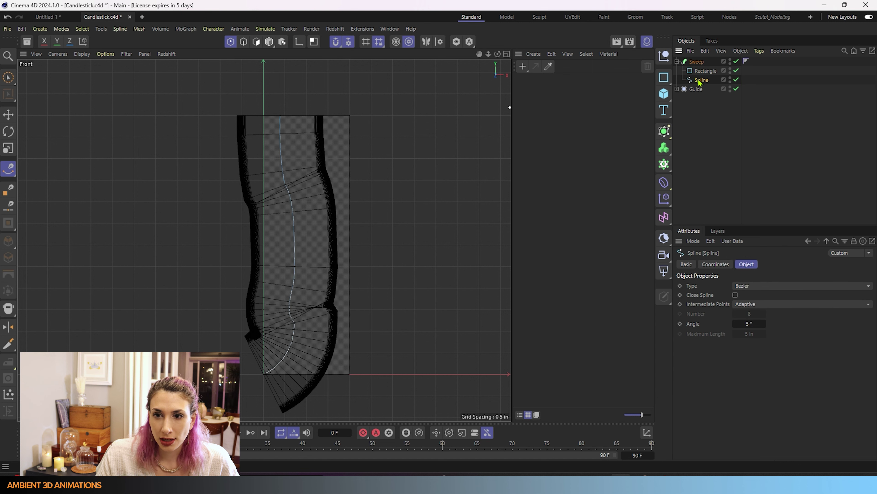
{"action": "left_click", "coordinate": [704, 72]}
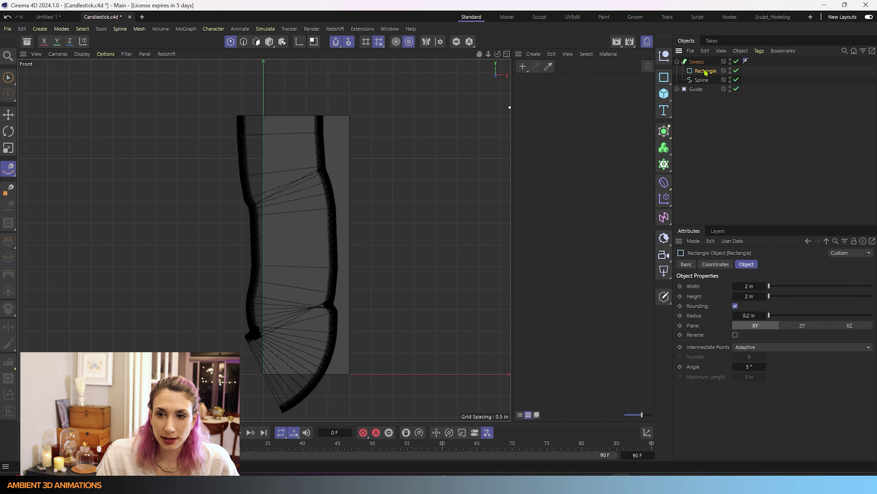
- Examine the Sweep's basic properties, including its enabled state, display color choices and X-Ray option
{"action": "left_click", "coordinate": [703, 79]}
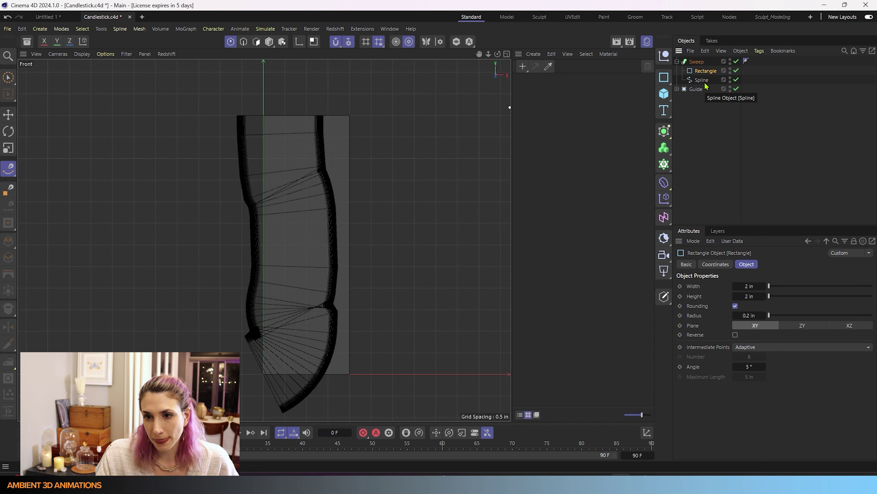
{"action": "left_click", "coordinate": [705, 82]}
{"action": "left_click", "coordinate": [696, 62]}
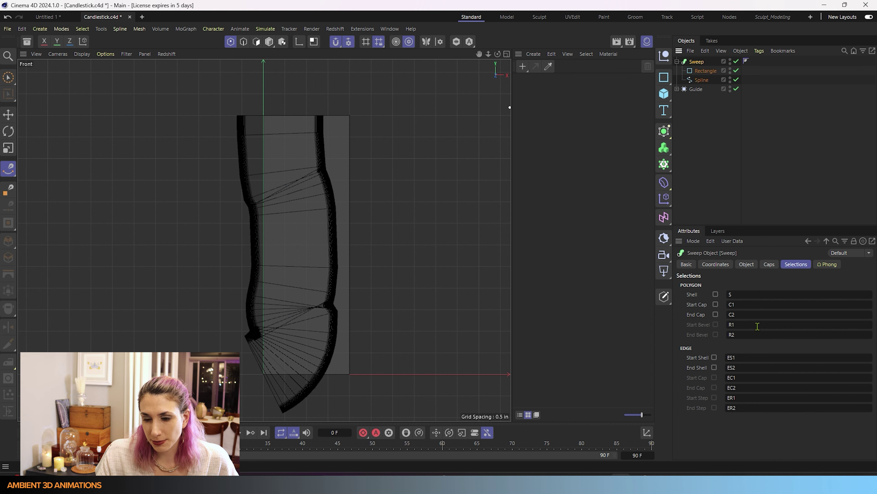
{"action": "left_click", "coordinate": [712, 266]}
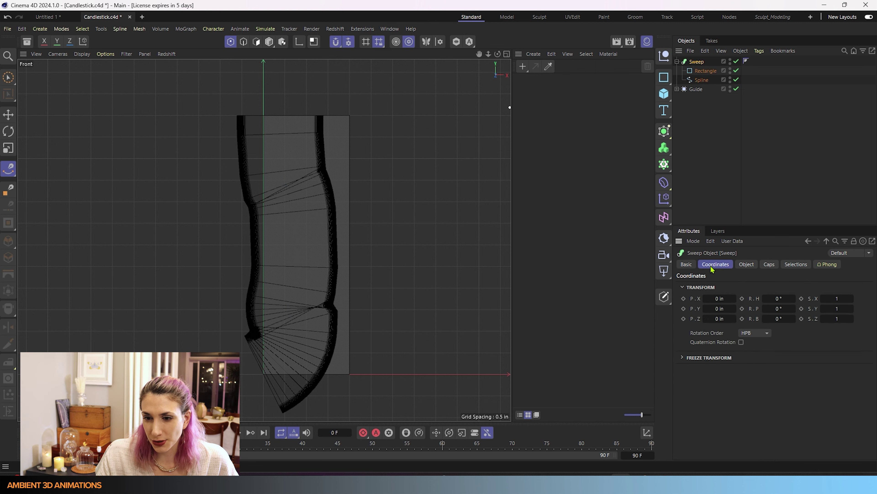
{"action": "left_click", "coordinate": [690, 267]}
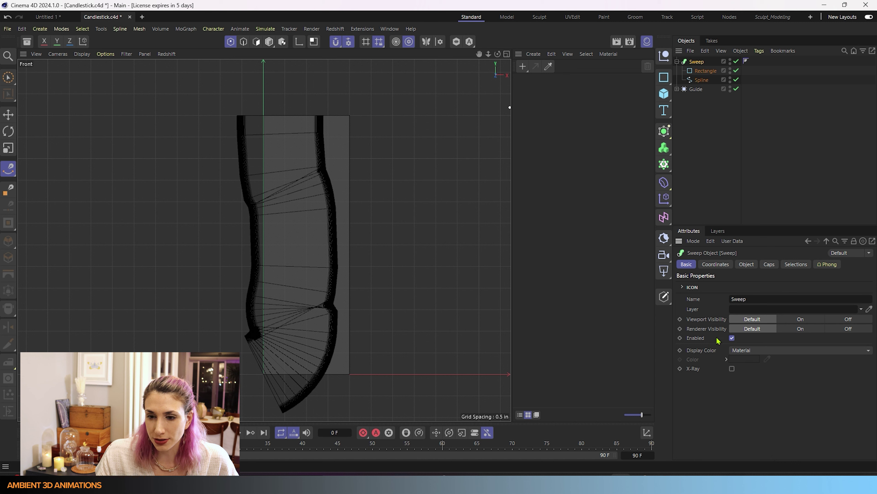
{"action": "left_click", "coordinate": [732, 338]}
{"action": "left_click", "coordinate": [732, 338]}
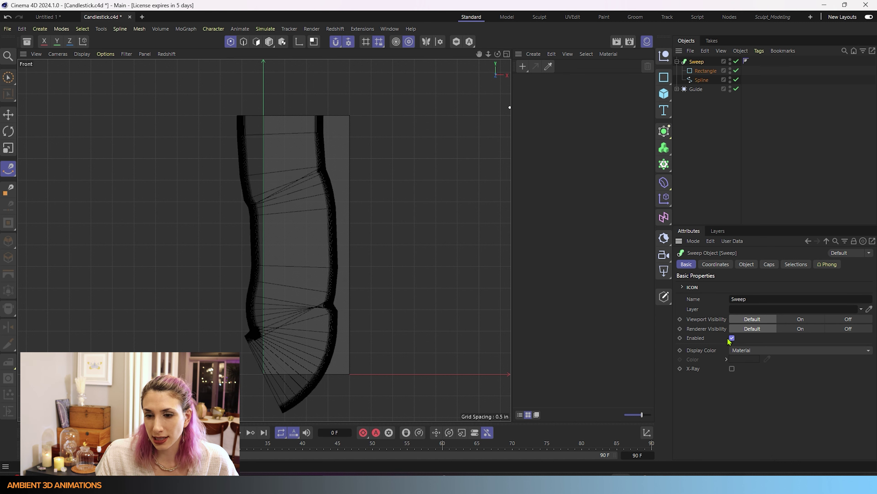
{"action": "left_click", "coordinate": [756, 352]}
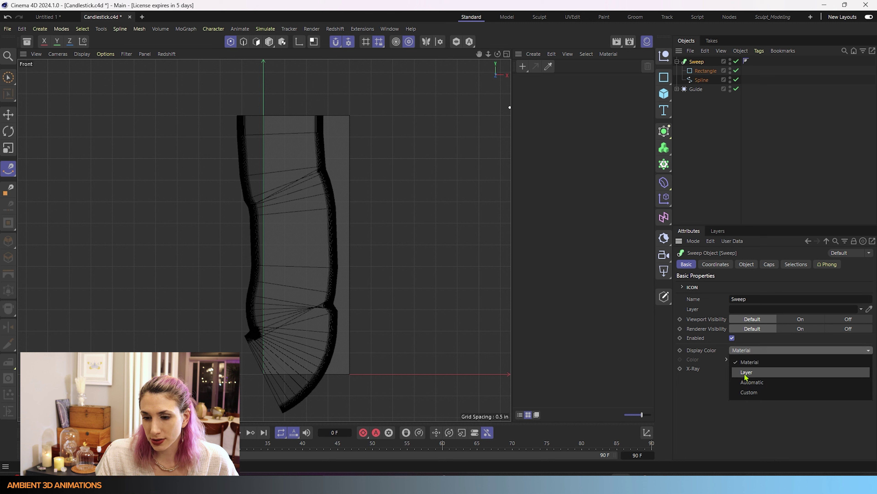
{"action": "left_click", "coordinate": [707, 395]}
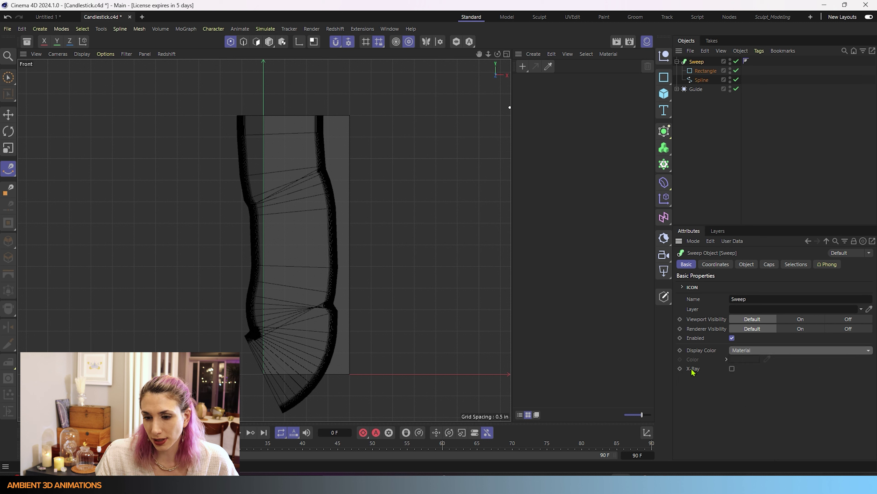
{"action": "left_click", "coordinate": [732, 368]}
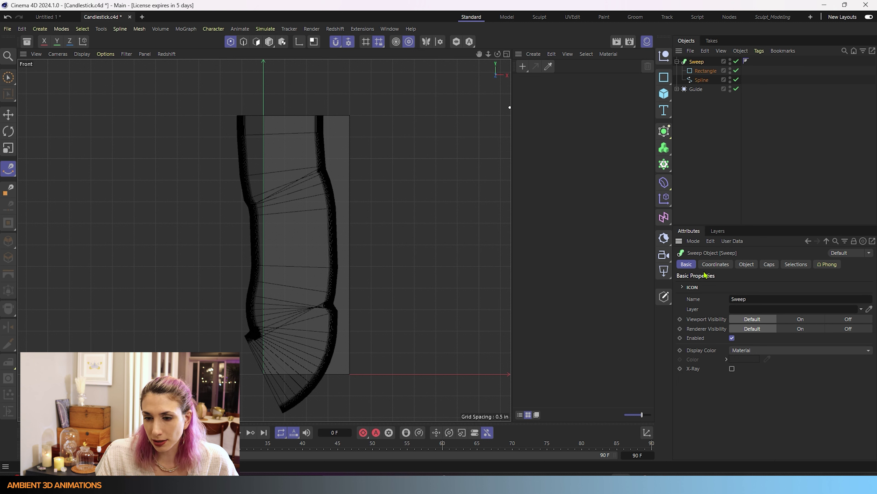
- Examine the Sweep's coordinates, freeze transform section and object properties
{"action": "left_click", "coordinate": [716, 264]}
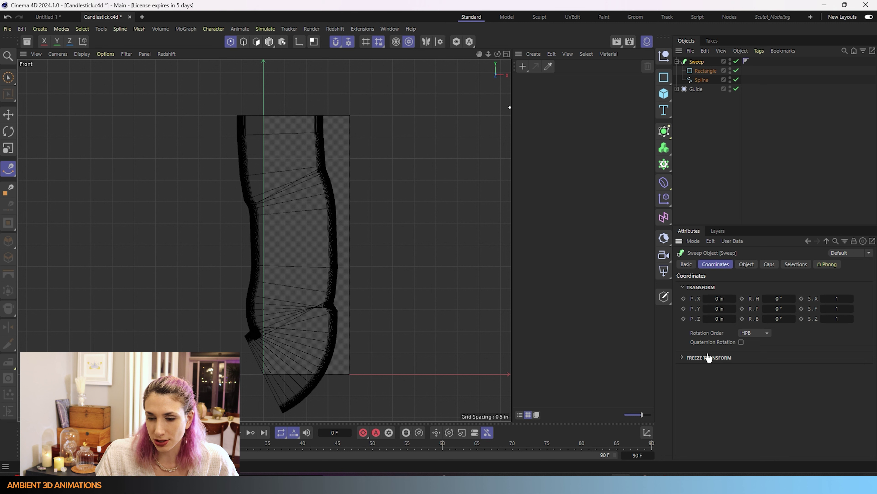
{"action": "left_click", "coordinate": [683, 358]}
{"action": "left_click", "coordinate": [685, 356]}
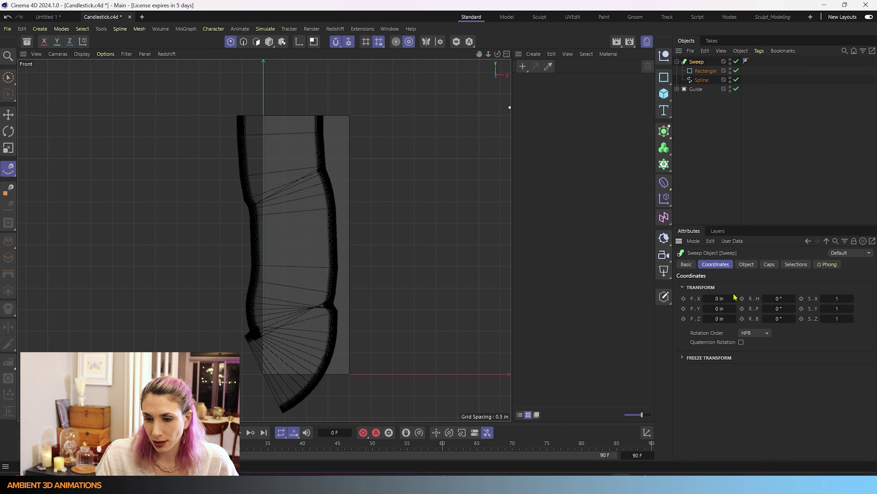
{"action": "left_click", "coordinate": [746, 264]}
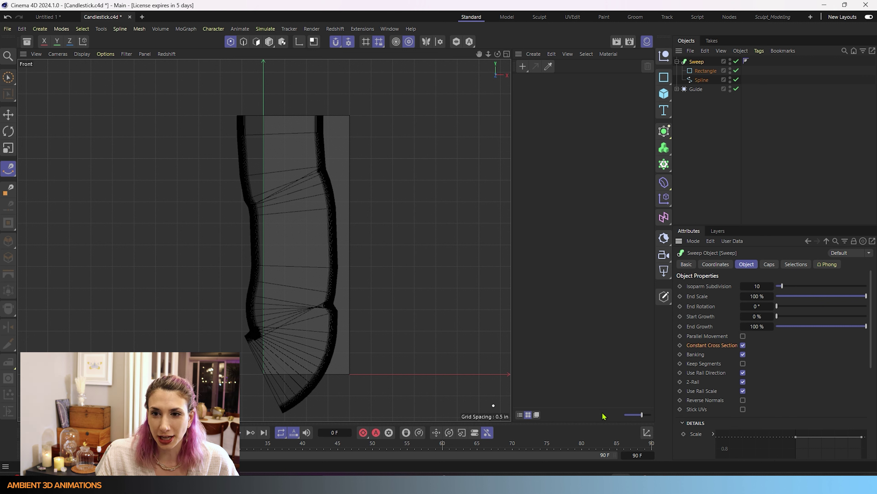
- Duplicate the profile spline below the original inside the Sweep and move the copy along the positive X axis in Model mode
{"action": "left_click", "coordinate": [701, 80]}
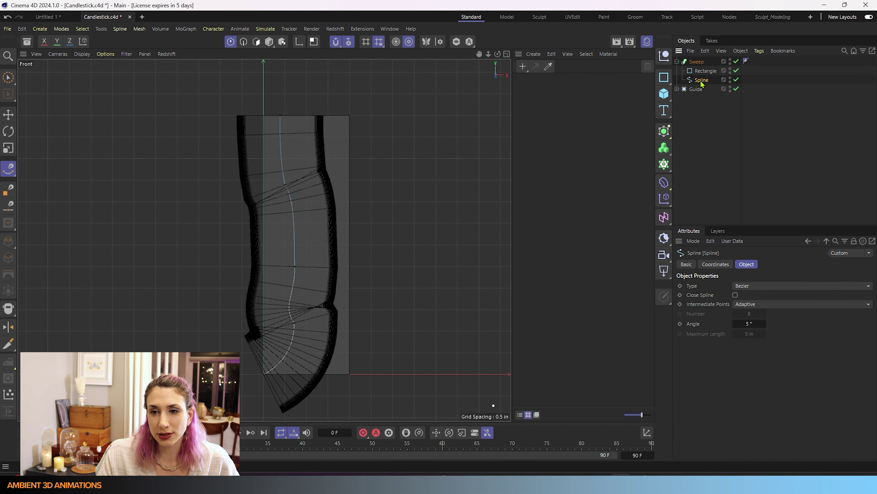
{"action": "left_click_drag", "start_coordinate": [701, 84], "coordinate": [702, 89]}
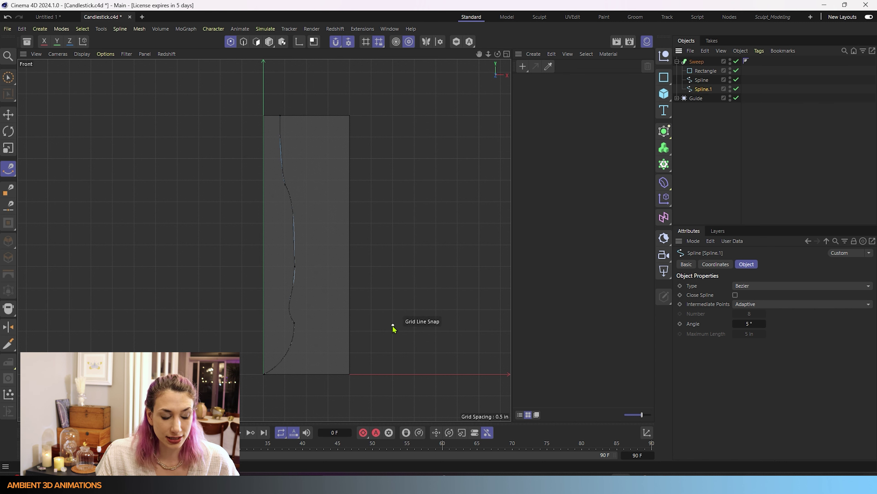
{"action": "key", "text": "e"}
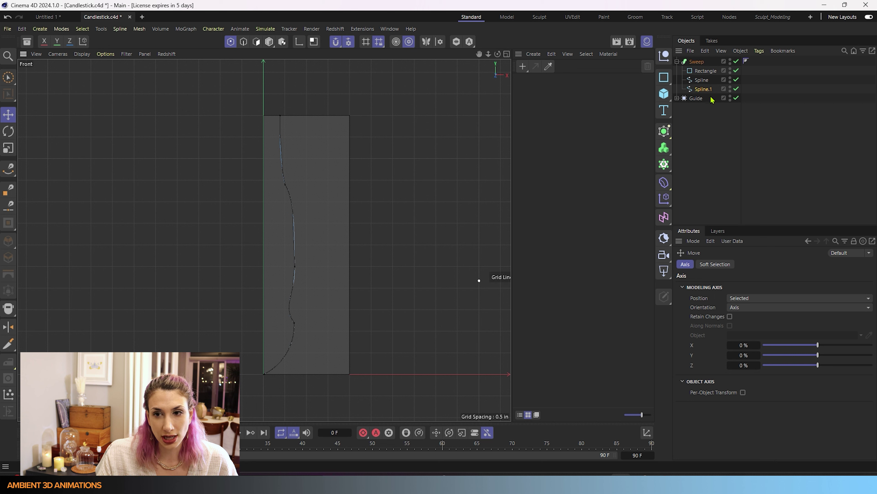
{"action": "left_click", "coordinate": [700, 90]}
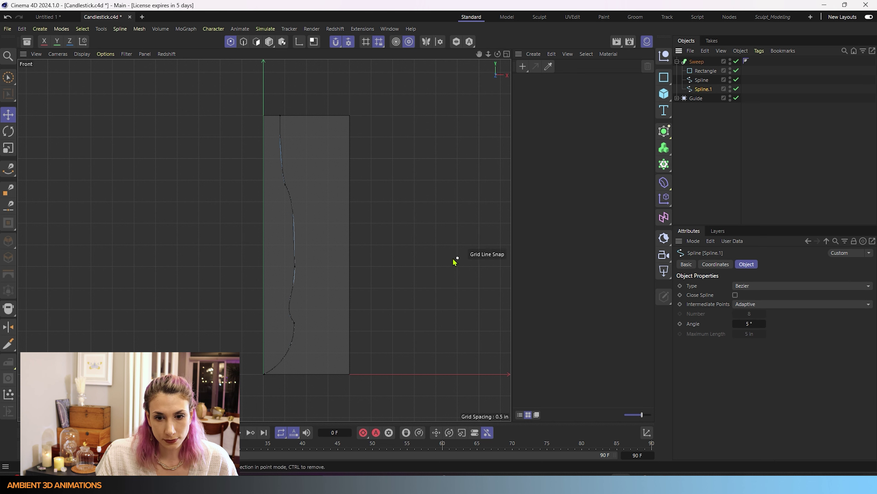
{"action": "left_click", "coordinate": [270, 44]}
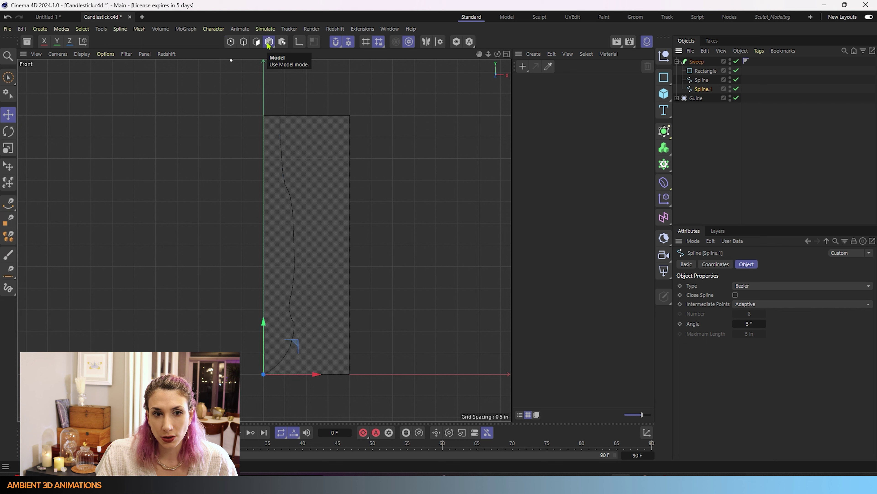
{"action": "left_click_drag", "start_coordinate": [317, 373], "coordinate": [372, 365]}
- Rotate the copied rail spline 180° around its vertical axis in the perspective view so it mirrors the original profile
{"action": "middle_click", "coordinate": [425, 294]}
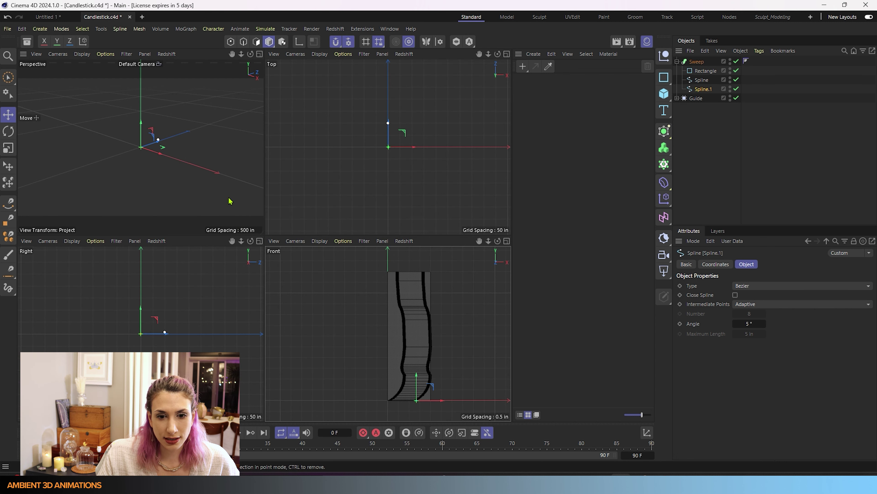
{"action": "middle_click", "coordinate": [215, 167]}
{"action": "scroll", "coordinate": [251, 222], "scroll_direction": "up", "scroll_amount": 10}
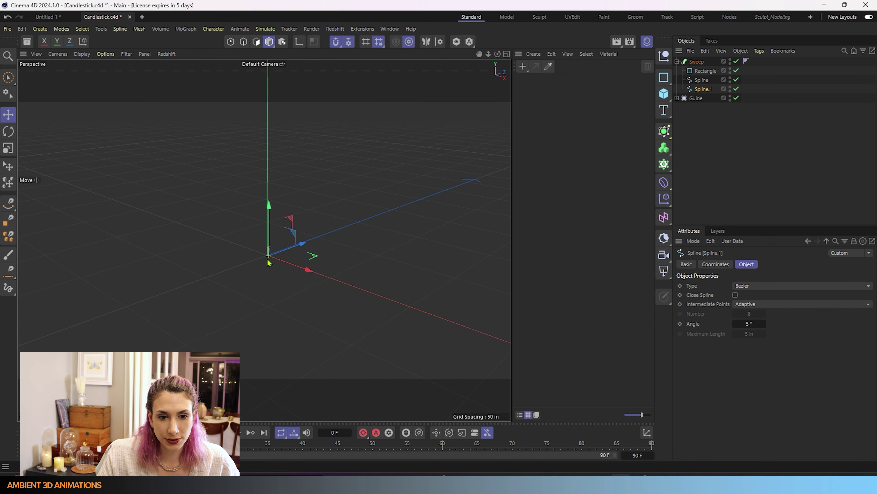
{"action": "scroll", "coordinate": [262, 226], "scroll_direction": "up", "scroll_amount": 8}
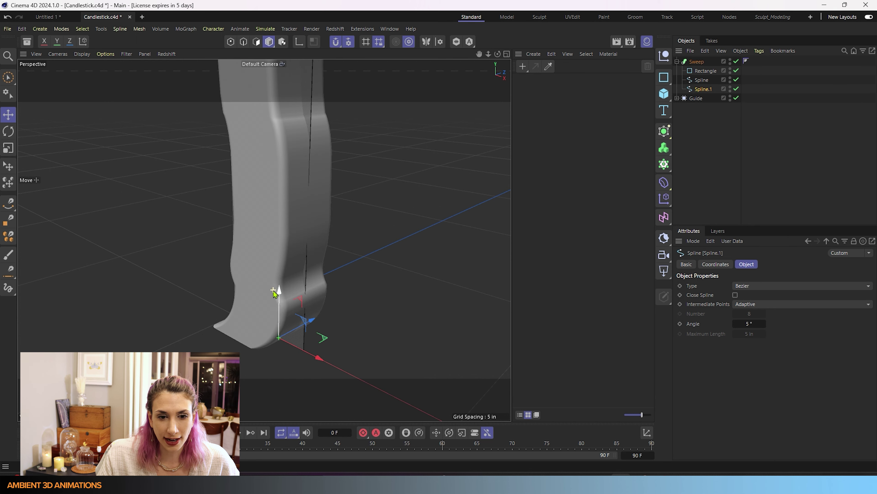
{"action": "left_click_drag", "start_coordinate": [278, 294], "coordinate": [354, 311], "text": "alt"}
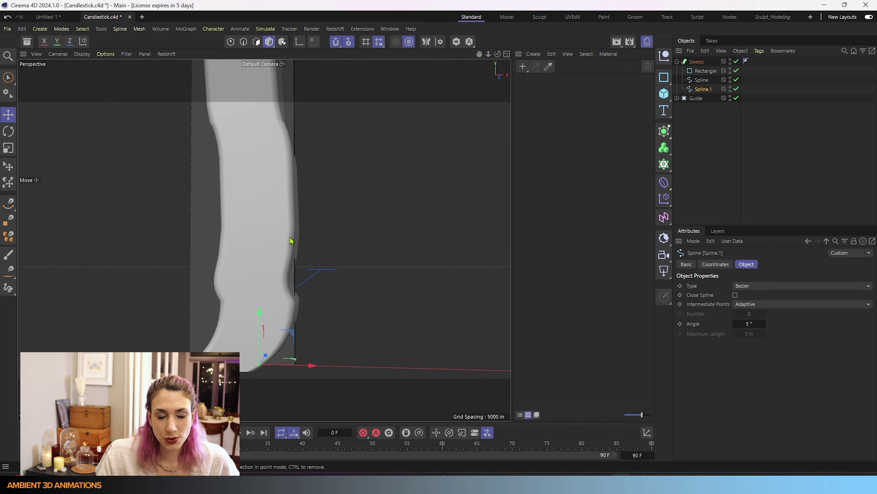
{"action": "left_click_drag", "start_coordinate": [337, 258], "coordinate": [369, 280], "text": "alt"}
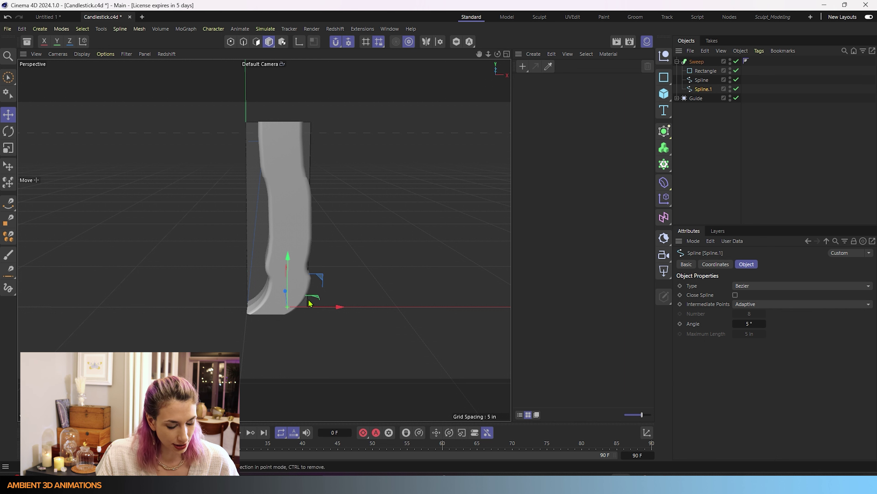
{"action": "key", "text": "r"}
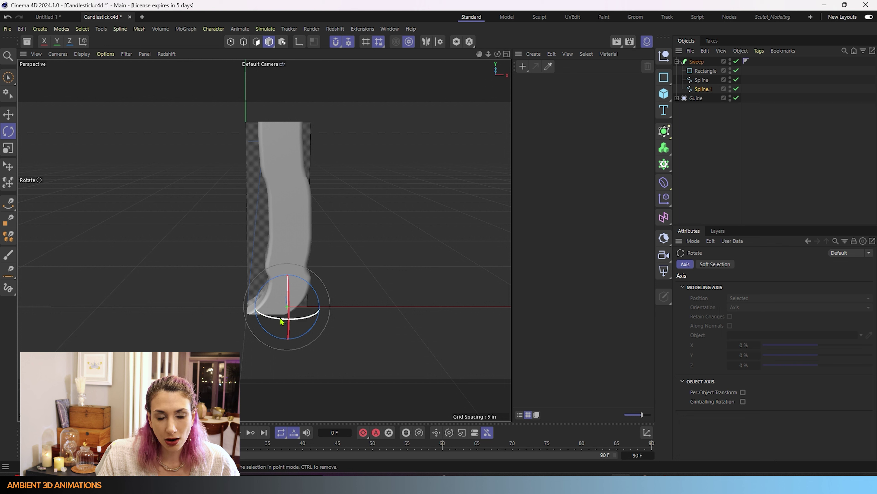
{"action": "left_click_drag", "start_coordinate": [281, 321], "coordinate": [323, 263]}
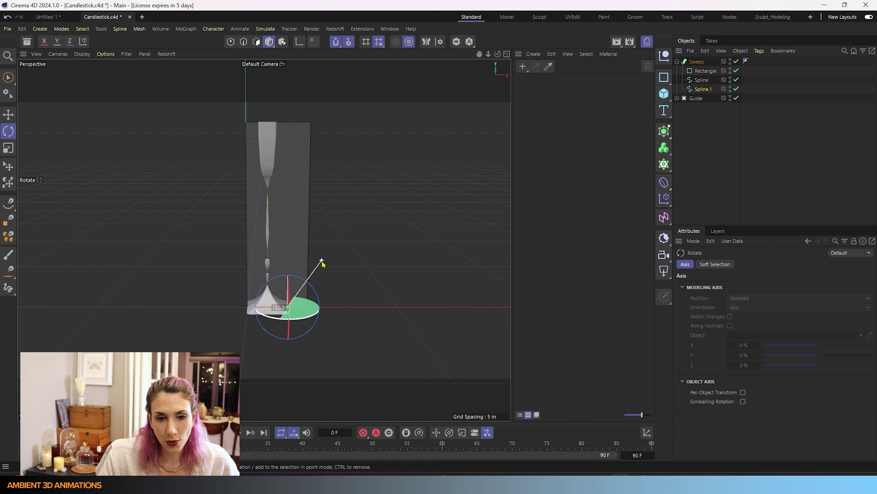
{"action": "left_click_drag", "start_coordinate": [321, 261], "coordinate": [323, 264]}
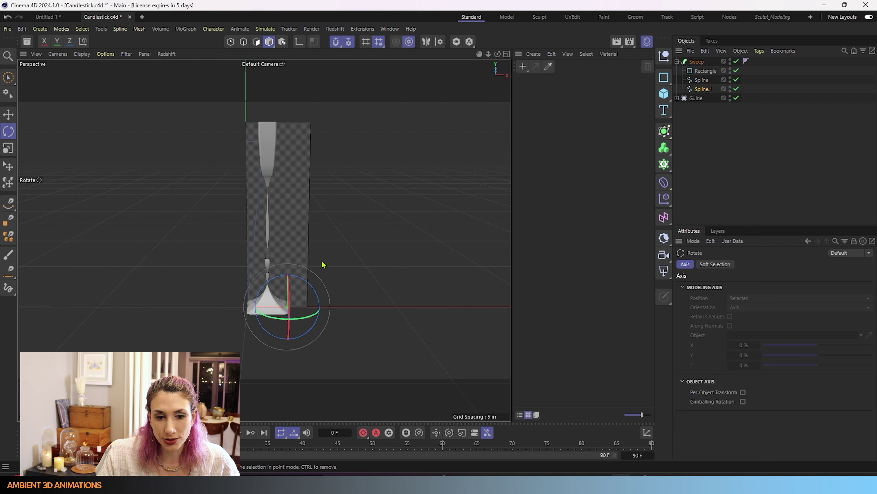
- Move the rotated spline along the X axis to about the guide's far edge to widen the candlestick
{"action": "key", "text": "e"}
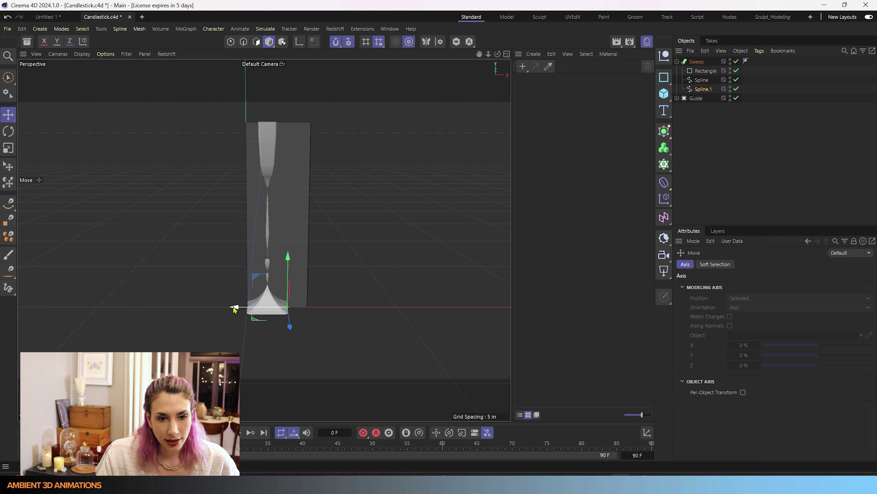
{"action": "left_click_drag", "start_coordinate": [235, 309], "coordinate": [275, 306]}
{"action": "left_click_drag", "start_coordinate": [321, 332], "coordinate": [331, 312]}
{"action": "key", "text": "ctrl+z"}
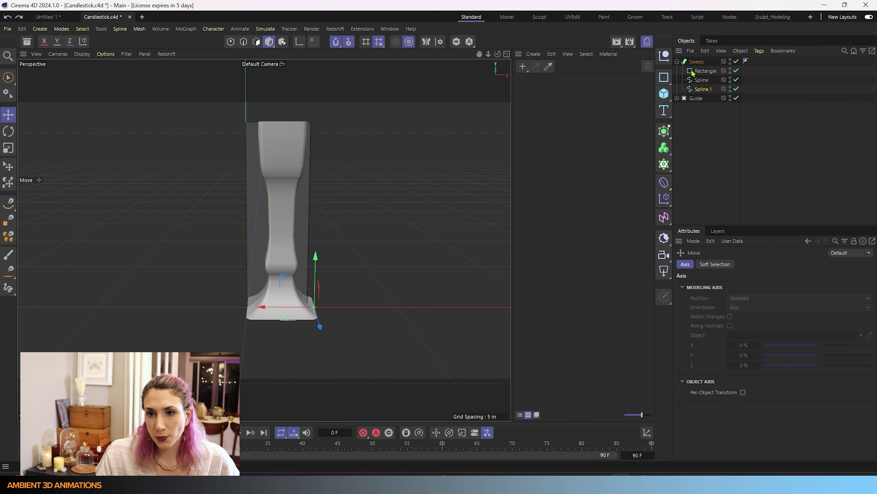
- Compare the Sweep's shape with Use Rail Direction, Use Rail Scale and 2-Rail each switched off and back on
{"action": "left_click", "coordinate": [698, 62]}
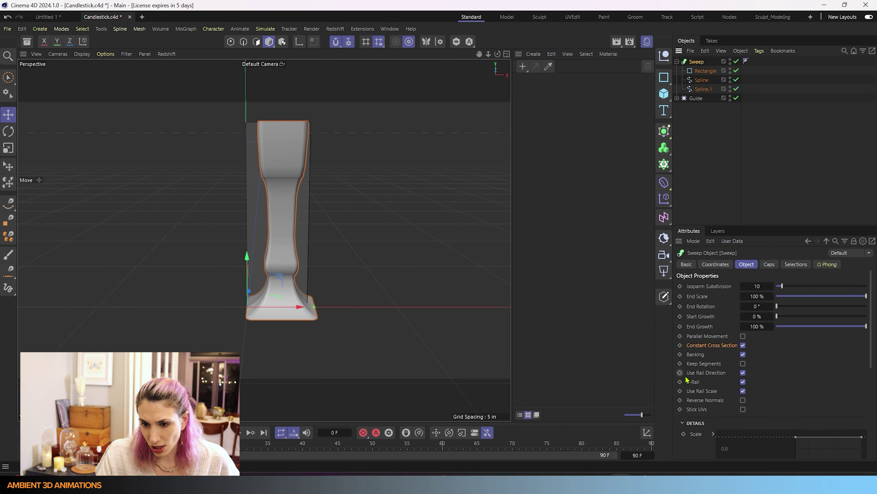
{"action": "left_click", "coordinate": [742, 373]}
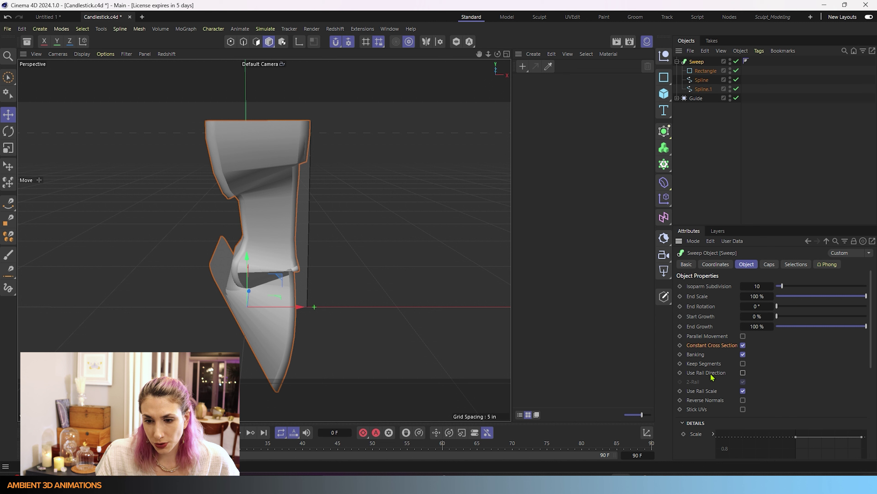
{"action": "left_click", "coordinate": [743, 373]}
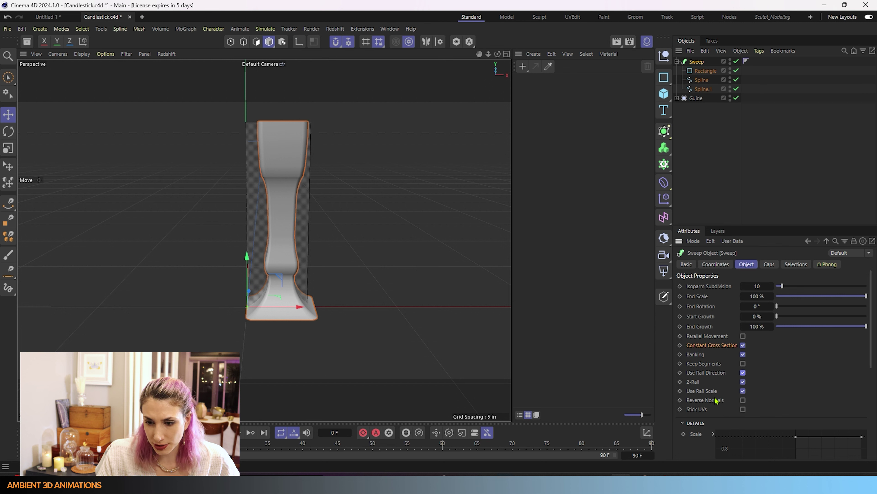
{"action": "left_click", "coordinate": [743, 392]}
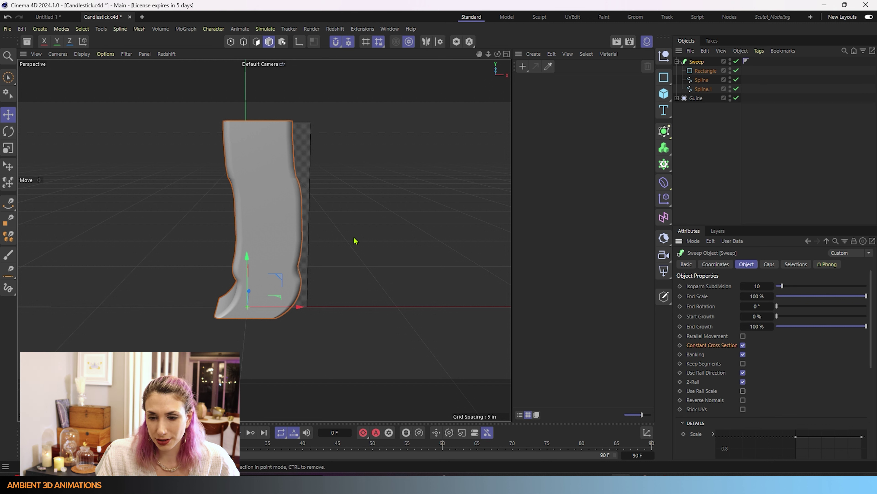
{"action": "left_click", "coordinate": [743, 391]}
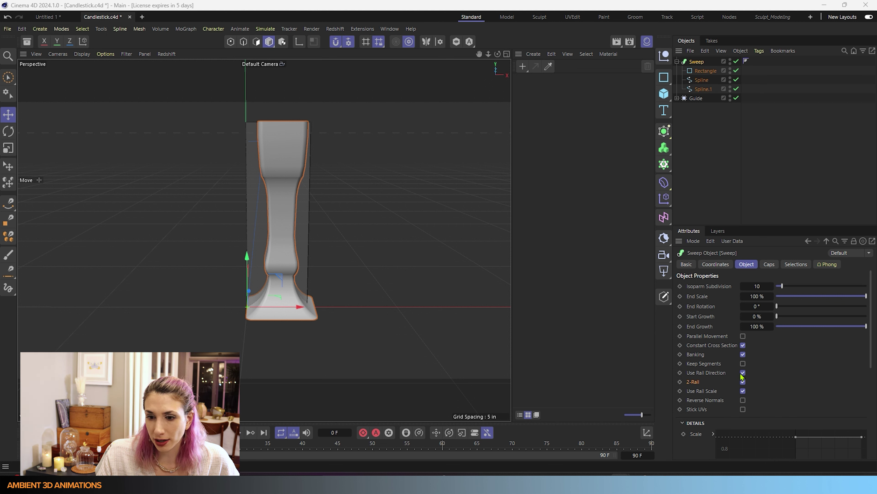
{"action": "left_click", "coordinate": [743, 382]}
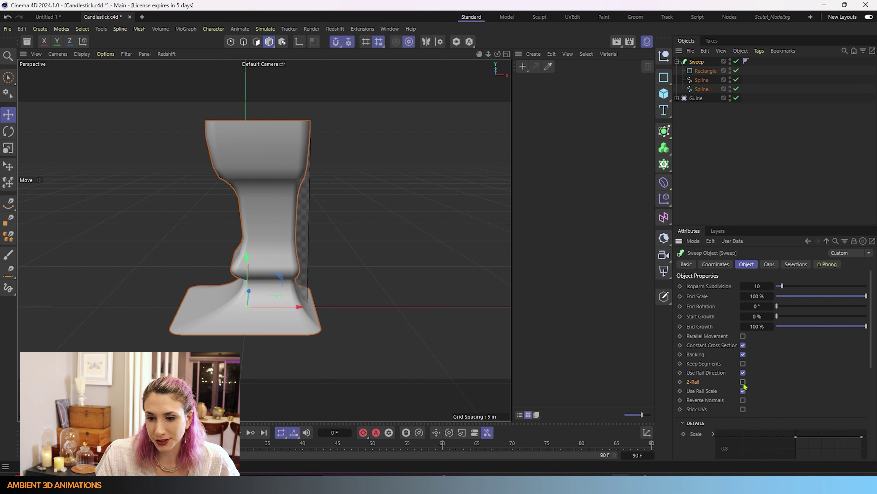
{"action": "left_click", "coordinate": [743, 381]}
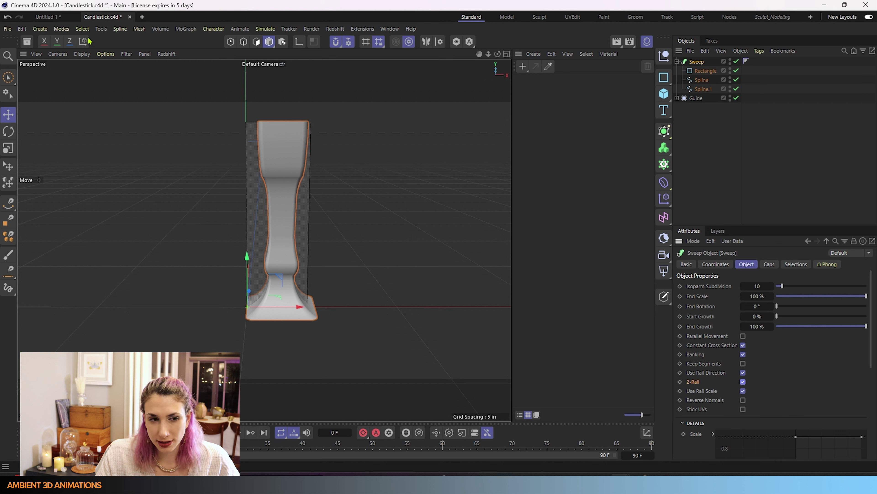
- Set the perspective view's display to Gouraud Shading (Lines)
{"action": "left_click", "coordinate": [81, 54]}
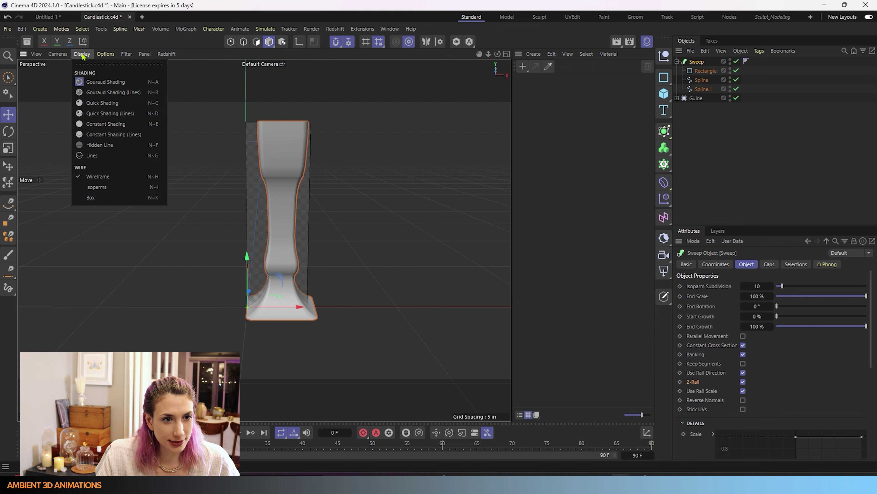
{"action": "left_click", "coordinate": [87, 92]}
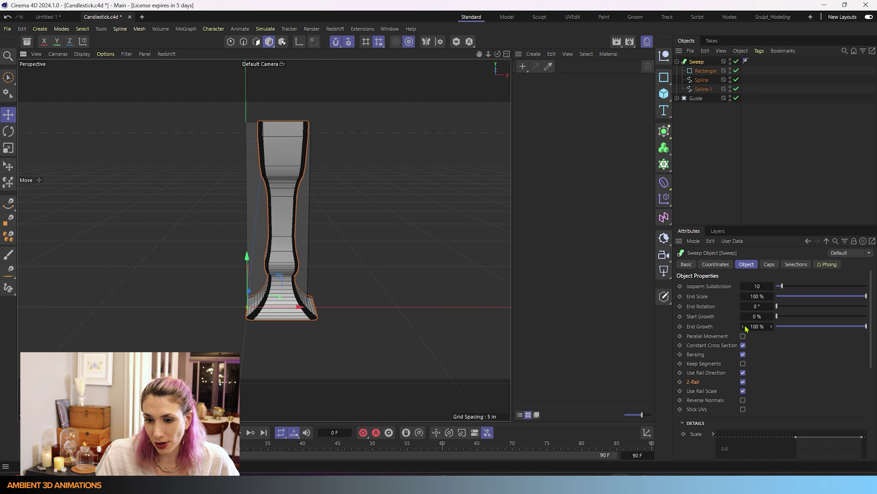
- Test the Sweep's End Growth and Start Growth ranges, returning them to 100% and 0%
{"action": "scroll", "coordinate": [297, 257], "scroll_direction": "up", "scroll_amount": 3}
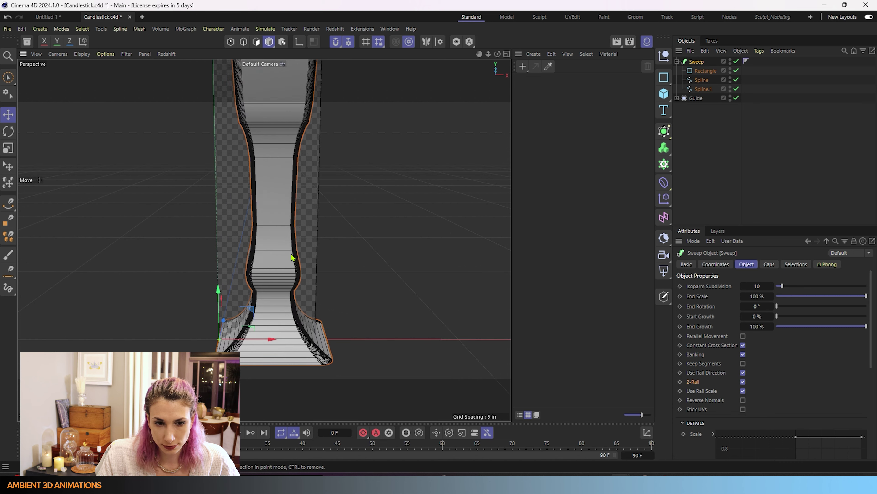
{"action": "left_click_drag", "start_coordinate": [283, 300], "coordinate": [276, 288], "text": "alt"}
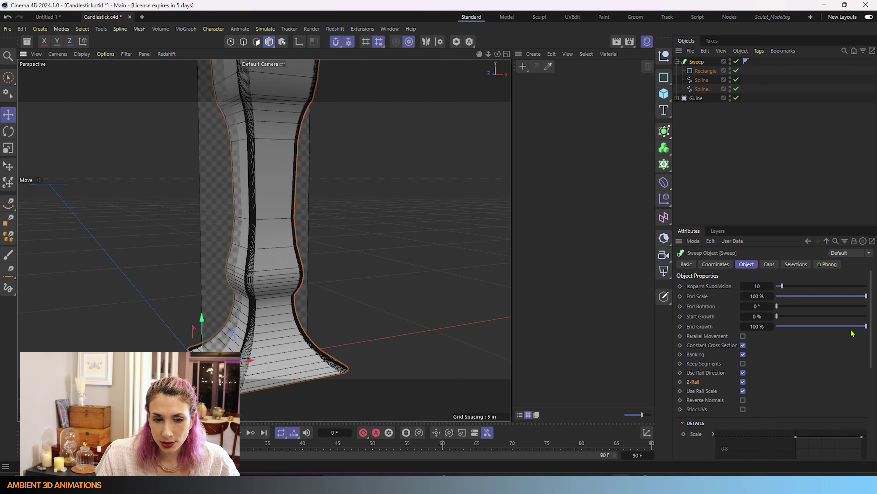
{"action": "mouse_move", "coordinate": [867, 326]}
{"action": "left_mouse_down"}
{"action": "mouse_move", "coordinate": [768, 345]}
{"action": "mouse_move", "coordinate": [872, 327]}
{"action": "left_mouse_up"}
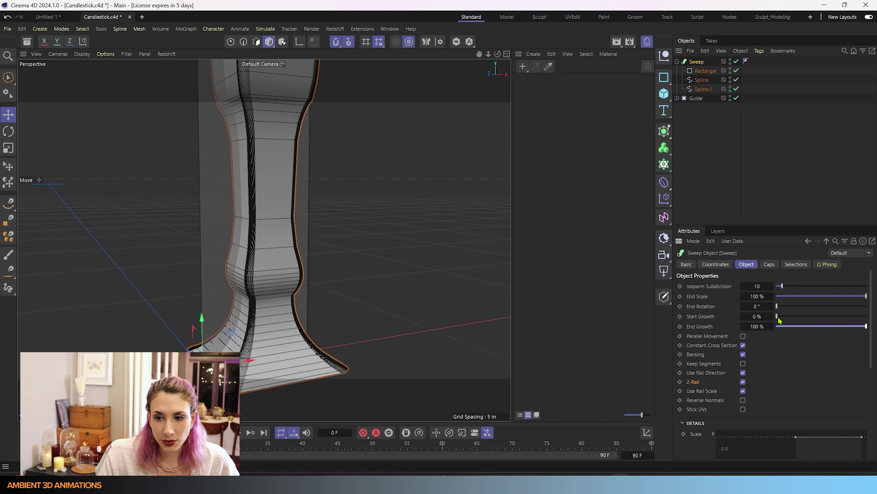
{"action": "mouse_move", "coordinate": [778, 317]}
{"action": "left_mouse_down"}
{"action": "mouse_move", "coordinate": [865, 322]}
{"action": "mouse_move", "coordinate": [769, 323]}
{"action": "left_mouse_up"}
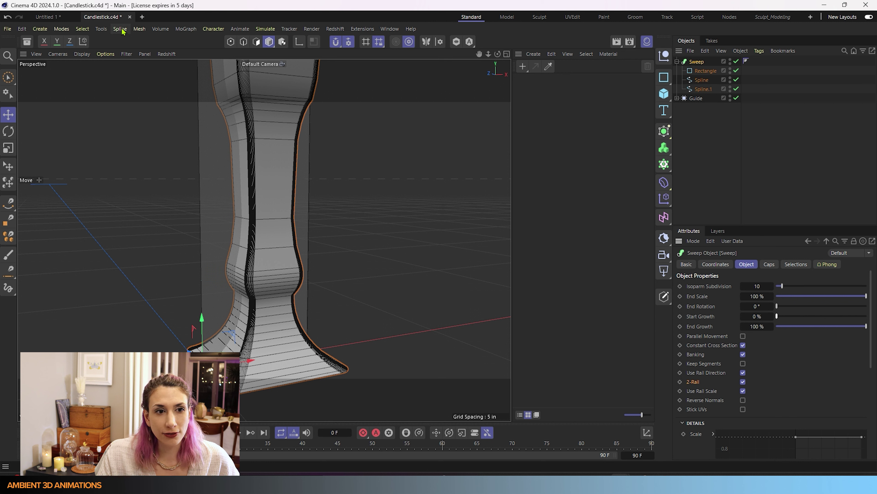
{"action": "left_click", "coordinate": [665, 133]}
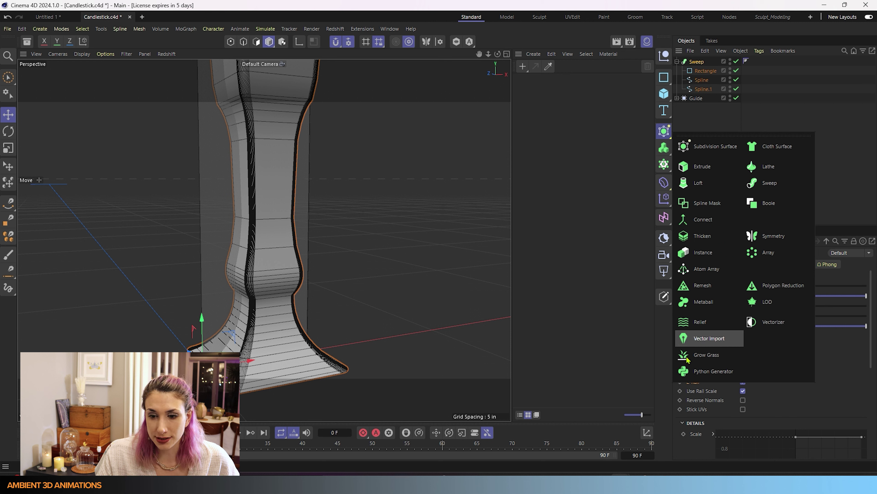
{"action": "left_click", "coordinate": [574, 360]}
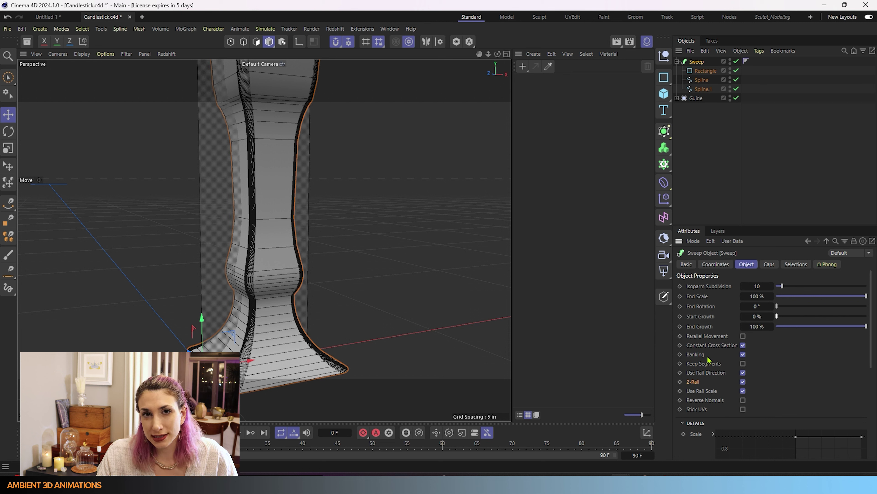
{"action": "left_click_drag", "start_coordinate": [866, 326], "coordinate": [871, 352]}
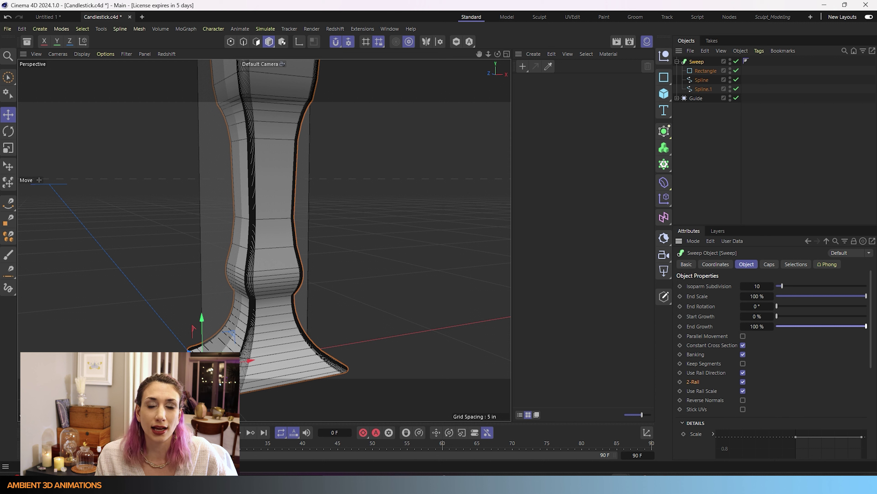
- Keyframe the Sweep's End Growth at 100% on frame 0 and at 30% on frame 30
{"action": "left_click", "coordinate": [680, 326]}
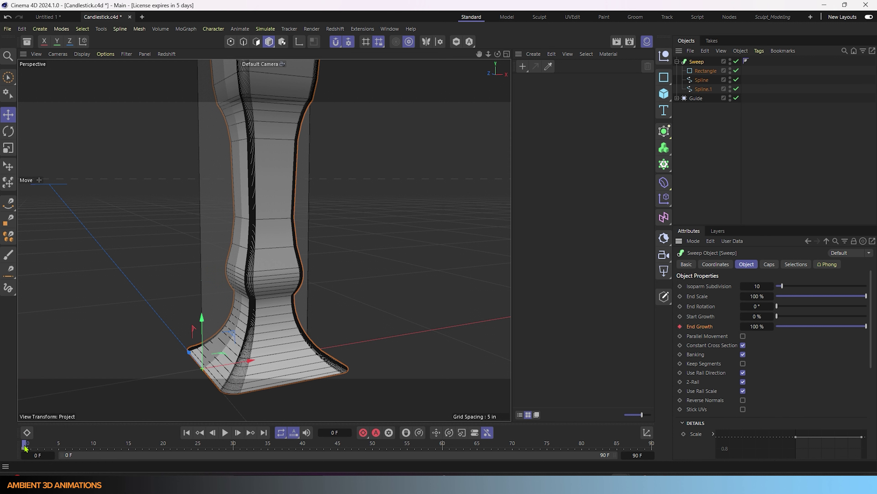
{"action": "left_click_drag", "start_coordinate": [24, 447], "coordinate": [232, 457]}
{"action": "left_click_drag", "start_coordinate": [866, 325], "coordinate": [804, 326]}
{"action": "left_click", "coordinate": [680, 326]}
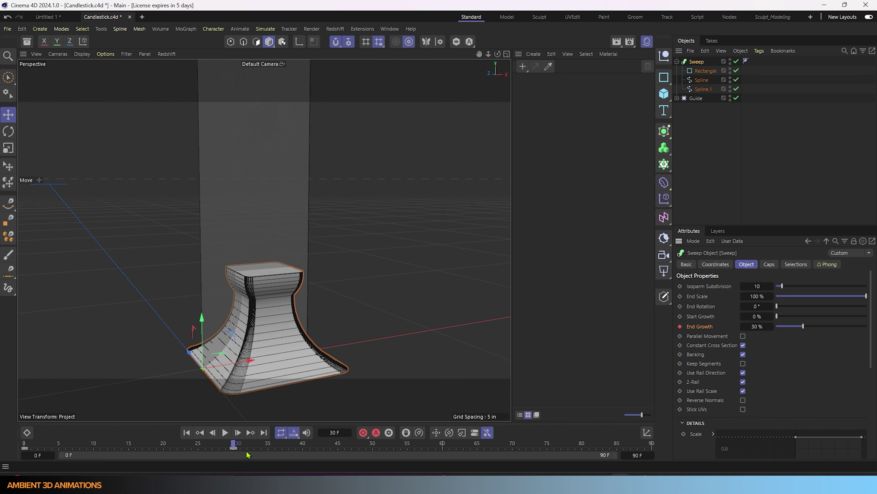
- Play the End Growth animation from the first frame, stop it and return to frame 0
{"action": "left_click", "coordinate": [187, 432]}
{"action": "left_click", "coordinate": [225, 432]}
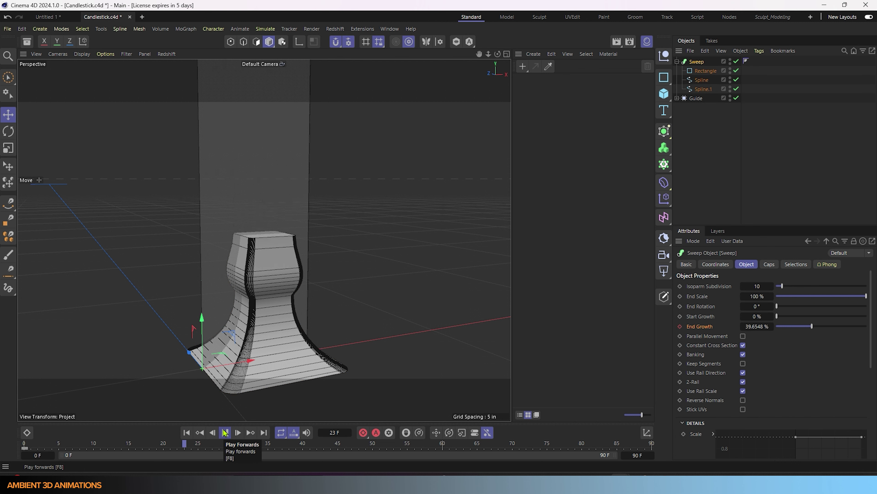
{"action": "left_click", "coordinate": [225, 432]}
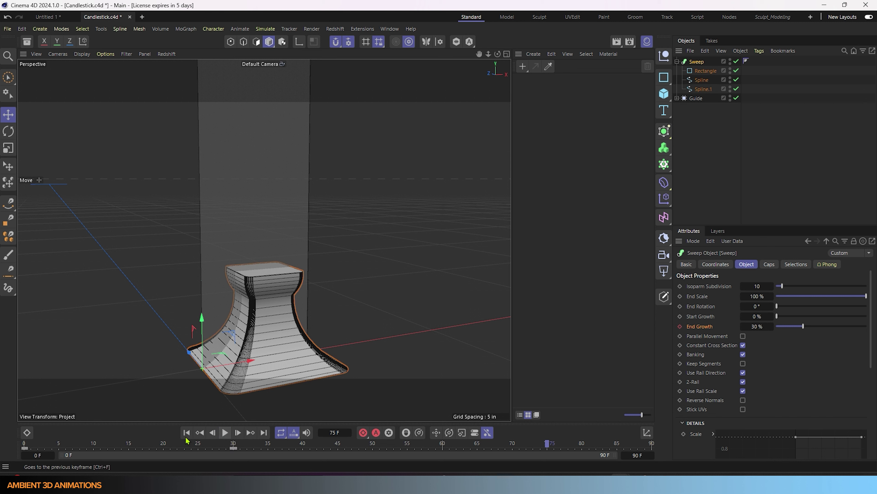
{"action": "left_click", "coordinate": [187, 433]}
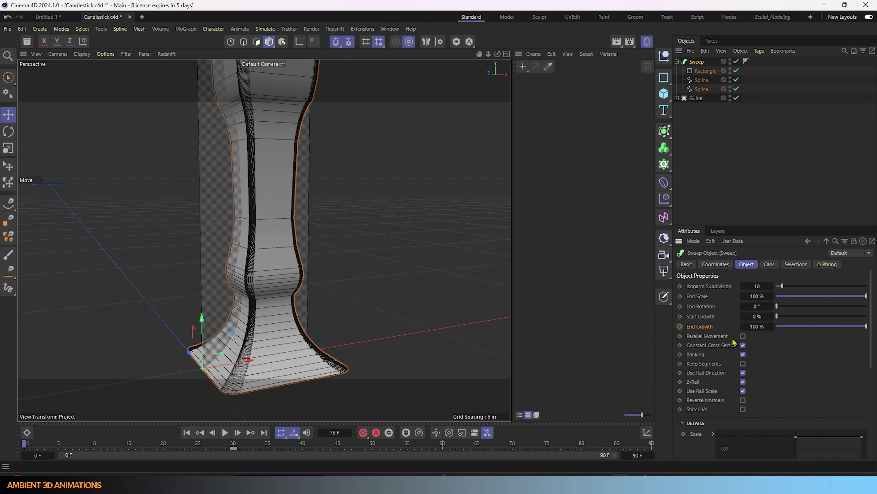
- Delete the keyframe at frame 30, reselect the Sweep and scrub the timeline to frame 27
{"action": "left_click", "coordinate": [234, 448]}
{"action": "key", "text": "Delete"}
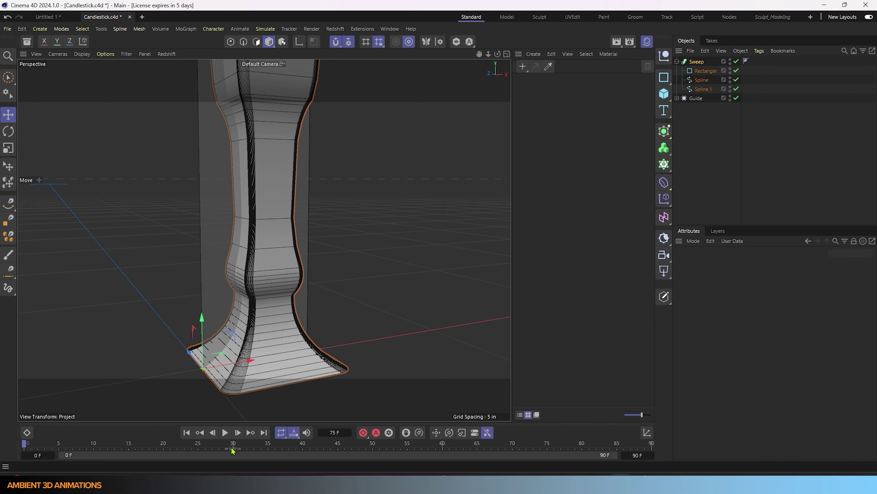
{"action": "left_click", "coordinate": [696, 61]}
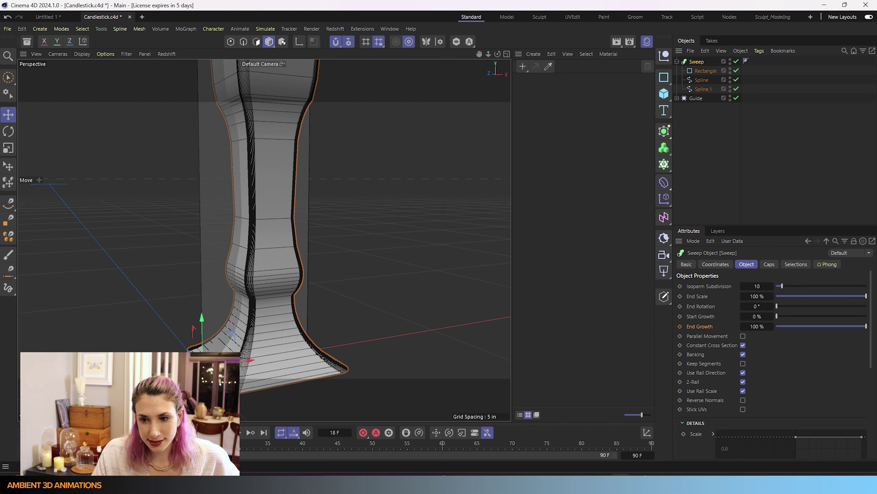
{"action": "left_click_drag", "start_coordinate": [72, 443], "coordinate": [213, 443]}
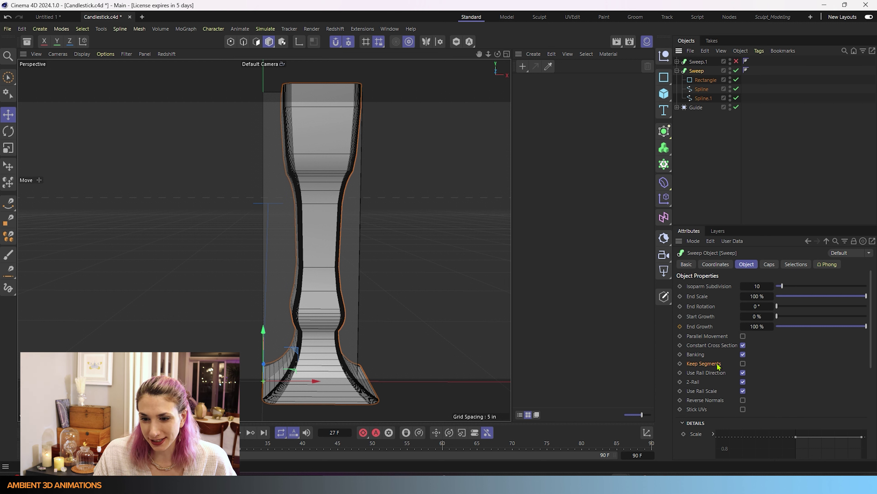
- Test the Sweep's End Growth with Keep Segments enabled, restoring End Growth to 100% and disabling Keep Segments
{"action": "left_click", "coordinate": [743, 363]}
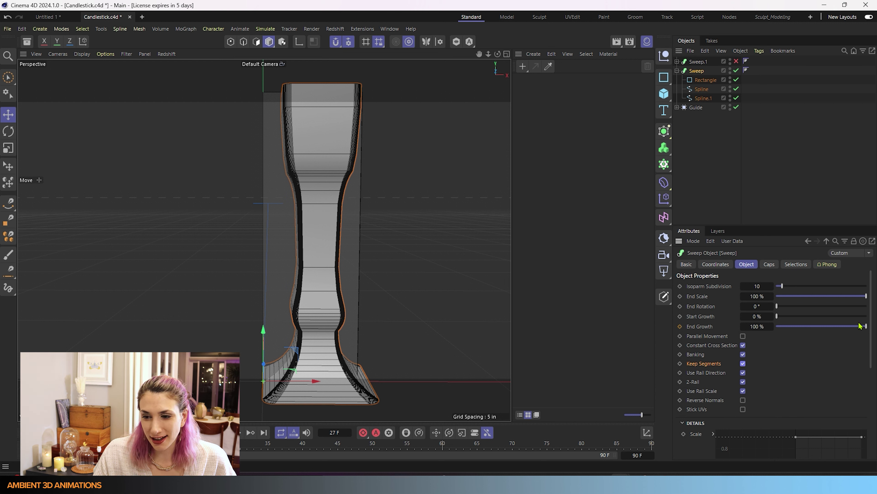
{"action": "mouse_move", "coordinate": [865, 329]}
{"action": "left_mouse_down"}
{"action": "mouse_move", "coordinate": [785, 339]}
{"action": "mouse_move", "coordinate": [820, 340]}
{"action": "mouse_move", "coordinate": [870, 332]}
{"action": "mouse_move", "coordinate": [784, 328]}
{"action": "mouse_move", "coordinate": [868, 328]}
{"action": "left_mouse_up"}
{"action": "left_click", "coordinate": [745, 363]}
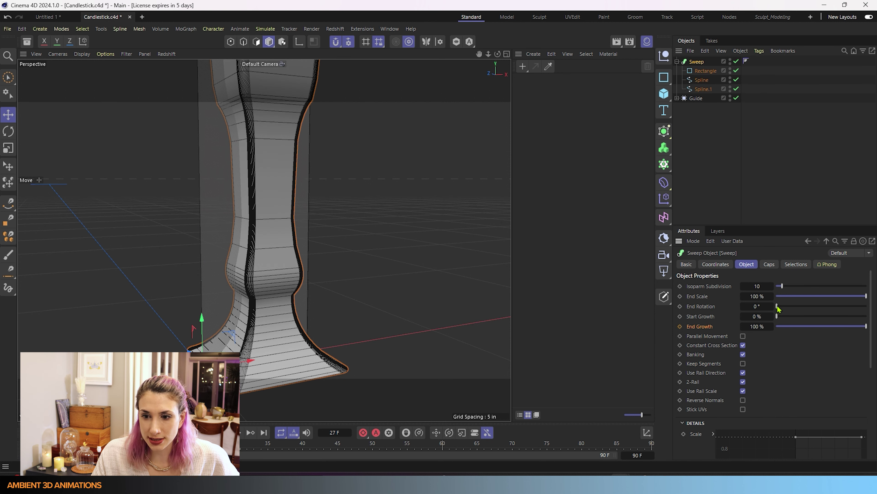
- Try a 360° End Rotation on the Sweep to twist the candlestick, and return it to 0°
{"action": "left_click_drag", "start_coordinate": [777, 307], "coordinate": [872, 311]}
{"action": "scroll", "coordinate": [358, 297], "scroll_direction": "down", "scroll_amount": 3}
{"action": "mouse_move", "coordinate": [355, 291]}
{"action": "left_mouse_down", "text": "alt"}
{"action": "mouse_move", "coordinate": [394, 296]}
{"action": "mouse_move", "coordinate": [355, 300]}
{"action": "left_mouse_up", "text": "alt"}
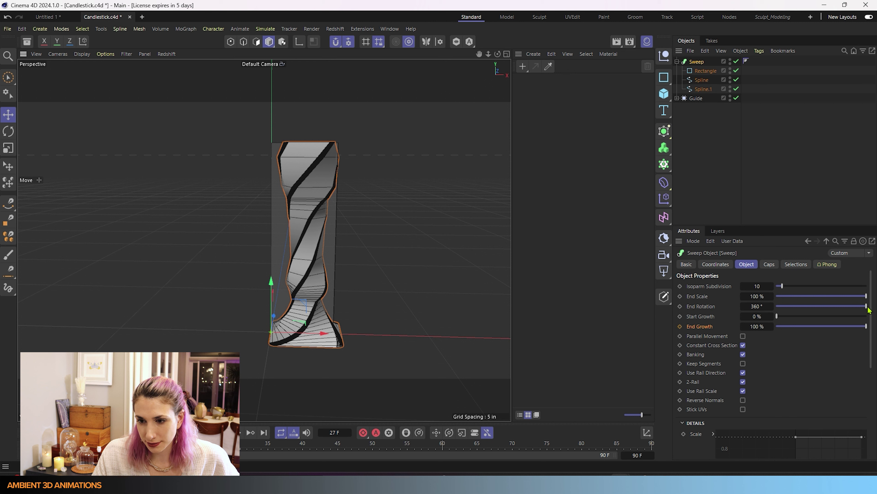
{"action": "left_click_drag", "start_coordinate": [868, 309], "coordinate": [746, 310]}
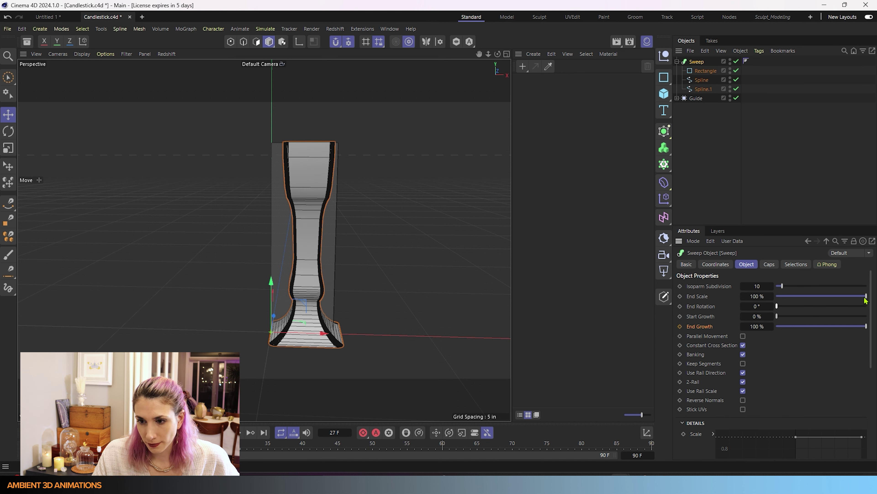
- Test the Sweep's End Scale range, bringing it back to 100%
{"action": "mouse_move", "coordinate": [865, 297]}
{"action": "left_mouse_down"}
{"action": "mouse_move", "coordinate": [770, 300]}
{"action": "mouse_move", "coordinate": [866, 298]}
{"action": "left_mouse_up"}
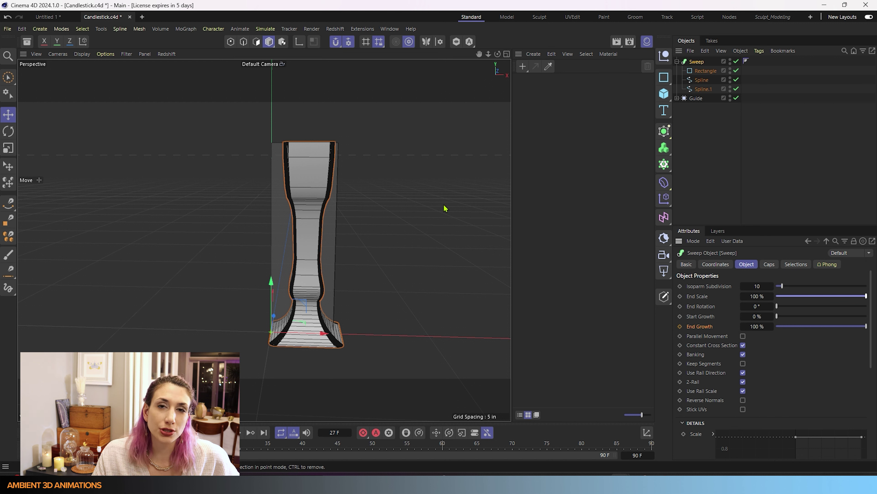
{"action": "left_click", "coordinate": [695, 326]}
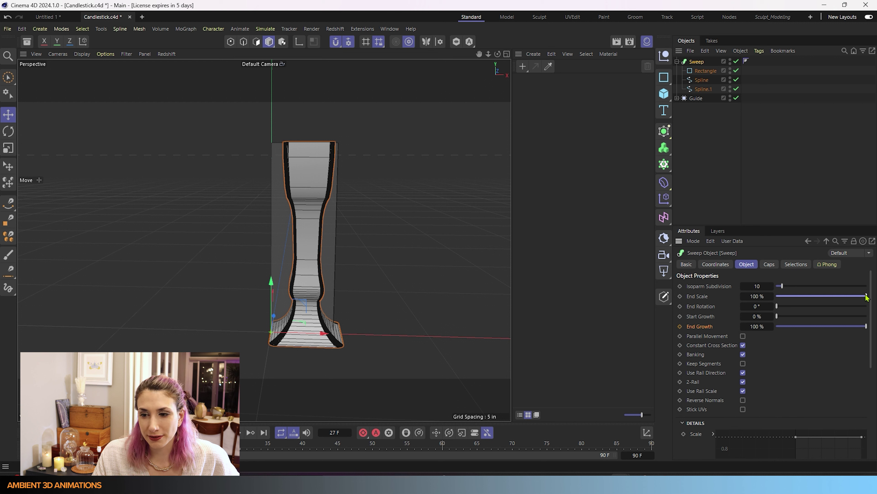
{"action": "mouse_move", "coordinate": [866, 298]}
{"action": "left_mouse_down"}
{"action": "mouse_move", "coordinate": [779, 299]}
{"action": "mouse_move", "coordinate": [867, 298]}
{"action": "left_mouse_up"}
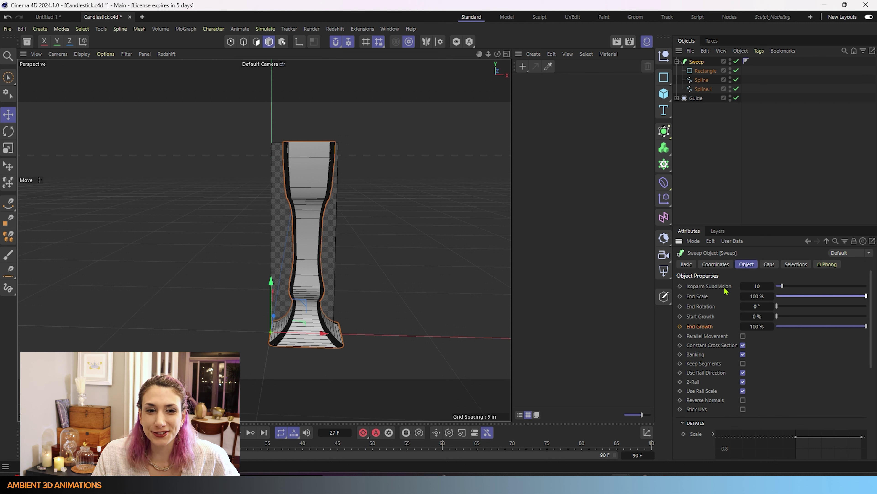
- Set the perspective view's wire display to Isoparms and compare the Sweep at Isoparm Subdivision 40 and 29
{"action": "left_click", "coordinate": [81, 55]}
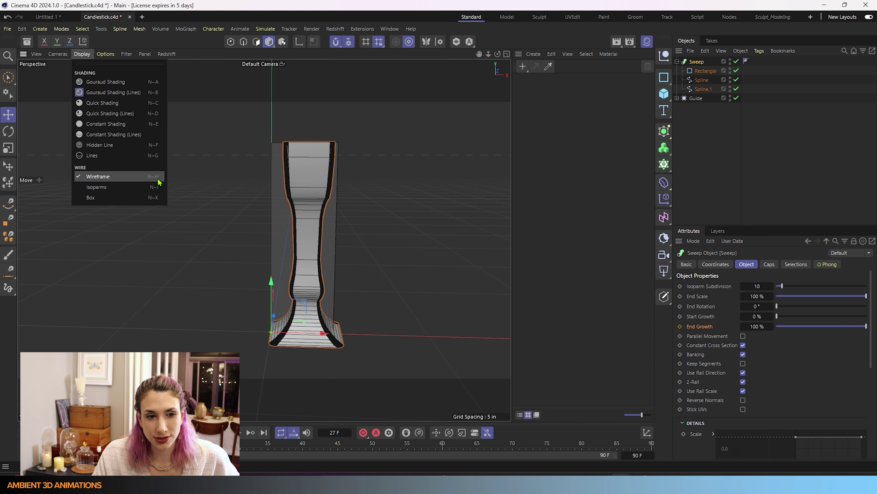
{"action": "left_click", "coordinate": [114, 188]}
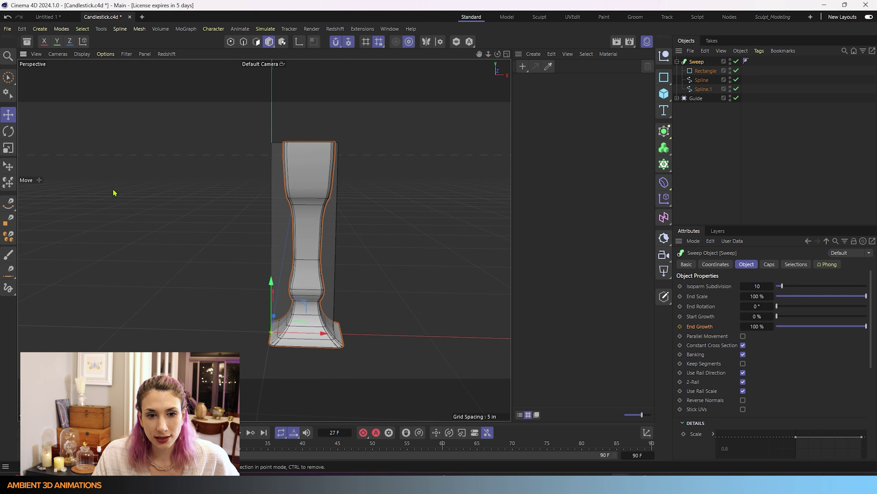
{"action": "scroll", "coordinate": [299, 177], "scroll_direction": "up", "scroll_amount": 6}
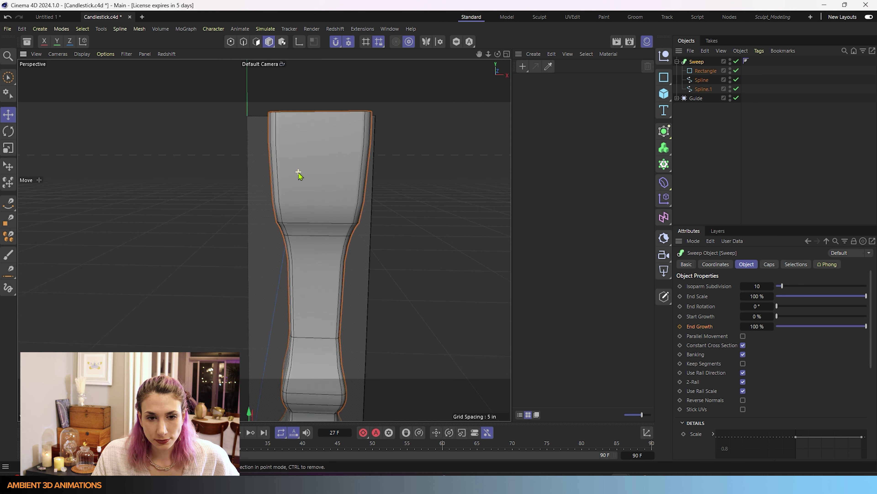
{"action": "left_click_drag", "start_coordinate": [292, 217], "coordinate": [324, 162], "text": "alt"}
{"action": "scroll", "coordinate": [323, 270], "scroll_direction": "up", "scroll_amount": 3}
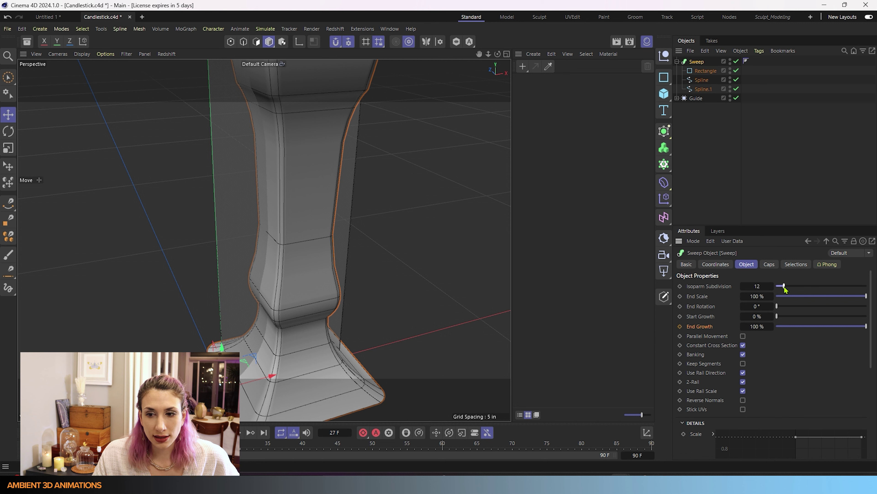
{"action": "left_click_drag", "start_coordinate": [782, 286], "coordinate": [812, 290]}
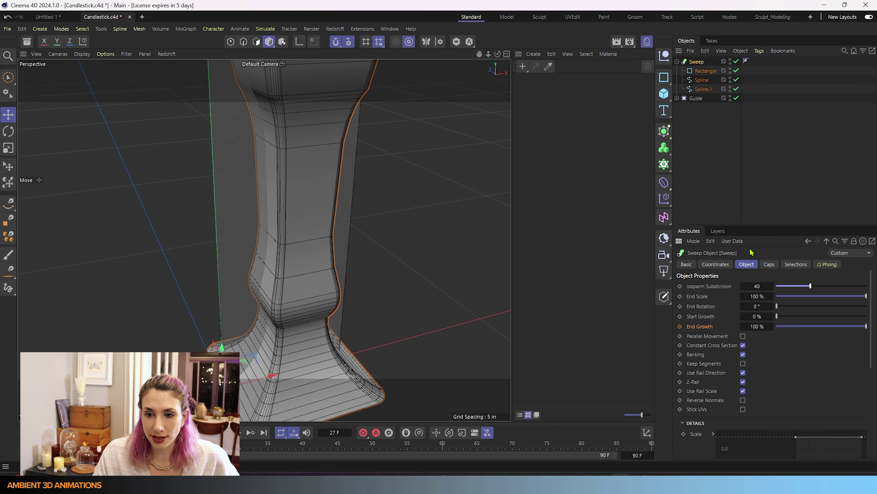
{"action": "mouse_move", "coordinate": [812, 287]}
{"action": "left_mouse_down"}
{"action": "mouse_move", "coordinate": [841, 291]}
{"action": "mouse_move", "coordinate": [802, 298]}
{"action": "left_mouse_up"}
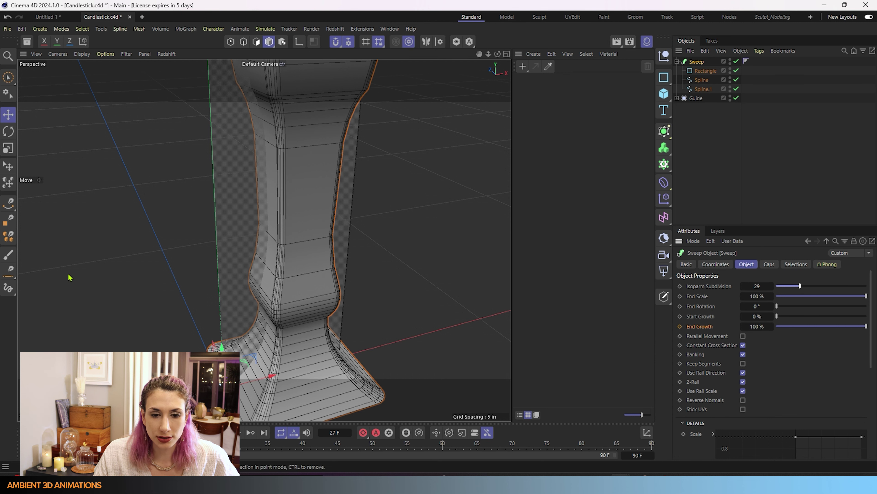
- Switch the perspective view's wire display back to Wireframe and reset the Sweep's Isoparm Subdivision to 10
{"action": "scroll", "coordinate": [393, 244], "scroll_direction": "down", "scroll_amount": 3}
{"action": "left_click_drag", "start_coordinate": [401, 190], "coordinate": [393, 294], "text": "alt"}
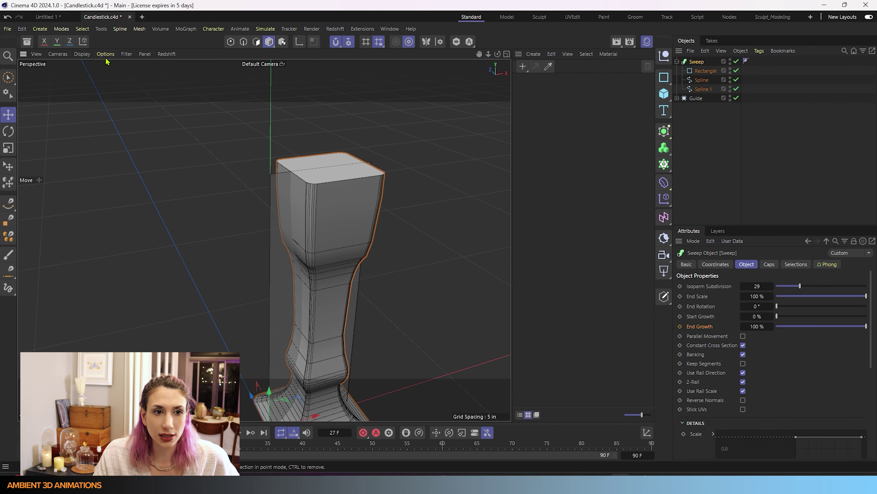
{"action": "left_click", "coordinate": [82, 54]}
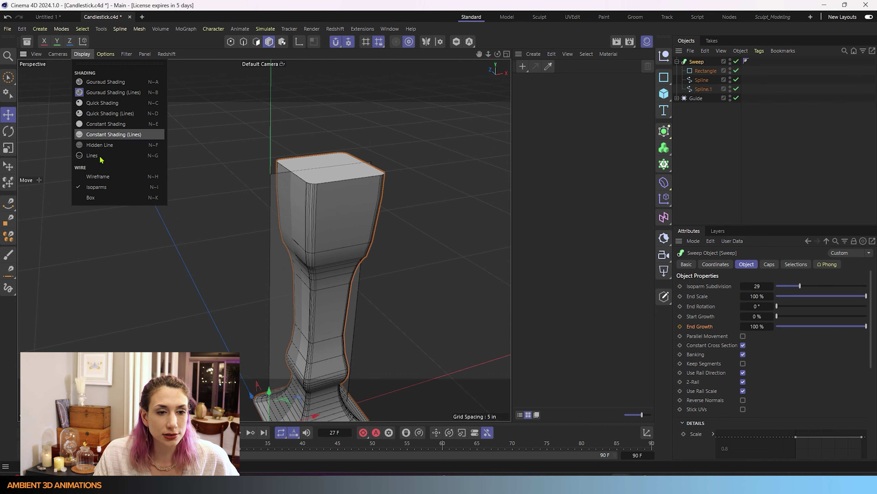
{"action": "left_click", "coordinate": [97, 176]}
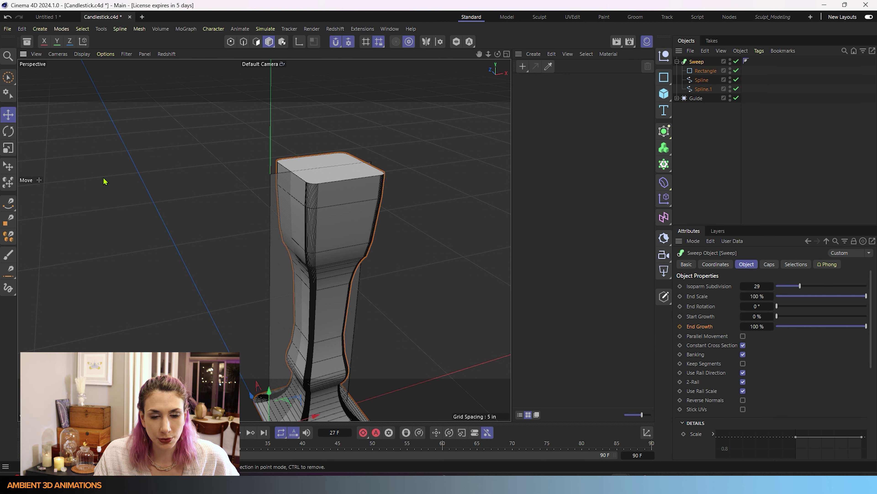
{"action": "left_click_drag", "start_coordinate": [801, 285], "coordinate": [784, 287]}
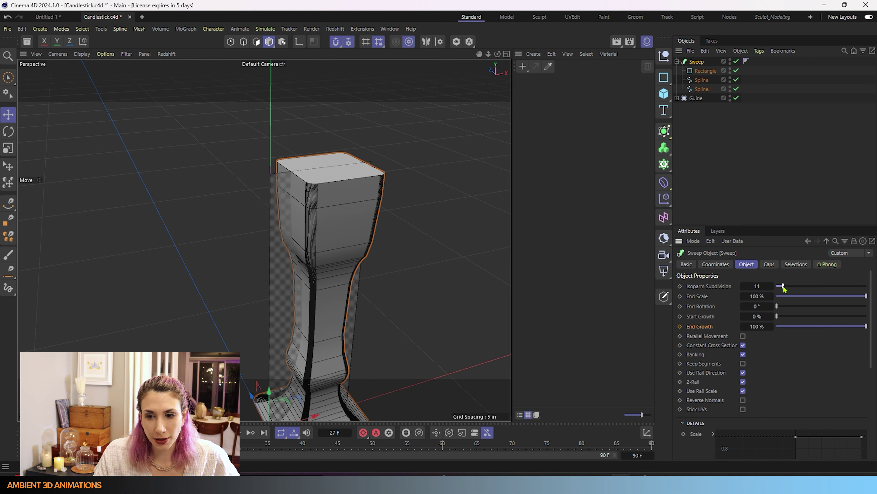
{"action": "left_click", "coordinate": [760, 286]}
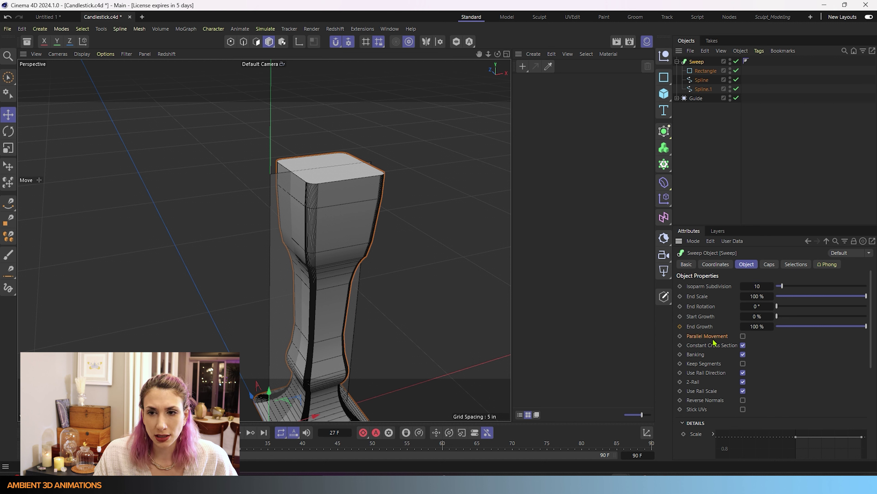
- Enable Parallel Movement on the Sweep
{"action": "scroll", "coordinate": [287, 406], "scroll_direction": "up", "scroll_amount": 3}
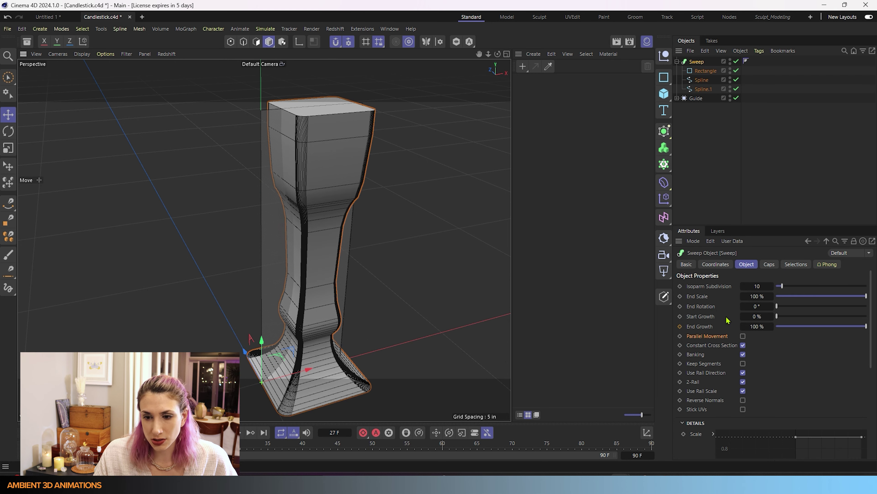
{"action": "left_click", "coordinate": [743, 336]}
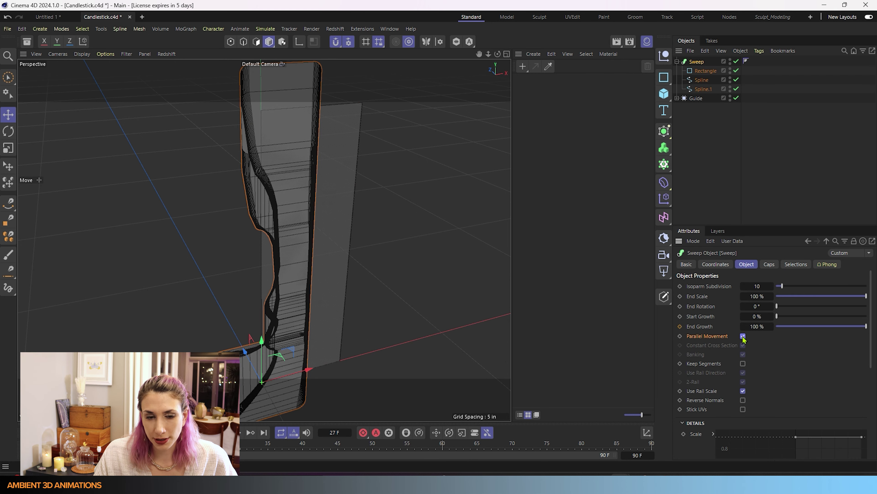
- Compare the ZY, XZ and XY plane orientations of the Rectangle inside the Sweep, ending on XZ
{"action": "left_click", "coordinate": [705, 72]}
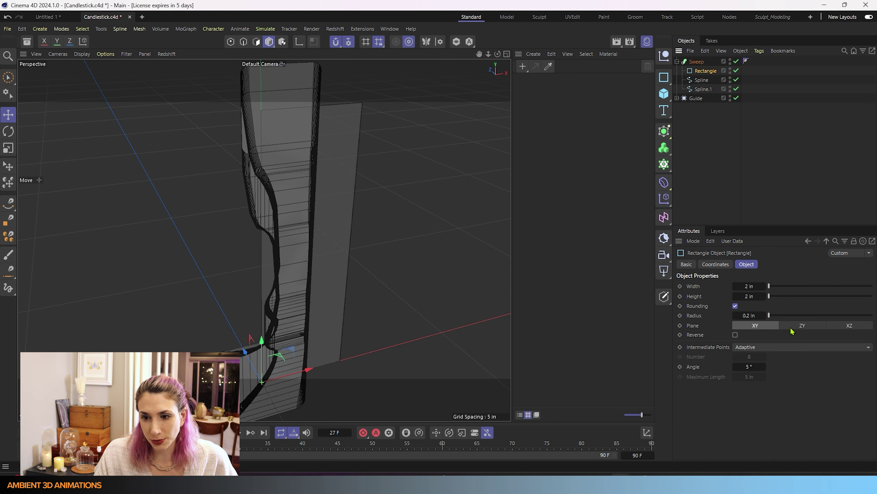
{"action": "left_click", "coordinate": [808, 327]}
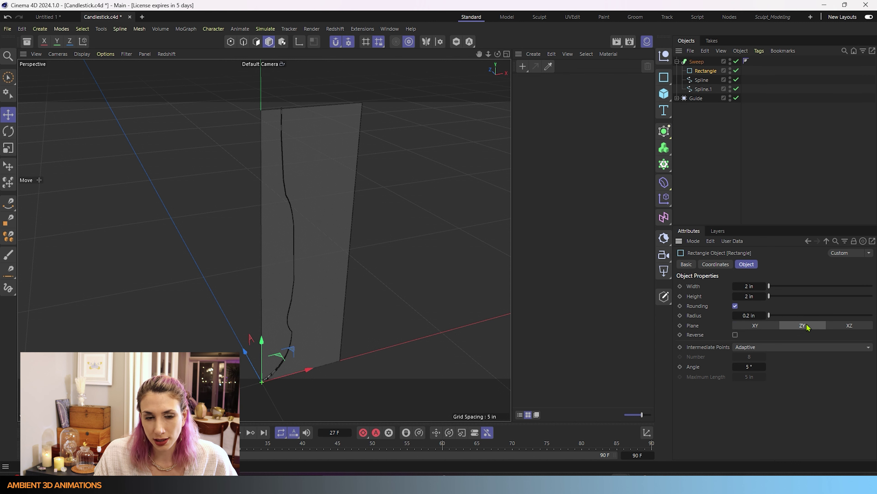
{"action": "left_click", "coordinate": [850, 326]}
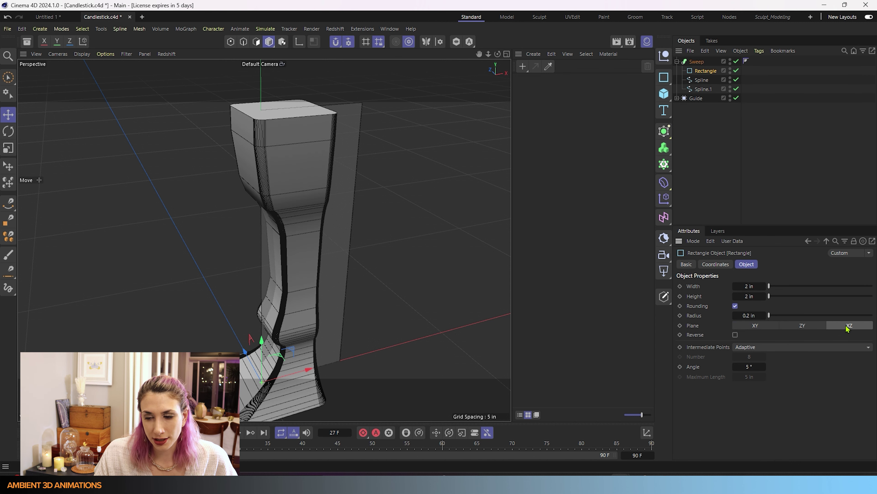
{"action": "left_click", "coordinate": [762, 326]}
{"action": "left_click", "coordinate": [851, 326]}
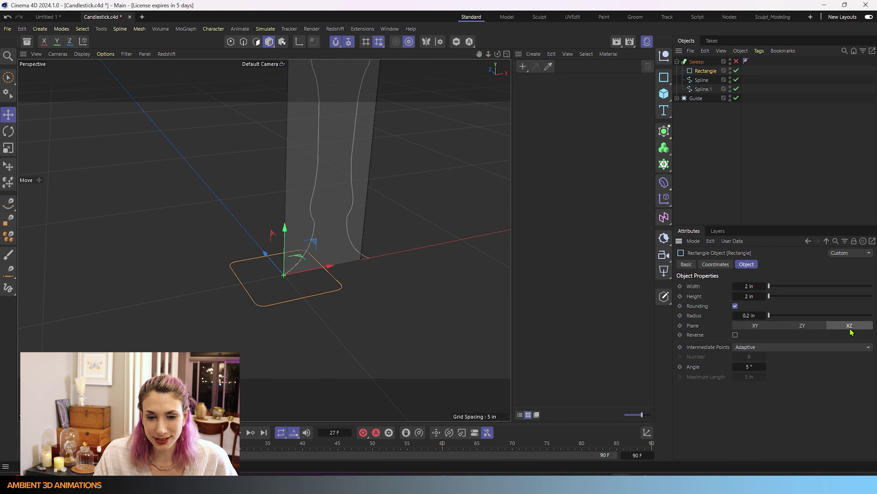
- Check the XZ result with the Sweep on and off, set the Rectangle's plane back to XY, and leave the Sweep enabled
{"action": "left_click", "coordinate": [736, 62]}
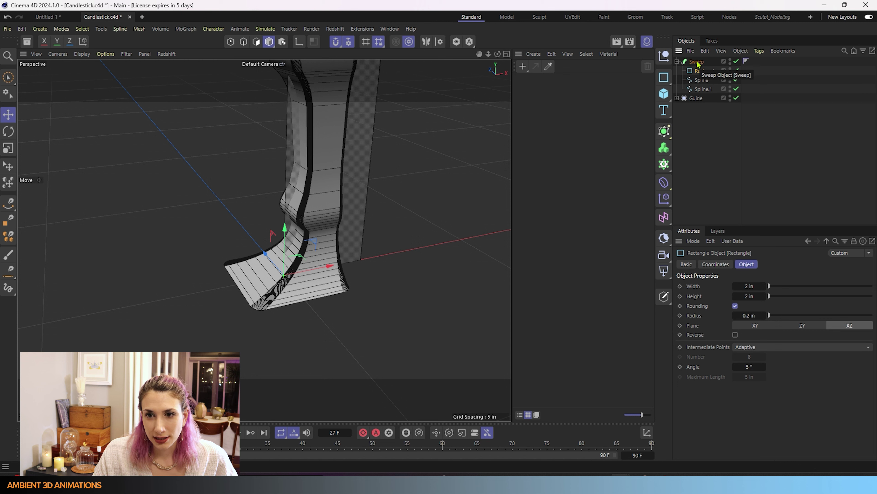
{"action": "left_click", "coordinate": [736, 62]}
{"action": "left_click", "coordinate": [758, 328]}
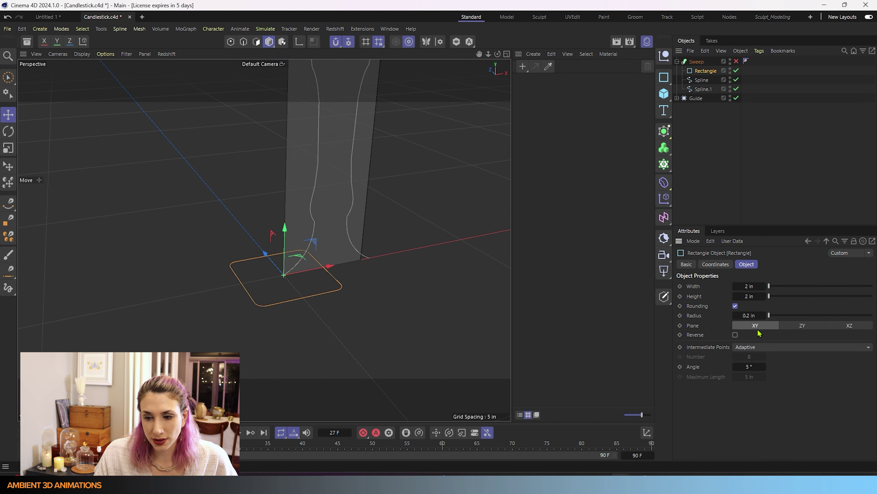
{"action": "left_click", "coordinate": [736, 61]}
- Turn off Parallel Movement on the candlestick Sweep
{"action": "left_click_drag", "start_coordinate": [343, 314], "coordinate": [331, 234], "text": "alt"}
{"action": "scroll", "coordinate": [340, 225], "scroll_direction": "down", "scroll_amount": 3}
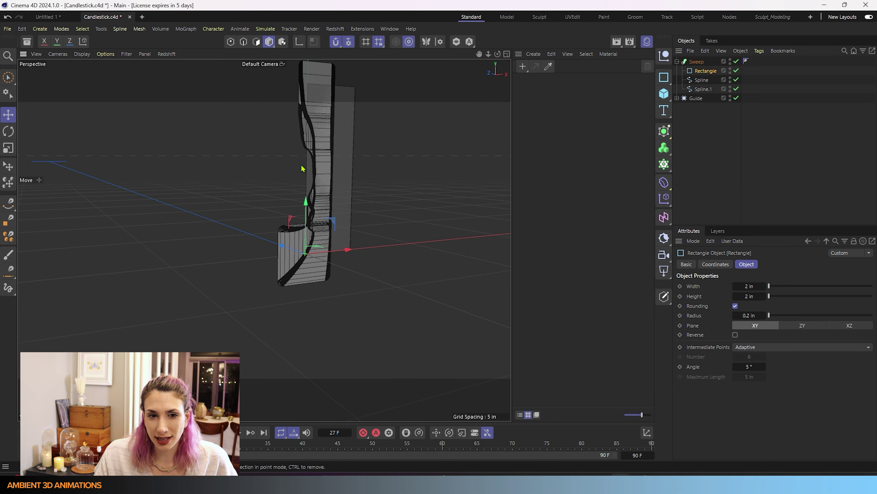
{"action": "middle_click_drag", "start_coordinate": [301, 168], "coordinate": [283, 232], "text": "alt"}
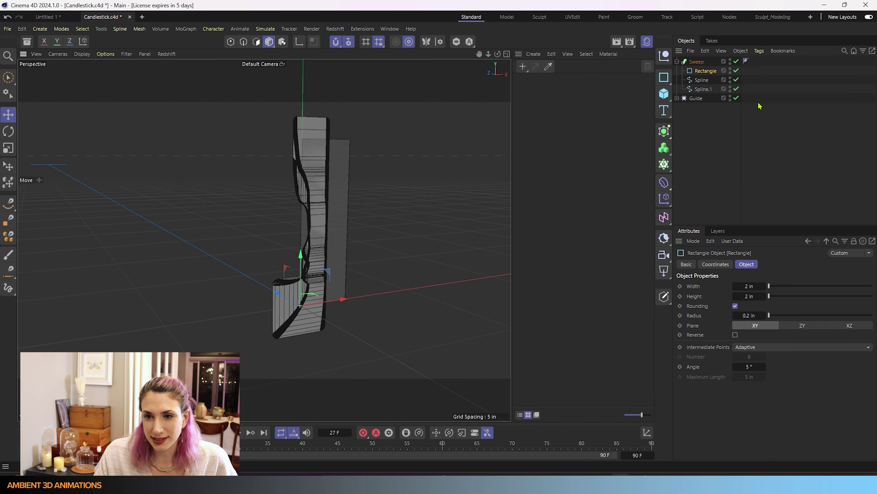
{"action": "left_click", "coordinate": [697, 62]}
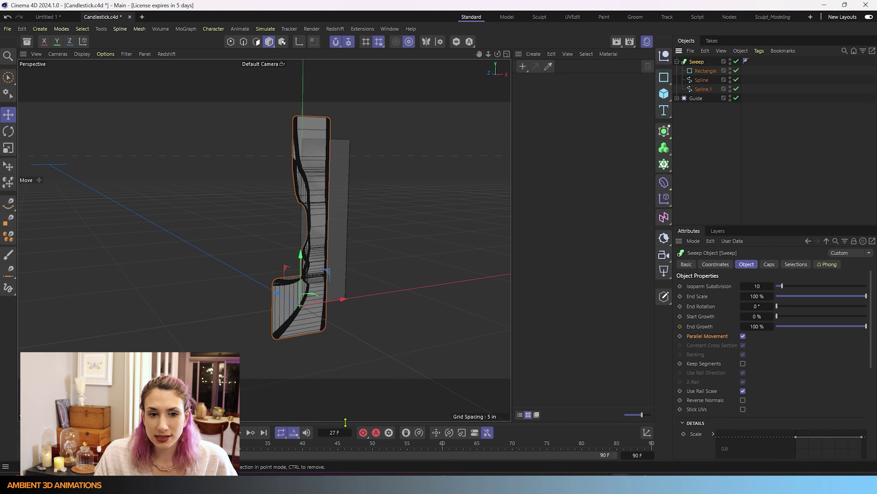
{"action": "left_click", "coordinate": [743, 335]}
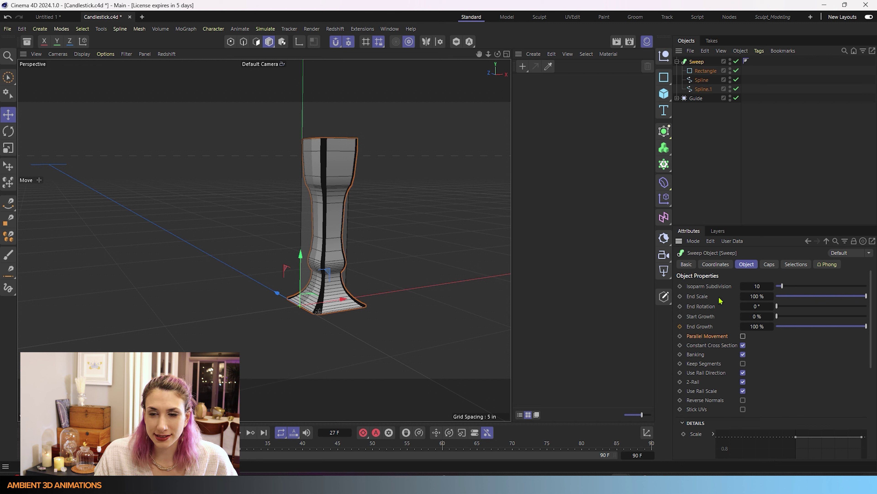
- Add a Star spline with a 2 in inner radius and 3 in outer radius, and move it beside the candlestick
{"action": "left_click", "coordinate": [663, 77]}
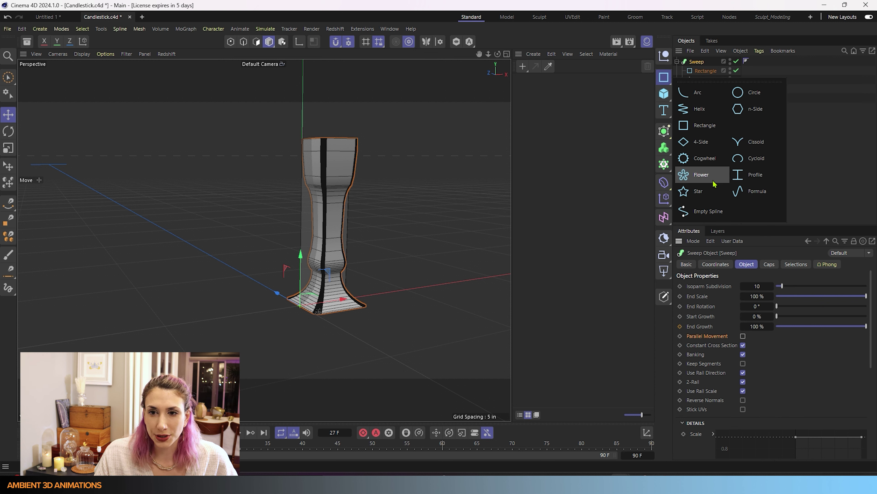
{"action": "left_click", "coordinate": [710, 196]}
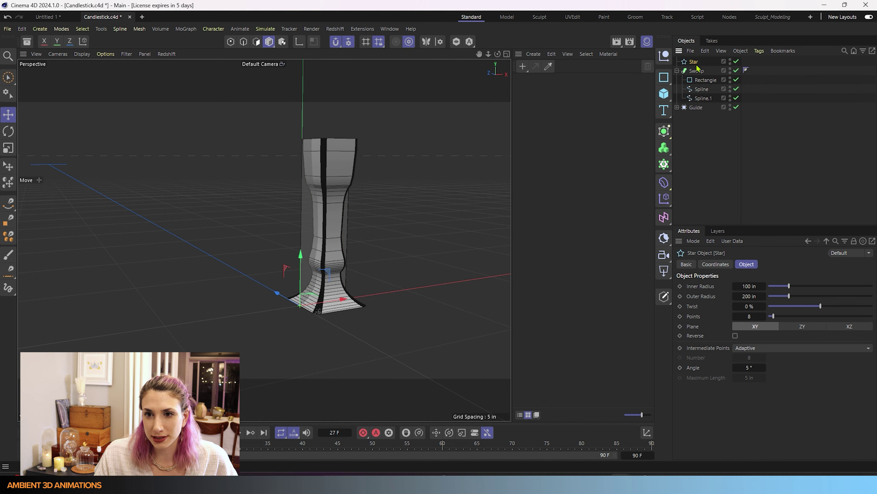
{"action": "left_click", "coordinate": [756, 286]}
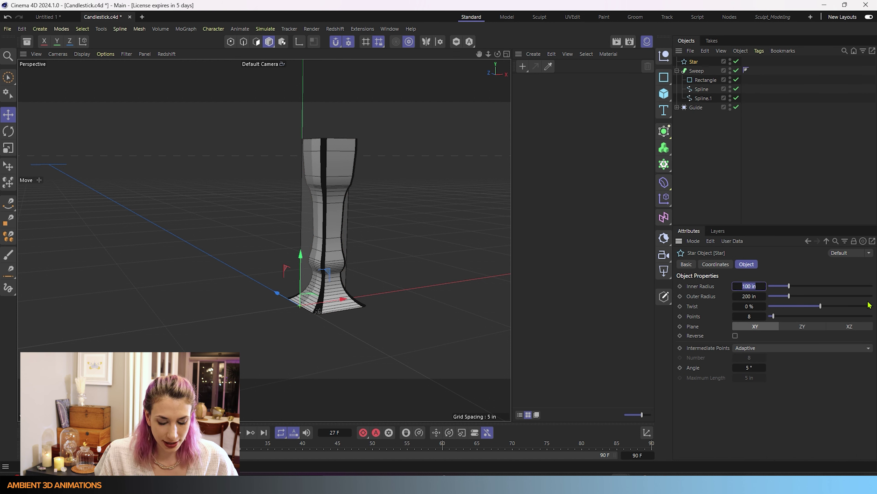
{"action": "key", "text": "BackSpace"}
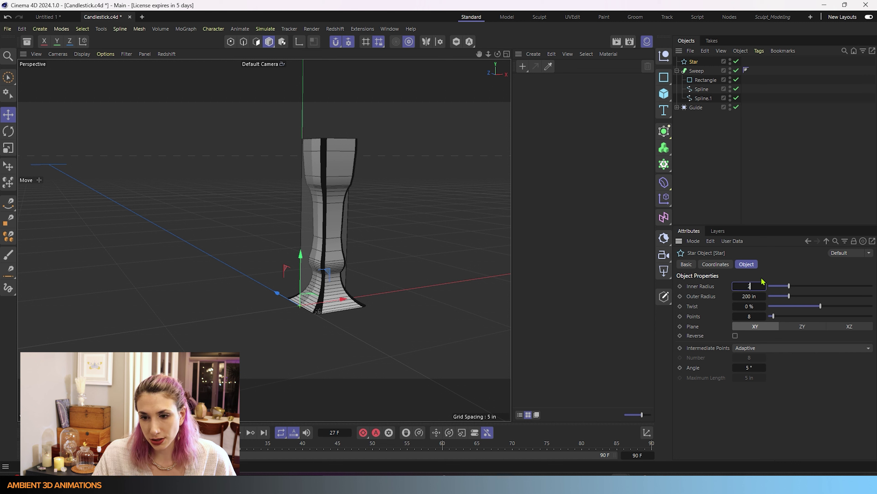
{"action": "type", "text": "2"}
{"action": "key", "text": "Tab"}
{"action": "type", "text": "3"}
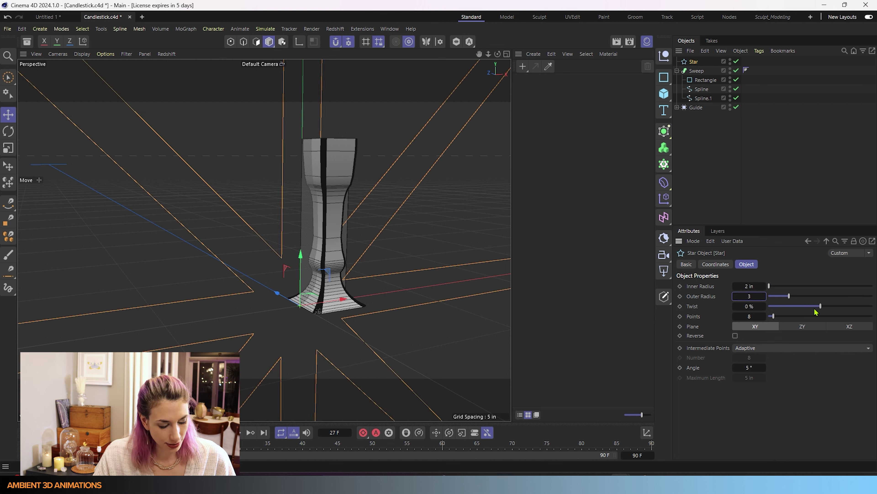
{"action": "key", "text": "Return"}
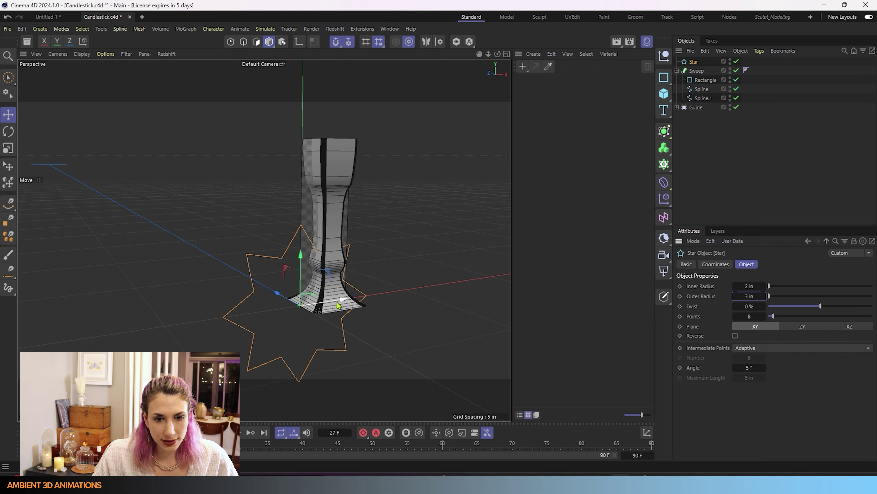
{"action": "left_click_drag", "start_coordinate": [340, 300], "coordinate": [239, 315]}
- Add a Circle spline with a radius of 0.2 in
{"action": "left_click", "coordinate": [664, 77]}
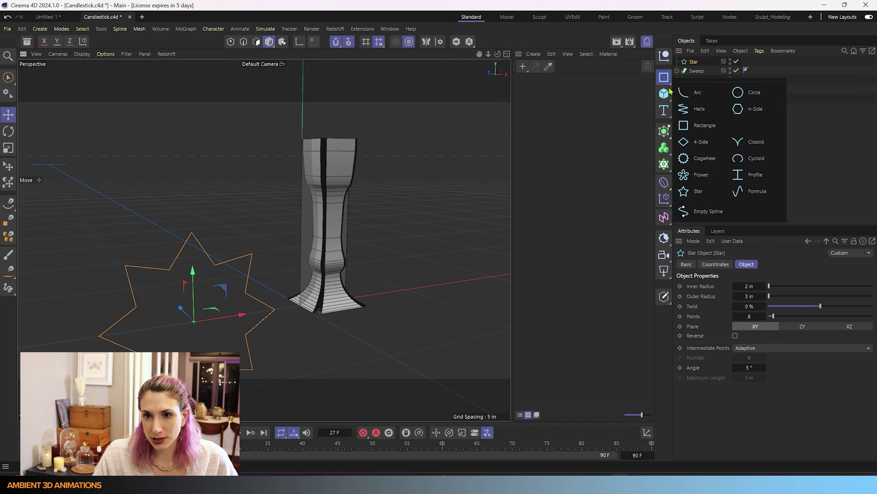
{"action": "left_click", "coordinate": [750, 98]}
{"action": "double_click", "coordinate": [750, 306]}
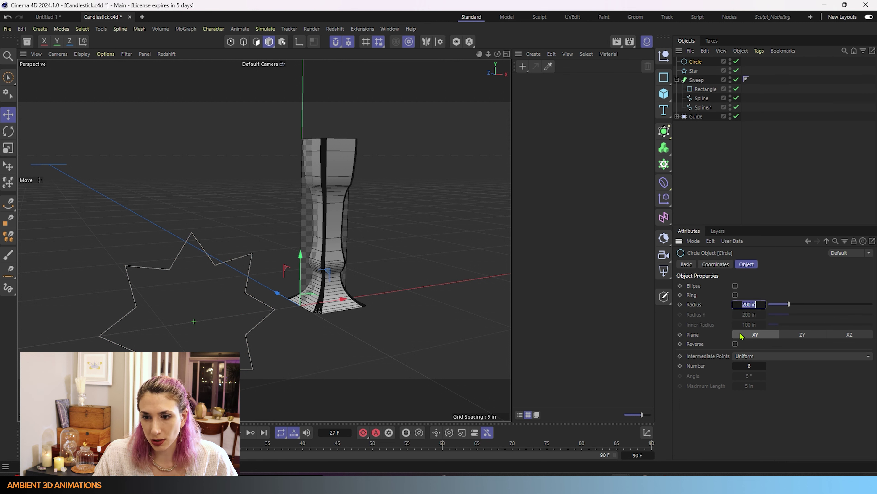
{"action": "key", "text": "BackSpace"}
{"action": "type", "text": "0.2"}
{"action": "key", "text": "Return"}
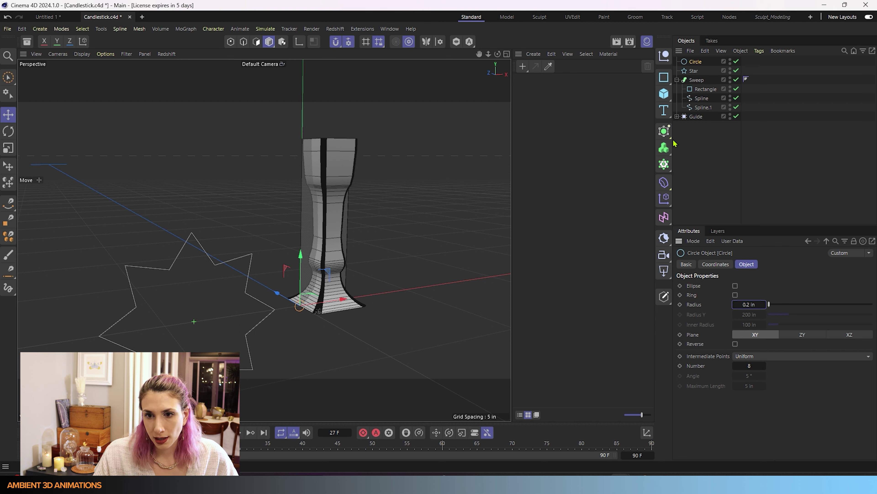
- Create a second Sweep using the Circle as profile and the Star as path, with both as its children
{"action": "left_click", "coordinate": [664, 130]}
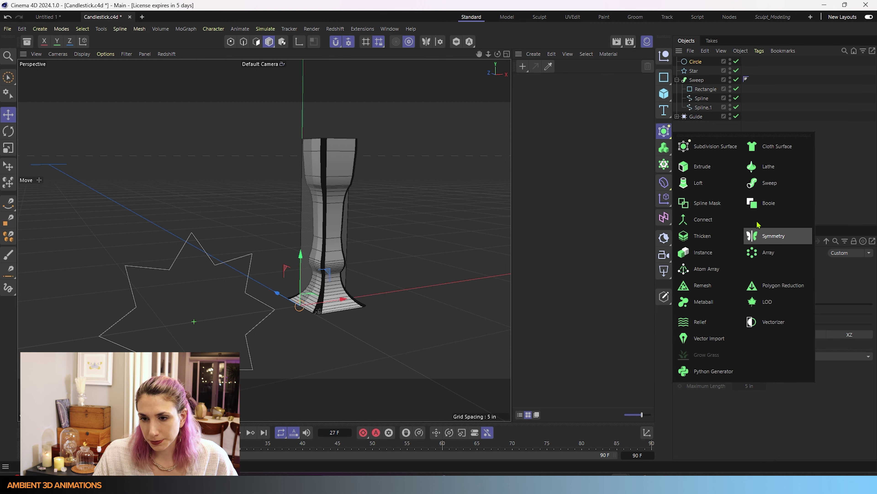
{"action": "left_click", "coordinate": [767, 183]}
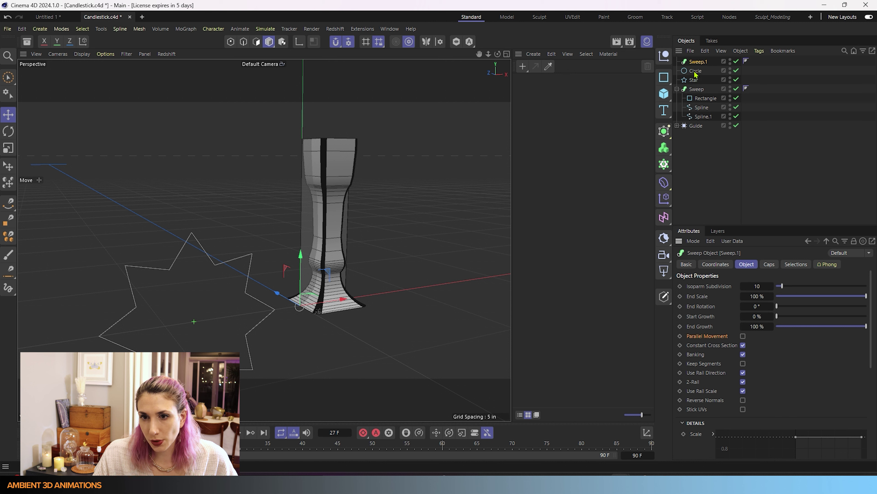
{"action": "mouse_move", "coordinate": [695, 71]}
{"action": "left_mouse_down"}
{"action": "mouse_move", "coordinate": [705, 65]}
{"action": "mouse_move", "coordinate": [703, 74]}
{"action": "left_mouse_up"}
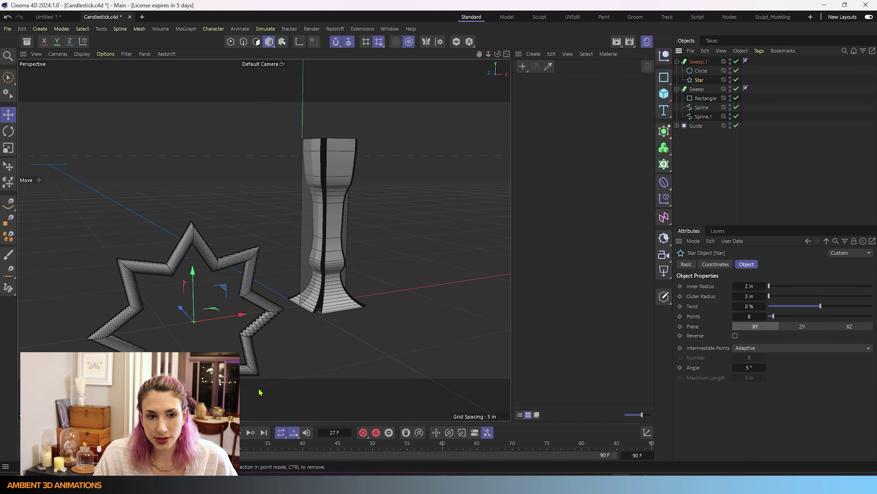
- Compare the star sweep's corners with Constant Cross Section off and on, leaving the option off
{"action": "left_click", "coordinate": [699, 64]}
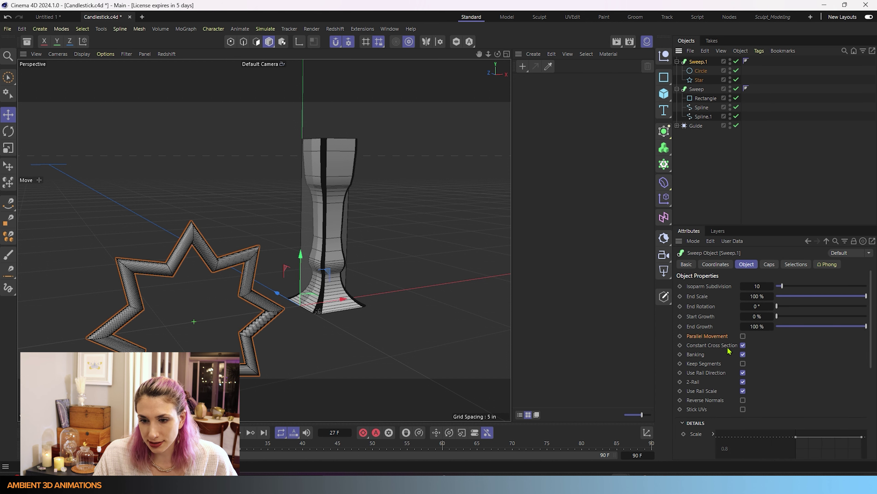
{"action": "left_click_drag", "start_coordinate": [85, 245], "coordinate": [260, 271], "text": "alt"}
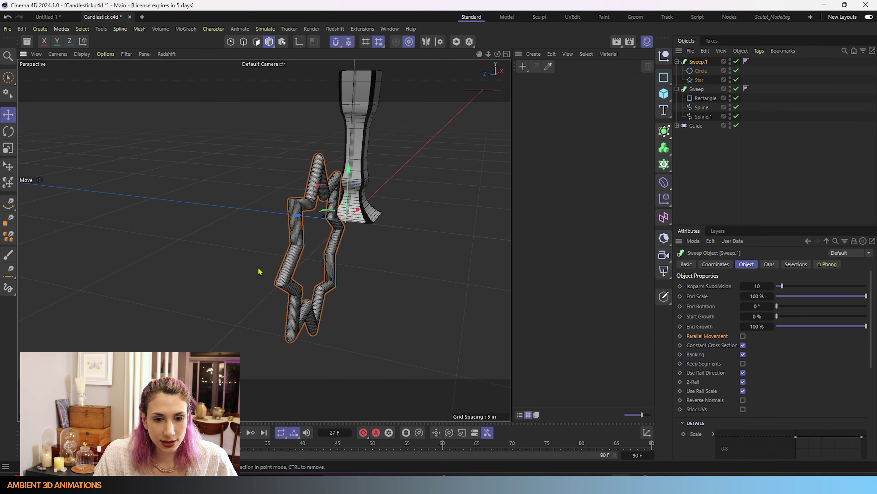
{"action": "scroll", "coordinate": [276, 311], "scroll_direction": "up", "scroll_amount": 3}
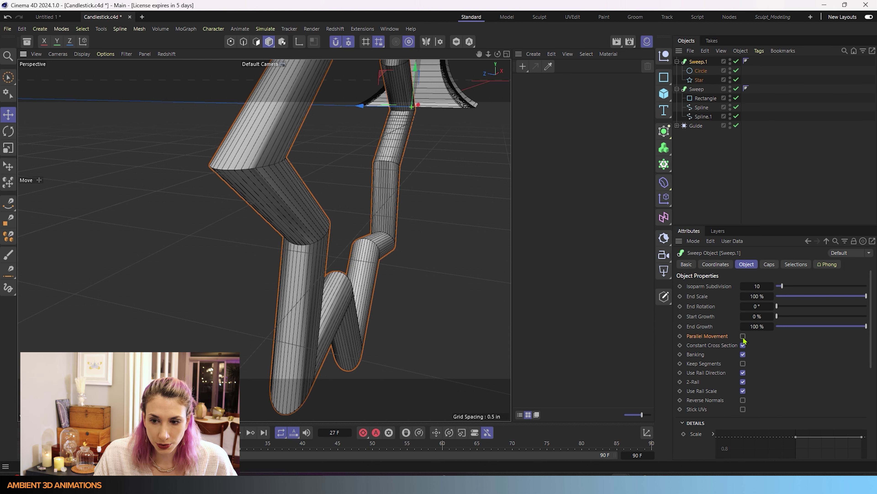
{"action": "left_click", "coordinate": [743, 346]}
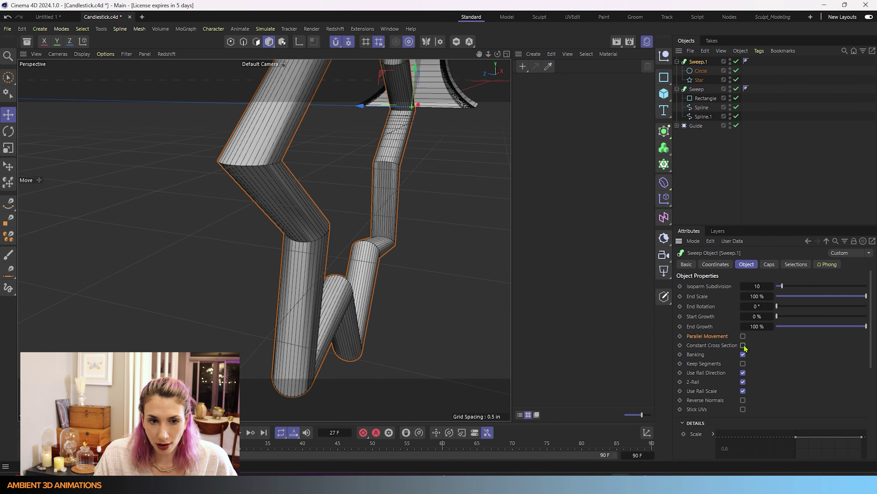
{"action": "scroll", "coordinate": [280, 257], "scroll_direction": "down", "scroll_amount": 5}
{"action": "scroll", "coordinate": [324, 249], "scroll_direction": "down", "scroll_amount": 5}
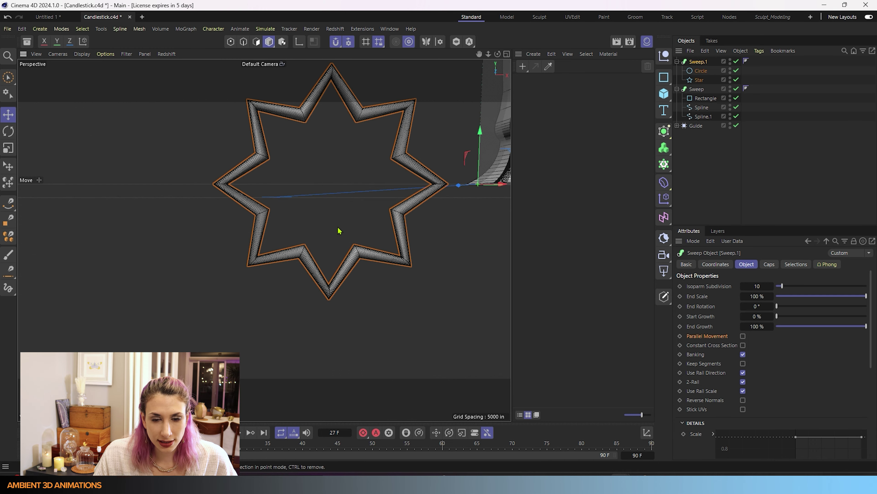
{"action": "left_click", "coordinate": [743, 346]}
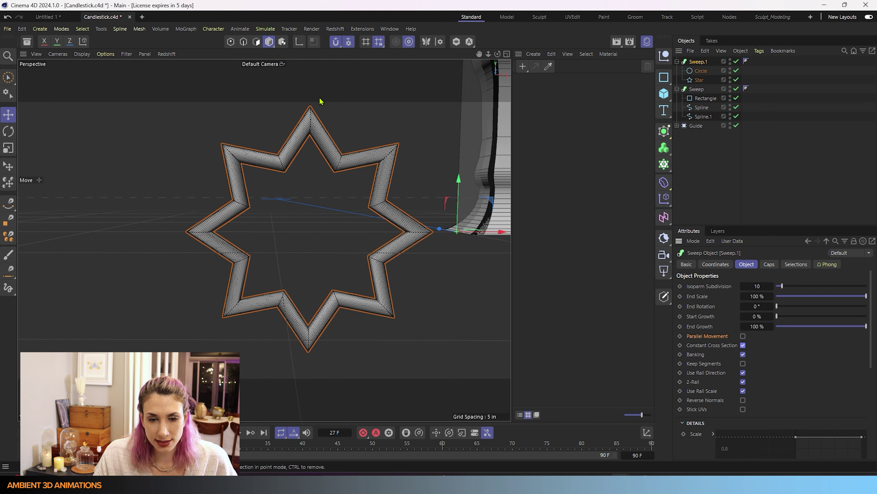
{"action": "left_click", "coordinate": [743, 345]}
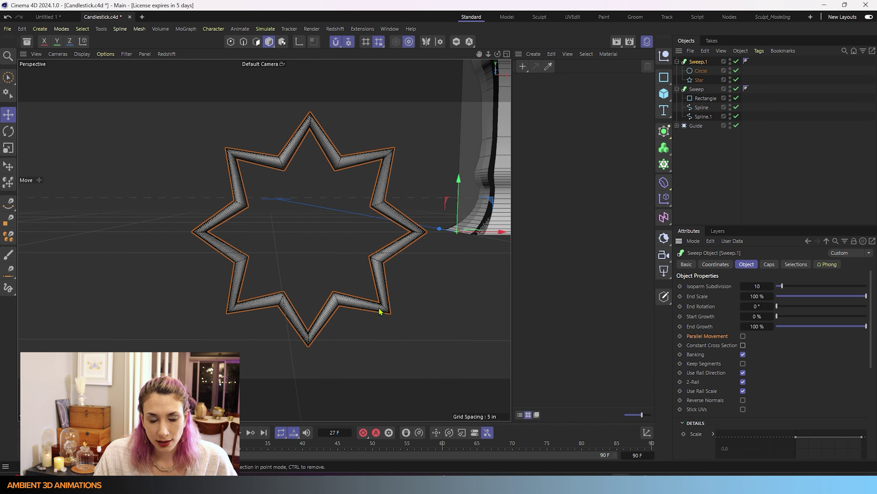
- Increase the Star spline's outer radius to lengthen its points
{"action": "left_click", "coordinate": [699, 81]}
{"action": "left_click", "coordinate": [765, 296]}
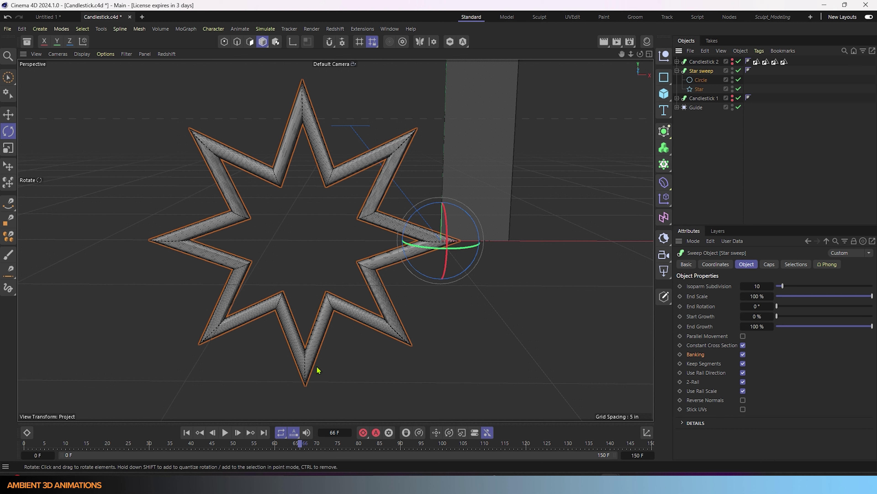
- Test the star sweep with Banking turned off, viewing it from another angle, and turn Banking back on
{"action": "left_click", "coordinate": [706, 83]}
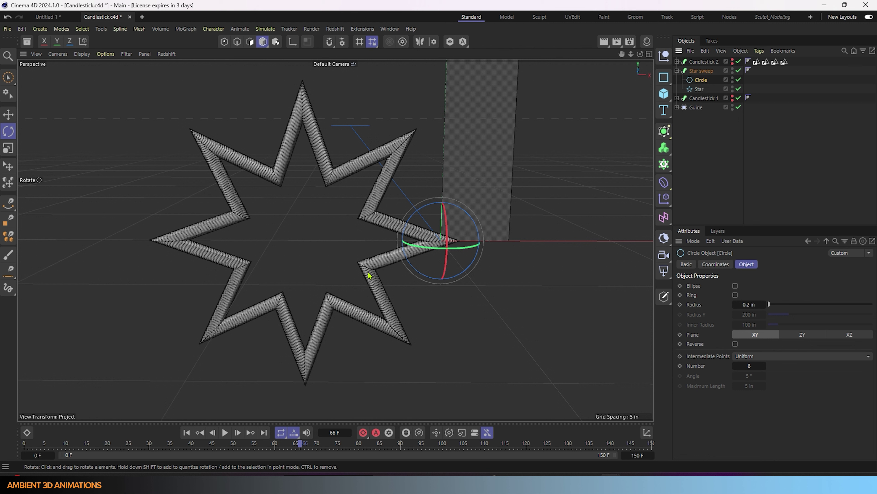
{"action": "left_click", "coordinate": [703, 71]}
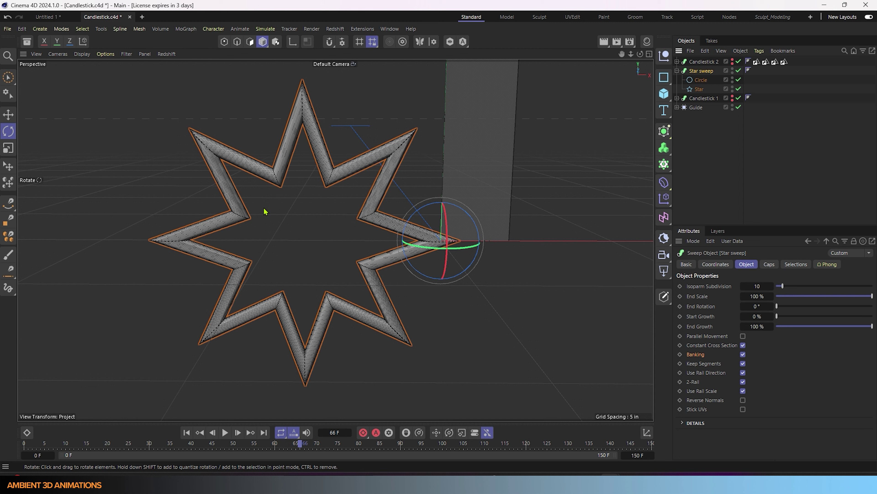
{"action": "left_click", "coordinate": [743, 354]}
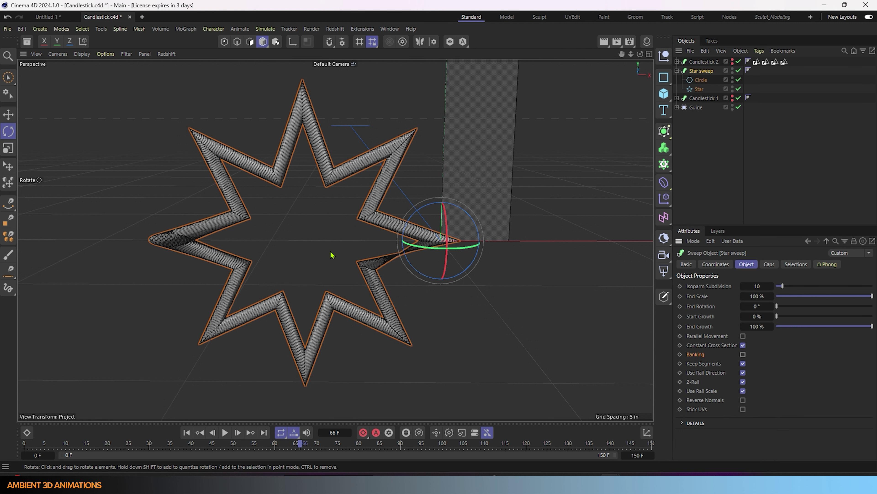
{"action": "left_click_drag", "start_coordinate": [311, 242], "coordinate": [412, 249], "text": "alt"}
{"action": "left_click", "coordinate": [743, 355]}
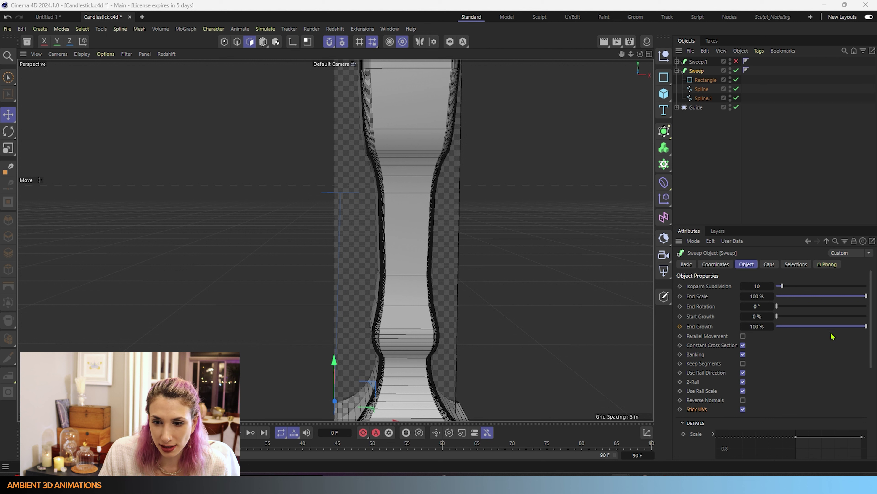
- Test the candlestick Sweep's End Growth with Stick UVs enabled, bringing it back to 100%
{"action": "mouse_move", "coordinate": [867, 327]}
{"action": "left_mouse_down"}
{"action": "mouse_move", "coordinate": [773, 338]}
{"action": "mouse_move", "coordinate": [869, 327]}
{"action": "left_mouse_up"}
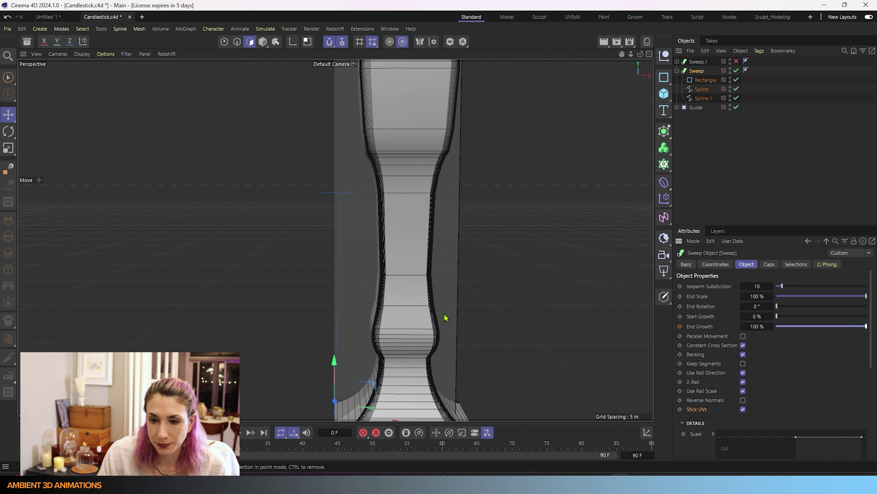
- Open the Material Manager and create a Redshift Standard material
{"action": "left_click", "coordinate": [644, 44]}
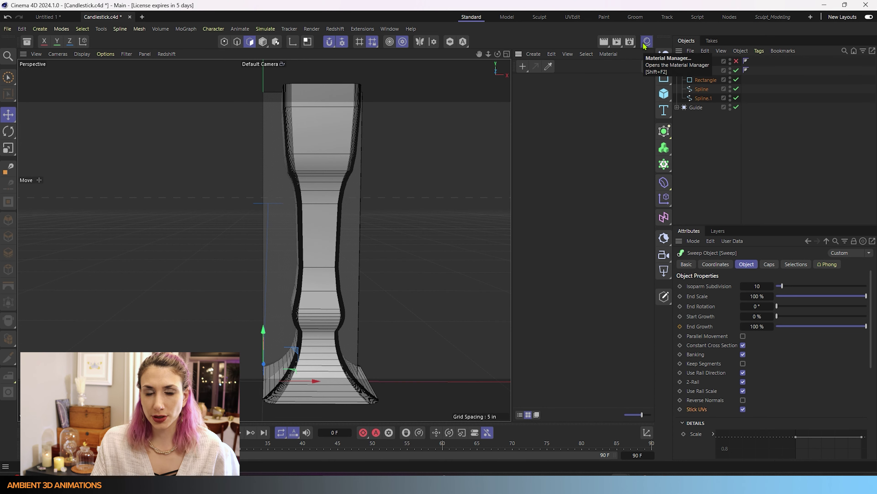
{"action": "left_click", "coordinate": [534, 54]}
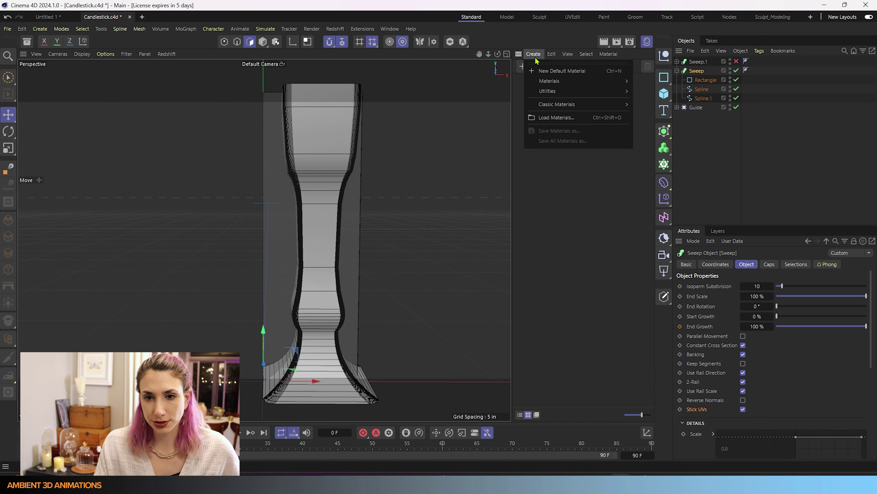
{"action": "mouse_move", "coordinate": [547, 86]}
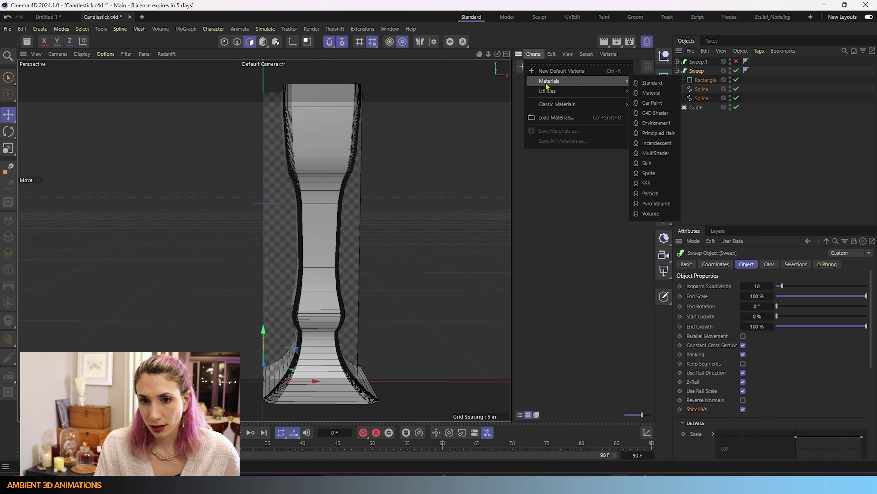
{"action": "left_click", "coordinate": [652, 83]}
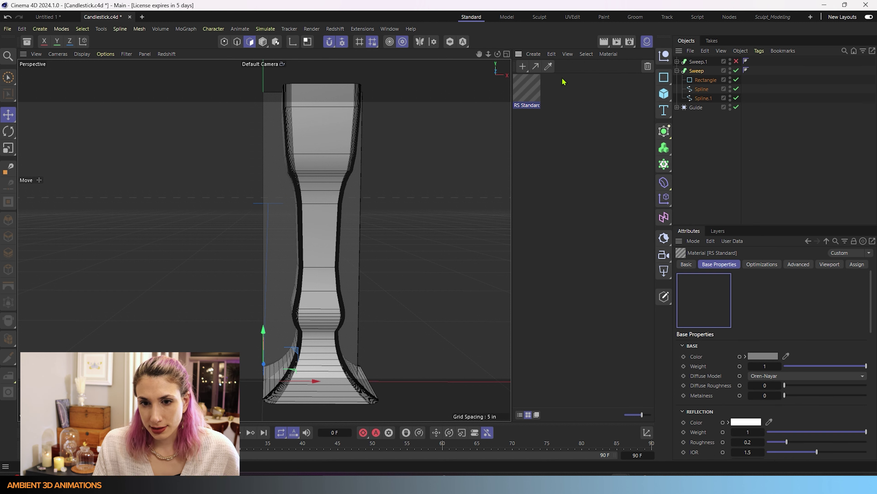
- Add a Tiles node to the RS Standard material, connect its outColor to the Base Color input, and close the Node Editor
{"action": "double_click", "coordinate": [529, 92]}
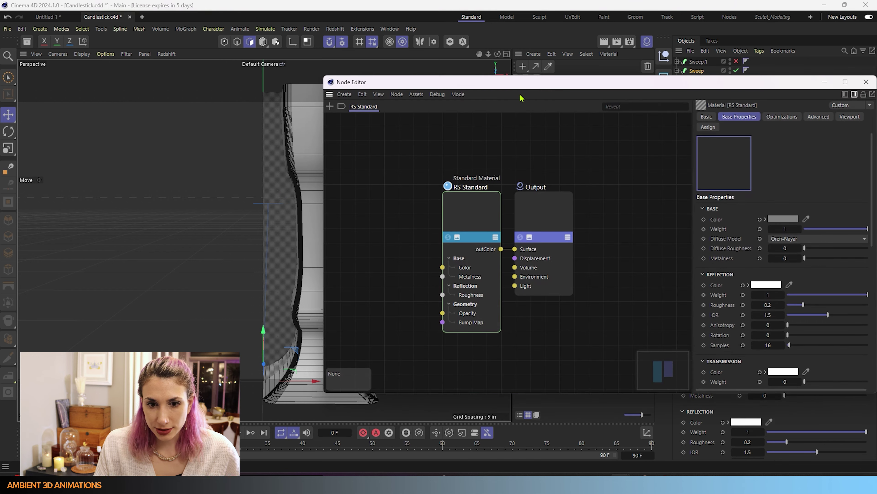
{"action": "left_click", "coordinate": [344, 95]}
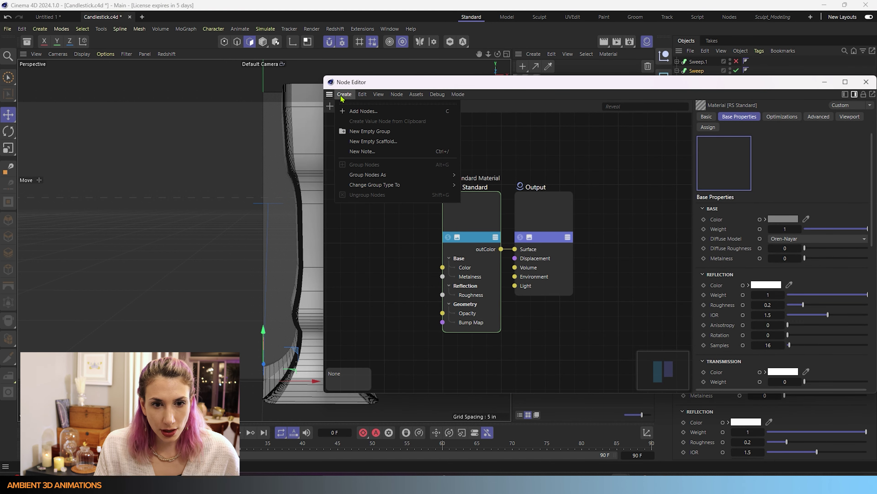
{"action": "left_click", "coordinate": [355, 109]}
{"action": "type", "text": "tile"}
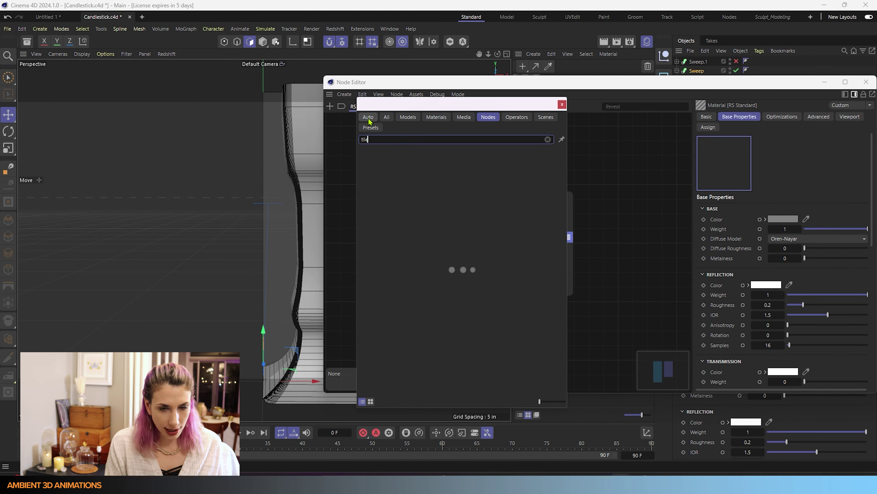
{"action": "double_click", "coordinate": [376, 151]}
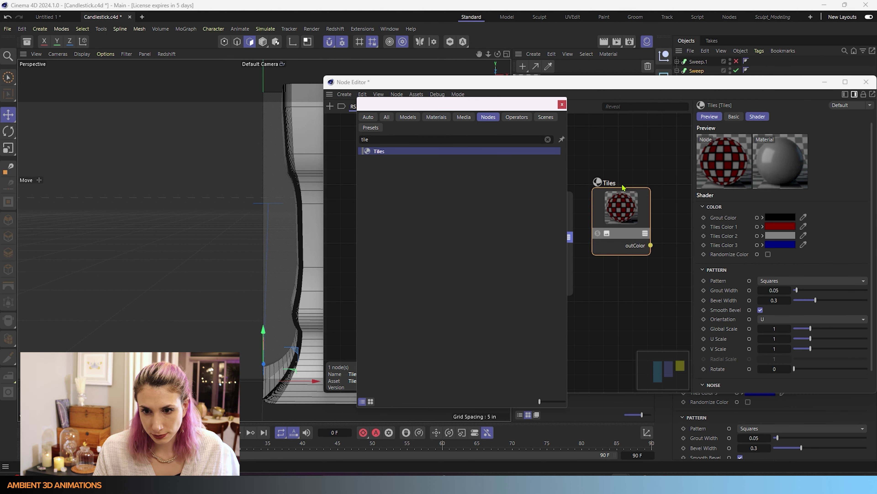
{"action": "left_click", "coordinate": [628, 209]}
{"action": "left_click_drag", "start_coordinate": [628, 209], "coordinate": [397, 202]}
{"action": "left_click_drag", "start_coordinate": [420, 238], "coordinate": [442, 267]}
{"action": "left_click", "coordinate": [866, 82]}
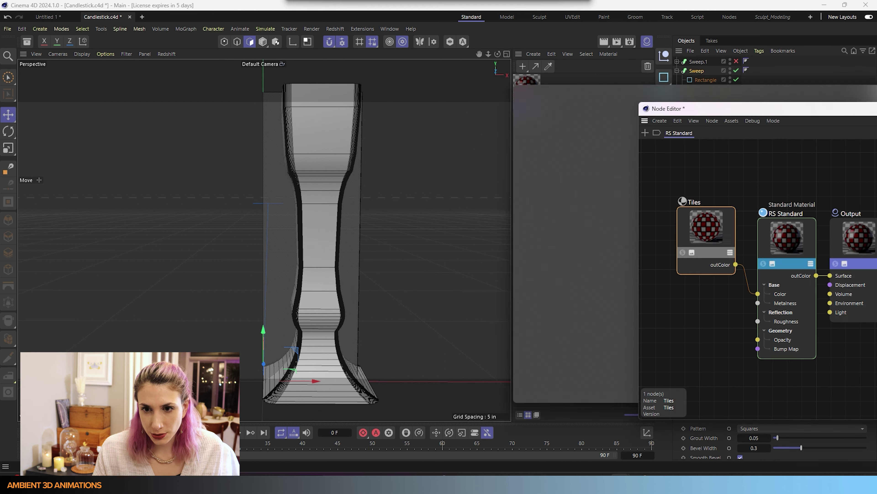
- Apply the tile material to the candlestick Sweep and start the Redshift IPR preview in the perspective view
{"action": "left_click_drag", "start_coordinate": [533, 91], "coordinate": [322, 156]}
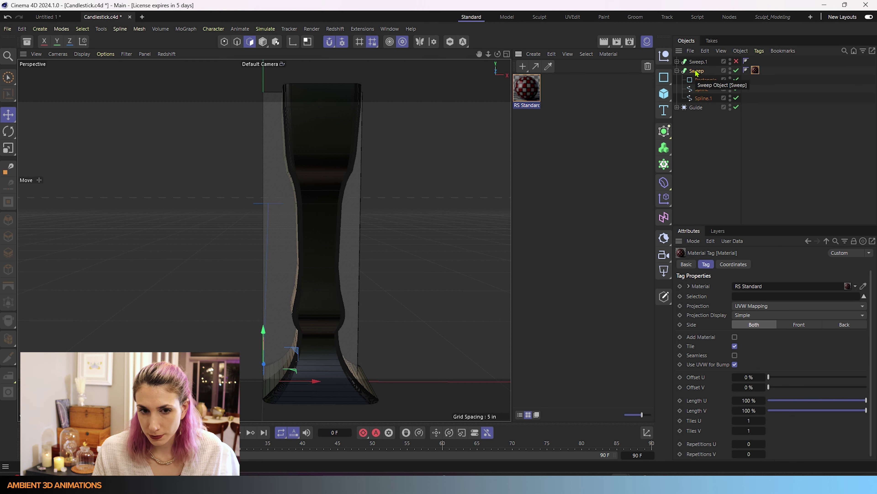
{"action": "scroll", "coordinate": [409, 235], "scroll_direction": "down", "scroll_amount": 3}
{"action": "left_click", "coordinate": [177, 55]}
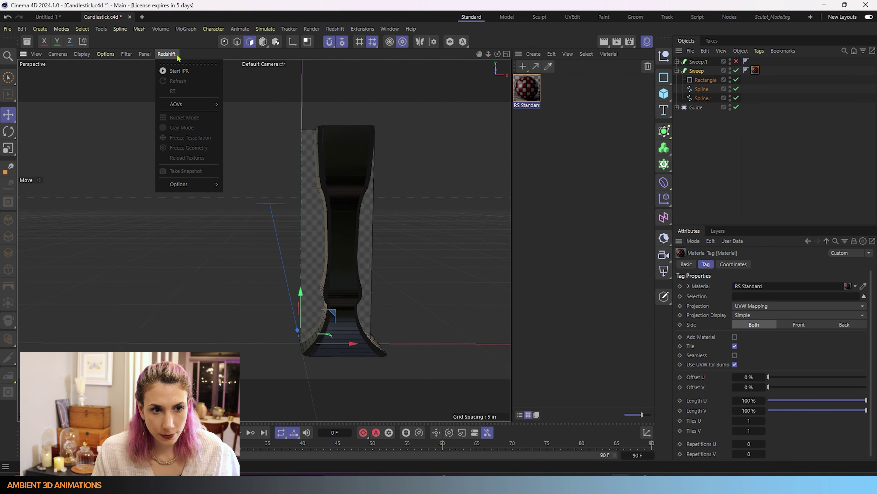
{"action": "left_click", "coordinate": [180, 70]}
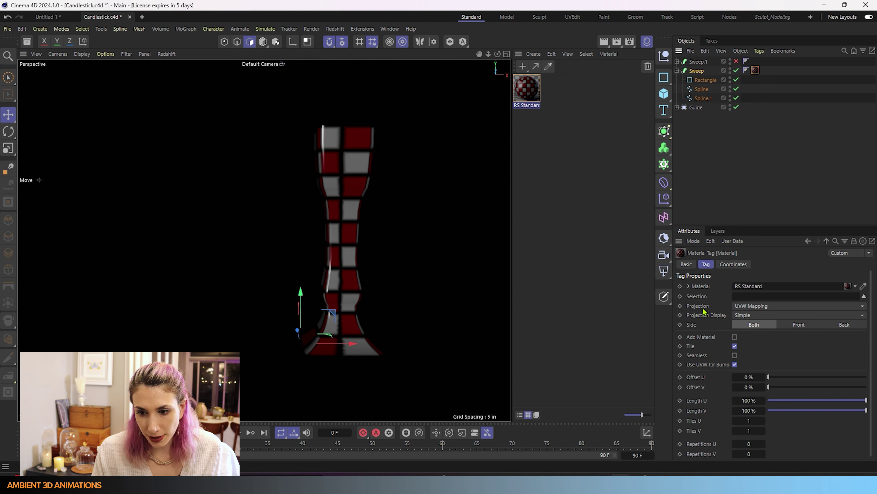
- Test the candlestick Sweep's End Growth with Stick UVs on and off, leaving Stick UVs off and End Growth at 100%
{"action": "left_click", "coordinate": [701, 72]}
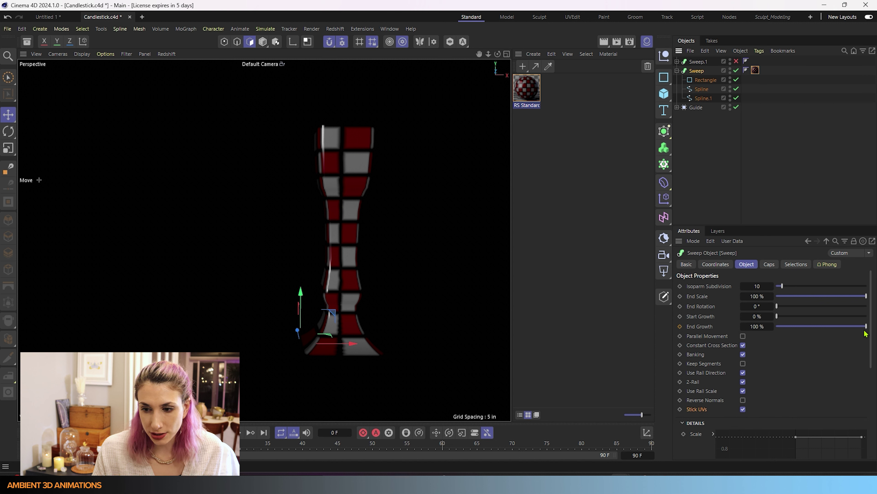
{"action": "mouse_move", "coordinate": [864, 328]}
{"action": "left_mouse_down"}
{"action": "mouse_move", "coordinate": [783, 338]}
{"action": "mouse_move", "coordinate": [876, 328]}
{"action": "left_mouse_up"}
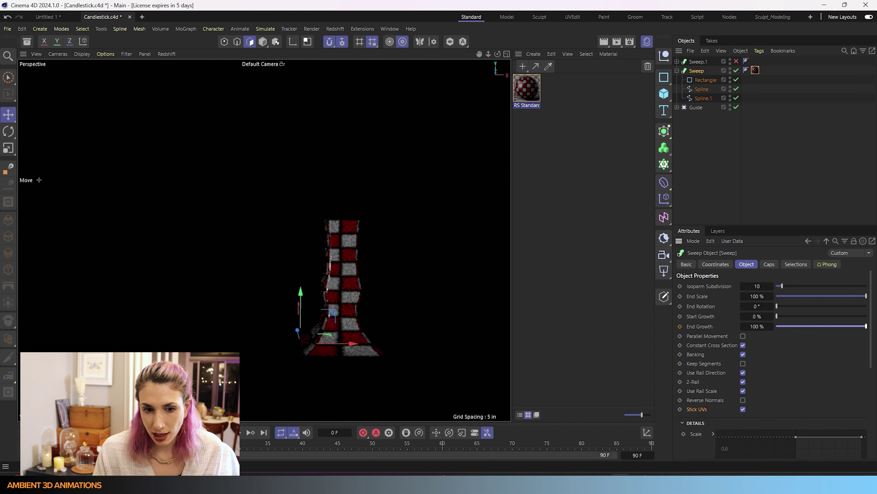
{"action": "left_click", "coordinate": [743, 409]}
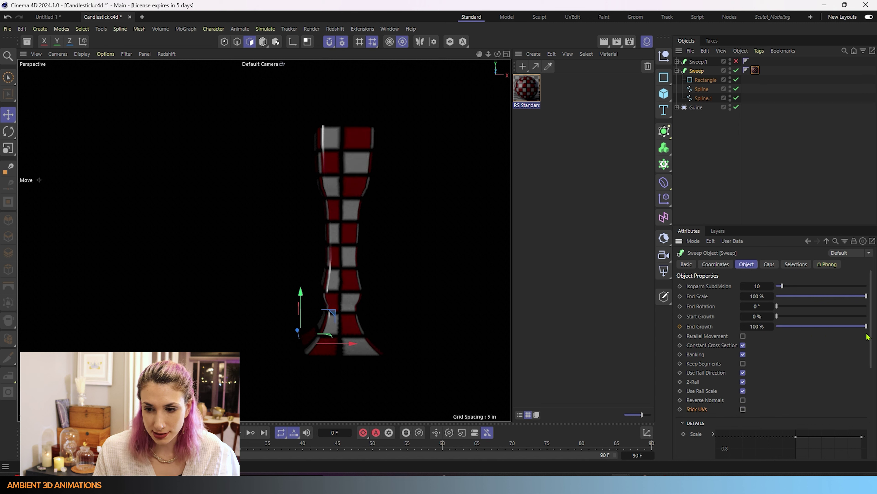
{"action": "left_click_drag", "start_coordinate": [866, 326], "coordinate": [806, 336]}
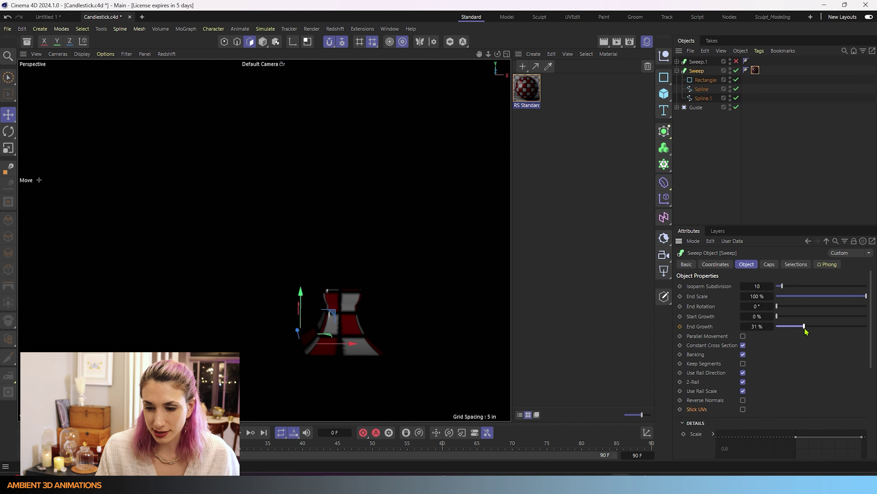
{"action": "left_click_drag", "start_coordinate": [804, 326], "coordinate": [867, 326]}
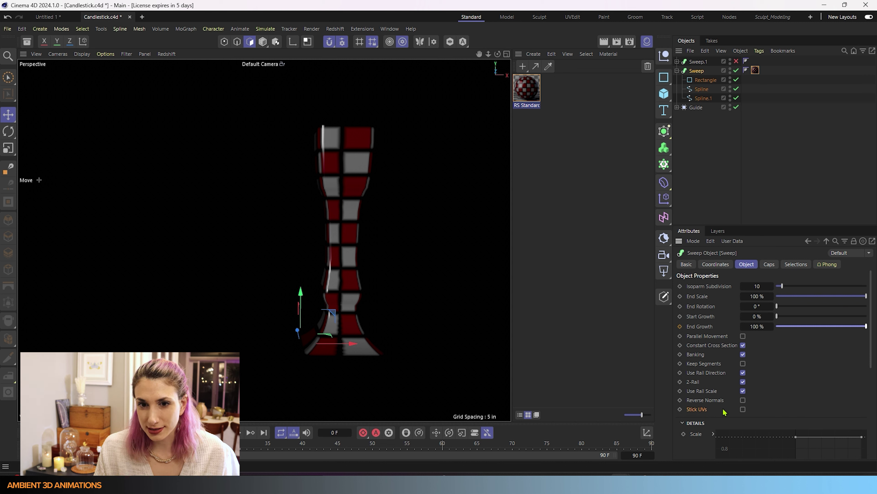
- Remove the tile material from the candlestick Sweep and stop the Redshift IPR preview
{"action": "left_click", "coordinate": [755, 71]}
{"action": "key", "text": "Delete"}
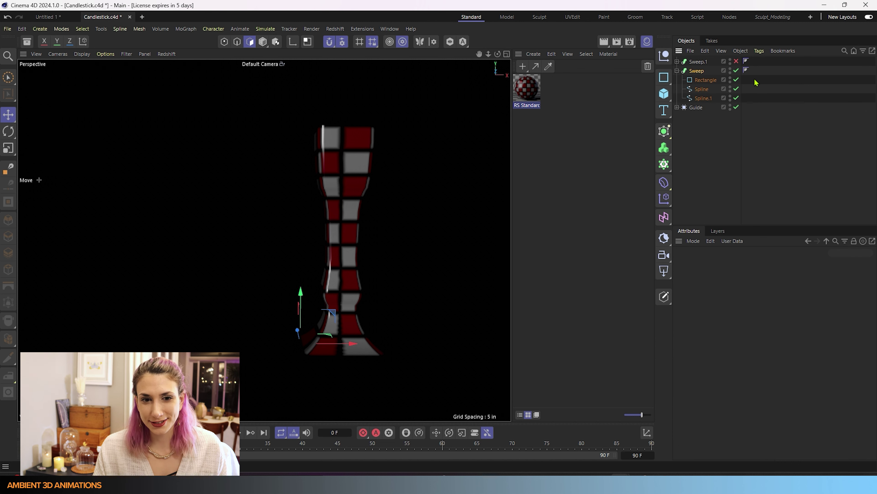
{"action": "left_click", "coordinate": [570, 208]}
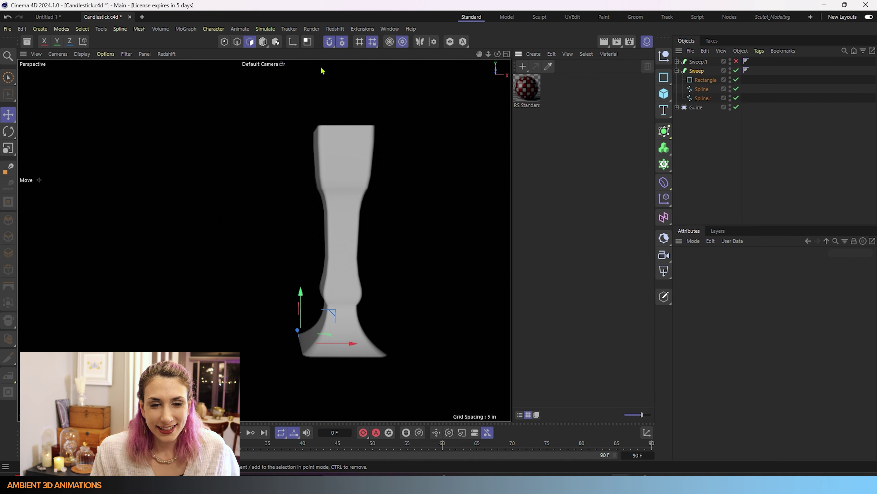
{"action": "left_click", "coordinate": [168, 54]}
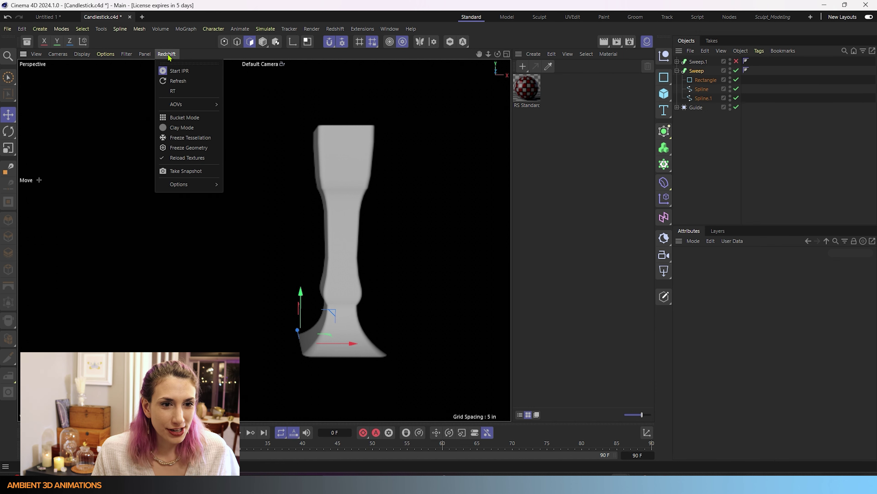
{"action": "left_click", "coordinate": [177, 71]}
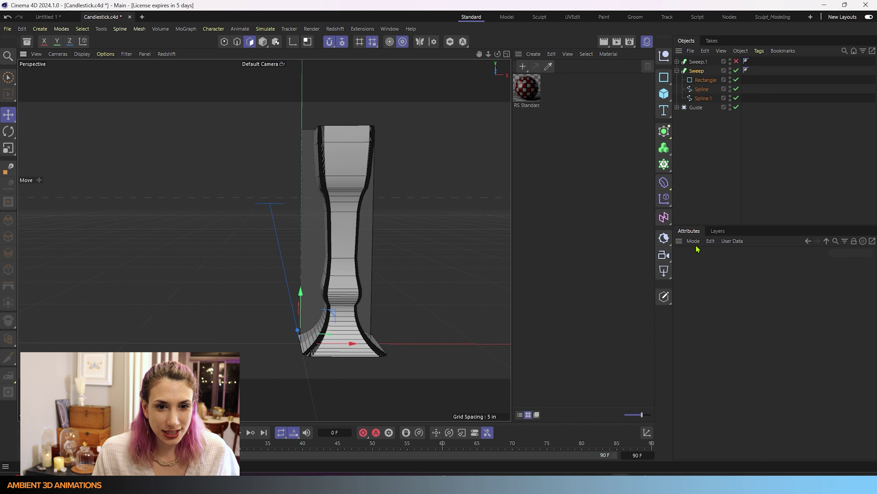
- Review the candlestick Sweep's Scale and Rotation curve settings and move the Sweep along X in the negative direction, clear of the guide block
{"action": "left_click", "coordinate": [761, 69]}
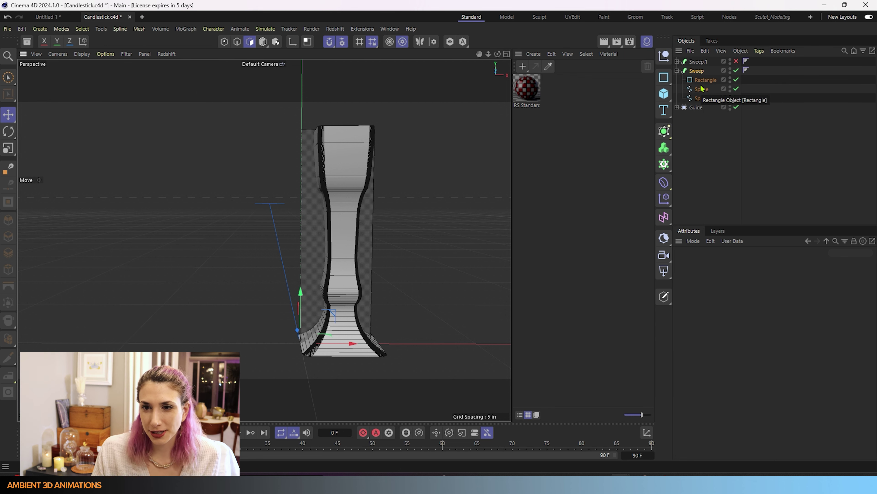
{"action": "scroll", "coordinate": [769, 386], "scroll_direction": "down", "scroll_amount": 3}
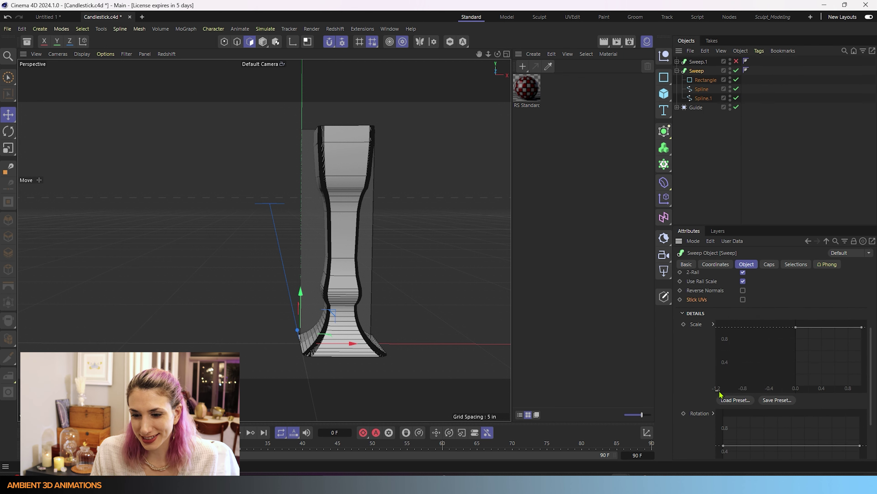
{"action": "scroll", "coordinate": [711, 390], "scroll_direction": "down", "scroll_amount": 2}
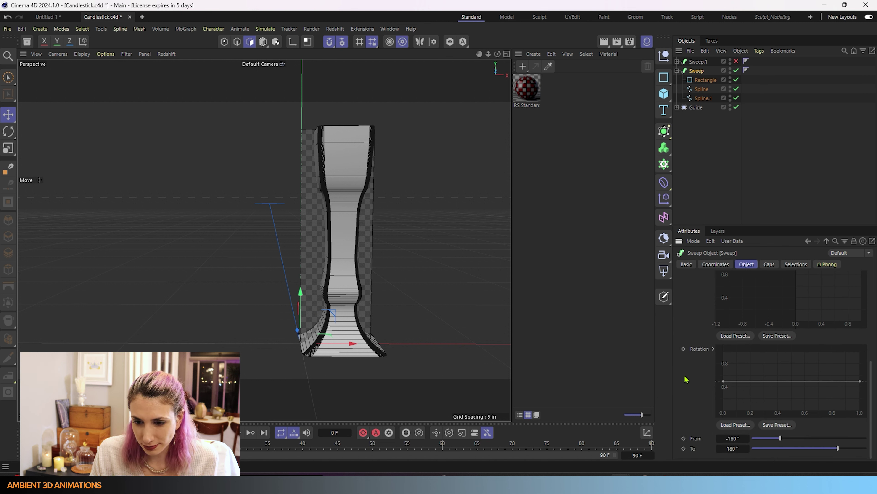
{"action": "scroll", "coordinate": [686, 379], "scroll_direction": "up", "scroll_amount": 5}
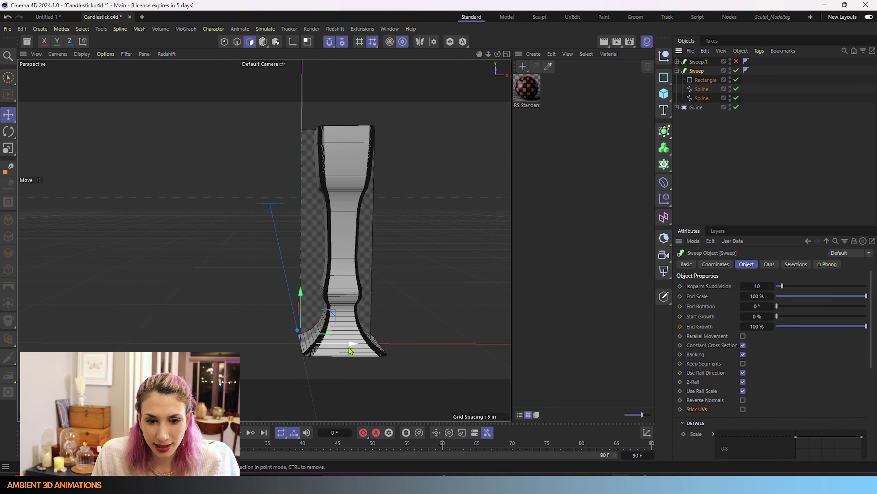
{"action": "left_click_drag", "start_coordinate": [350, 351], "coordinate": [61, 342]}
- In the Front view, draw a straight vertical spline with the Spline Pen along the guide's Y-axis edge, from bottom corner to top corner
{"action": "middle_click", "coordinate": [261, 257]}
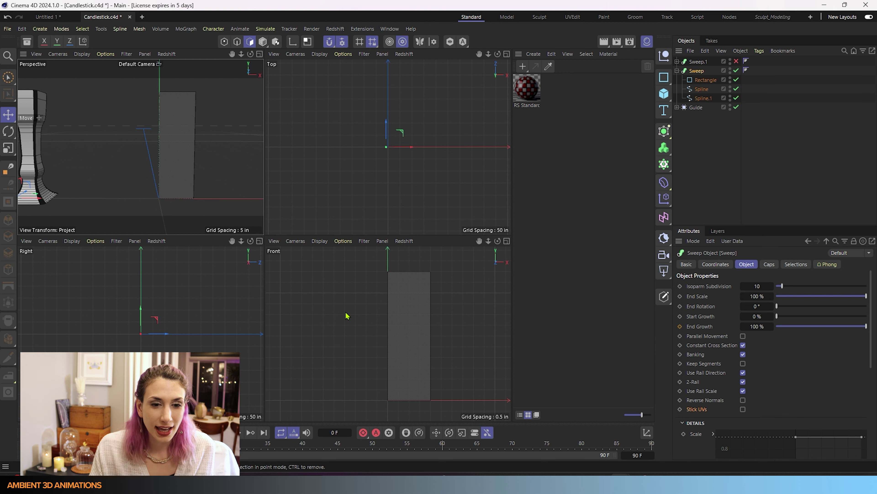
{"action": "middle_click", "coordinate": [340, 300]}
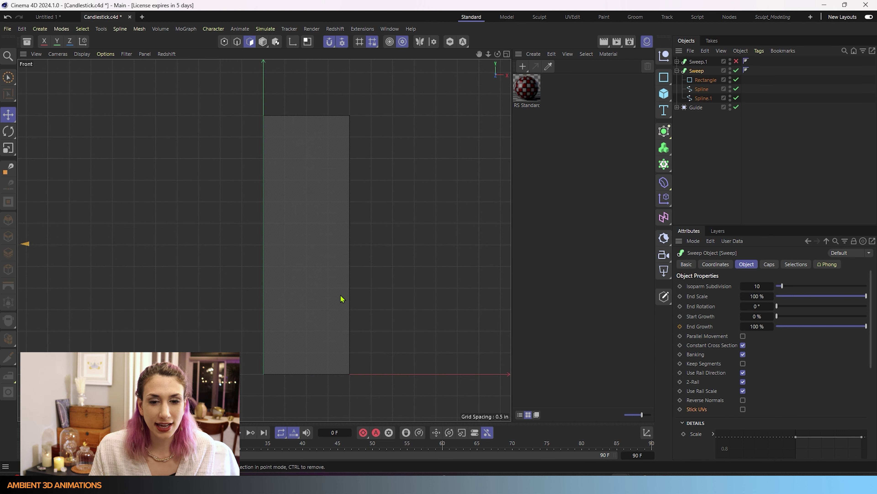
{"action": "left_click", "coordinate": [678, 71]}
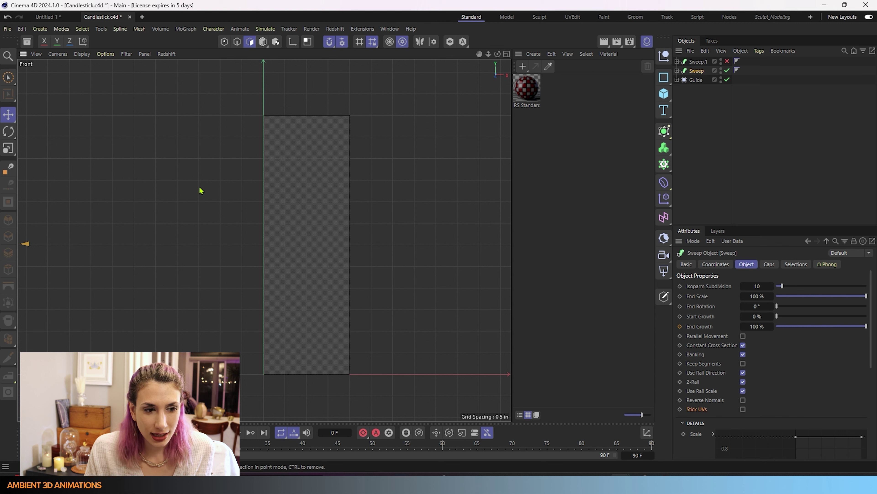
{"action": "left_click", "coordinate": [263, 42]}
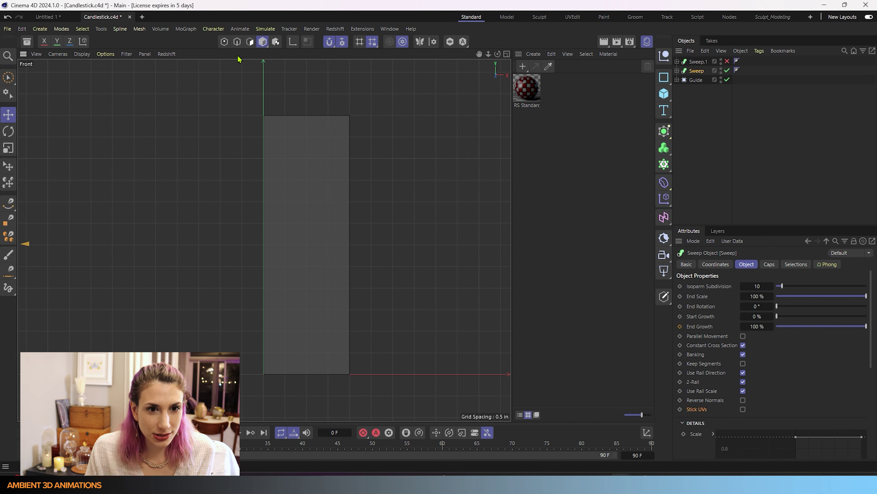
{"action": "left_click", "coordinate": [11, 204]}
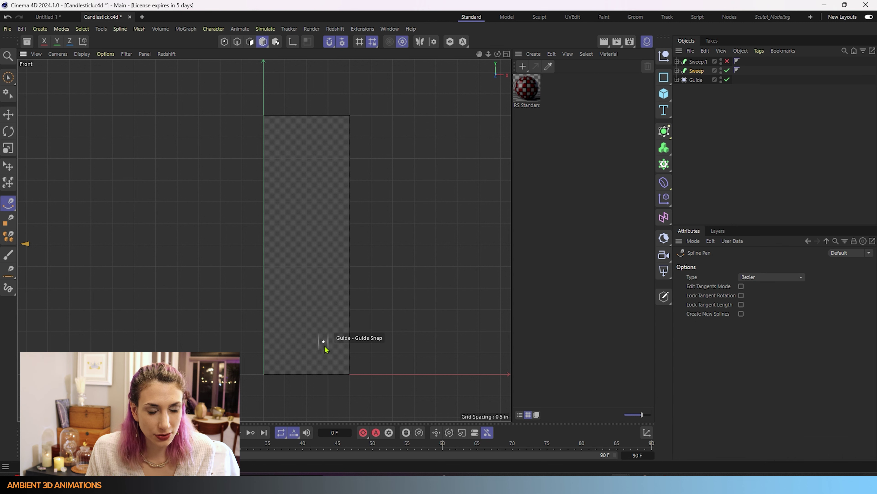
{"action": "left_click", "coordinate": [265, 375]}
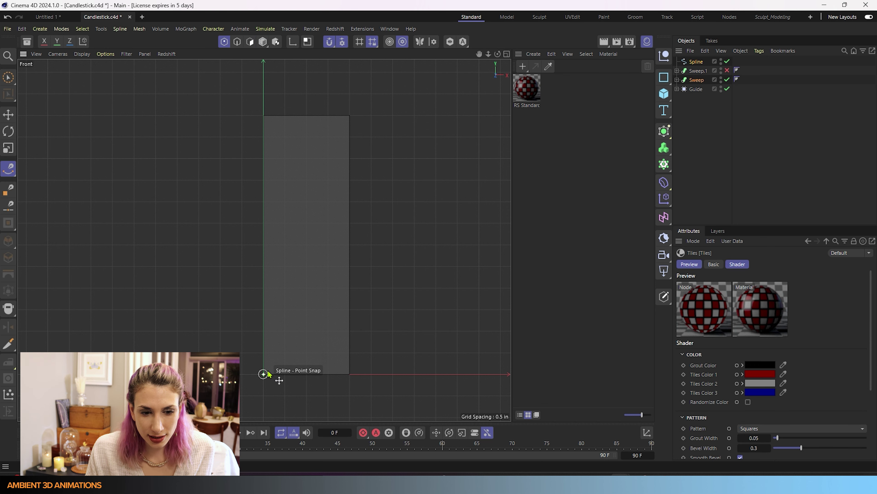
{"action": "left_click", "coordinate": [264, 115]}
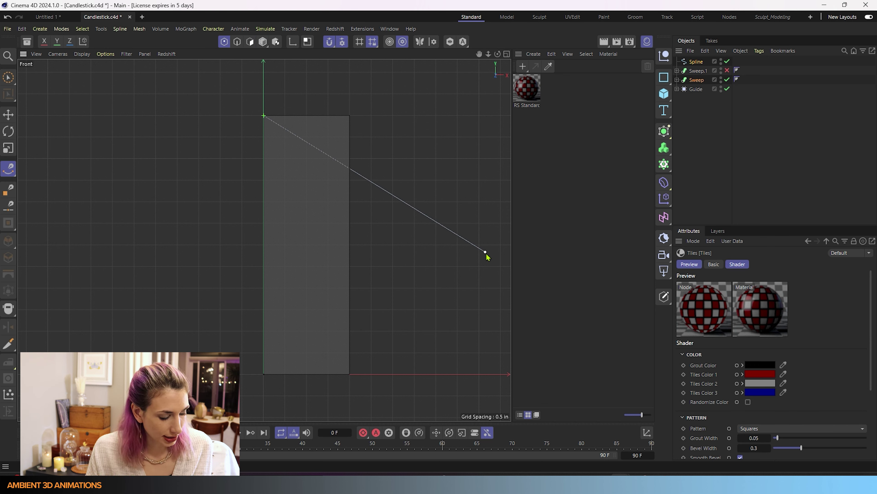
- Finish the vertical spline and add a new Sweep generator to the scene
{"action": "left_click", "coordinate": [697, 62]}
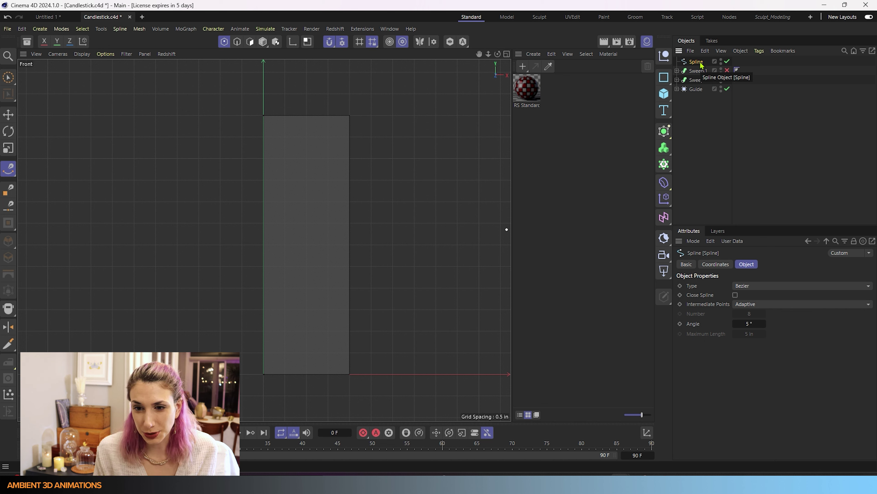
{"action": "left_click", "coordinate": [665, 131]}
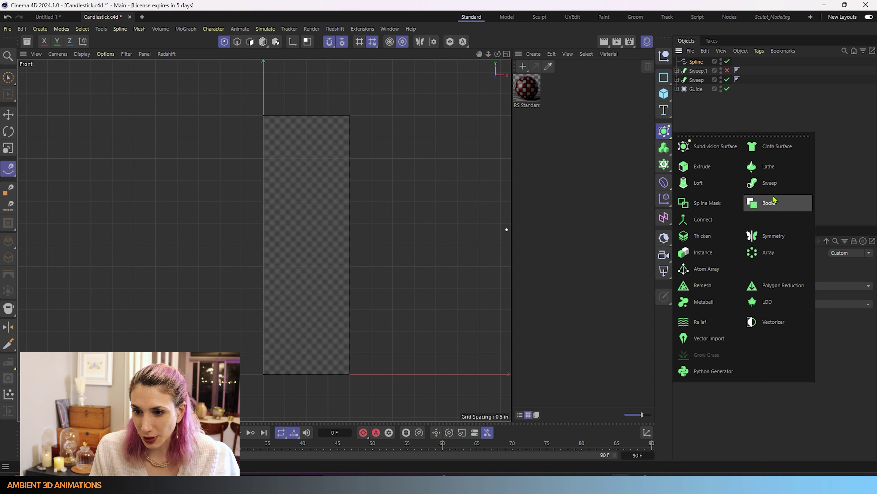
{"action": "left_click", "coordinate": [771, 184]}
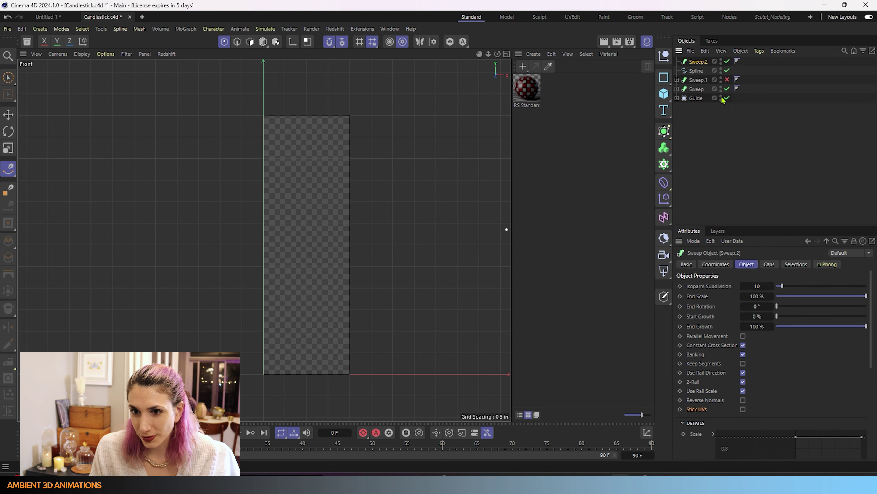
- Rename the newly added empty Sweep object to "Candlestick 2"
{"action": "double_click", "coordinate": [701, 62]}
{"action": "key", "text": "BackSpace"}
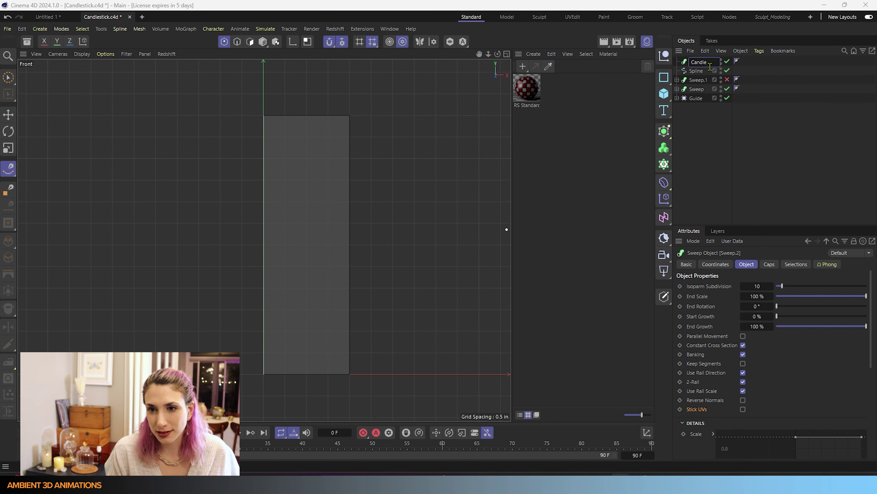
{"action": "type", "text": "Candlestick"}
{"action": "type", "text": "2"}
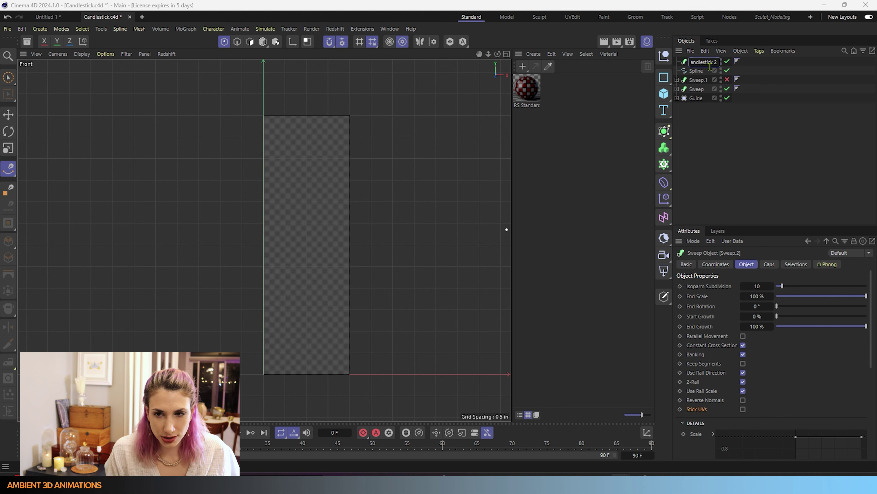
{"action": "left_click", "coordinate": [702, 82]}
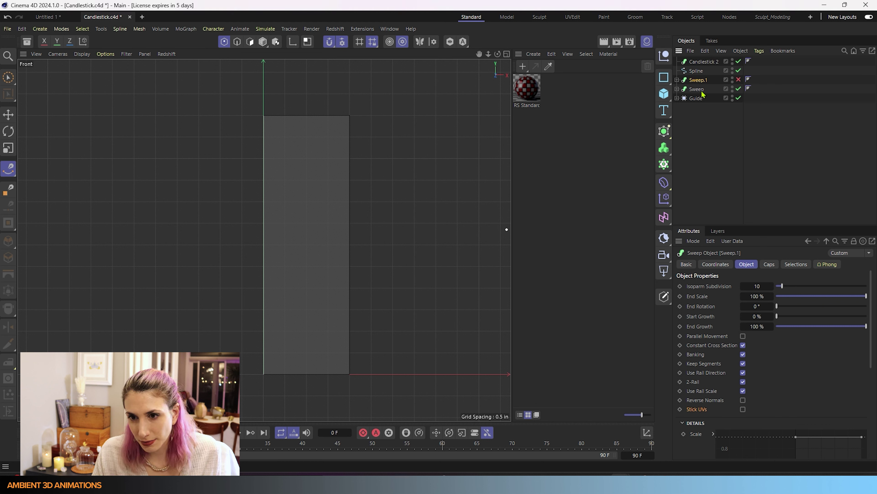
- Rename the original candlestick Sweep object to "Candlestick 1"
{"action": "double_click", "coordinate": [696, 90]}
{"action": "key", "text": "BackSpace"}
{"action": "type", "text": "Cand"}
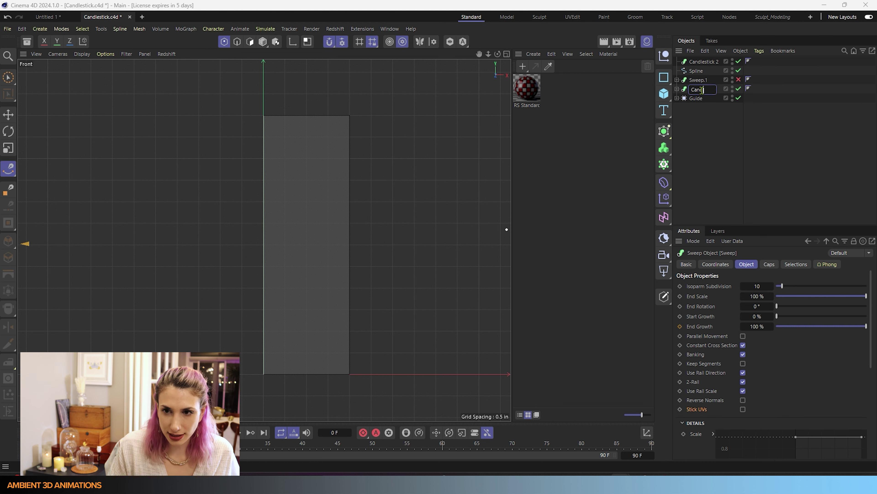
{"action": "type", "text": "lestick 1"}
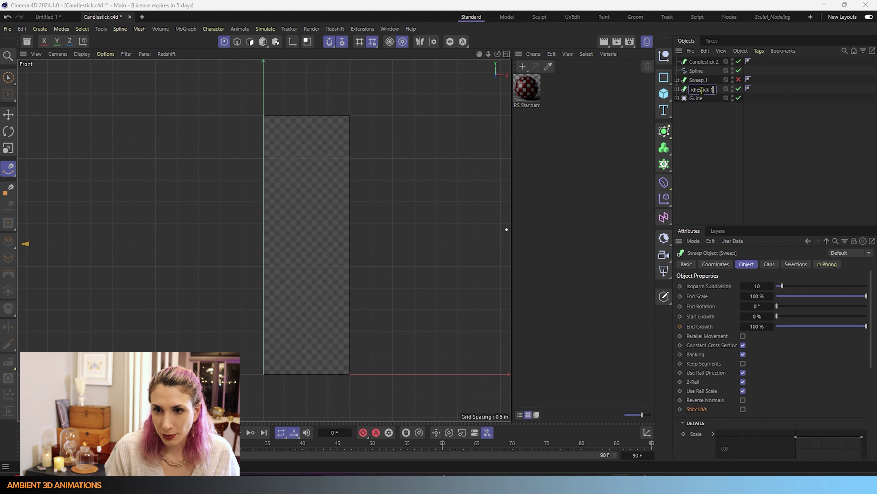
- Rename the disabled Sweep.1 object to "Star sweep" and clear the selection
{"action": "double_click", "coordinate": [708, 80]}
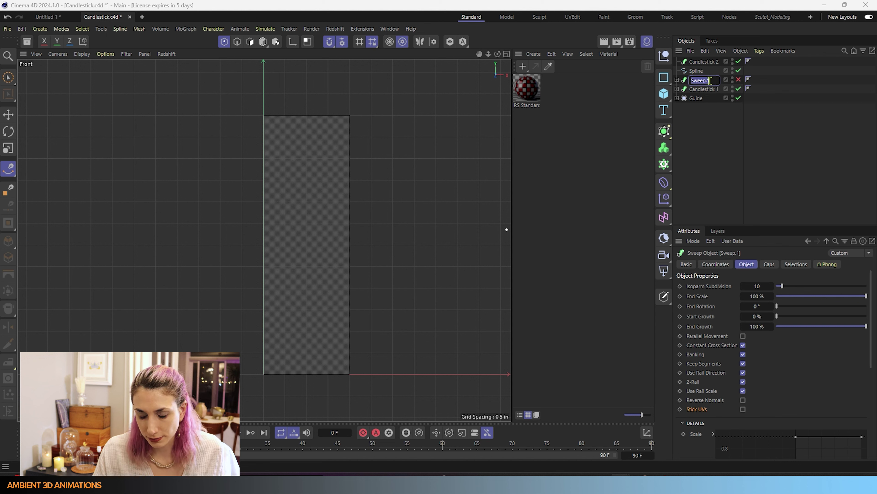
{"action": "type", "text": "Sta"}
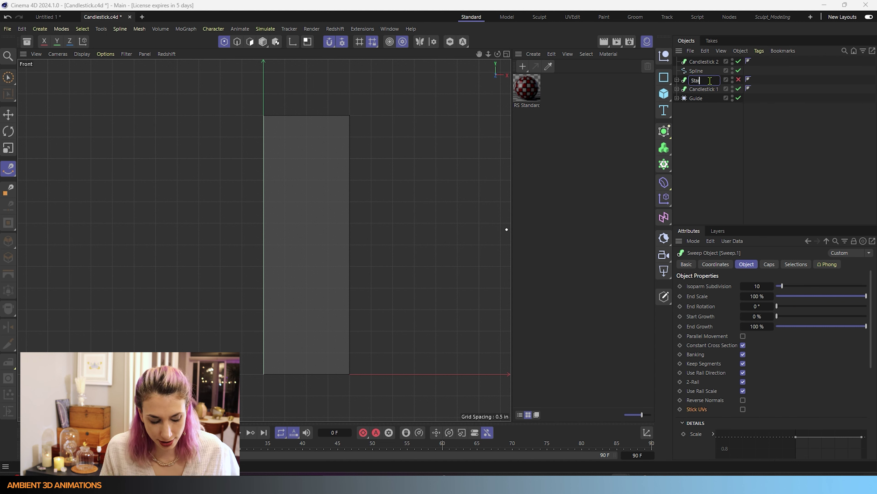
{"action": "type", "text": "r sweep"}
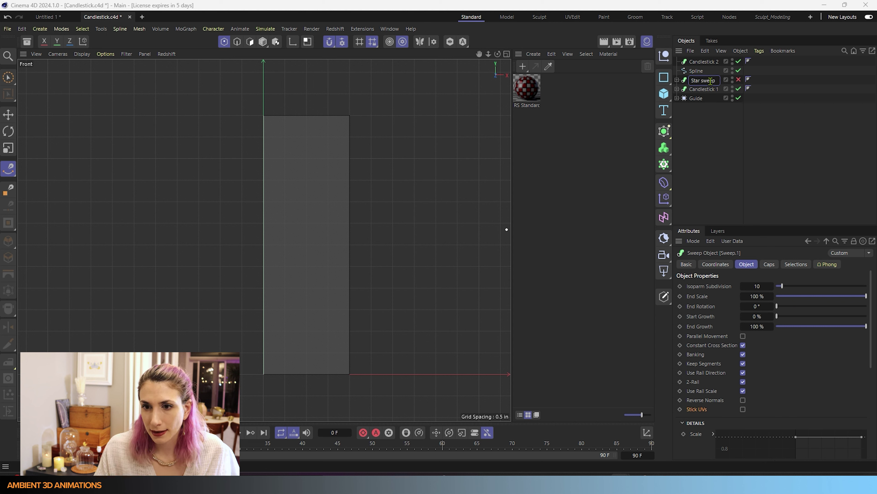
{"action": "left_click", "coordinate": [736, 138]}
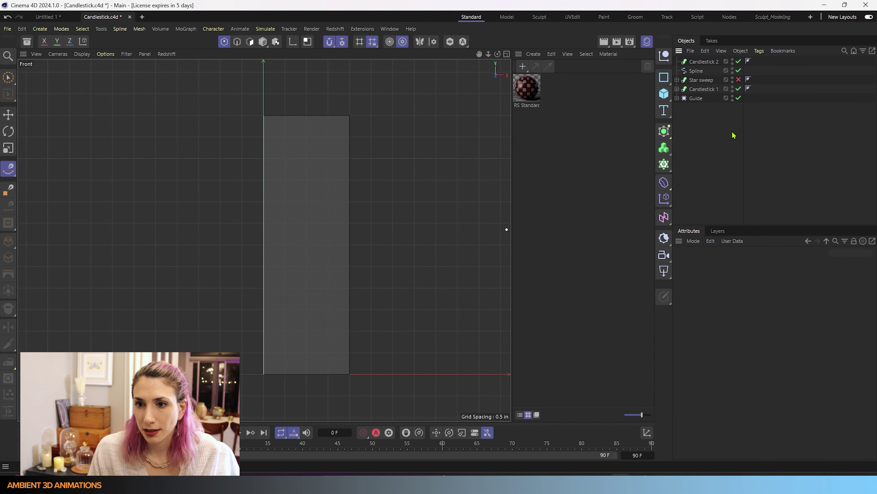
- Nest the vertical spline inside Candlestick 2 and add a Flower spline primitive to the scene
{"action": "left_click", "coordinate": [704, 62]}
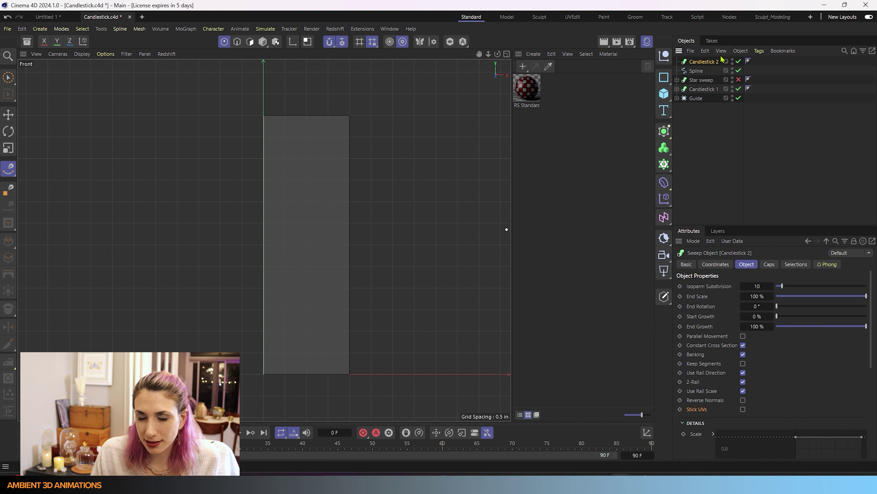
{"action": "left_click_drag", "start_coordinate": [696, 71], "coordinate": [705, 64]}
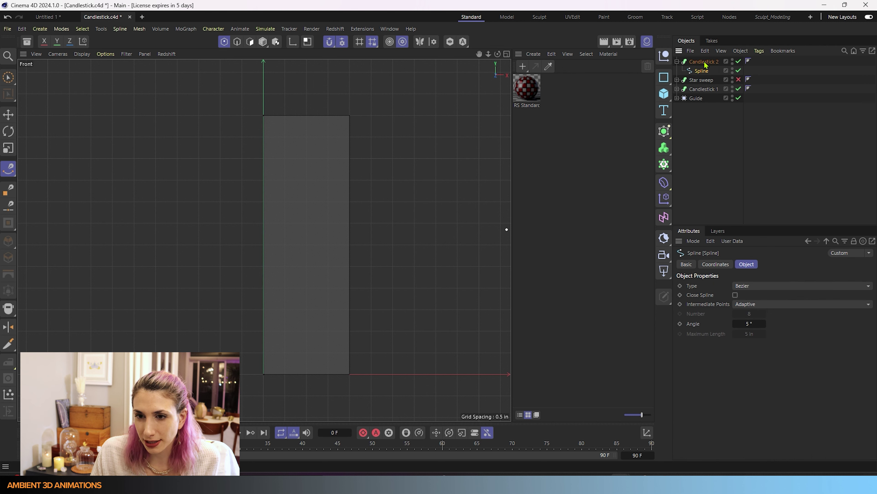
{"action": "left_click", "coordinate": [664, 77]}
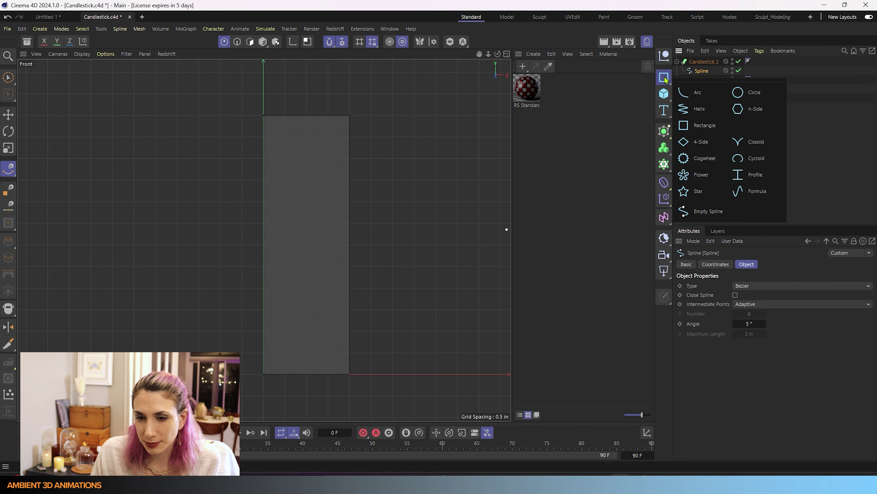
{"action": "left_click", "coordinate": [692, 175]}
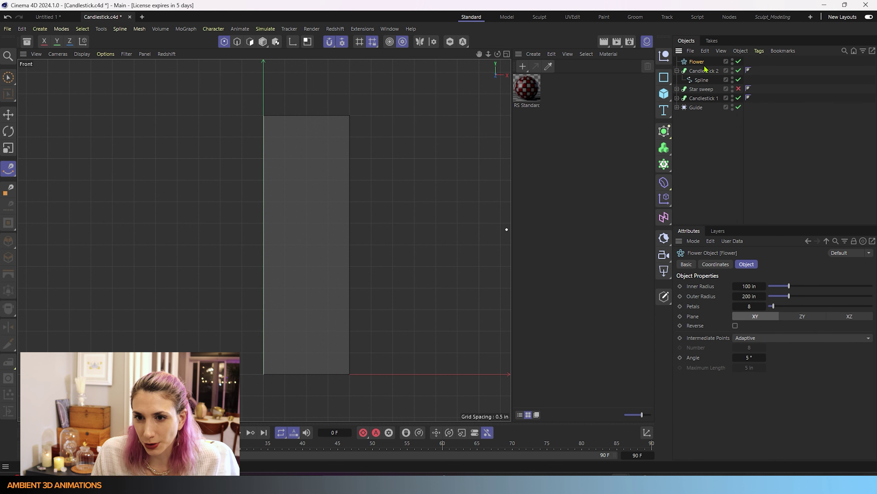
- Set the Flower spline's Inner Radius to 3.7 in and its Outer Radius to 4 in
{"action": "middle_click", "coordinate": [337, 296]}
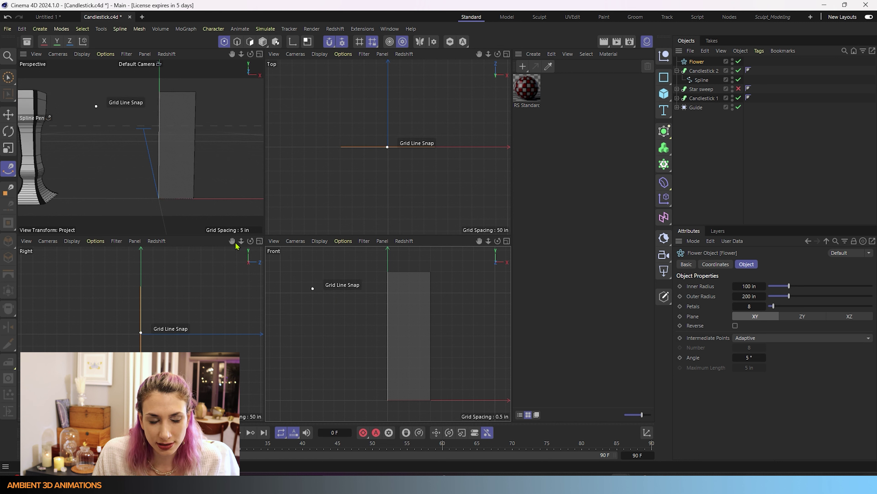
{"action": "scroll", "coordinate": [183, 194], "scroll_direction": "down", "scroll_amount": 10}
{"action": "scroll", "coordinate": [182, 194], "scroll_direction": "down", "scroll_amount": 3}
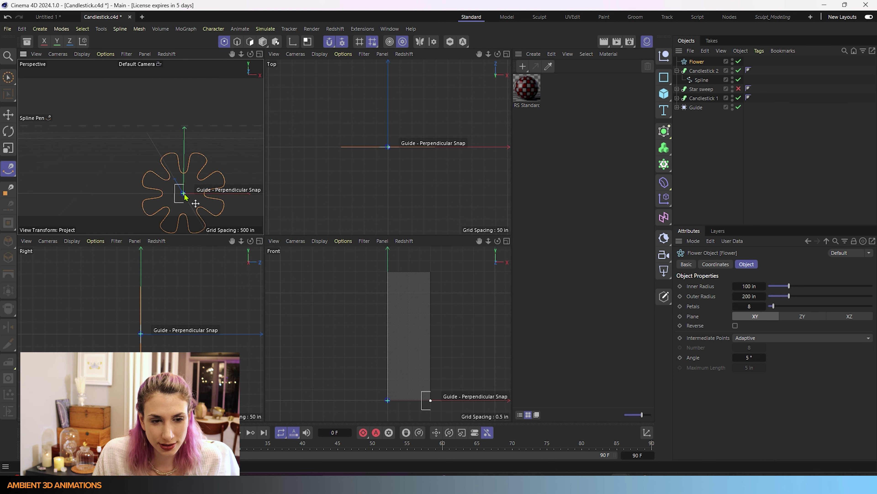
{"action": "scroll", "coordinate": [150, 163], "scroll_direction": "up", "scroll_amount": 10}
{"action": "scroll", "coordinate": [151, 163], "scroll_direction": "up", "scroll_amount": 8}
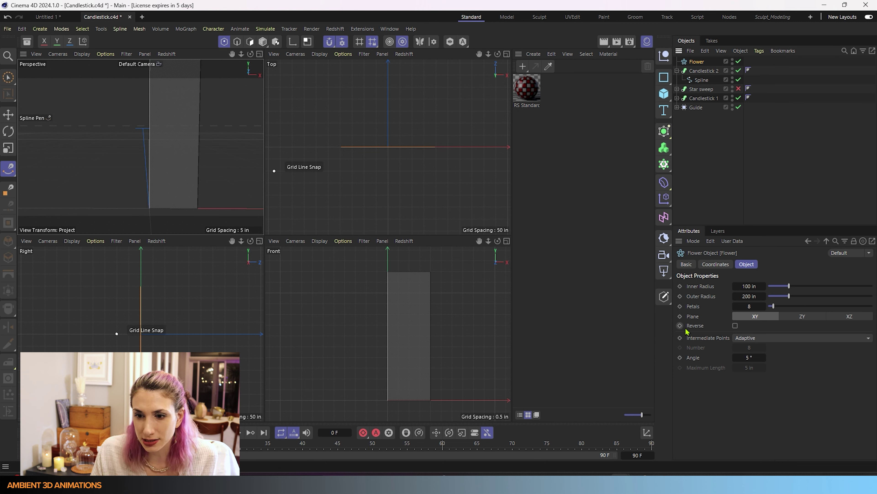
{"action": "left_click", "coordinate": [751, 287]}
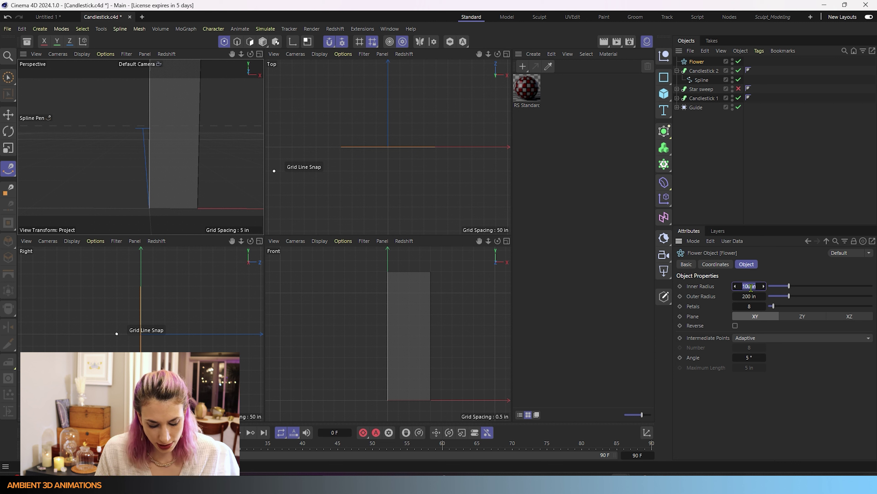
{"action": "key", "text": "BackSpace"}
{"action": "type", "text": "3.7"}
{"action": "key", "text": "Tab"}
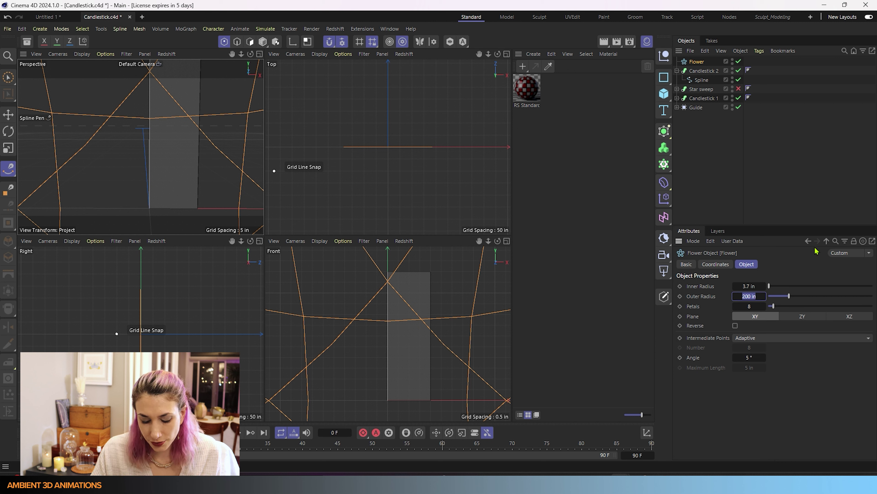
{"action": "type", "text": "4"}
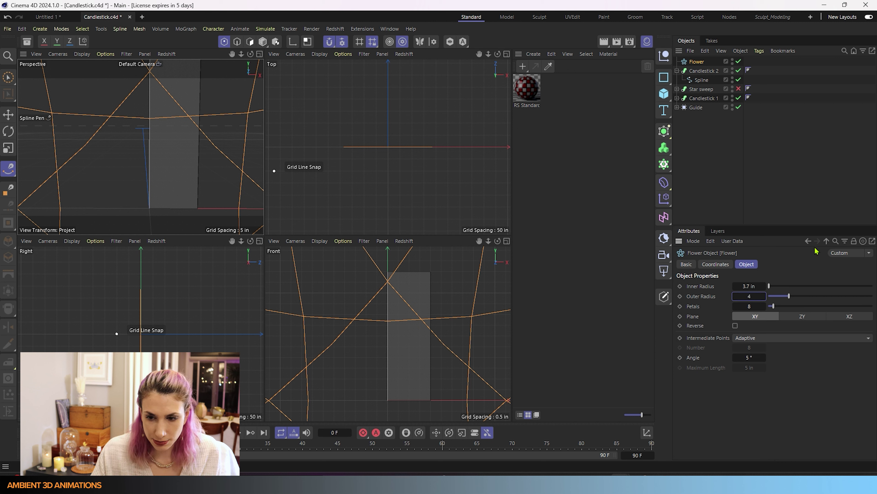
- Set the Flower spline to 11 petals and nest it in Candlestick 2 above the vertical spline
{"action": "left_click", "coordinate": [750, 307]}
{"action": "type", "text": "11"}
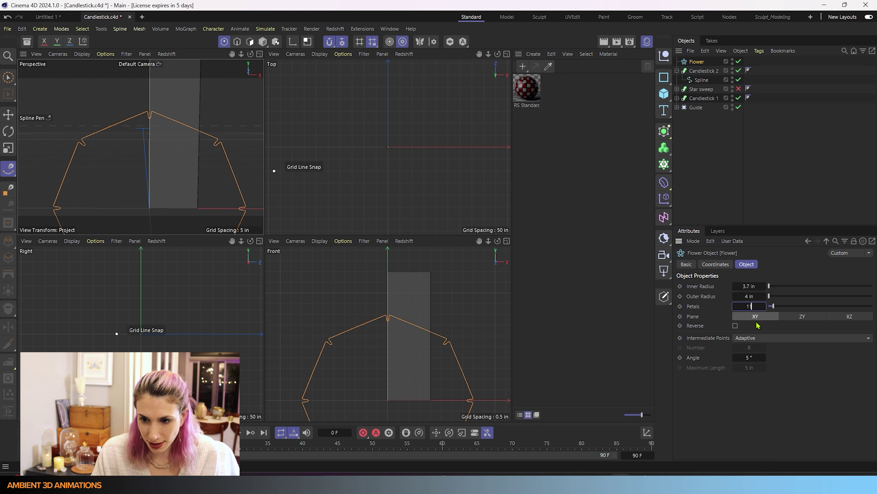
{"action": "key", "text": "Return"}
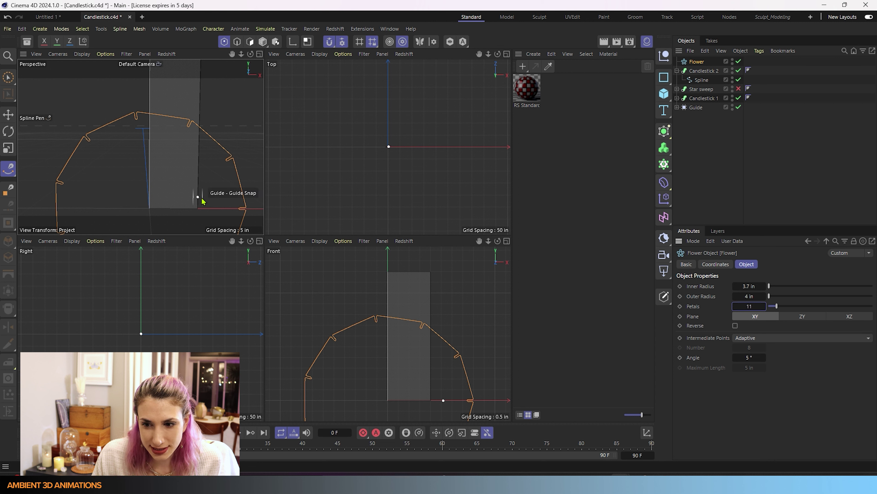
{"action": "scroll", "coordinate": [207, 202], "scroll_direction": "down", "scroll_amount": 5}
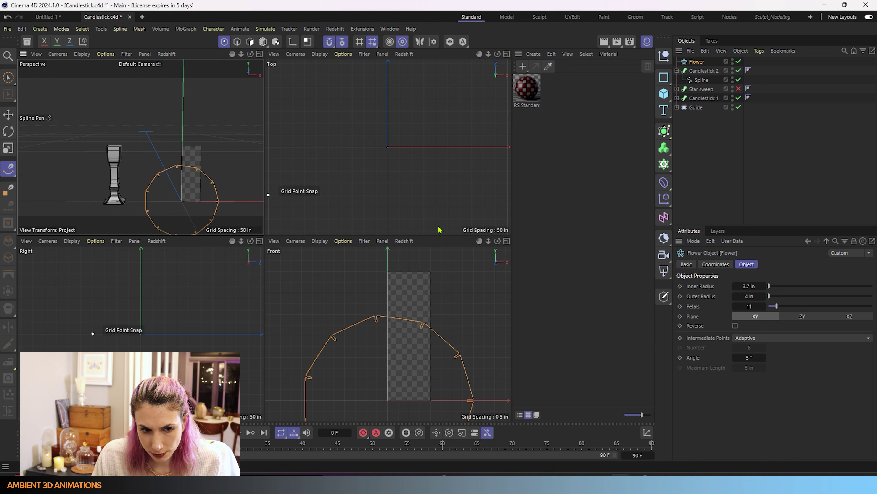
{"action": "left_click_drag", "start_coordinate": [697, 61], "coordinate": [709, 80]}
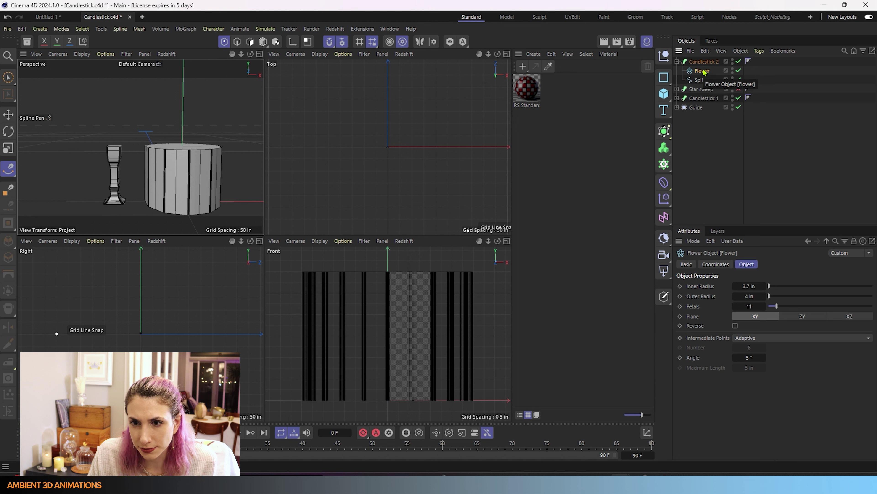
- Reduce the Flower profile's Inner Radius to 2.7 in and its Outer Radius to 3 in
{"action": "left_click", "coordinate": [749, 286]}
{"action": "scroll", "coordinate": [193, 155], "scroll_direction": "up", "scroll_amount": 5}
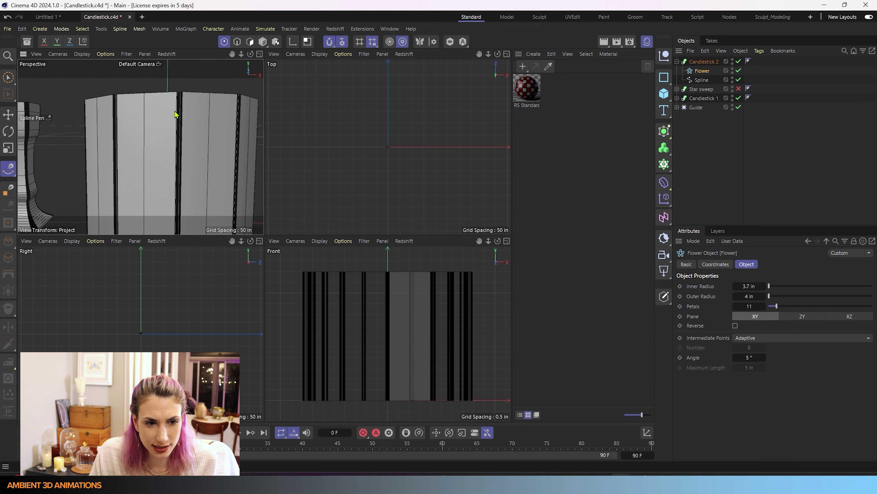
{"action": "middle_click", "coordinate": [221, 221]}
{"action": "scroll", "coordinate": [325, 280], "scroll_direction": "down", "scroll_amount": 3}
{"action": "left_click_drag", "start_coordinate": [325, 281], "coordinate": [431, 318], "text": "alt"}
{"action": "left_click", "coordinate": [751, 285]}
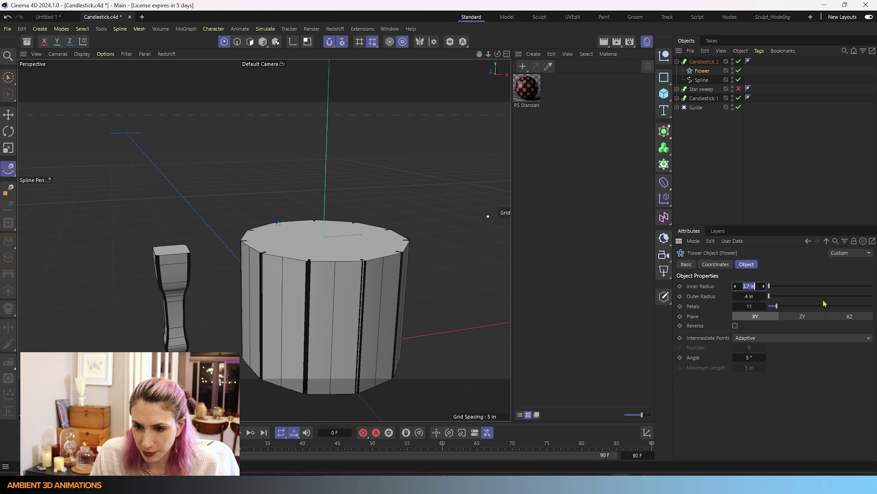
{"action": "key", "text": "BackSpace"}
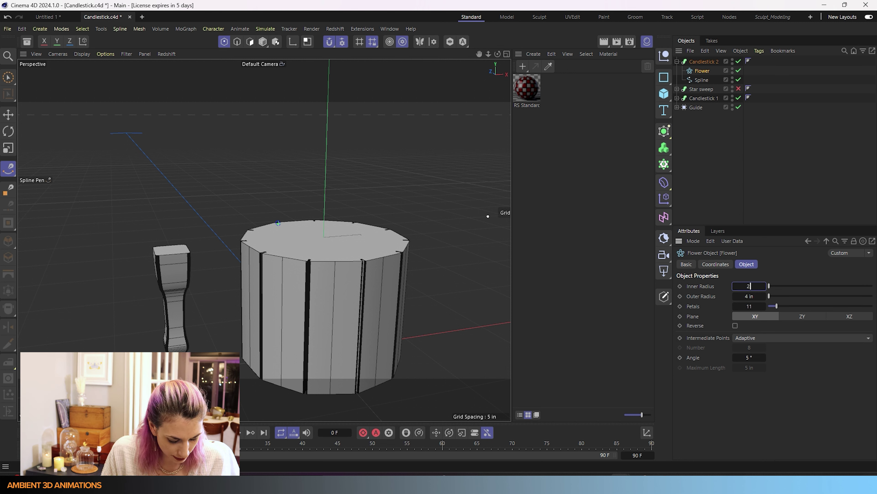
{"action": "type", "text": "2.7"}
{"action": "key", "text": "Tab"}
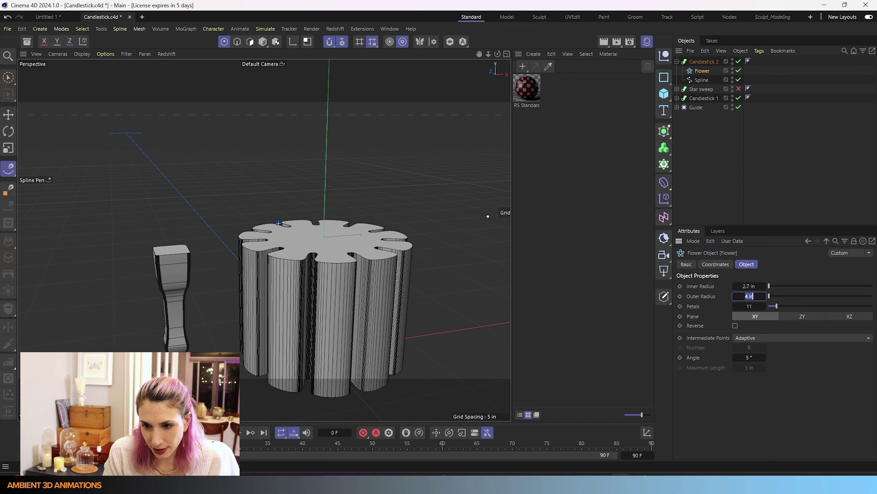
{"action": "key", "text": "BackSpace"}
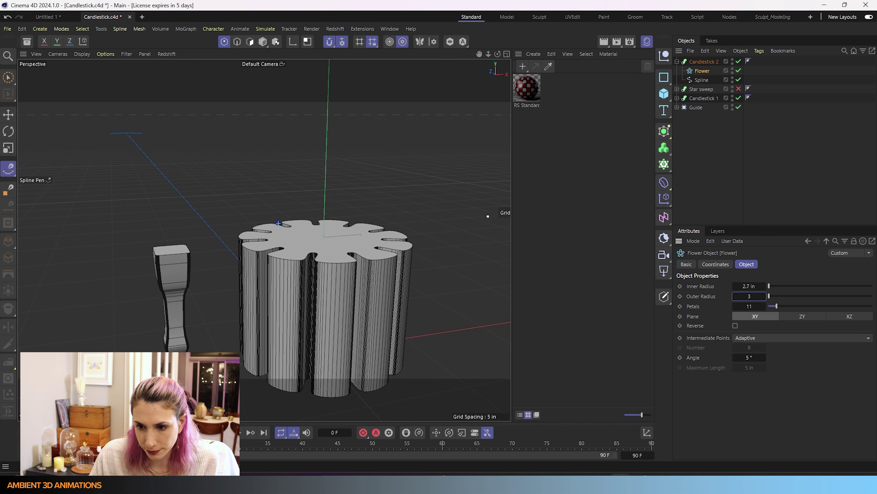
{"action": "key", "text": "Return"}
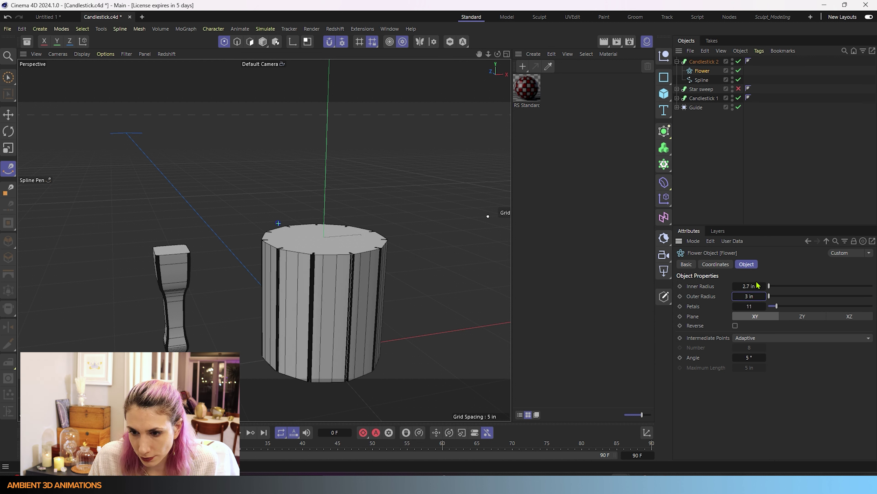
- Set the Flower profile's Inner Radius to 1.7 in and its Outer Radius to 2 in
{"action": "left_click", "coordinate": [745, 286]}
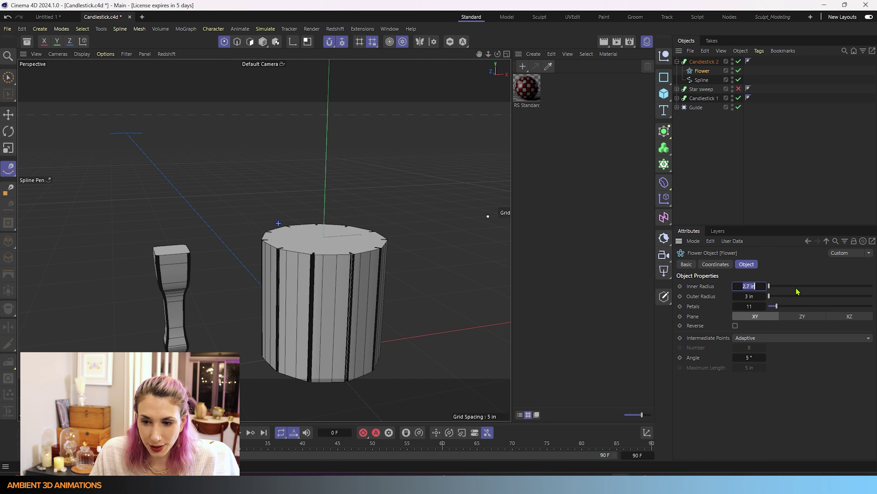
{"action": "type", "text": "1.7"}
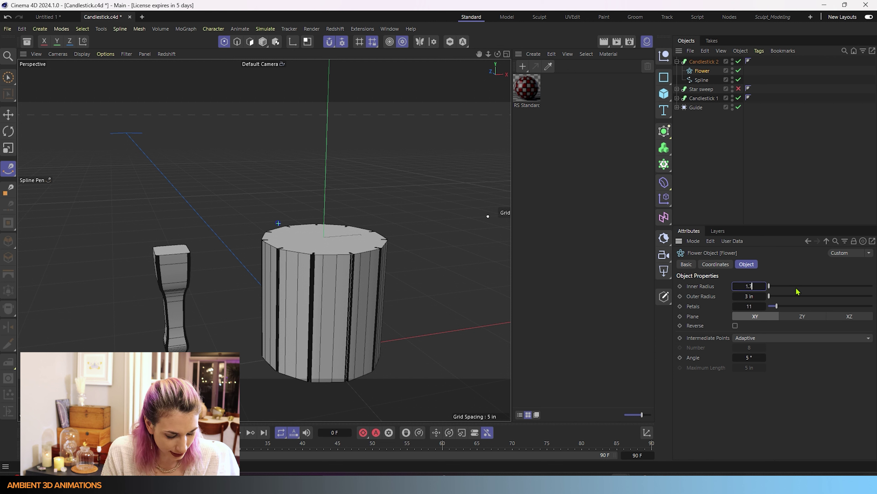
{"action": "key", "text": "Tab"}
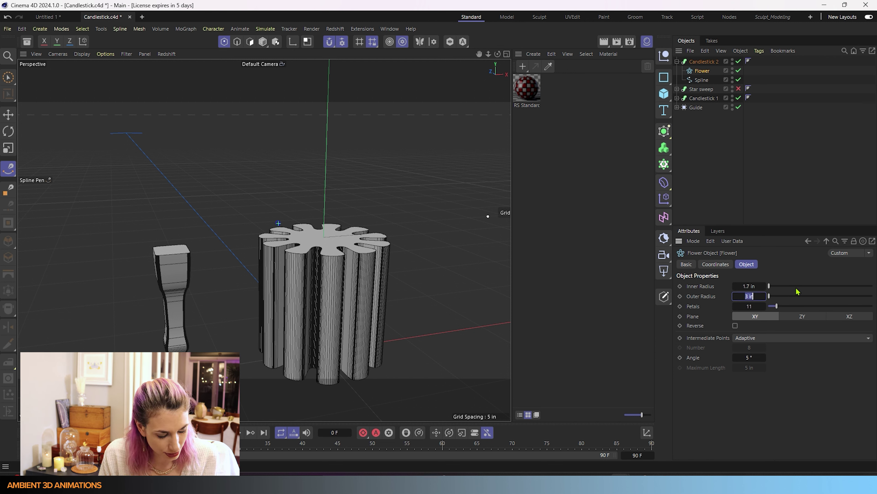
{"action": "type", "text": "2"}
{"action": "key", "text": "Return"}
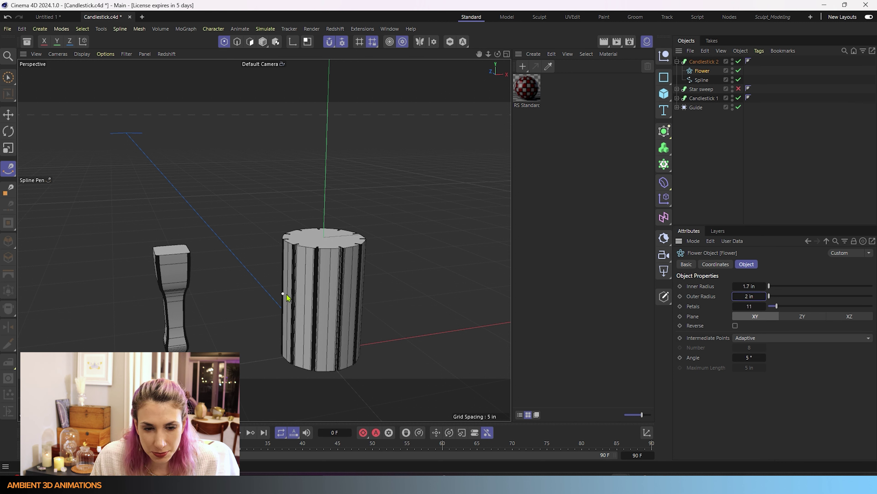
{"action": "left_click", "coordinate": [708, 64]}
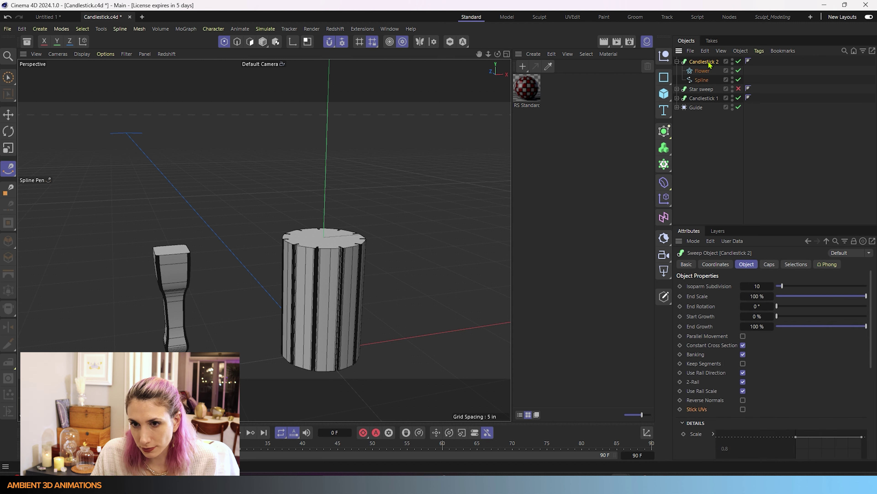
{"action": "left_click", "coordinate": [702, 80]}
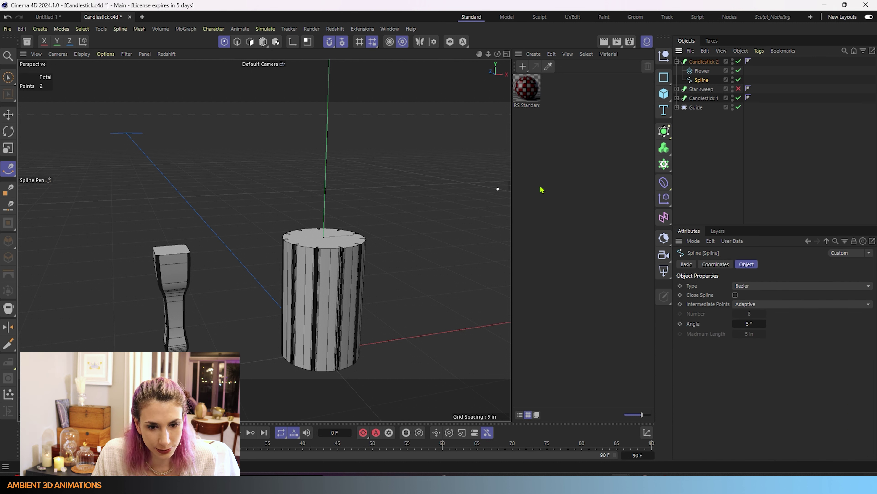
{"action": "left_click", "coordinate": [706, 62]}
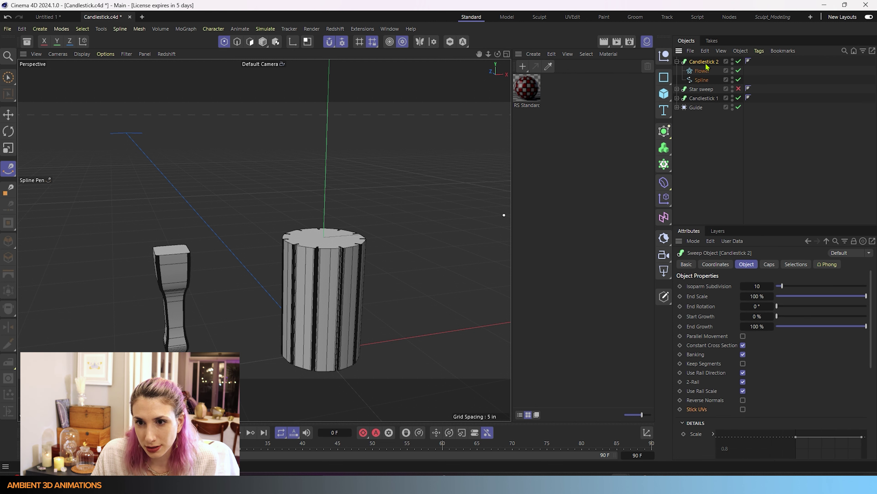
{"action": "left_click", "coordinate": [703, 82]}
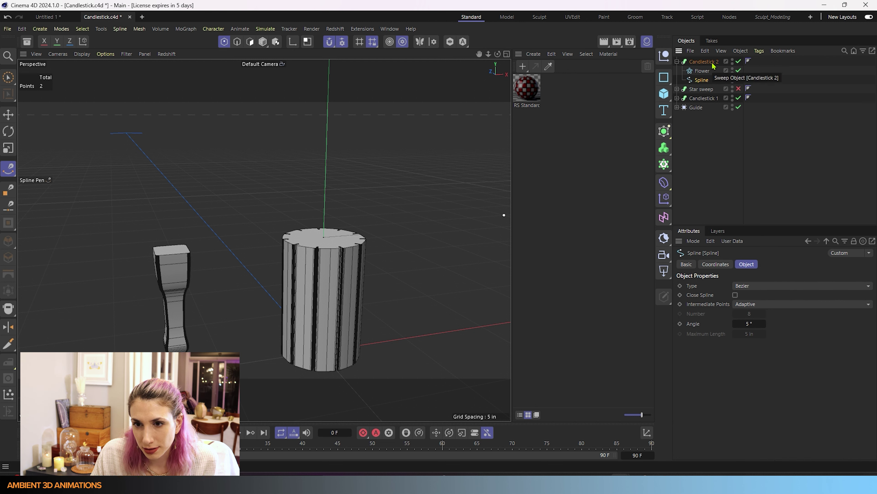
- Add two points to Candlestick 2's Scale curve, one near 0.15 at full scale and one near 0.2 lowered to about 0.25
{"action": "left_click", "coordinate": [704, 61]}
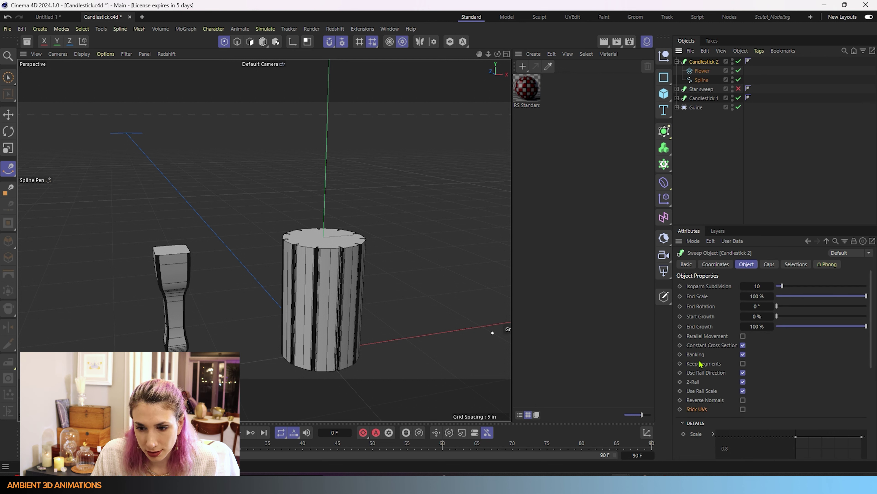
{"action": "scroll", "coordinate": [706, 390], "scroll_direction": "down", "scroll_amount": 5}
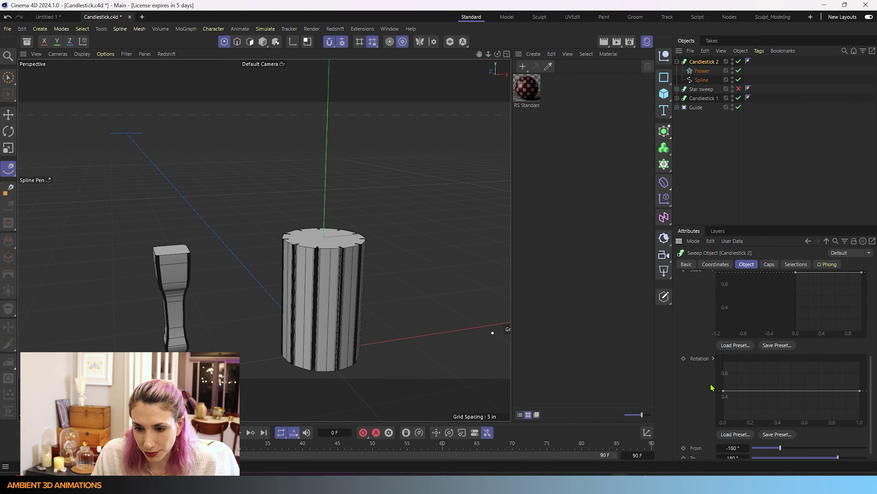
{"action": "scroll", "coordinate": [714, 387], "scroll_direction": "up", "scroll_amount": 3}
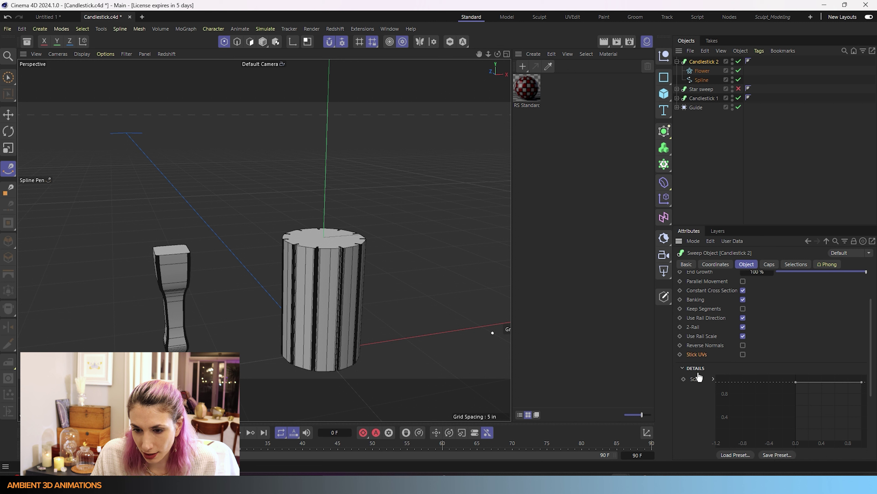
{"action": "scroll", "coordinate": [695, 375], "scroll_direction": "down", "scroll_amount": 2}
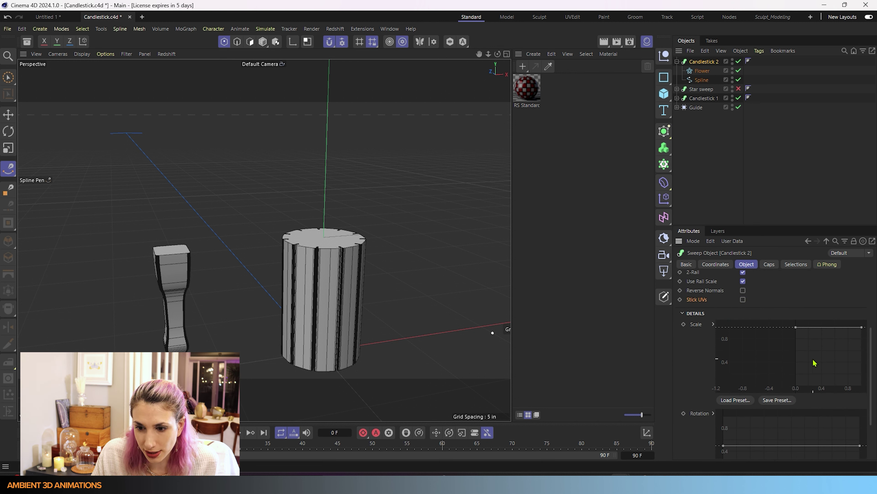
{"action": "middle_click_drag", "start_coordinate": [818, 359], "coordinate": [774, 358], "text": "alt"}
{"action": "scroll", "coordinate": [793, 358], "scroll_direction": "up", "scroll_amount": 1}
{"action": "scroll", "coordinate": [776, 364], "scroll_direction": "up", "scroll_amount": 1}
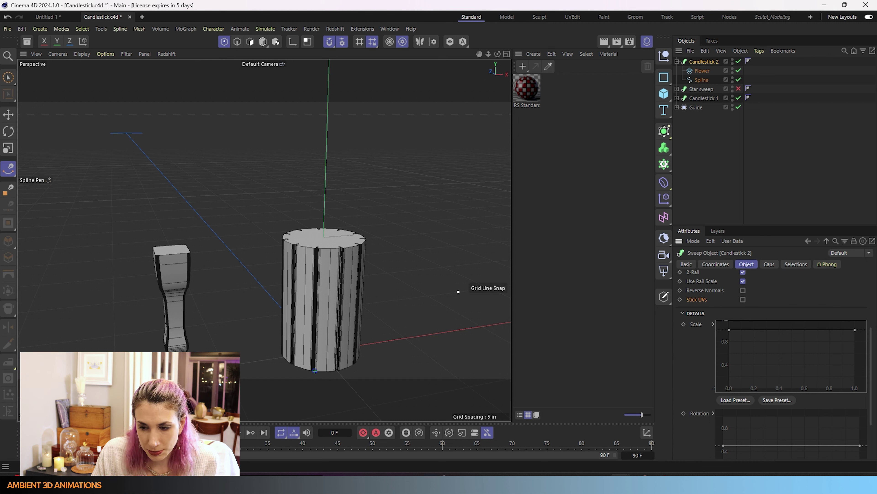
{"action": "left_click", "coordinate": [751, 332], "text": "ctrl"}
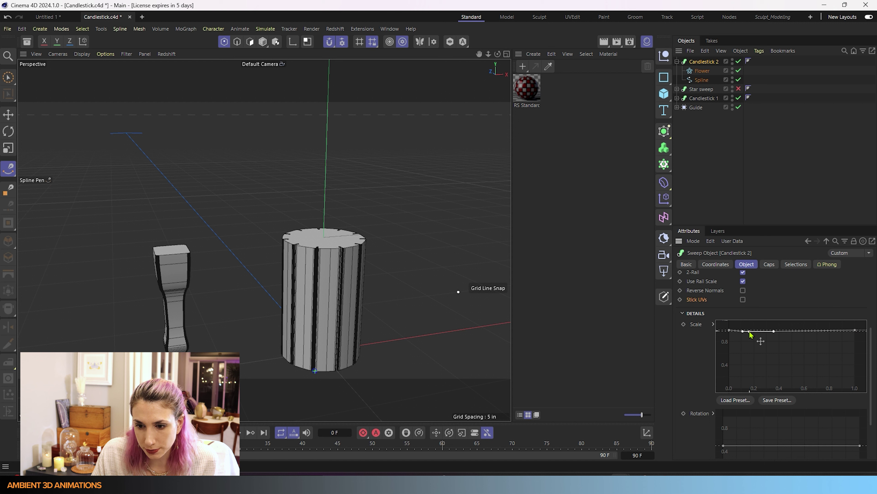
{"action": "left_click_drag", "start_coordinate": [751, 332], "coordinate": [757, 377]}
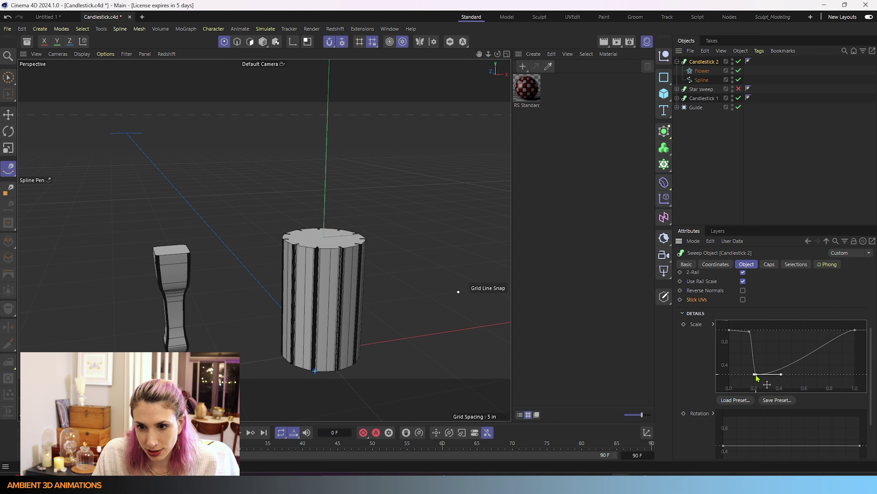
{"action": "scroll", "coordinate": [756, 378], "scroll_direction": "down", "scroll_amount": 1}
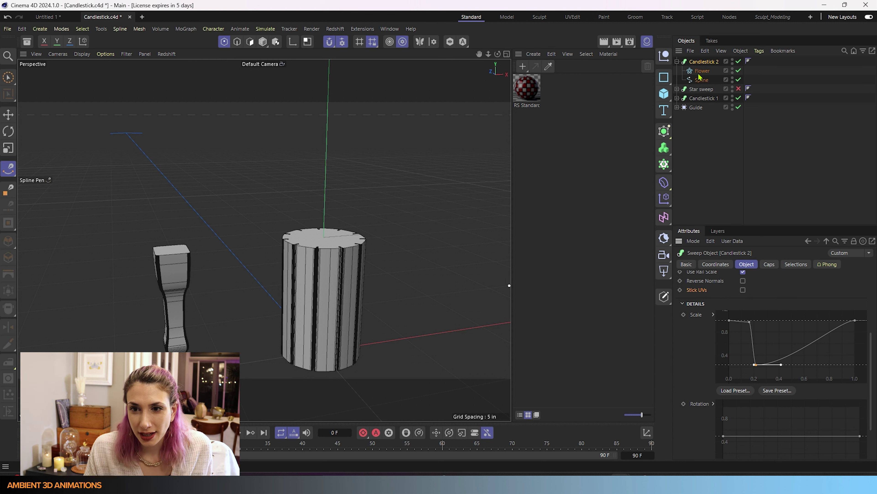
- Set the Intermediate Points of Candlestick 2's path spline to Uniform with a Number of 94
{"action": "left_click", "coordinate": [698, 81]}
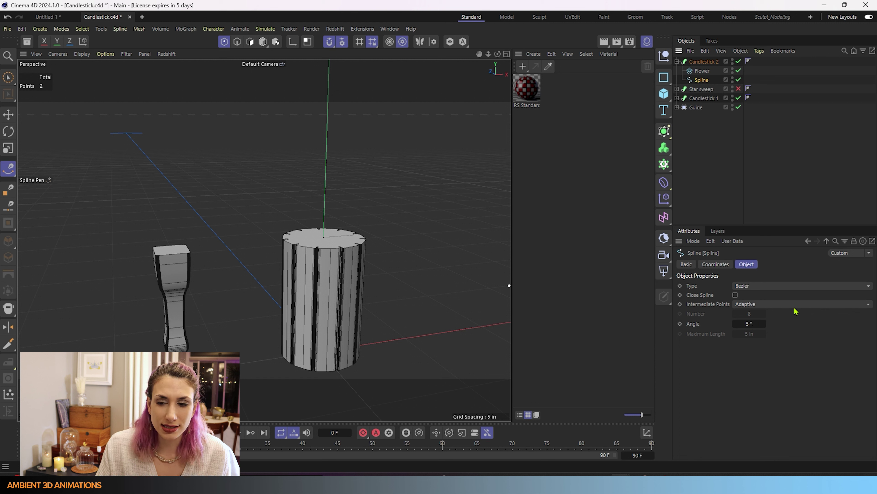
{"action": "left_click", "coordinate": [803, 305]}
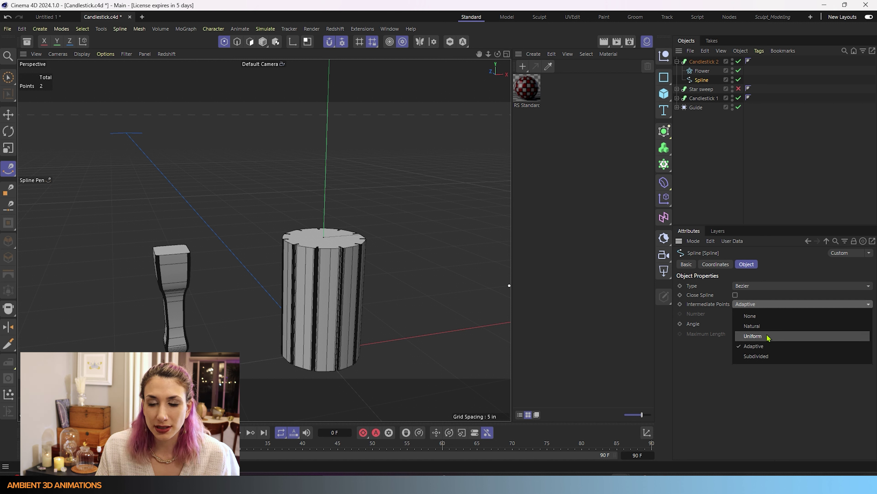
{"action": "left_click", "coordinate": [753, 335]}
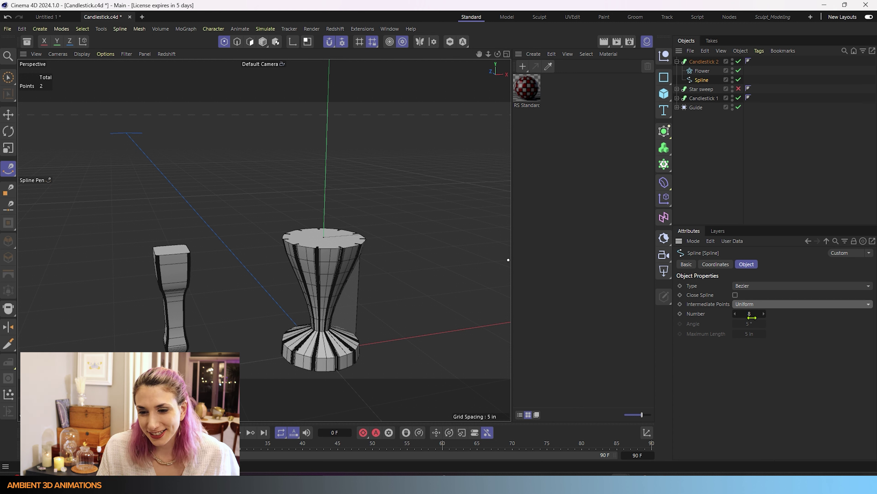
{"action": "left_click_drag", "start_coordinate": [751, 316], "coordinate": [777, 316]}
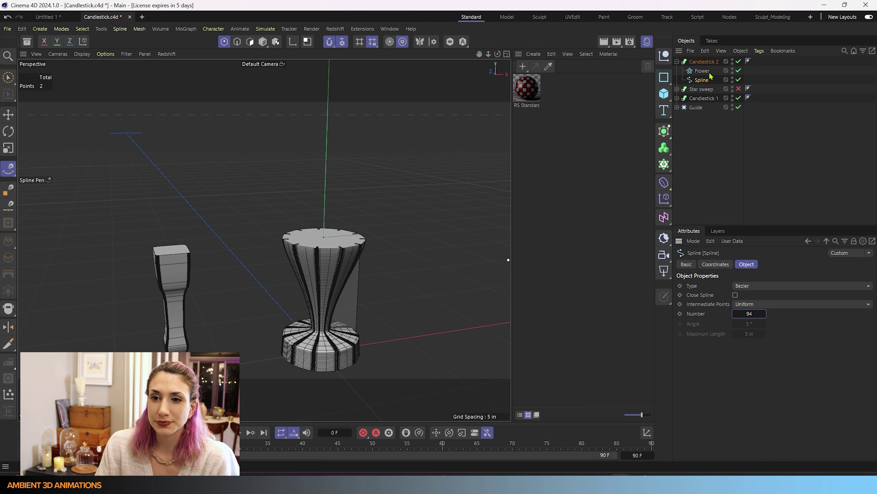
- Lower the first two points of Candlestick 2's Scale curve to about 0.7 and angle the second point's tangent to round the base
{"action": "left_click", "coordinate": [704, 61]}
{"action": "scroll", "coordinate": [819, 384], "scroll_direction": "down", "scroll_amount": 5}
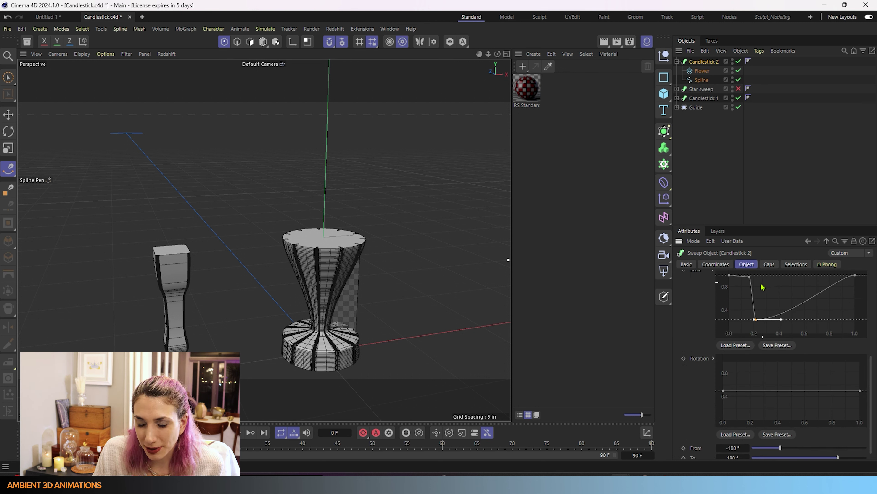
{"action": "middle_click_drag", "start_coordinate": [776, 285], "coordinate": [783, 292], "text": "alt"}
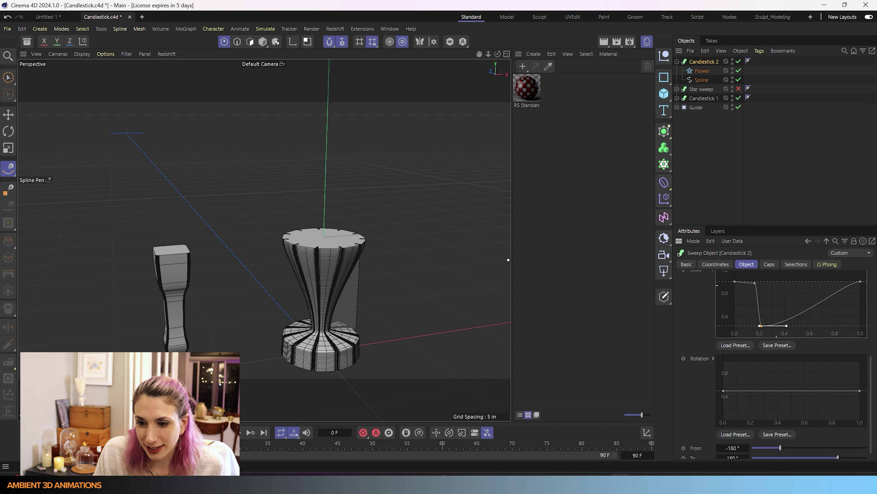
{"action": "left_click", "coordinate": [733, 285]}
{"action": "left_click", "coordinate": [753, 287]}
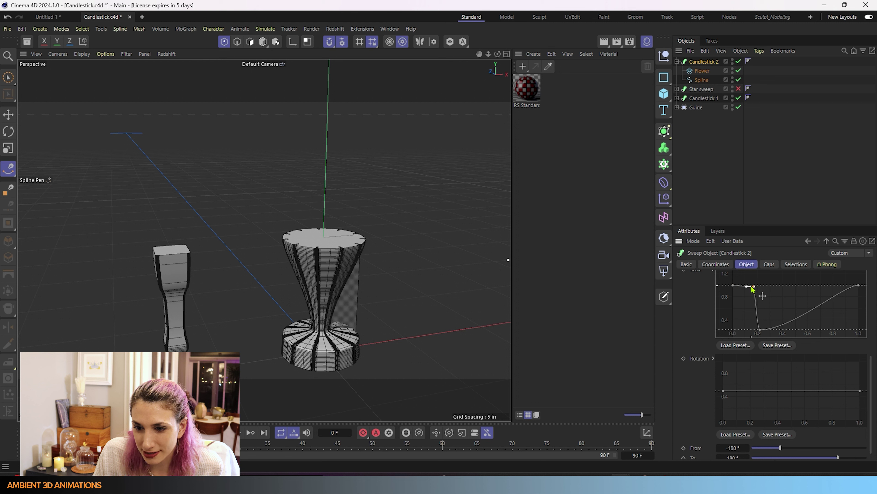
{"action": "left_click_drag", "start_coordinate": [754, 288], "coordinate": [750, 304]}
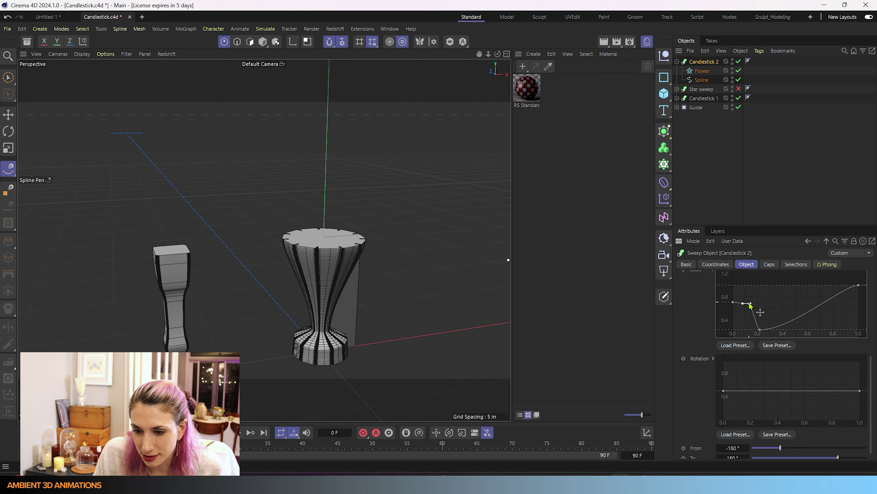
{"action": "mouse_move", "coordinate": [752, 303]}
{"action": "left_mouse_down"}
{"action": "mouse_move", "coordinate": [755, 312]}
{"action": "mouse_move", "coordinate": [750, 306]}
{"action": "left_mouse_up"}
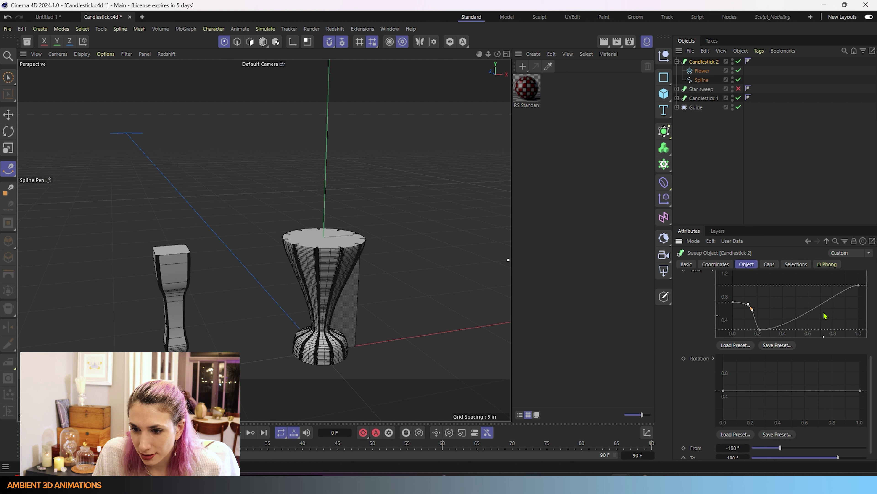
- Add Scale curve points near 0.75 and 0.9, lowering them and the end point, and set the 0.9 point to Zero Angle/Length
{"action": "left_click", "coordinate": [831, 305], "text": "ctrl"}
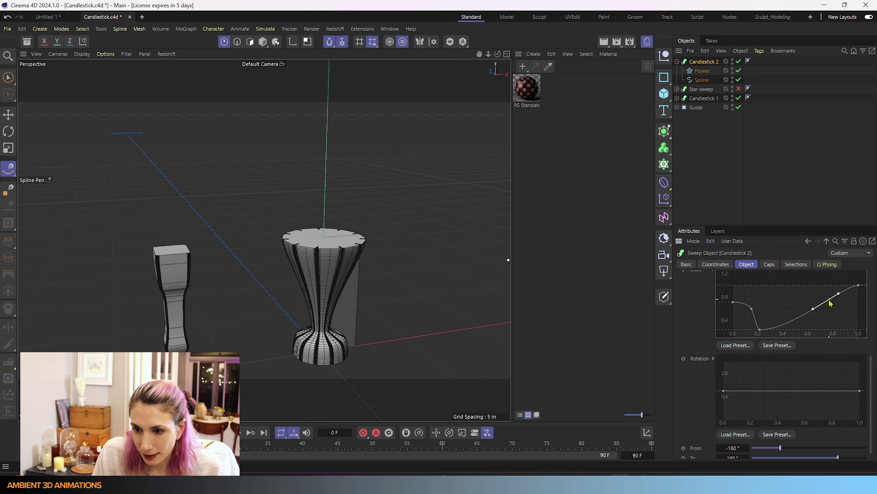
{"action": "mouse_move", "coordinate": [832, 307]}
{"action": "left_mouse_down"}
{"action": "mouse_move", "coordinate": [832, 321]}
{"action": "mouse_move", "coordinate": [815, 322]}
{"action": "mouse_move", "coordinate": [816, 310]}
{"action": "mouse_move", "coordinate": [828, 324]}
{"action": "left_mouse_up"}
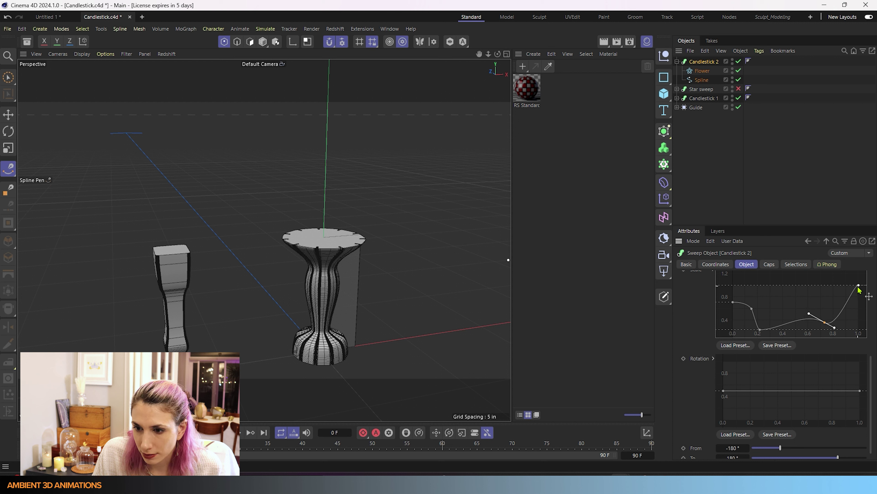
{"action": "left_click_drag", "start_coordinate": [859, 286], "coordinate": [848, 311]}
{"action": "right_click", "coordinate": [848, 313]}
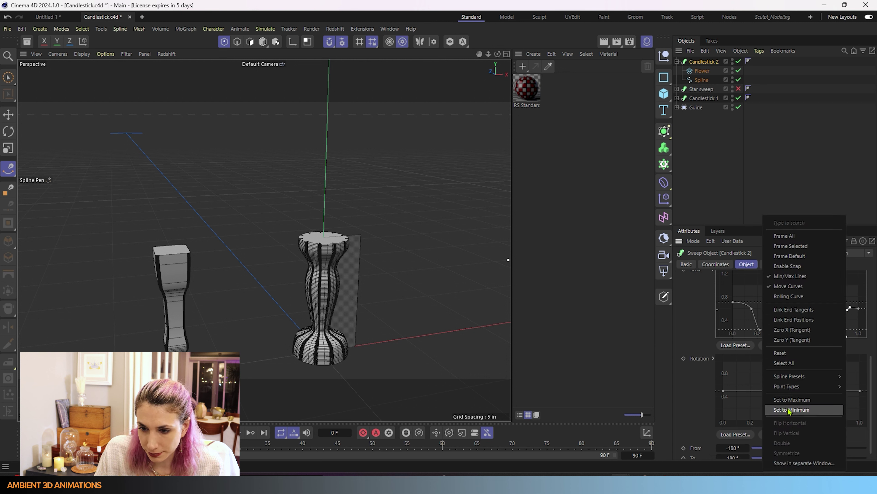
{"action": "mouse_move", "coordinate": [793, 386]}
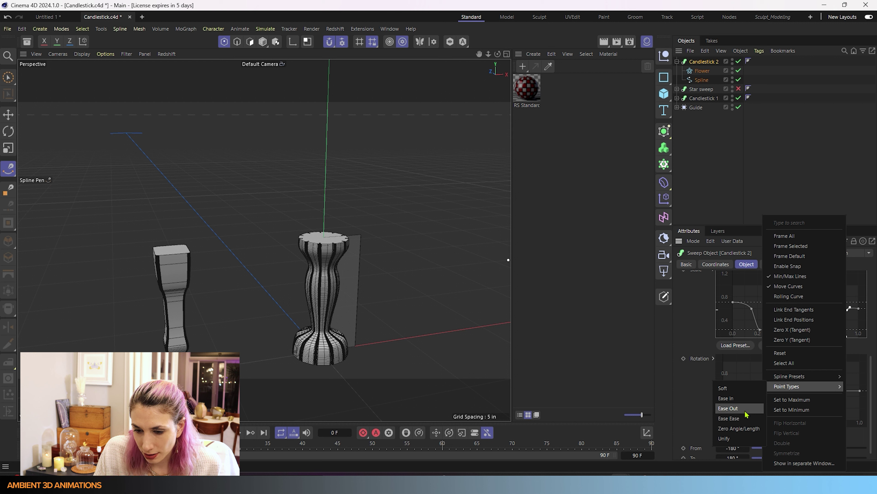
{"action": "left_click", "coordinate": [739, 428]}
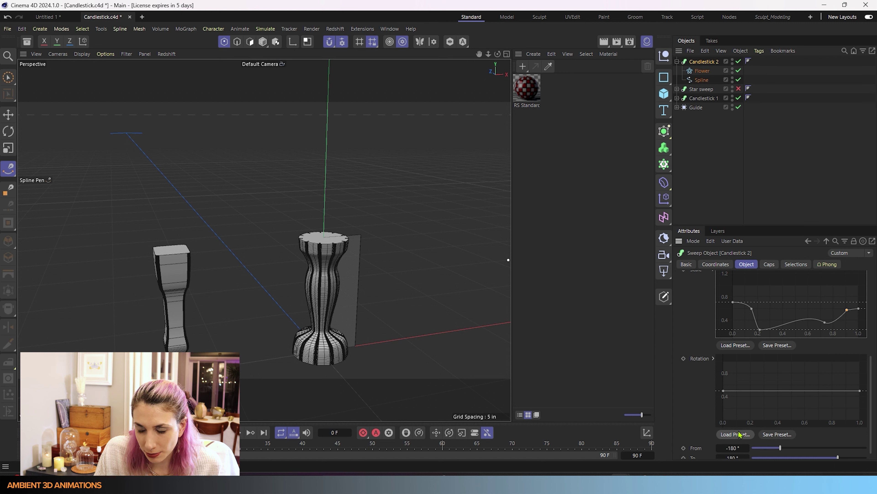
- Raise the Scale curve point near 0.9 to about 0.65 and tilt the tangent of the point near 0.75 to bulge the stem
{"action": "left_click_drag", "start_coordinate": [826, 322], "coordinate": [833, 325]}
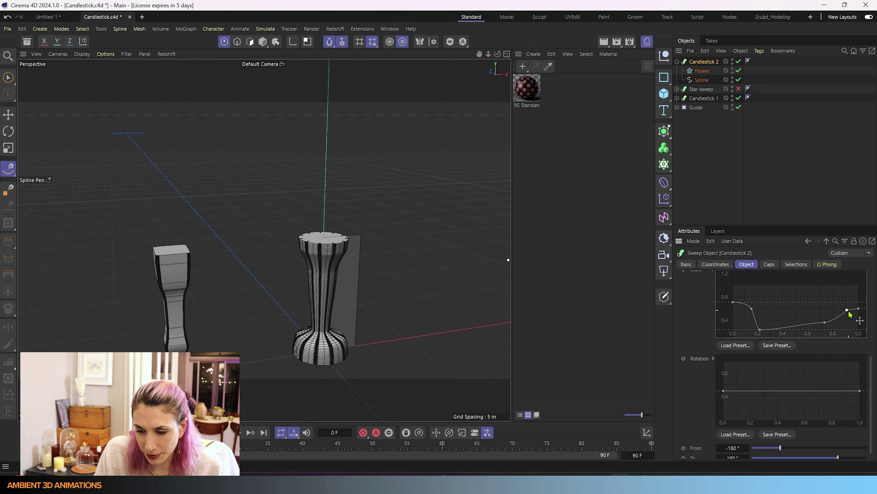
{"action": "left_click_drag", "start_coordinate": [849, 314], "coordinate": [846, 306]}
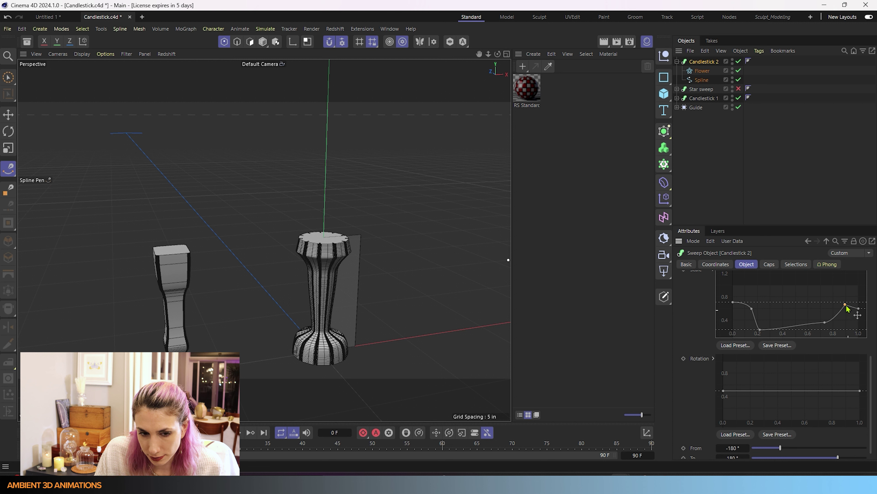
{"action": "left_click", "coordinate": [826, 322]}
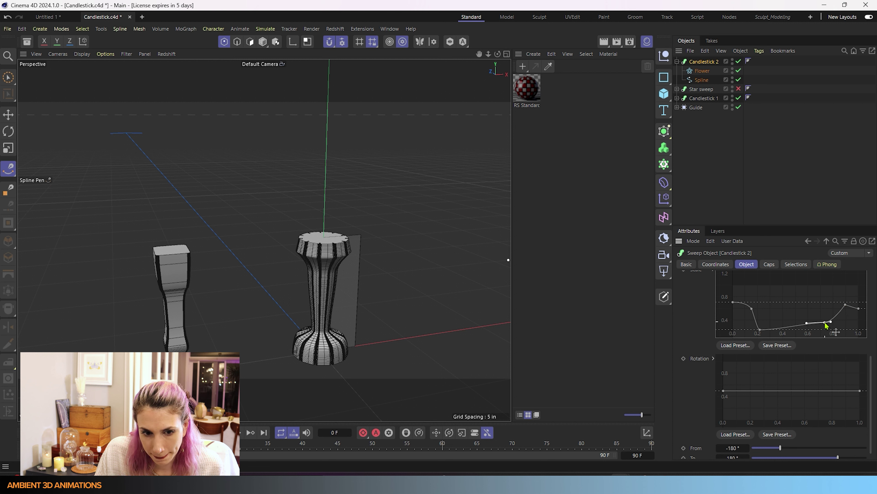
{"action": "left_click_drag", "start_coordinate": [807, 323], "coordinate": [814, 317]}
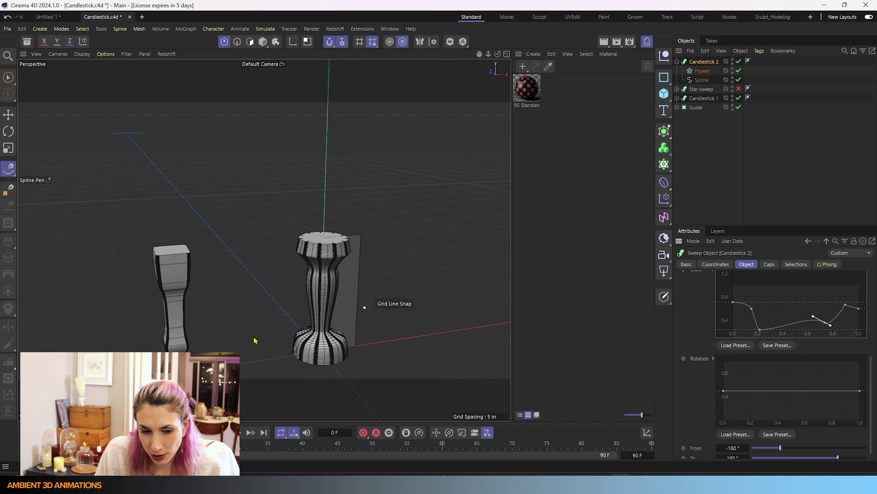
- Shift the Scale curve's base shoulder and neck points to about 0.05 and 0.1 to shorten the candlestick's foot
{"action": "scroll", "coordinate": [369, 306], "scroll_direction": "down", "scroll_amount": 3}
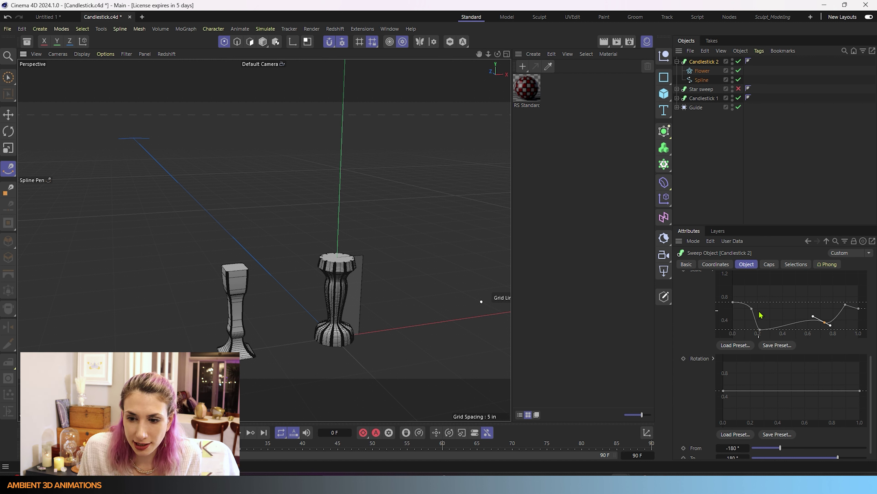
{"action": "left_click_drag", "start_coordinate": [778, 292], "coordinate": [748, 332]}
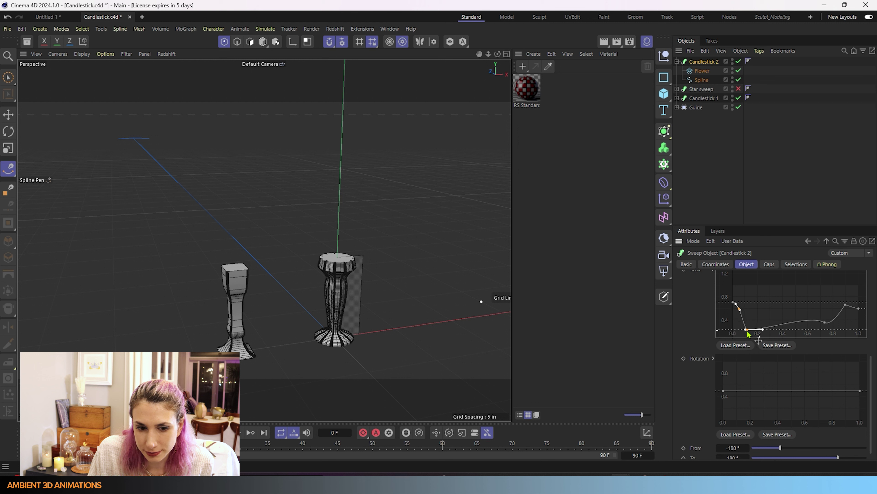
- Lower the Scale curve's last two points to about 0.5 and 0.4, and move the dip before them to about 0.8
{"action": "left_click", "coordinate": [826, 324]}
{"action": "left_click_drag", "start_coordinate": [826, 328], "coordinate": [829, 330]}
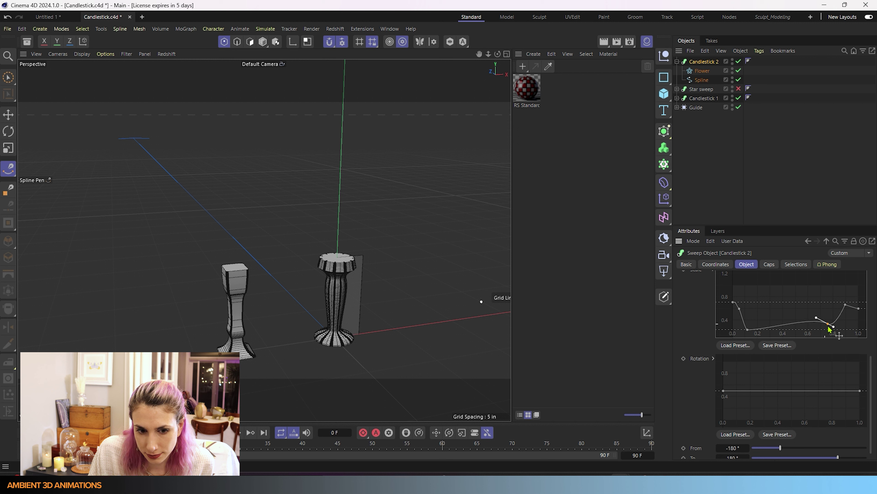
{"action": "left_click_drag", "start_coordinate": [833, 292], "coordinate": [846, 314]}
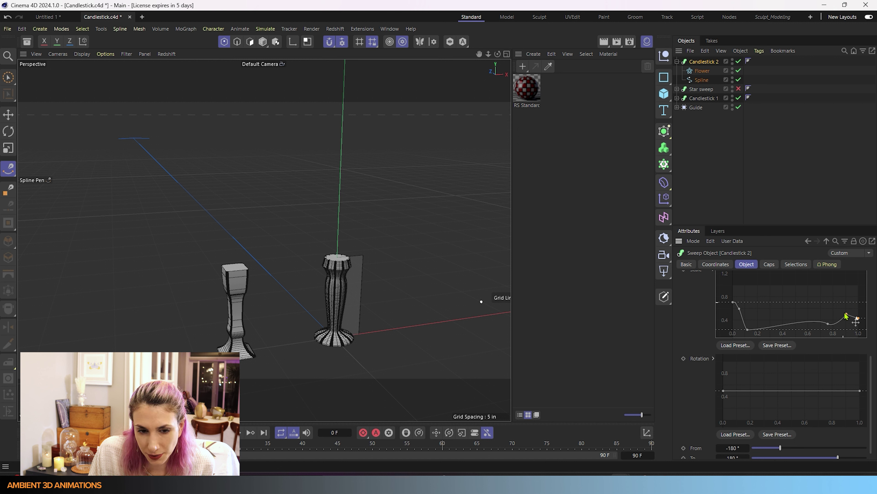
{"action": "left_click_drag", "start_coordinate": [831, 323], "coordinate": [835, 330]}
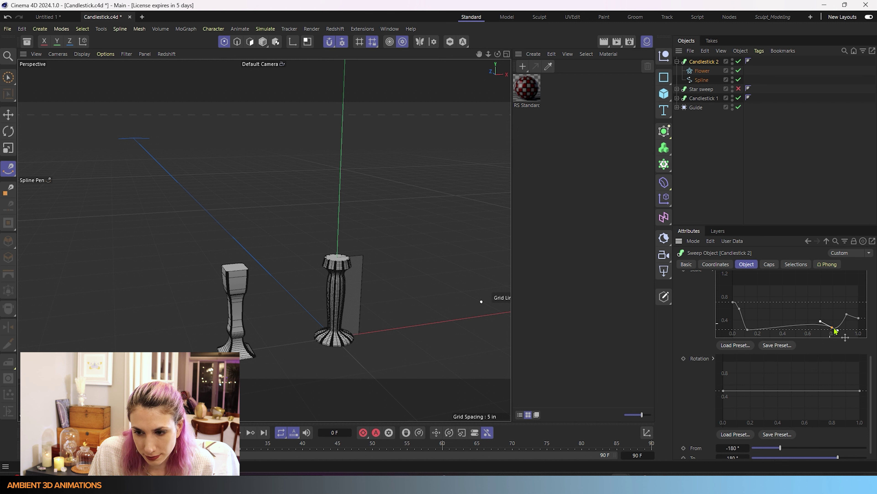
- Tilt the Scale curve tangent near 0.8, lower the neck point to about 0.2, and stretch its tangent to about 0.65 to slim the stem
{"action": "left_click_drag", "start_coordinate": [835, 331], "coordinate": [838, 332]}
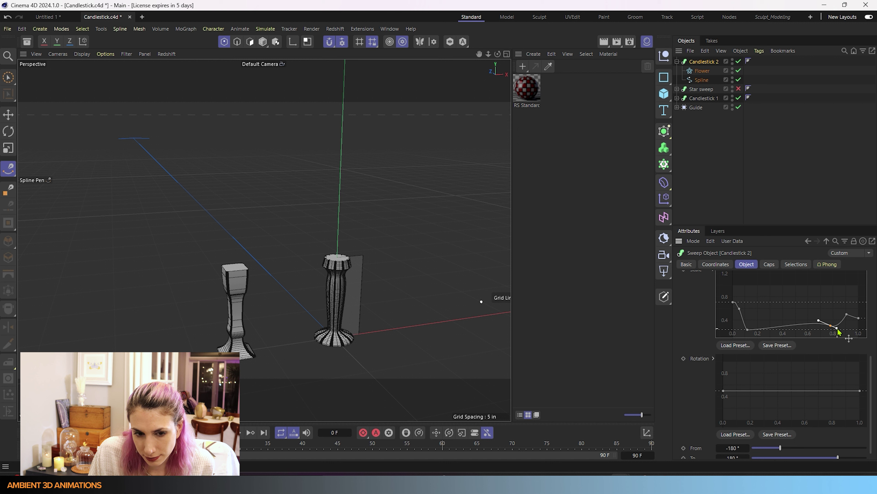
{"action": "left_click_drag", "start_coordinate": [751, 329], "coordinate": [752, 332]}
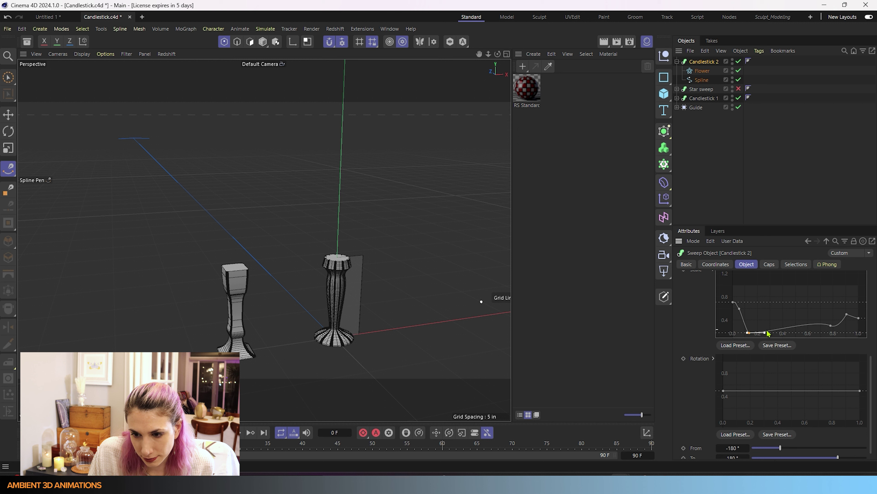
{"action": "left_click_drag", "start_coordinate": [766, 333], "coordinate": [813, 334]}
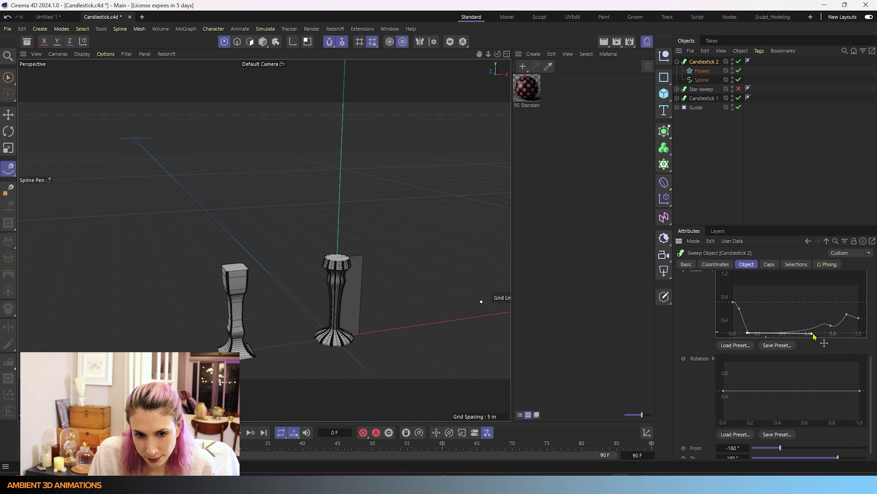
- Twist Candlestick 2 by raising the Rotation curve's start point to 1.0 and setting the rotation's To value to 360°
{"action": "scroll", "coordinate": [362, 343], "scroll_direction": "up", "scroll_amount": 6}
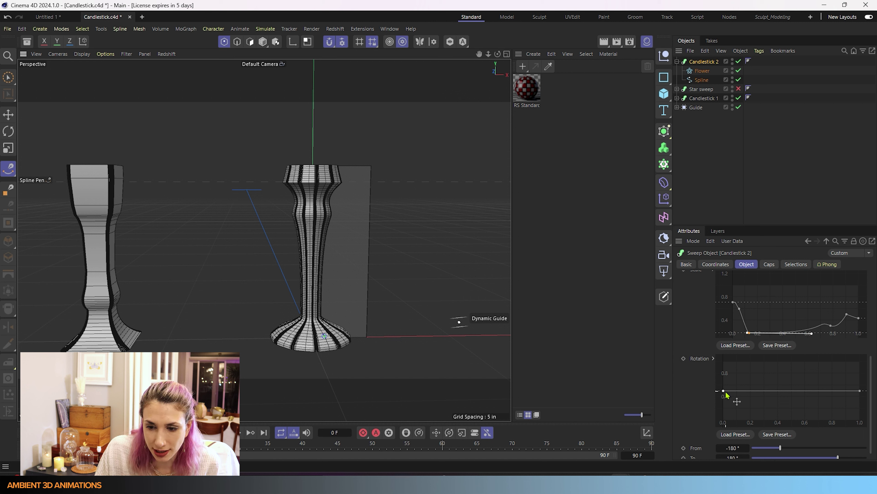
{"action": "left_click_drag", "start_coordinate": [726, 393], "coordinate": [720, 365]}
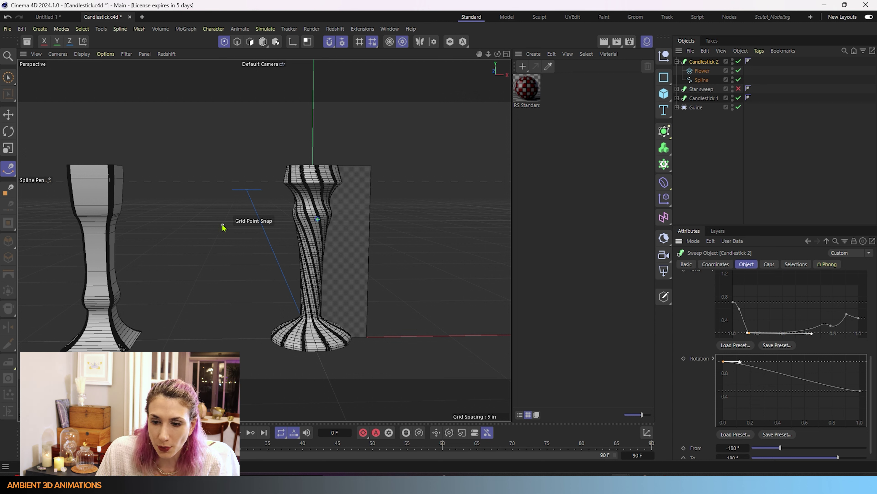
{"action": "scroll", "coordinate": [702, 429], "scroll_direction": "down", "scroll_amount": 1}
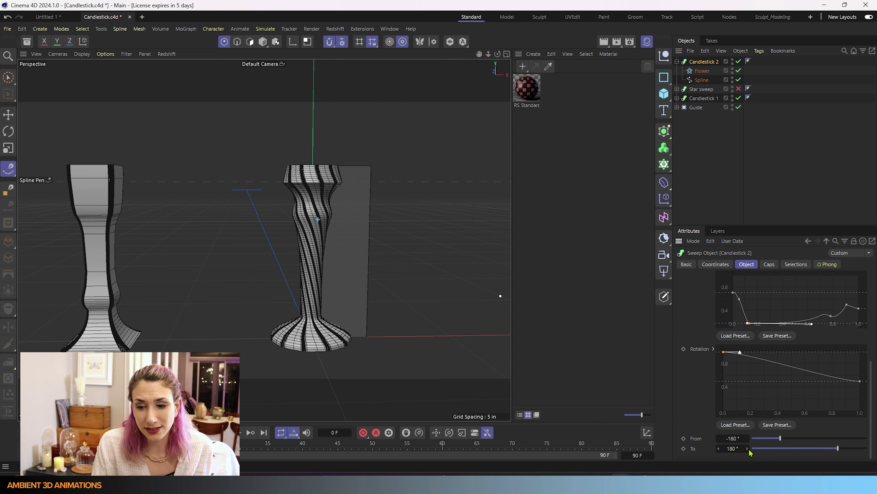
{"action": "left_click", "coordinate": [730, 449]}
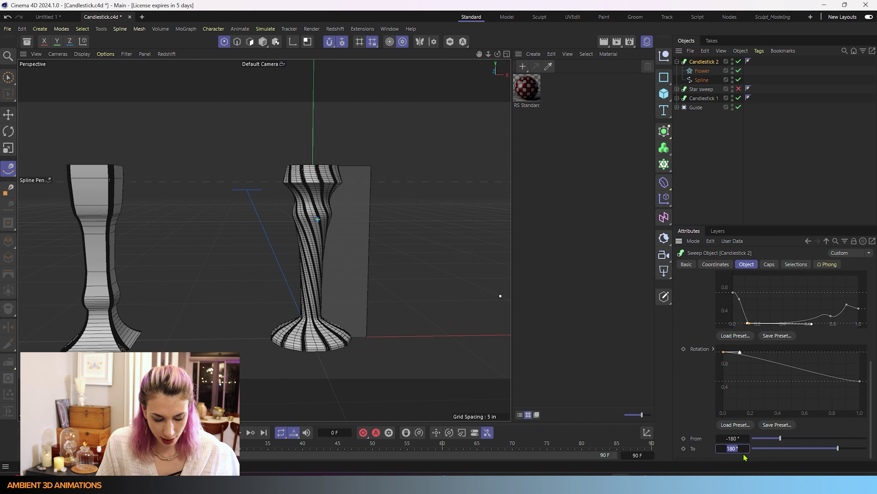
{"action": "key", "text": "BackSpace"}
{"action": "type", "text": "360"}
{"action": "key", "text": "Return"}
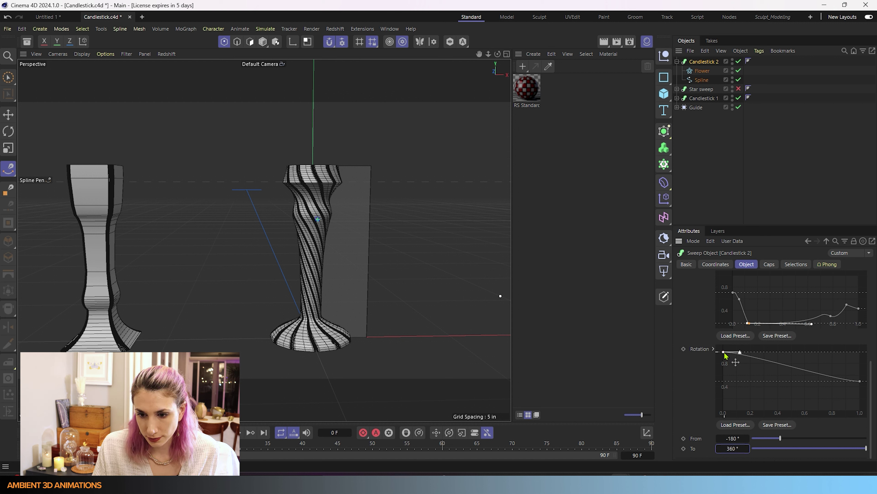
- Move the Rotation curve's start point to about 0.15 and its end point to about 0.9, keeping the foot and rim untwisted
{"action": "left_click_drag", "start_coordinate": [725, 352], "coordinate": [744, 356]}
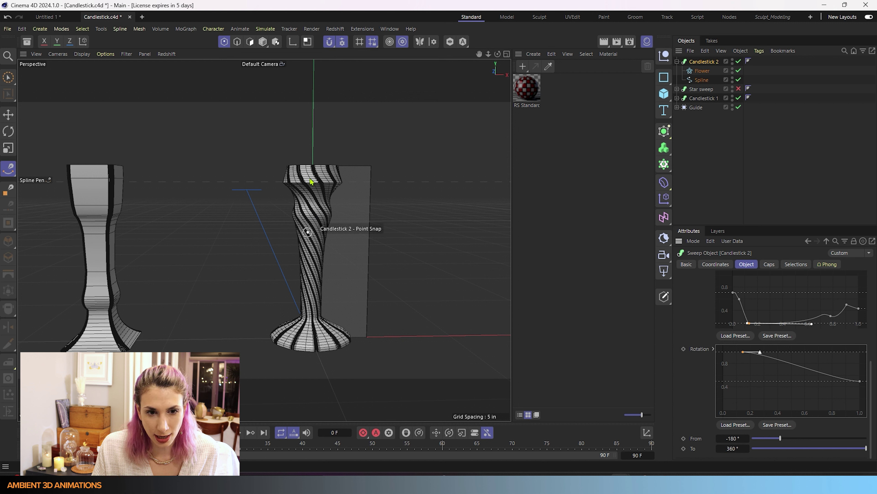
{"action": "left_click", "coordinate": [860, 381]}
{"action": "left_click_drag", "start_coordinate": [860, 383], "coordinate": [848, 382]}
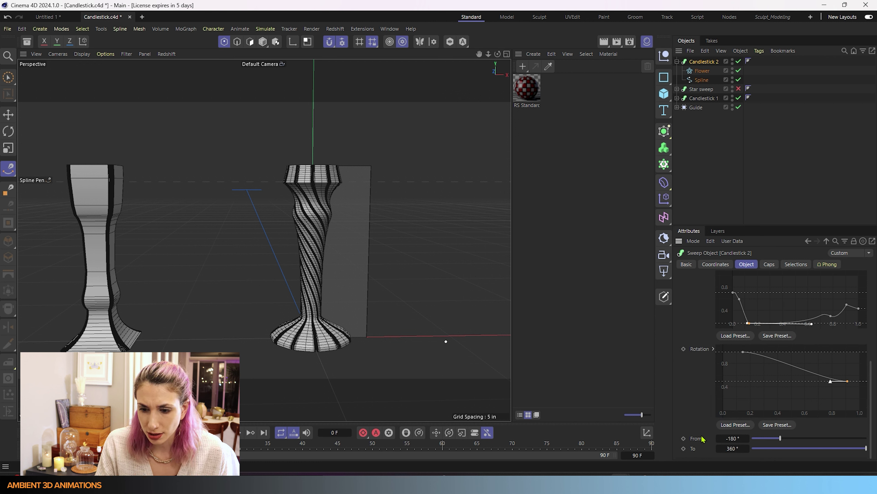
{"action": "scroll", "coordinate": [703, 439], "scroll_direction": "up", "scroll_amount": 5}
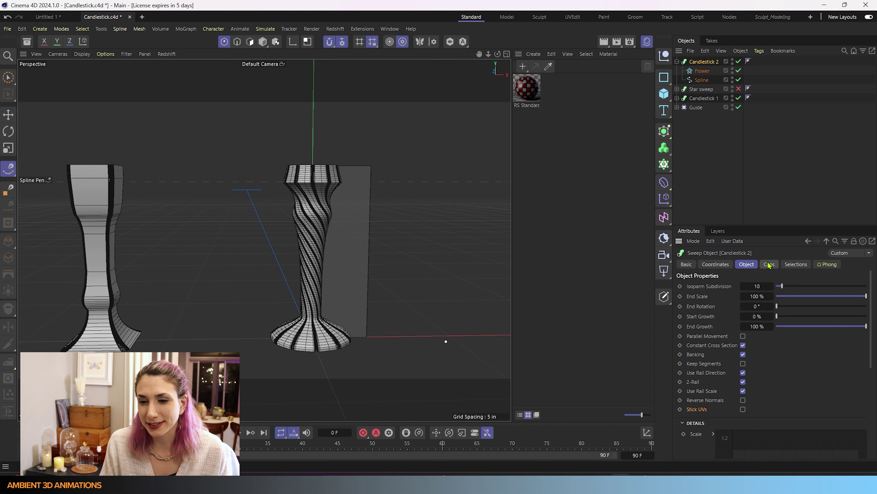
- Open the cap settings of the Candlestick 2 sweep and toggle the start cap off and on to compare the base
{"action": "left_click", "coordinate": [769, 264]}
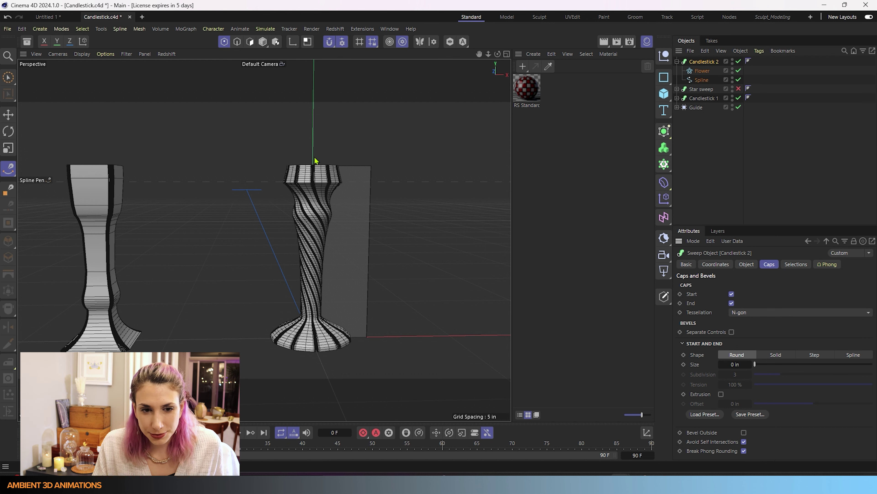
{"action": "left_click_drag", "start_coordinate": [361, 173], "coordinate": [359, 214], "text": "alt"}
{"action": "scroll", "coordinate": [348, 235], "scroll_direction": "up", "scroll_amount": 4}
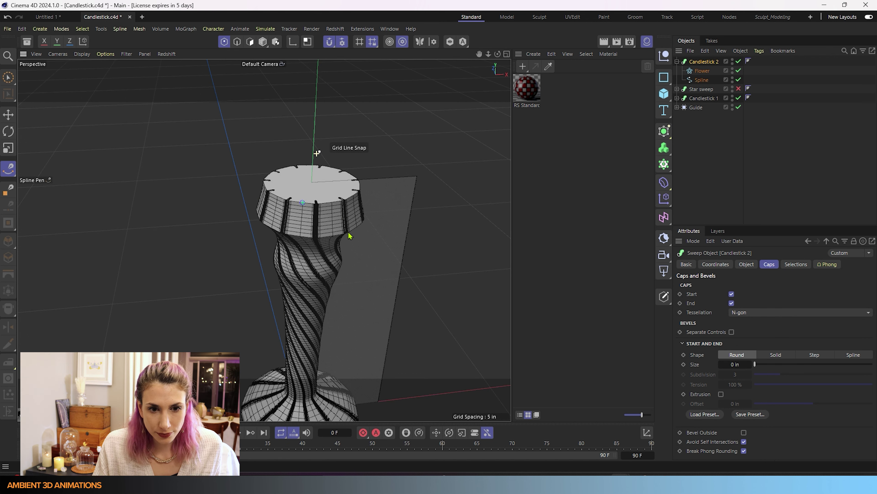
{"action": "left_click", "coordinate": [732, 294]}
{"action": "left_click_drag", "start_coordinate": [458, 337], "coordinate": [431, 228], "text": "alt"}
{"action": "left_click", "coordinate": [732, 294]}
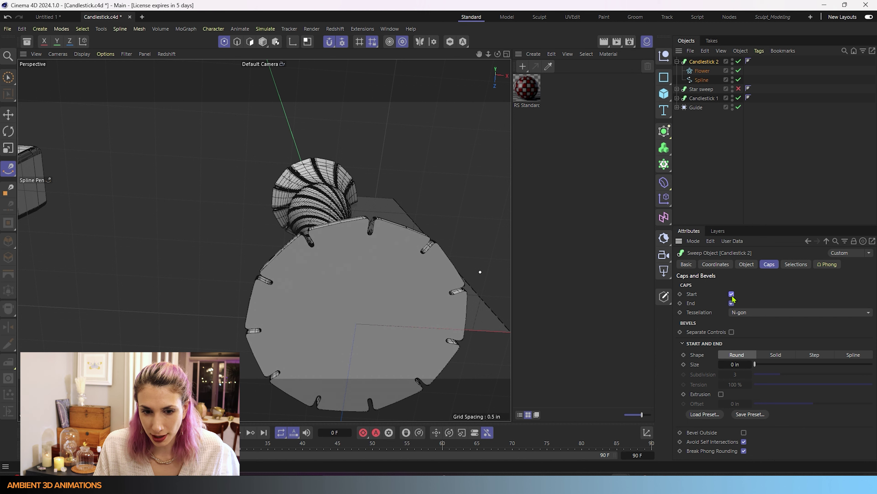
{"action": "left_click", "coordinate": [731, 294]}
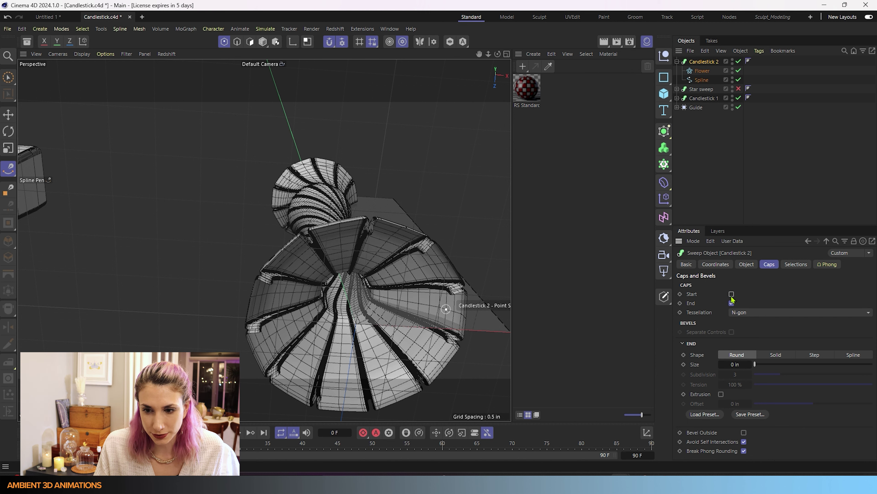
{"action": "left_click", "coordinate": [731, 295]}
- Toggle the end cap off and back on while viewing the candlestick from above to compare its top
{"action": "left_click", "coordinate": [732, 303]}
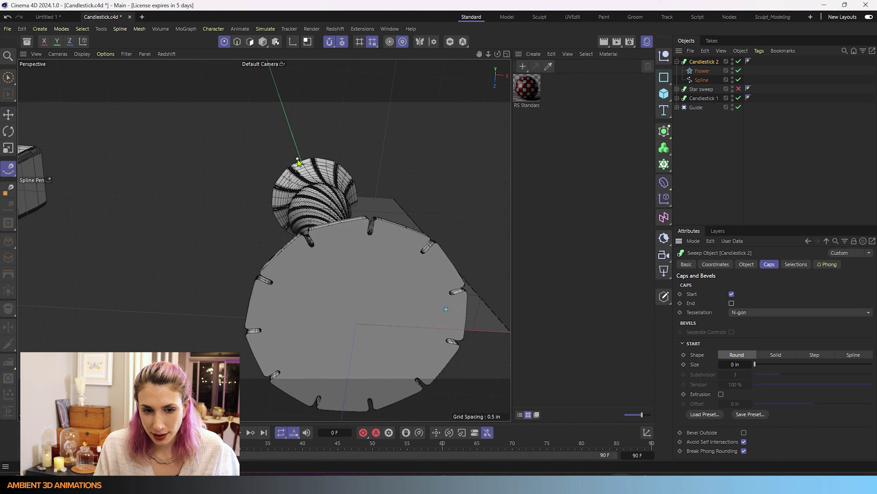
{"action": "left_click_drag", "start_coordinate": [366, 193], "coordinate": [541, 330], "text": "alt"}
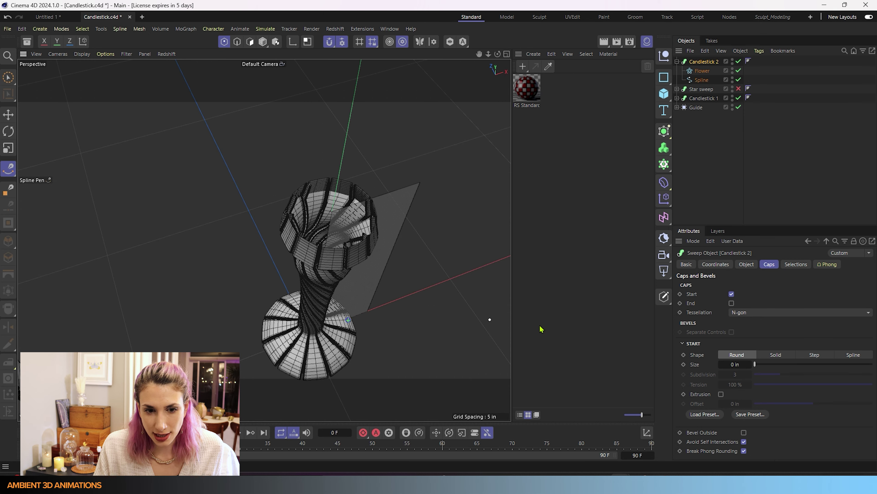
{"action": "left_click", "coordinate": [732, 304]}
- Try the Triangles and Quadrangles tessellation types on the caps and compare the top surface
{"action": "left_click", "coordinate": [767, 312]}
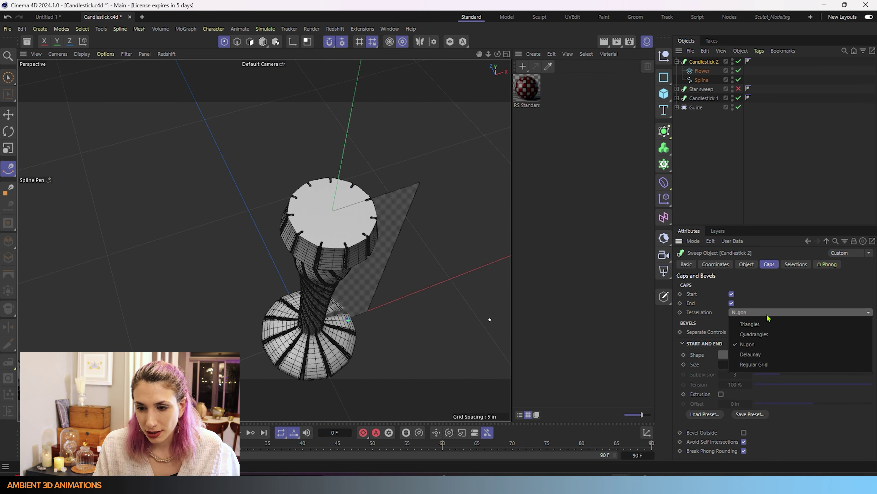
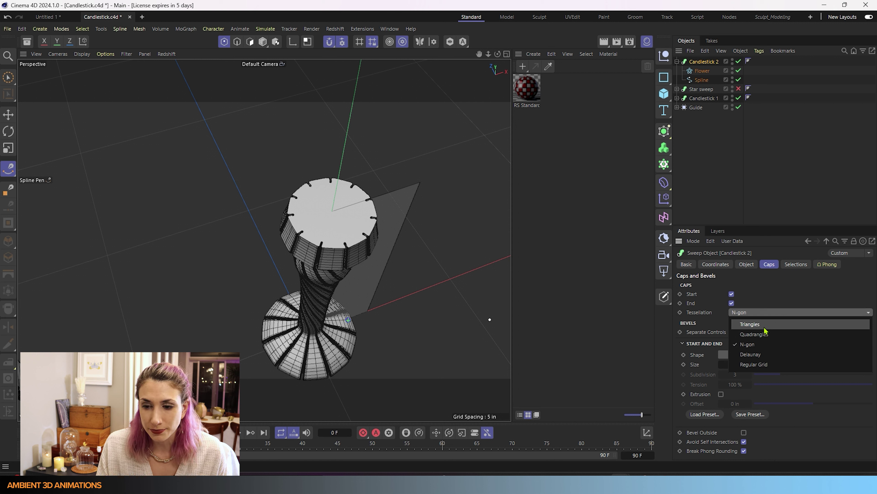
{"action": "key", "text": "Escape"}
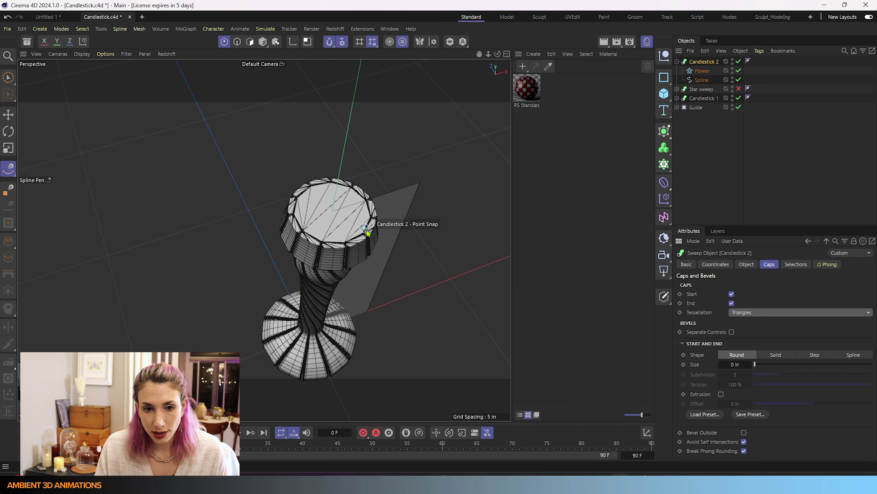
{"action": "scroll", "coordinate": [365, 228], "scroll_direction": "up", "scroll_amount": 6}
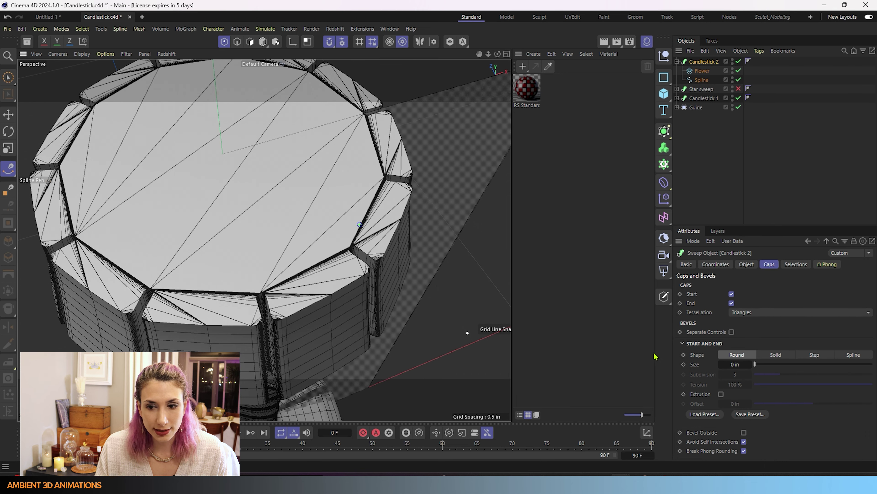
{"action": "left_click", "coordinate": [764, 313]}
{"action": "left_click", "coordinate": [757, 336]}
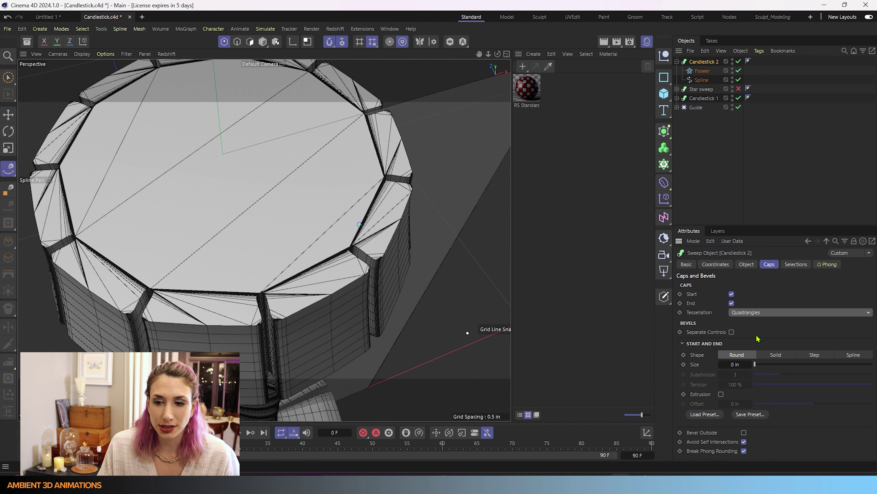
- Try the N-gon and Delaunay tessellation types on the caps, inspecting the topology of the top surface
{"action": "left_click", "coordinate": [763, 313]}
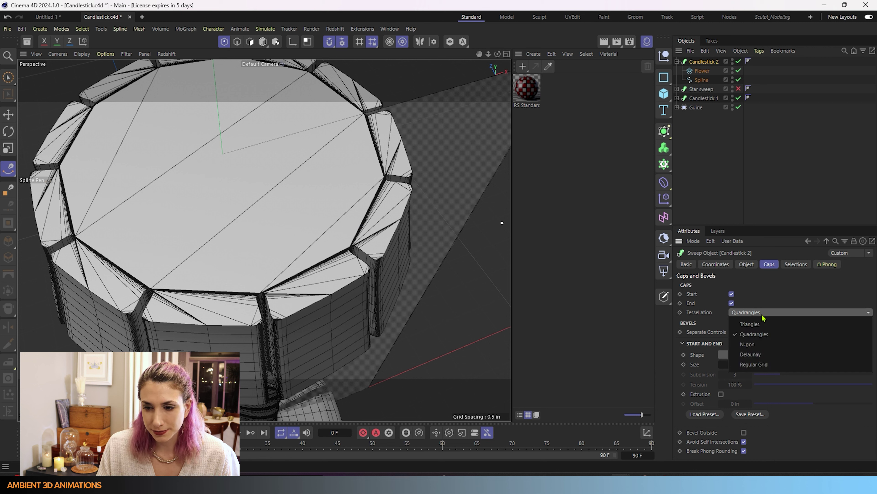
{"action": "left_click", "coordinate": [763, 342]}
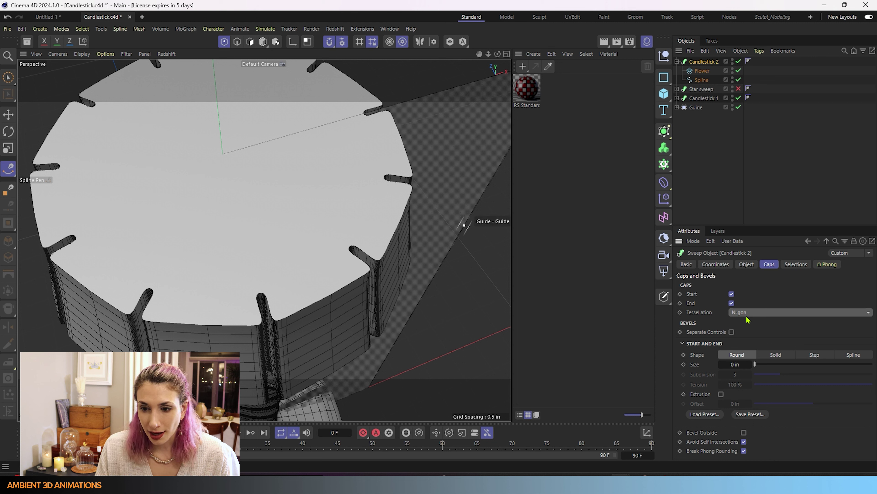
{"action": "left_click", "coordinate": [755, 313]}
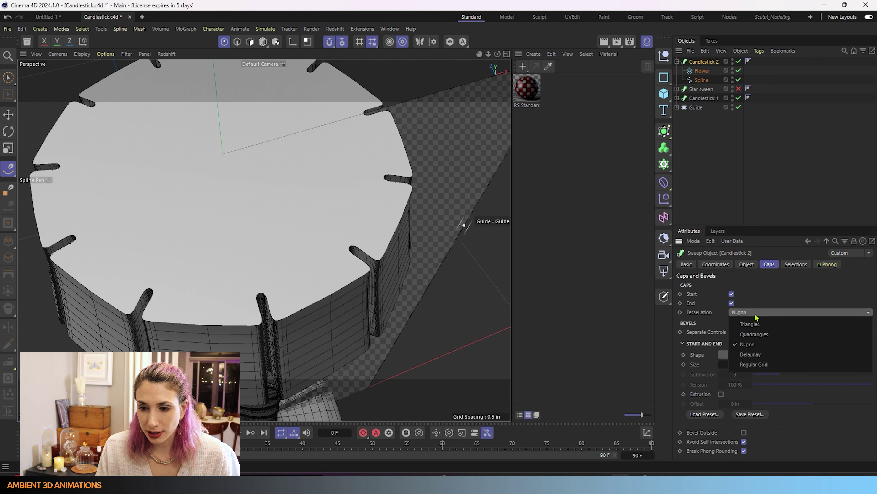
{"action": "left_click", "coordinate": [766, 358]}
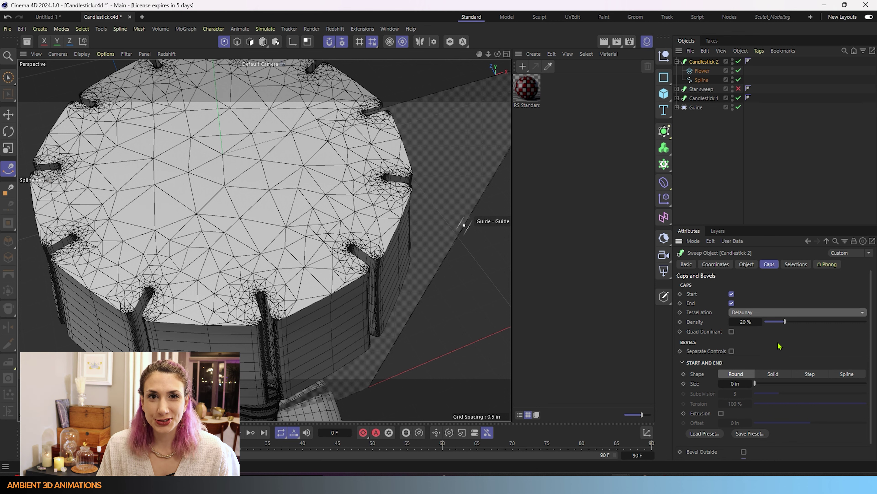
{"action": "left_click_drag", "start_coordinate": [304, 194], "coordinate": [307, 249], "text": "alt"}
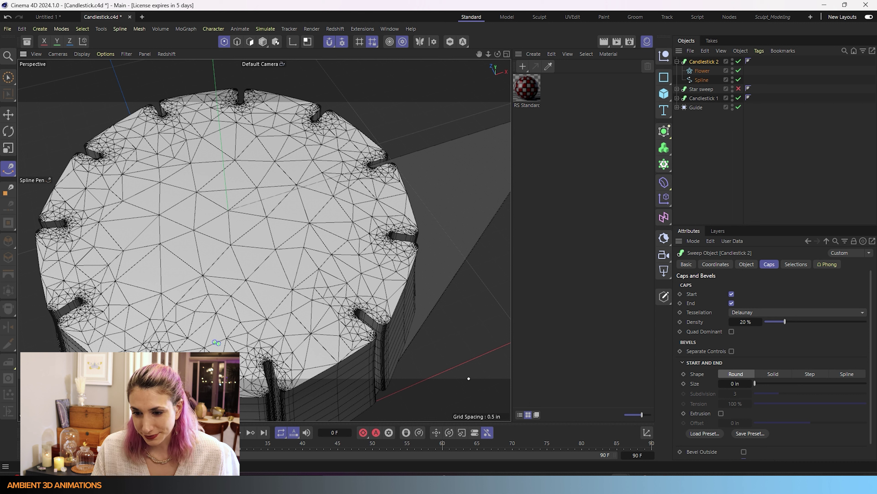
- Change the cap tessellation to Regular Grid and reduce its grid size to 0.08 in
{"action": "left_click", "coordinate": [808, 312]}
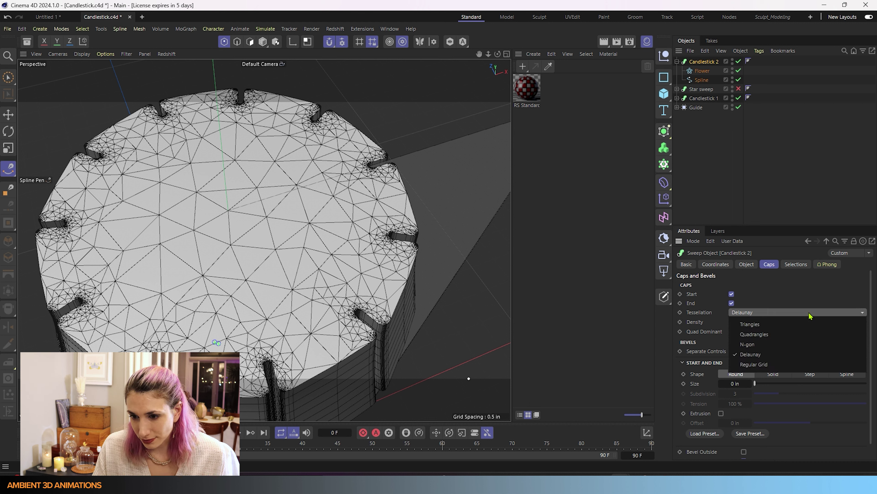
{"action": "left_click", "coordinate": [766, 365]}
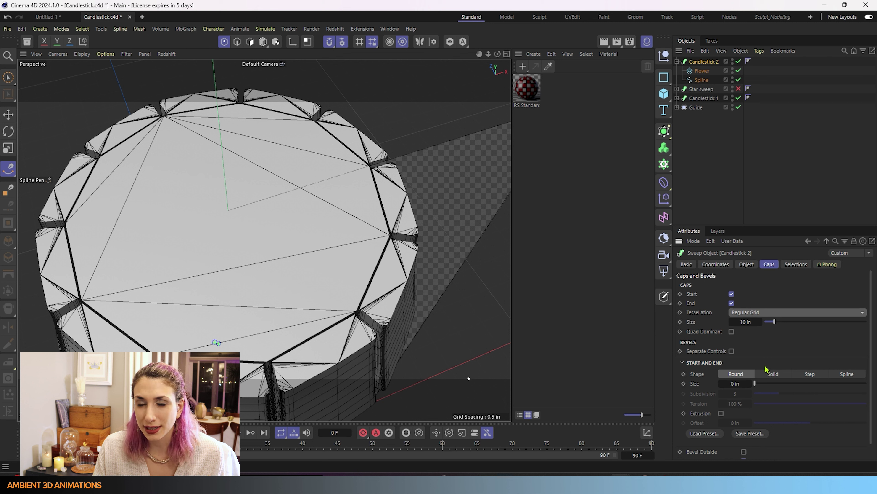
{"action": "left_click", "coordinate": [732, 322]}
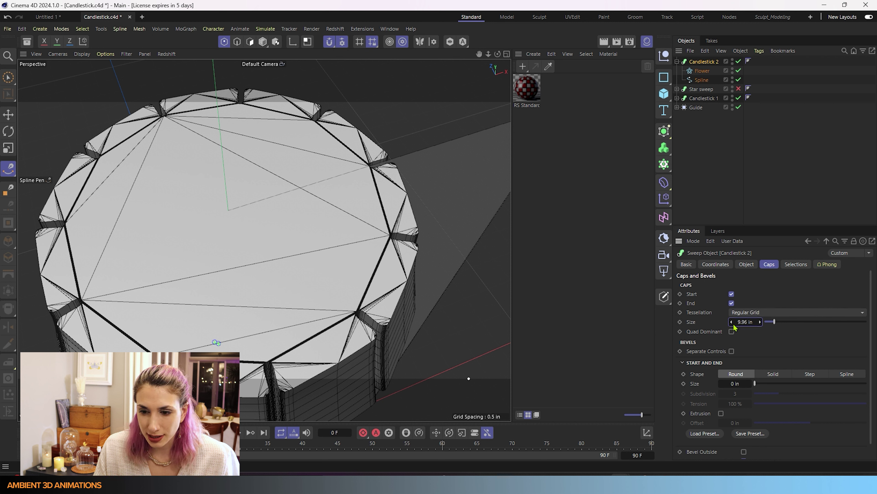
{"action": "left_click_drag", "start_coordinate": [733, 322], "coordinate": [726, 321]}
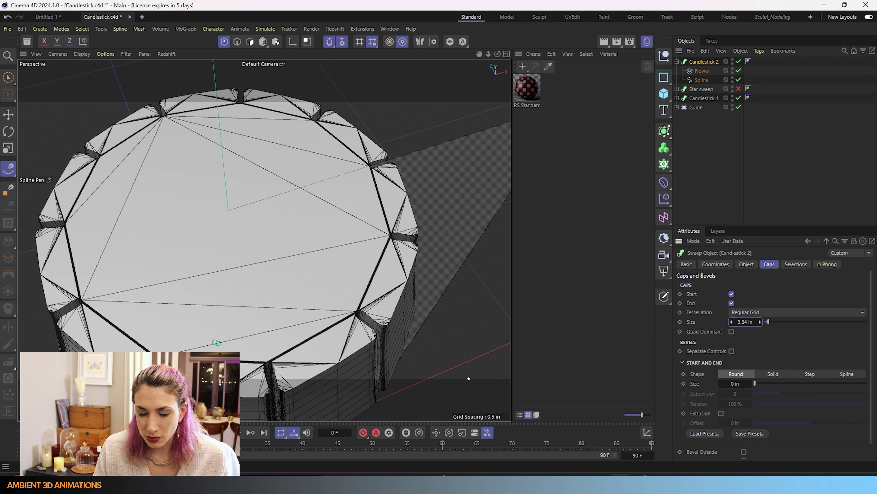
{"action": "left_click_drag", "start_coordinate": [725, 322], "coordinate": [722, 322]}
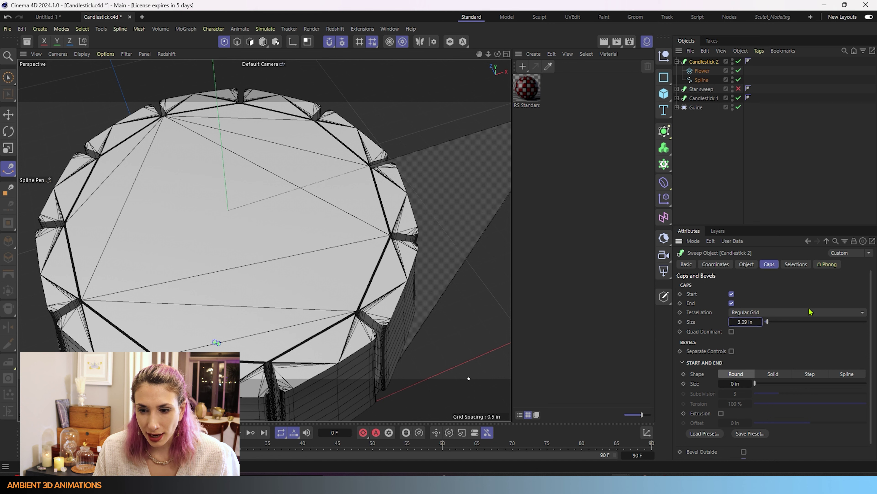
{"action": "left_click_drag", "start_coordinate": [731, 324], "coordinate": [714, 324]}
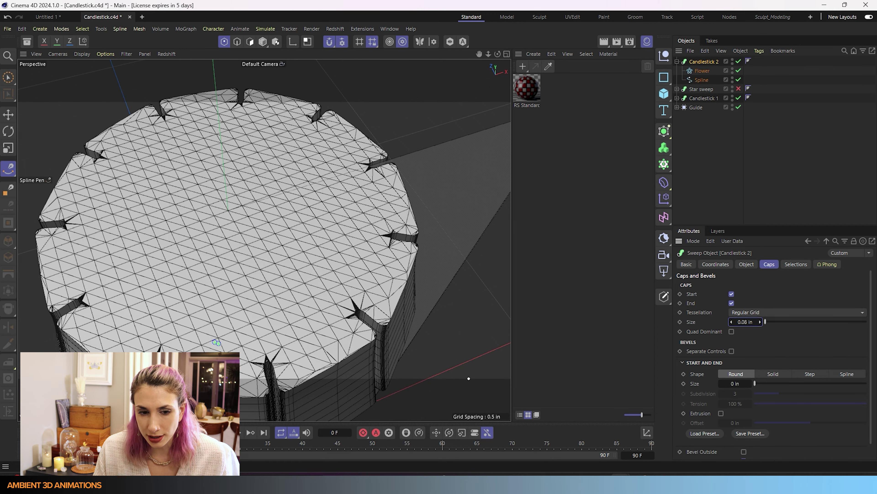
- Inspect the cap grid up close, enable Quad Dominant for it, and check the base cap from below
{"action": "scroll", "coordinate": [262, 242], "scroll_direction": "up", "scroll_amount": 5}
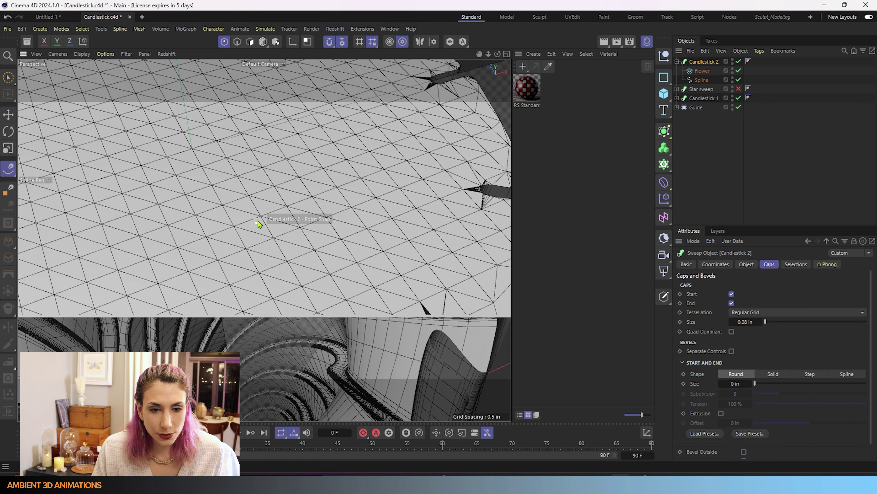
{"action": "scroll", "coordinate": [270, 237], "scroll_direction": "down", "scroll_amount": 5}
{"action": "scroll", "coordinate": [270, 237], "scroll_direction": "down", "scroll_amount": 5}
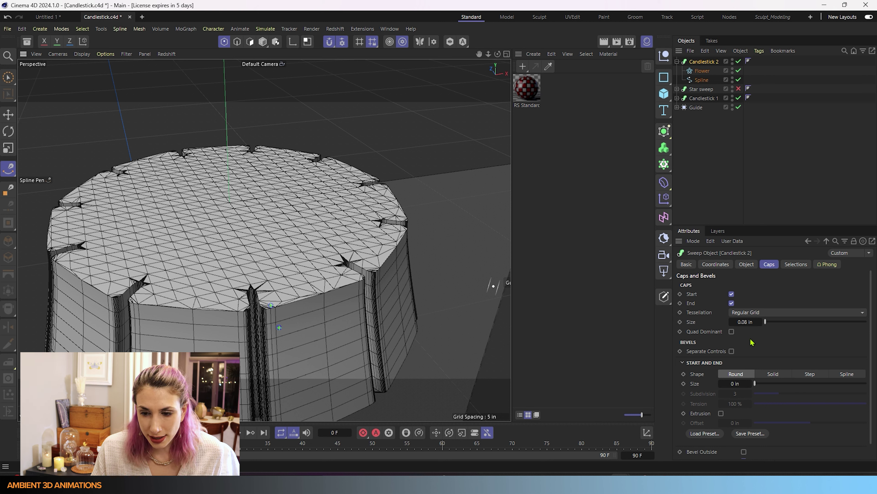
{"action": "left_click", "coordinate": [731, 332]}
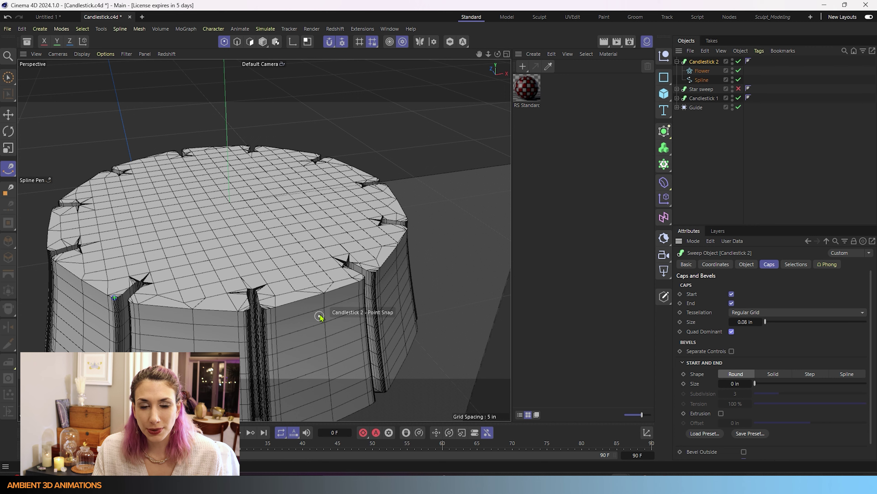
{"action": "scroll", "coordinate": [320, 315], "scroll_direction": "down", "scroll_amount": 5}
{"action": "mouse_move", "coordinate": [316, 316]}
{"action": "middle_mouse_down", "text": "alt"}
{"action": "mouse_move", "coordinate": [307, 156]}
{"action": "mouse_move", "coordinate": [335, 147]}
{"action": "middle_mouse_up", "text": "alt"}
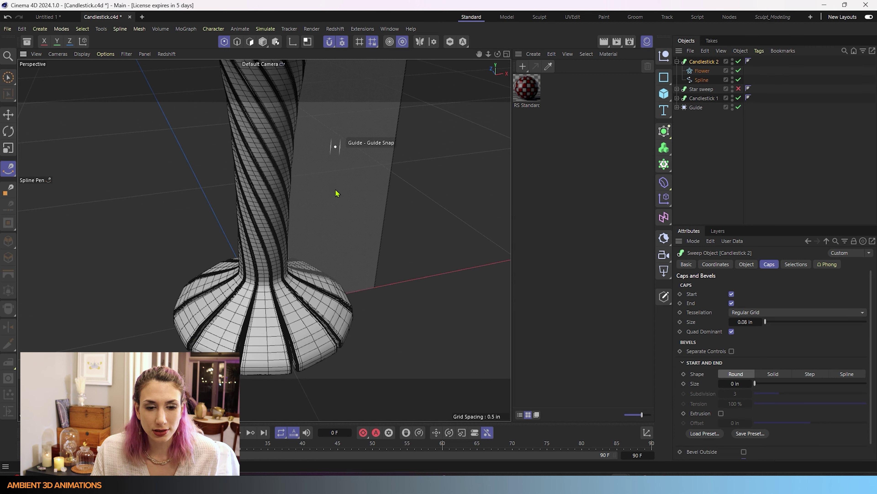
{"action": "left_click_drag", "start_coordinate": [338, 193], "coordinate": [328, 133], "text": "alt"}
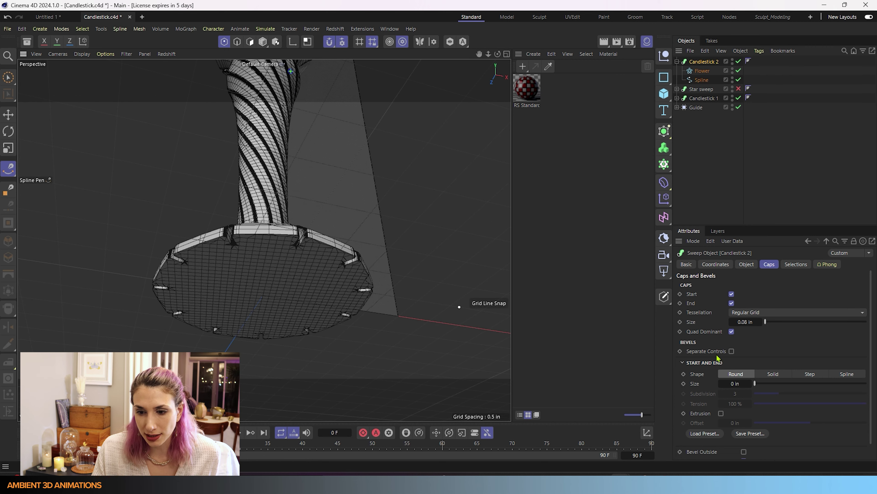
- Try a shared round bevel of about 2.23 in on both caps and inspect both ends of the candlestick
{"action": "left_click_drag", "start_coordinate": [754, 383], "coordinate": [757, 384]}
{"action": "scroll", "coordinate": [313, 129], "scroll_direction": "down", "scroll_amount": 8}
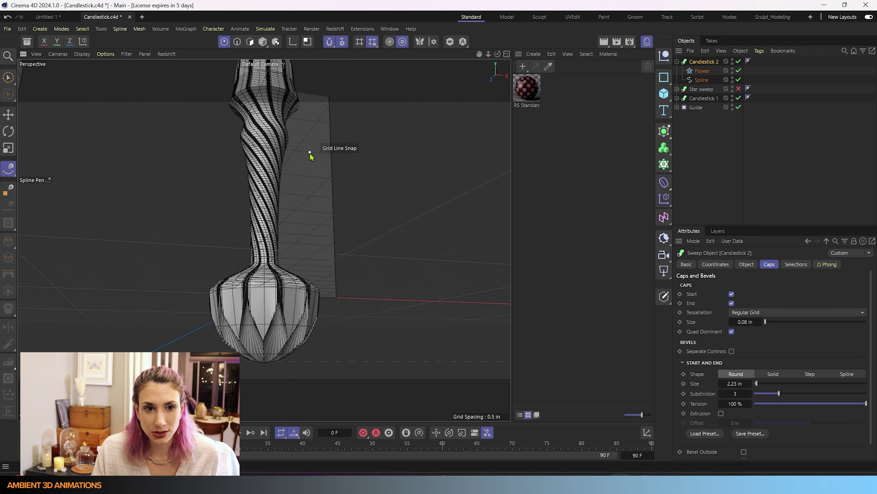
{"action": "left_click_drag", "start_coordinate": [338, 145], "coordinate": [291, 173], "text": "alt"}
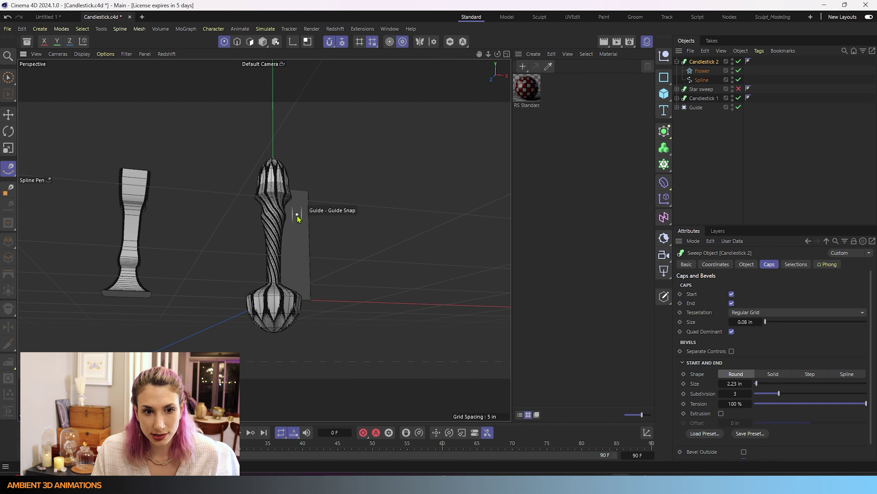
{"action": "scroll", "coordinate": [297, 214], "scroll_direction": "up", "scroll_amount": 3}
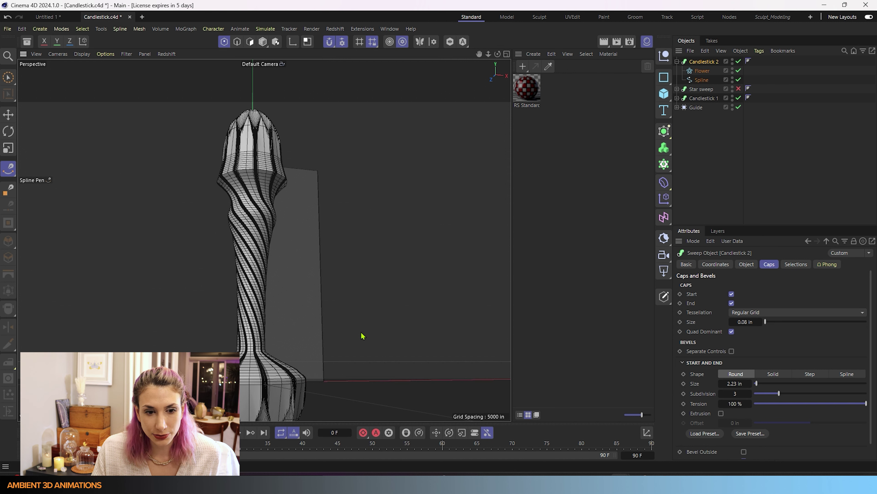
{"action": "left_click", "coordinate": [811, 382]}
- Enable separate bevel controls for the two caps and set the start cap's round bevel size to 0.01 in
{"action": "left_click", "coordinate": [732, 351]}
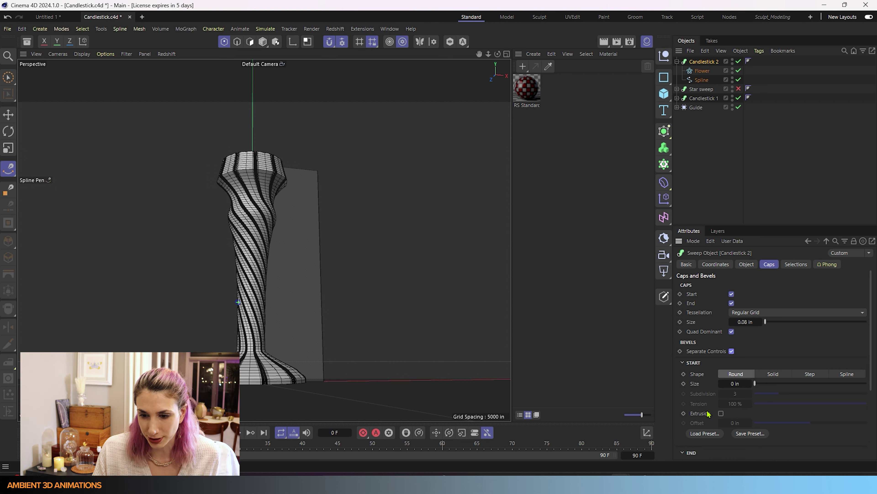
{"action": "scroll", "coordinate": [708, 413], "scroll_direction": "down", "scroll_amount": 1}
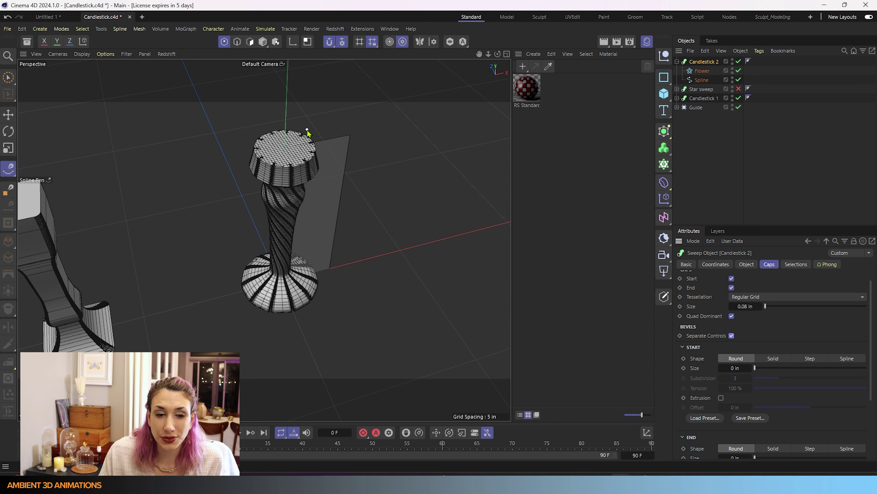
{"action": "left_click_drag", "start_coordinate": [281, 235], "coordinate": [299, 118], "text": "alt"}
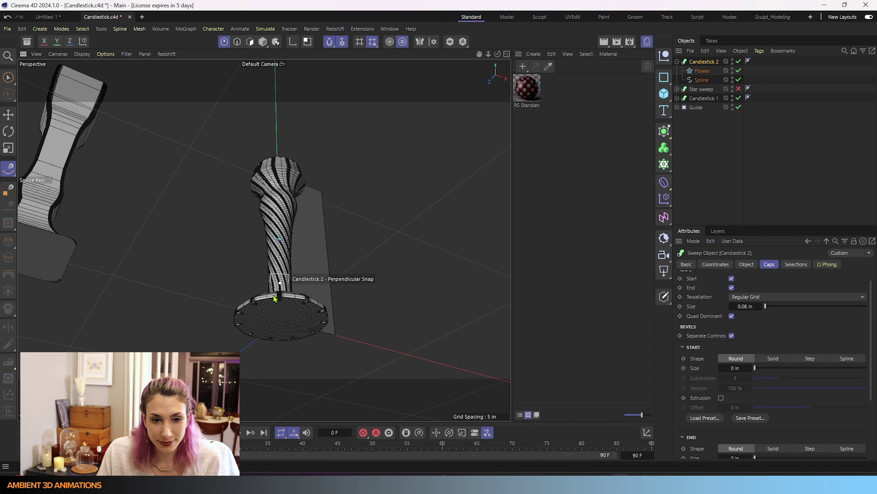
{"action": "scroll", "coordinate": [284, 300], "scroll_direction": "up", "scroll_amount": 5}
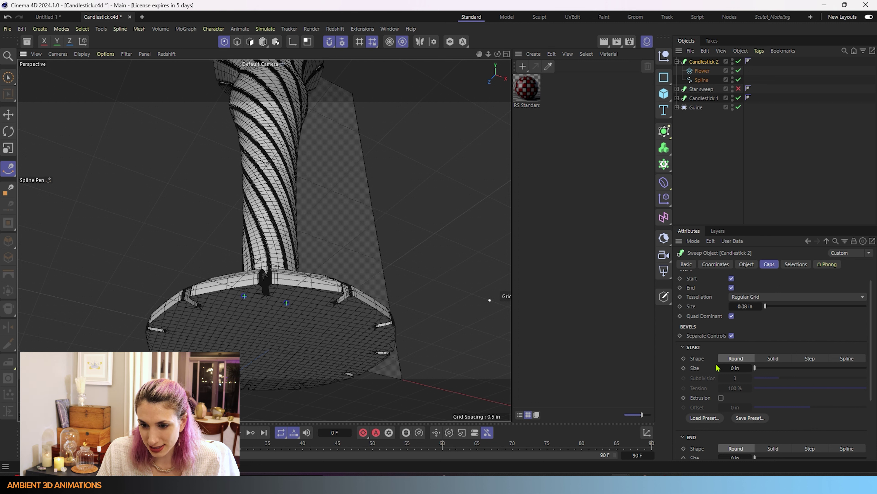
{"action": "left_click", "coordinate": [750, 369]}
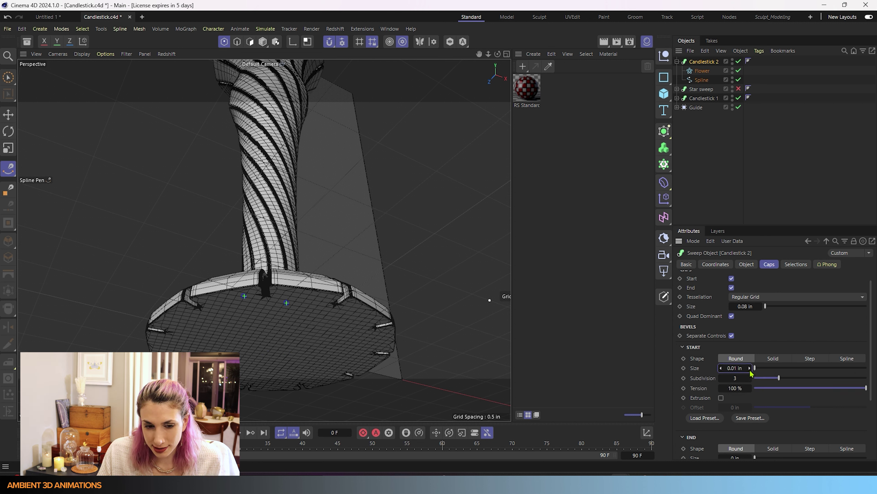
- Increase the start cap's round bevel size to 0.05 in and inspect the base edge up close
{"action": "left_click", "coordinate": [750, 367]}
{"action": "left_click", "coordinate": [749, 368]}
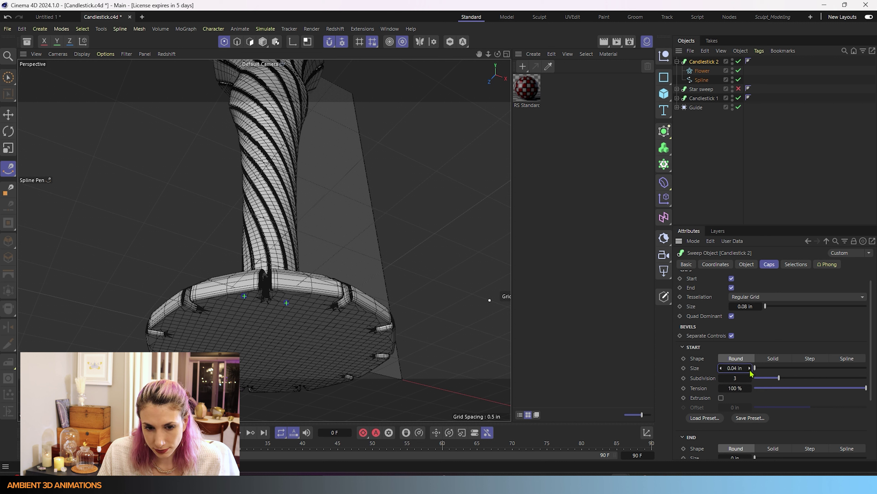
{"action": "left_click", "coordinate": [750, 368]}
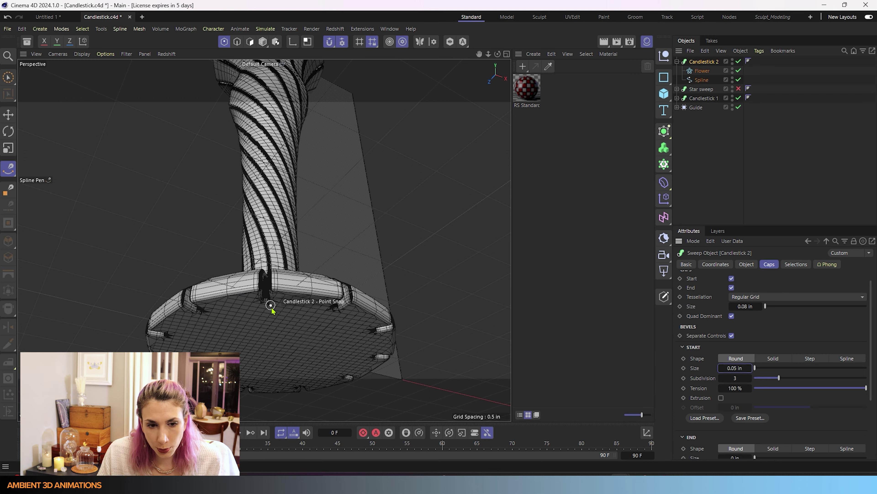
{"action": "scroll", "coordinate": [272, 309], "scroll_direction": "up", "scroll_amount": 5}
{"action": "scroll", "coordinate": [380, 261], "scroll_direction": "up", "scroll_amount": 3}
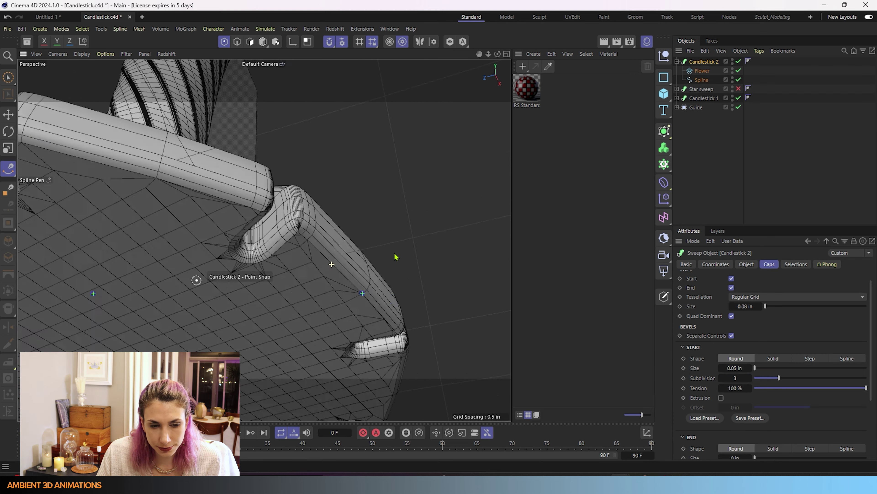
{"action": "left_click_drag", "start_coordinate": [396, 257], "coordinate": [371, 289], "text": "alt"}
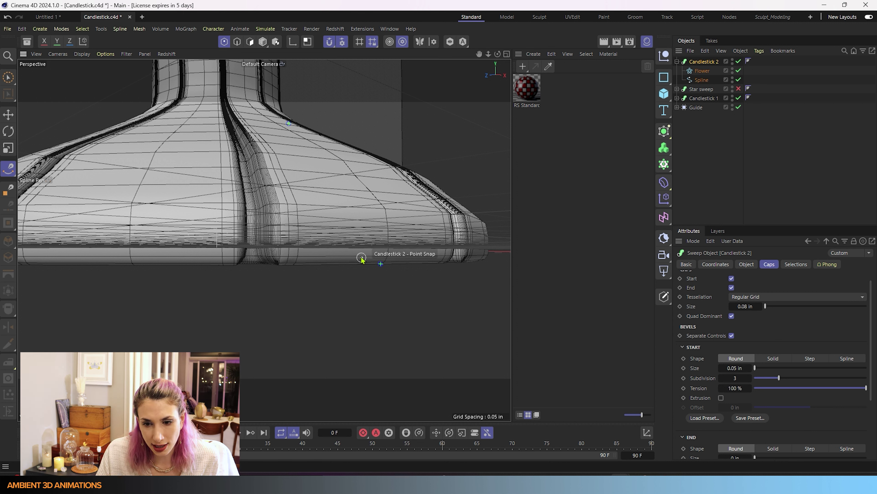
- Raise the start bevel's subdivision to 10 and check the rounding along the base edge
{"action": "left_click", "coordinate": [749, 378]}
{"action": "left_click", "coordinate": [749, 378]}
{"action": "left_click", "coordinate": [749, 377]}
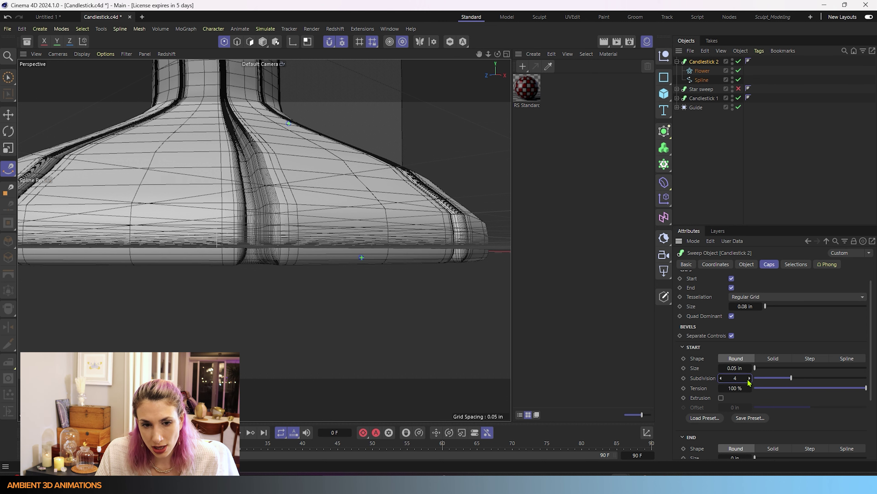
{"action": "left_click", "coordinate": [749, 378]}
{"action": "left_click", "coordinate": [749, 377]}
{"action": "left_click", "coordinate": [749, 377]}
{"action": "left_click", "coordinate": [749, 379]}
{"action": "left_click_drag", "start_coordinate": [281, 262], "coordinate": [333, 243], "text": "alt"}
{"action": "scroll", "coordinate": [278, 269], "scroll_direction": "up", "scroll_amount": 2}
{"action": "scroll", "coordinate": [300, 266], "scroll_direction": "down", "scroll_amount": 3}
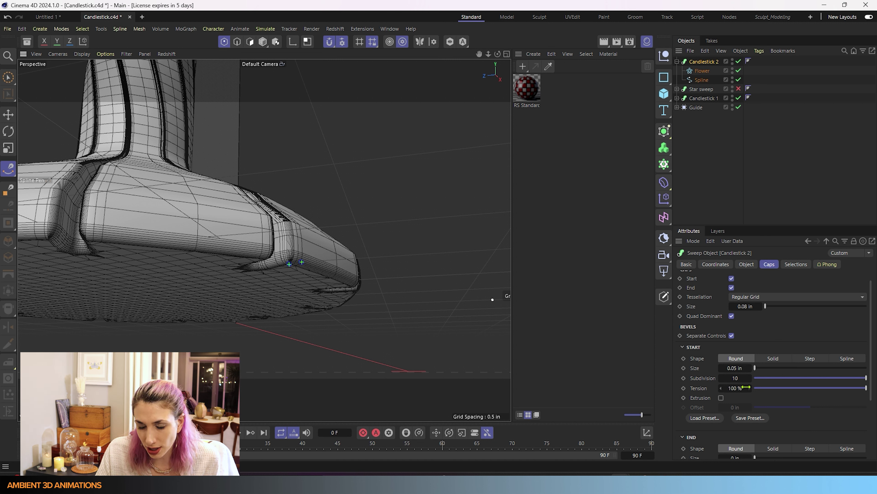
- Try a tension of -100 % on the start bevel, inspect the base edge, and return it to 100 %
{"action": "left_click_drag", "start_coordinate": [866, 389], "coordinate": [740, 393]}
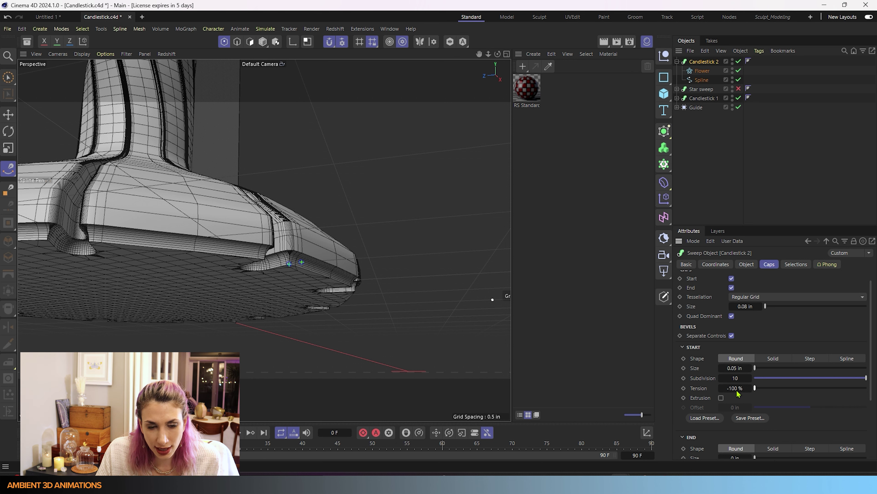
{"action": "scroll", "coordinate": [196, 216], "scroll_direction": "up", "scroll_amount": 6}
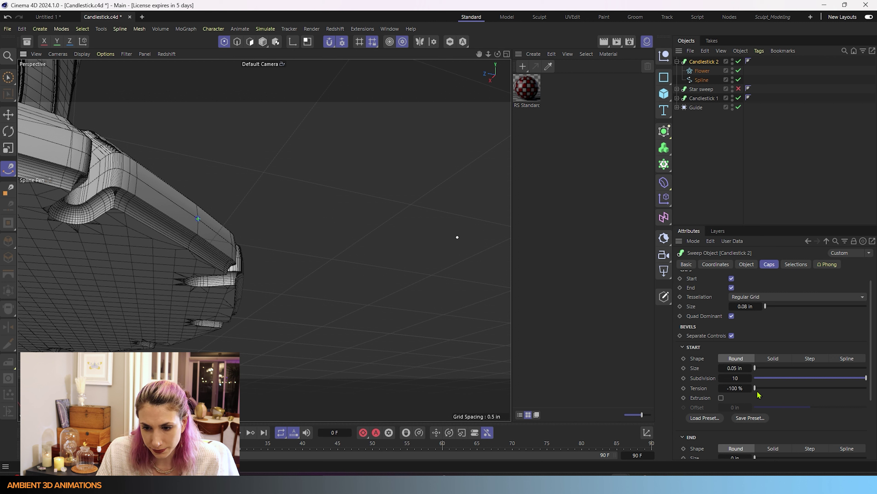
{"action": "left_click_drag", "start_coordinate": [755, 387], "coordinate": [866, 388]}
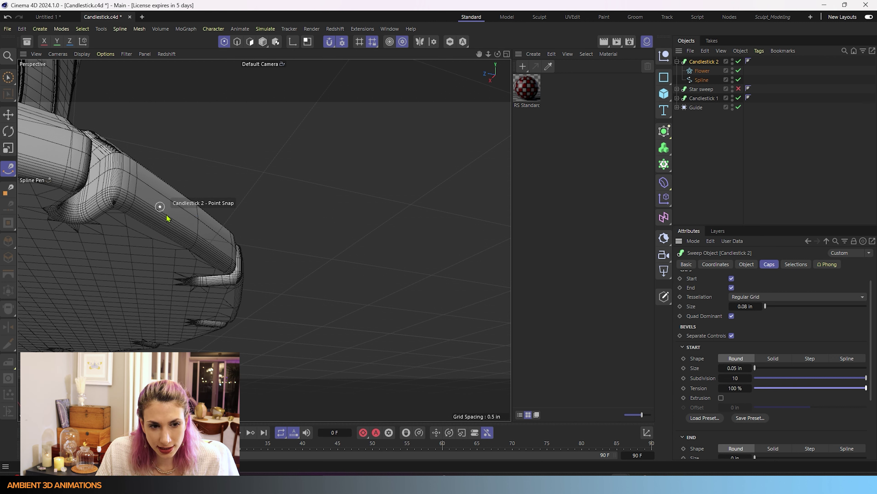
- Try a tension of 0 % on the start bevel, view the base from the side, and restore 100 %
{"action": "double_click", "coordinate": [735, 388]}
{"action": "type", "text": "0."}
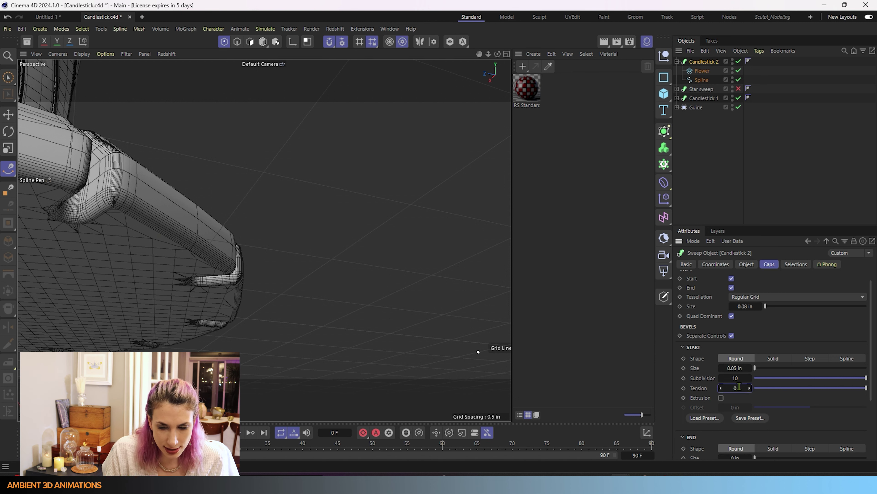
{"action": "key", "text": "Return"}
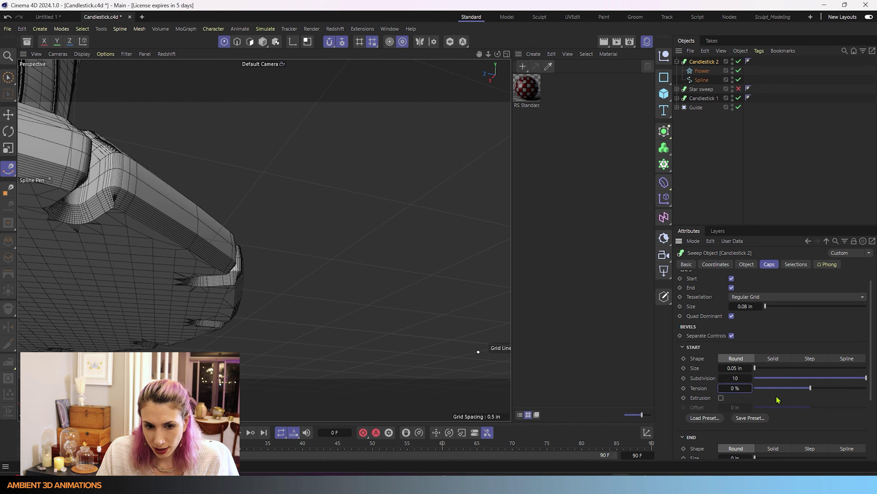
{"action": "left_click_drag", "start_coordinate": [111, 190], "coordinate": [201, 317], "text": "alt"}
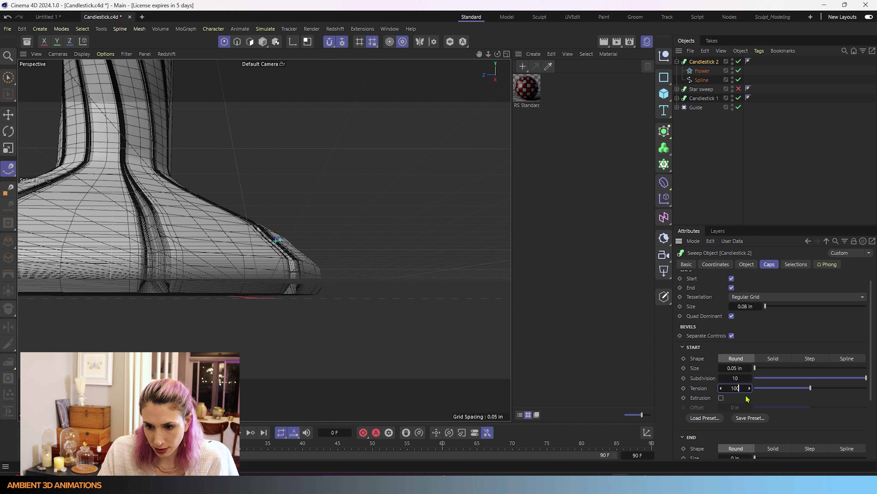
{"action": "key", "text": "Return"}
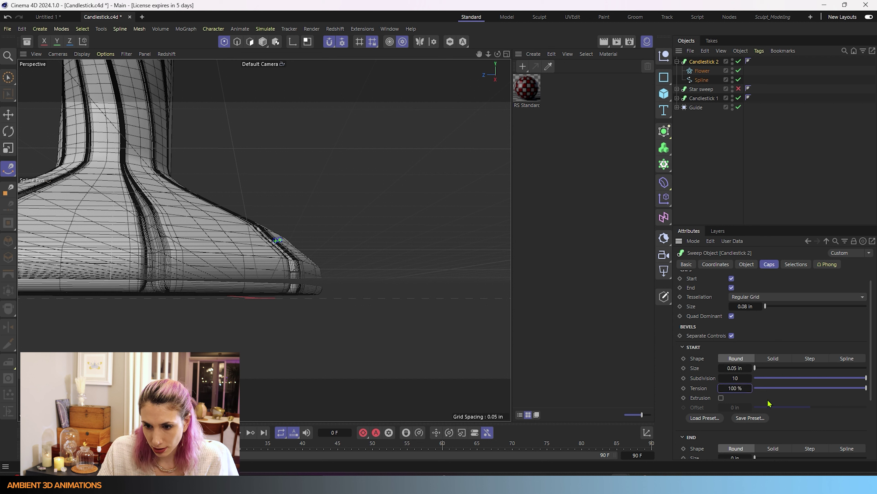
- Try Extrusion on the start cap with an offset of 21.05 in, reset the offset to 0, and disable Extrusion
{"action": "left_click", "coordinate": [721, 398]}
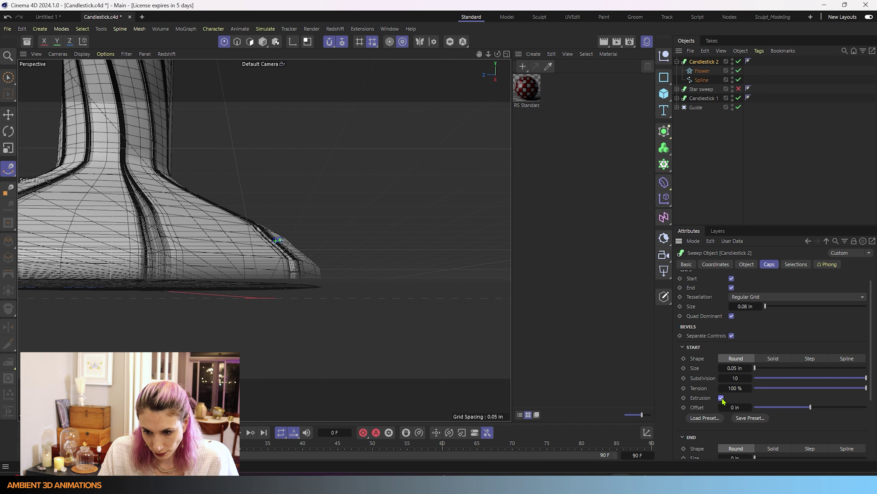
{"action": "left_click", "coordinate": [815, 408]}
{"action": "mouse_move", "coordinate": [816, 413]}
{"action": "left_mouse_down"}
{"action": "mouse_move", "coordinate": [839, 413]}
{"action": "mouse_move", "coordinate": [802, 413]}
{"action": "mouse_move", "coordinate": [822, 413]}
{"action": "left_mouse_up"}
{"action": "scroll", "coordinate": [291, 323], "scroll_direction": "down", "scroll_amount": 10}
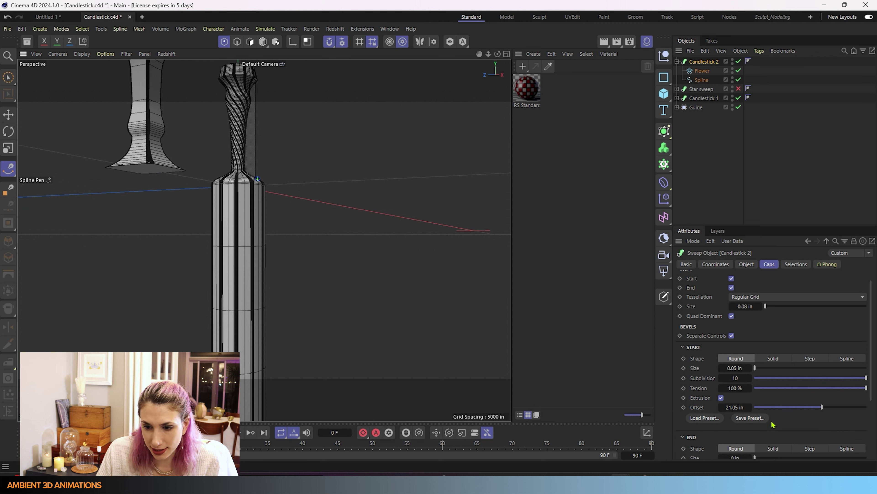
{"action": "double_click", "coordinate": [728, 407]}
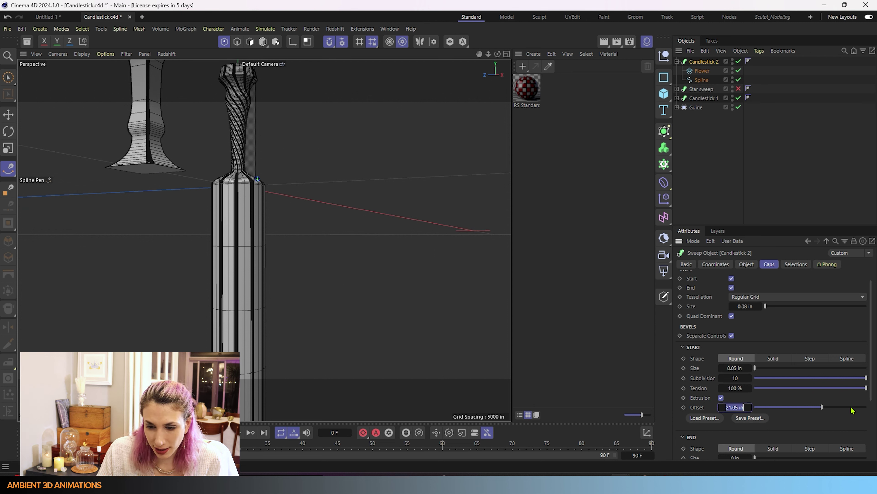
{"action": "key", "text": "BackSpace"}
{"action": "type", "text": "0"}
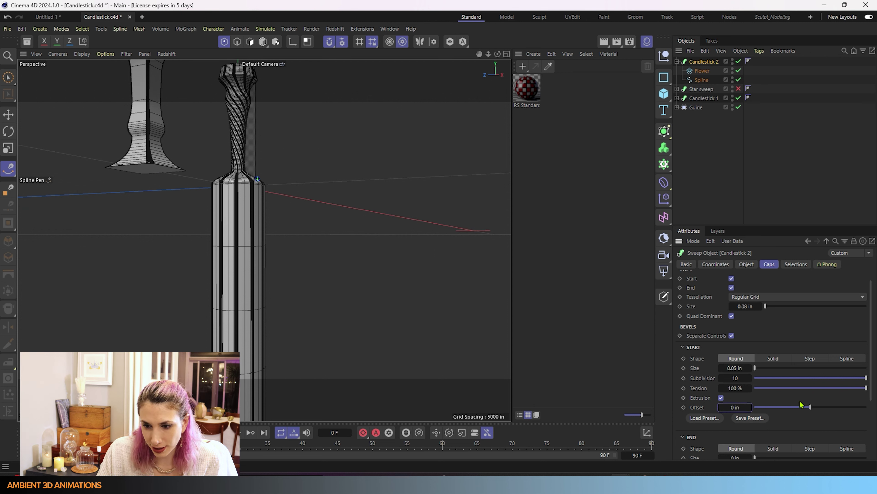
{"action": "key", "text": "Return"}
{"action": "left_click", "coordinate": [721, 397]}
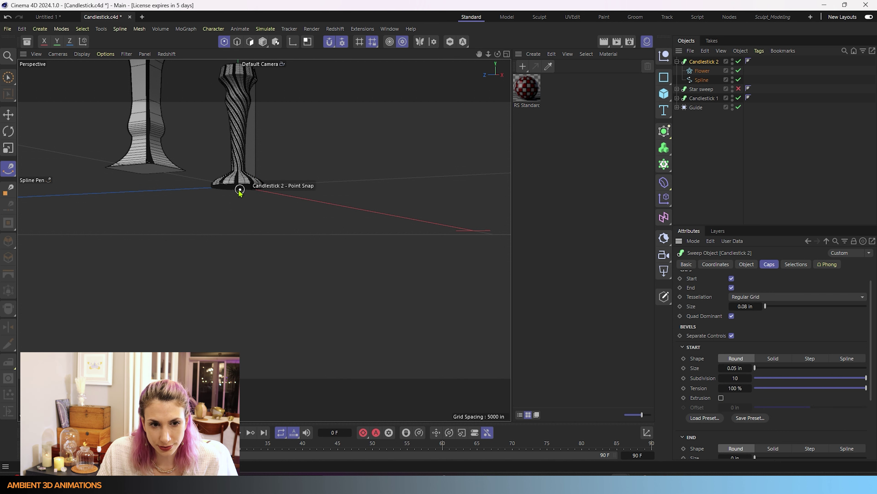
- Inspect the bevelled base from the side and below, and examine the top cap of the candlestick
{"action": "scroll", "coordinate": [239, 188], "scroll_direction": "up", "scroll_amount": 4}
{"action": "scroll", "coordinate": [270, 216], "scroll_direction": "up", "scroll_amount": 6}
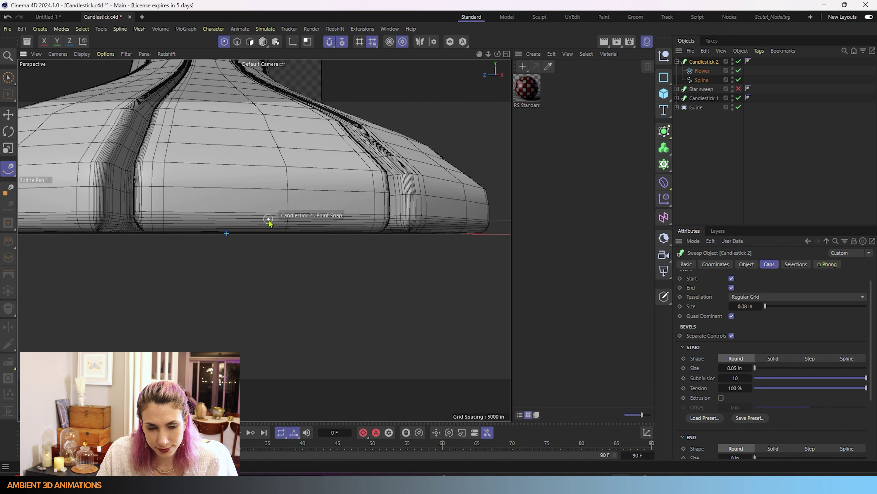
{"action": "left_click_drag", "start_coordinate": [311, 233], "coordinate": [270, 359], "text": "alt"}
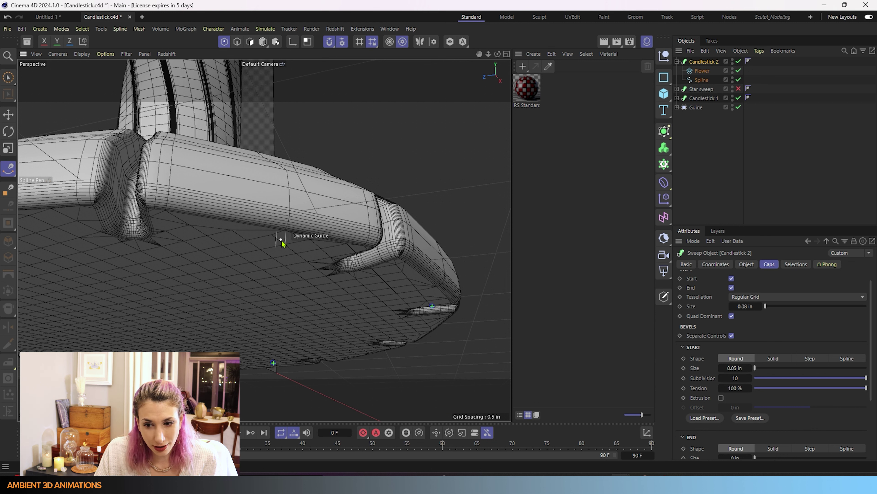
{"action": "scroll", "coordinate": [738, 320], "scroll_direction": "down", "scroll_amount": 2}
{"action": "scroll", "coordinate": [703, 359], "scroll_direction": "down", "scroll_amount": 2}
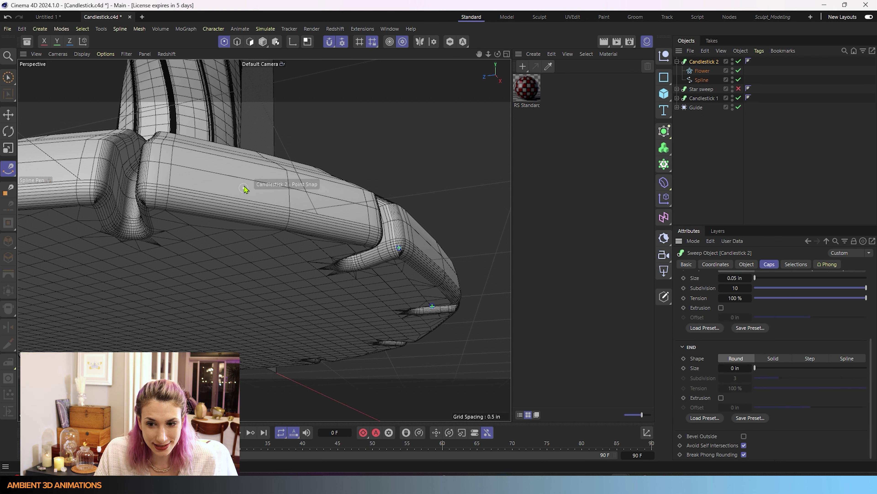
{"action": "scroll", "coordinate": [245, 190], "scroll_direction": "down", "scroll_amount": 5}
{"action": "left_click_drag", "start_coordinate": [244, 189], "coordinate": [313, 212], "text": "alt"}
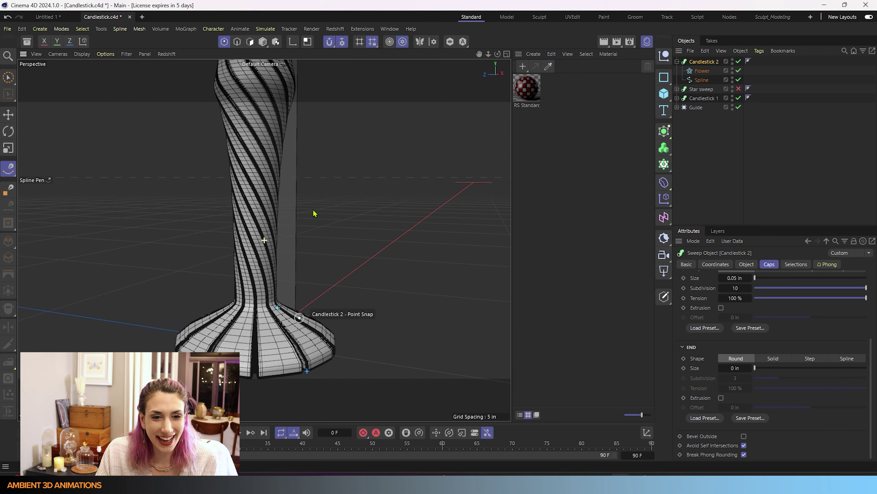
{"action": "scroll", "coordinate": [316, 263], "scroll_direction": "up", "scroll_amount": 3}
{"action": "left_click_drag", "start_coordinate": [318, 314], "coordinate": [327, 353], "text": "alt"}
{"action": "scroll", "coordinate": [221, 237], "scroll_direction": "up", "scroll_amount": 5}
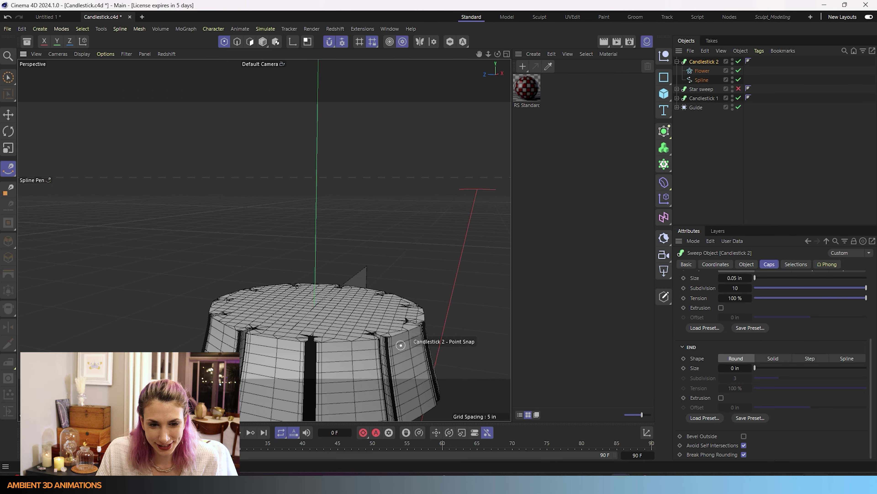
- Switch the end cap's bevel shape to Solid, set its size to 0.3 in, and inspect the top cap
{"action": "left_click", "coordinate": [774, 359]}
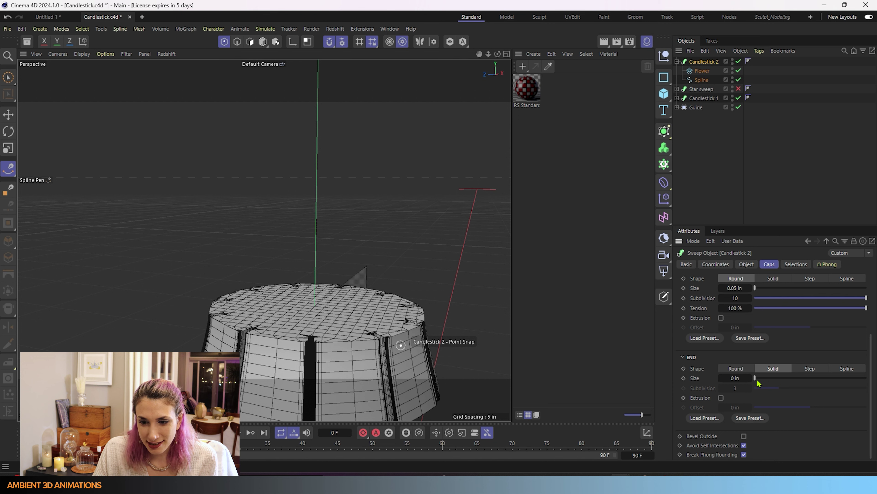
{"action": "left_click_drag", "start_coordinate": [760, 379], "coordinate": [780, 378]}
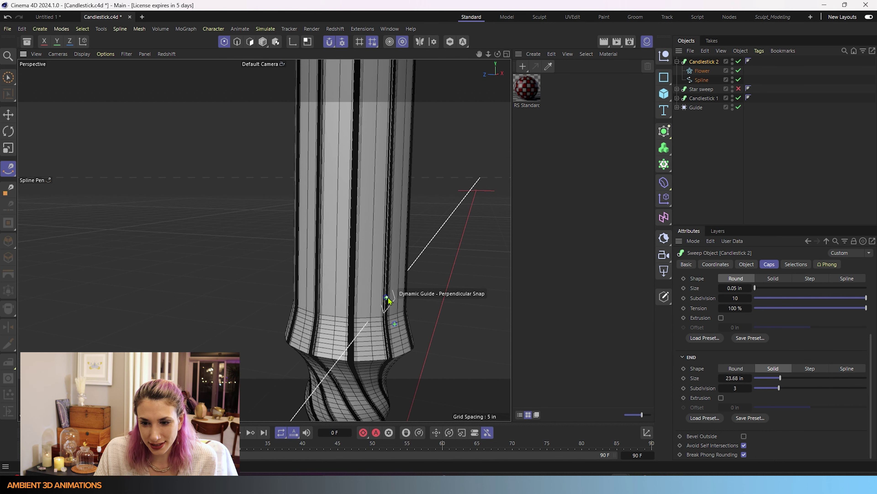
{"action": "double_click", "coordinate": [736, 378]}
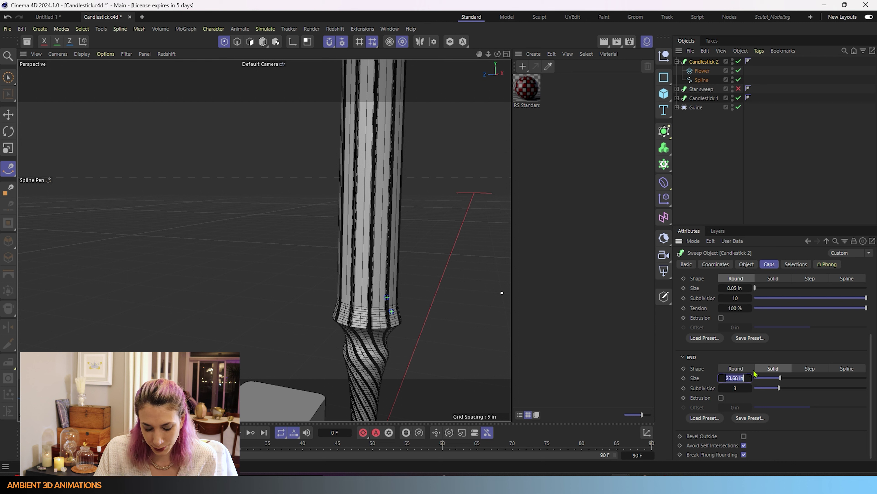
{"action": "key", "text": "BackSpace"}
{"action": "type", "text": "0.3"}
{"action": "key", "text": "Return"}
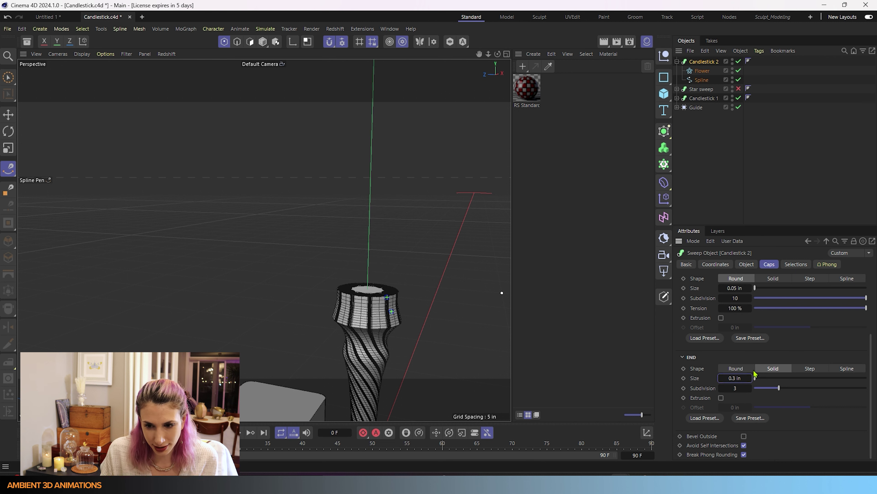
{"action": "scroll", "coordinate": [345, 263], "scroll_direction": "up", "scroll_amount": 6}
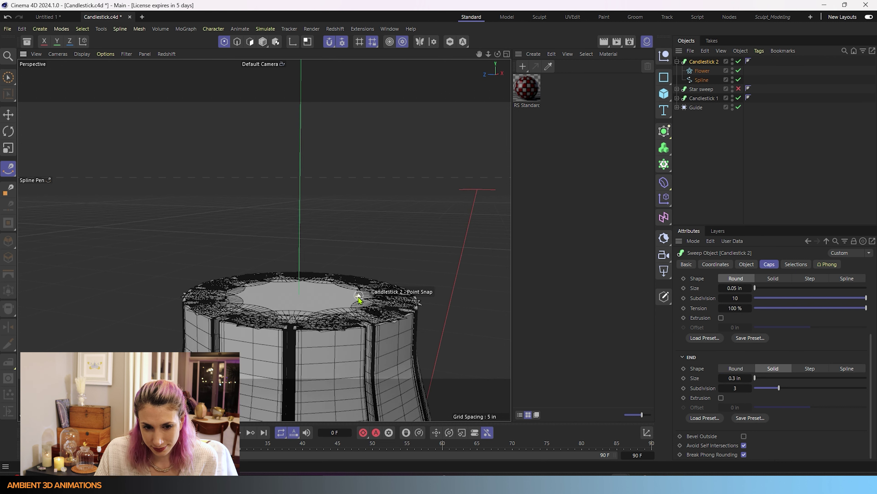
{"action": "scroll", "coordinate": [390, 335], "scroll_direction": "up", "scroll_amount": 2}
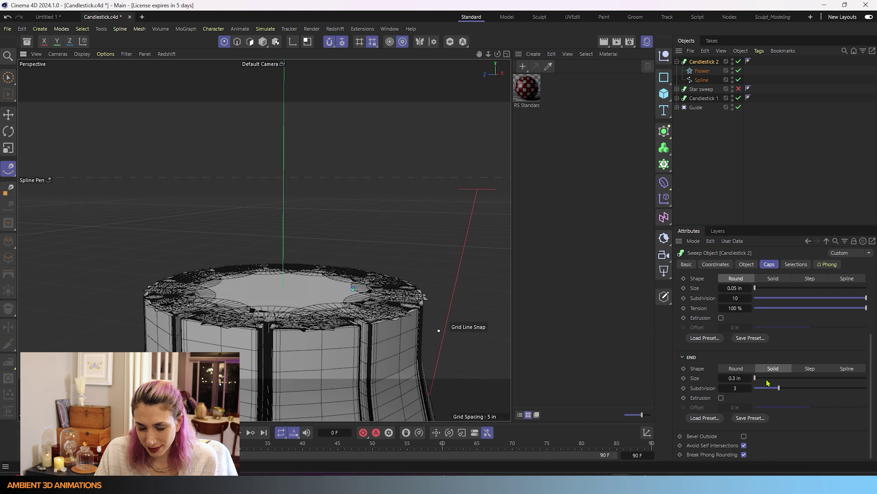
- Lower the end bevel's subdivision to 2 and reduce its size to 0.04 in
{"action": "left_click_drag", "start_coordinate": [779, 391], "coordinate": [766, 396]}
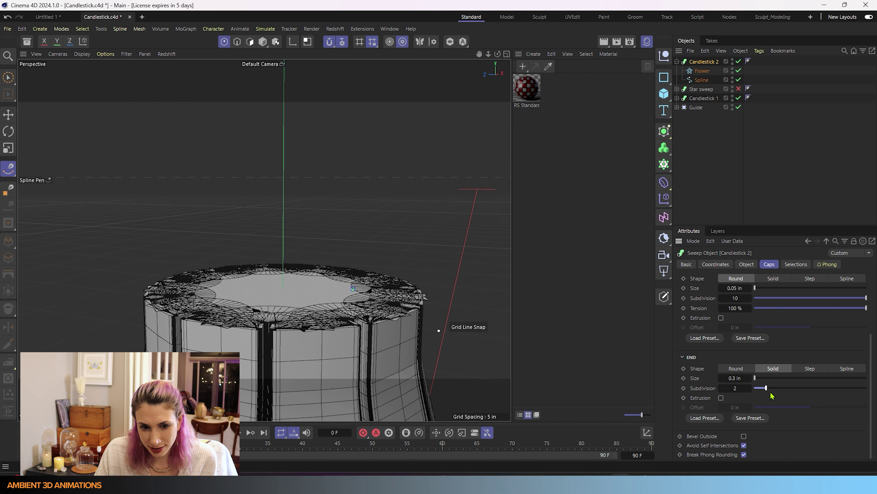
{"action": "left_click_drag", "start_coordinate": [754, 379], "coordinate": [729, 378]}
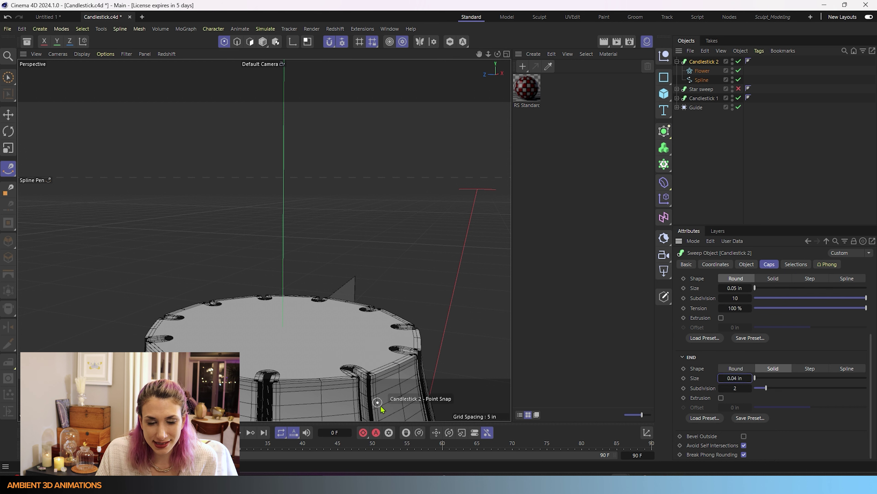
{"action": "scroll", "coordinate": [384, 369], "scroll_direction": "up", "scroll_amount": 3}
{"action": "left_click_drag", "start_coordinate": [359, 300], "coordinate": [345, 383], "text": "alt"}
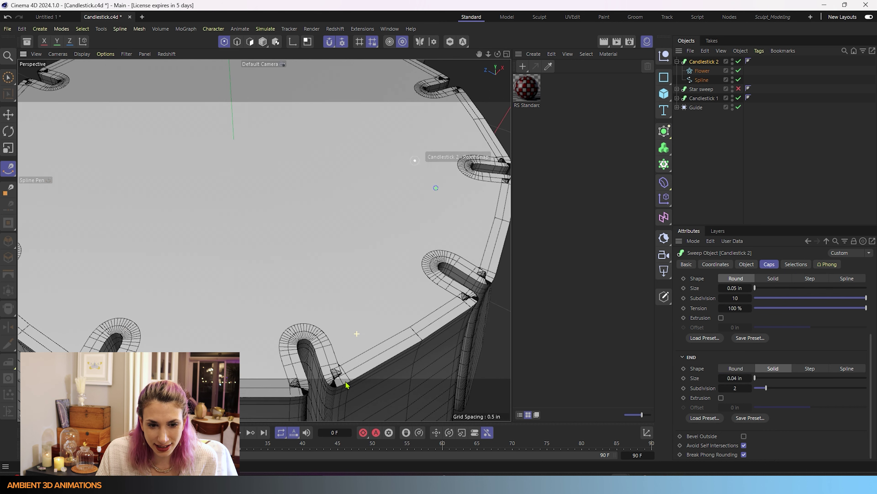
- Reduce the end bevel's size further to 0.02 in and inspect the notched corners of the top rim
{"action": "left_click_drag", "start_coordinate": [343, 345], "coordinate": [380, 275], "text": "alt"}
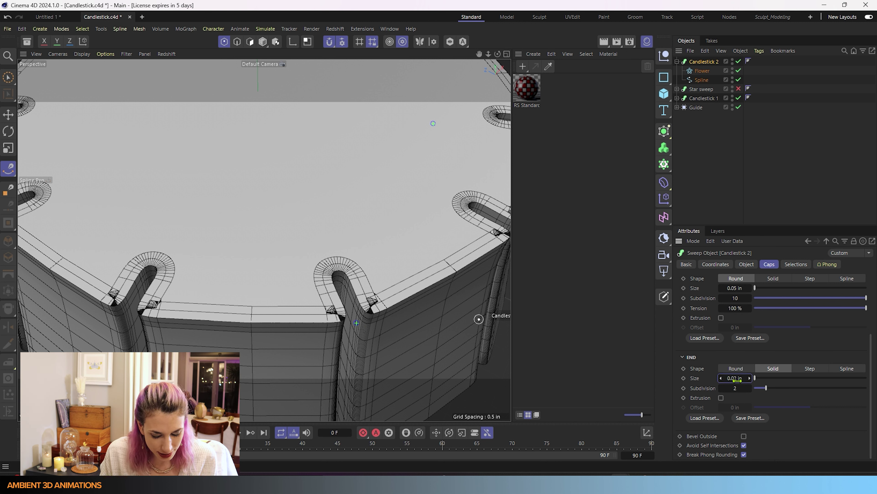
{"action": "scroll", "coordinate": [369, 316], "scroll_direction": "up", "scroll_amount": 5}
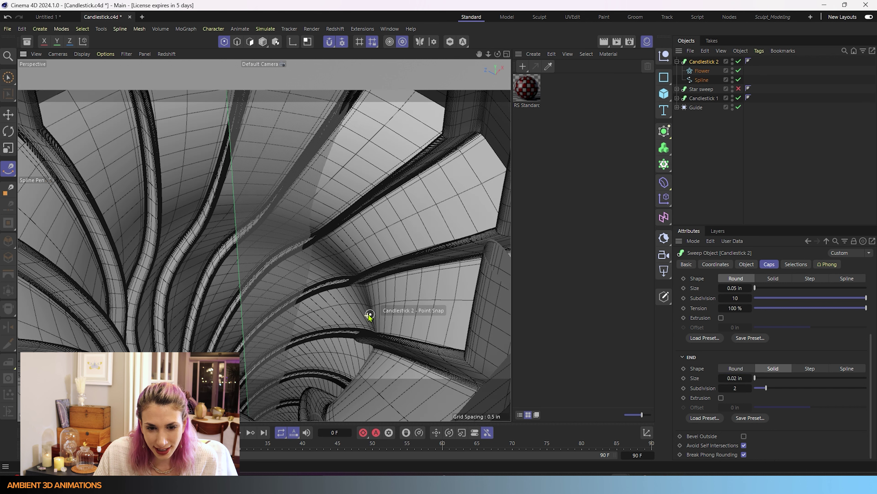
{"action": "scroll", "coordinate": [369, 315], "scroll_direction": "down", "scroll_amount": 5}
{"action": "scroll", "coordinate": [372, 316], "scroll_direction": "up", "scroll_amount": 3}
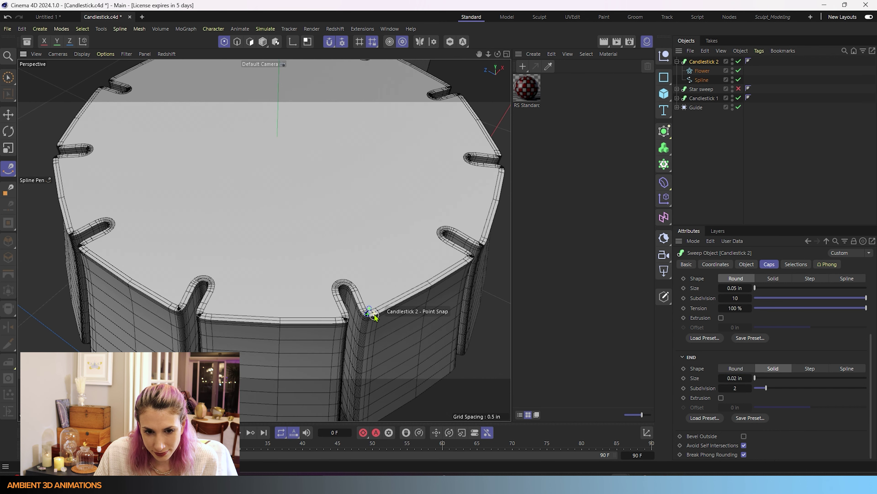
- Set the project's display view clipping to Tiny and zoom in close on a notch corner of the top rim
{"action": "scroll", "coordinate": [375, 315], "scroll_direction": "up", "scroll_amount": 4}
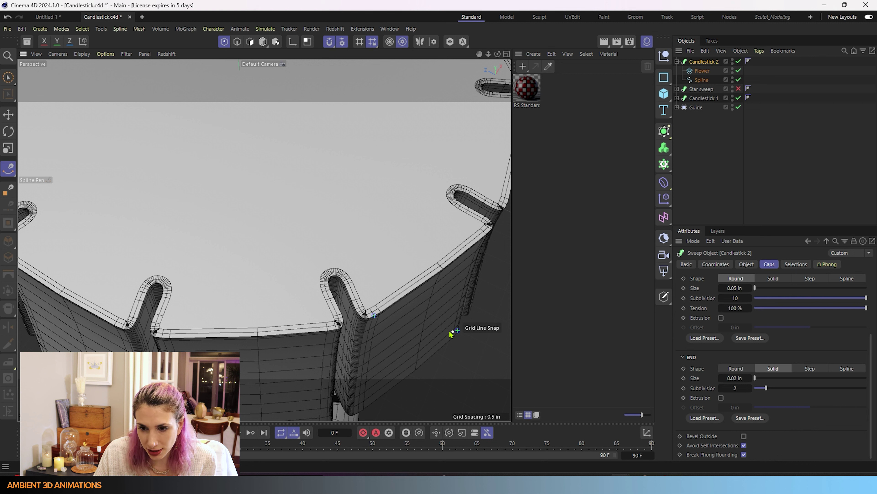
{"action": "key", "text": "ctrl+d"}
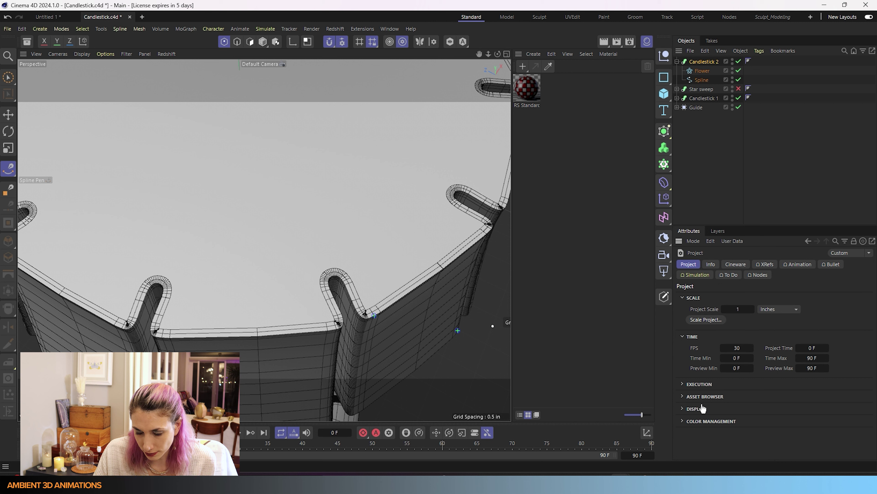
{"action": "left_click", "coordinate": [682, 409], "text": "ctrl"}
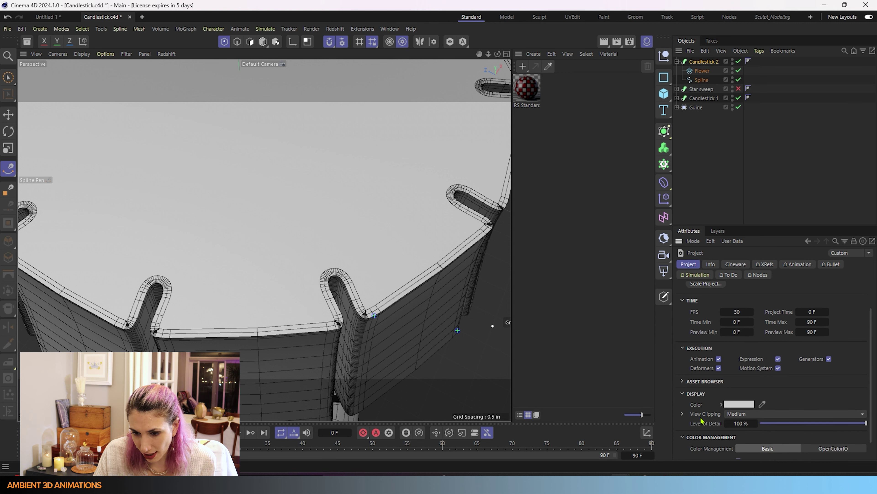
{"action": "left_click", "coordinate": [737, 414]}
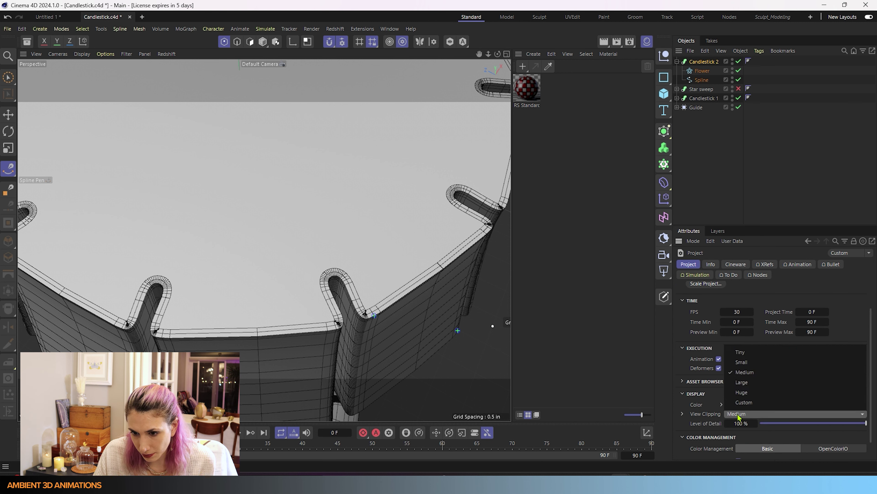
{"action": "left_click", "coordinate": [742, 352]}
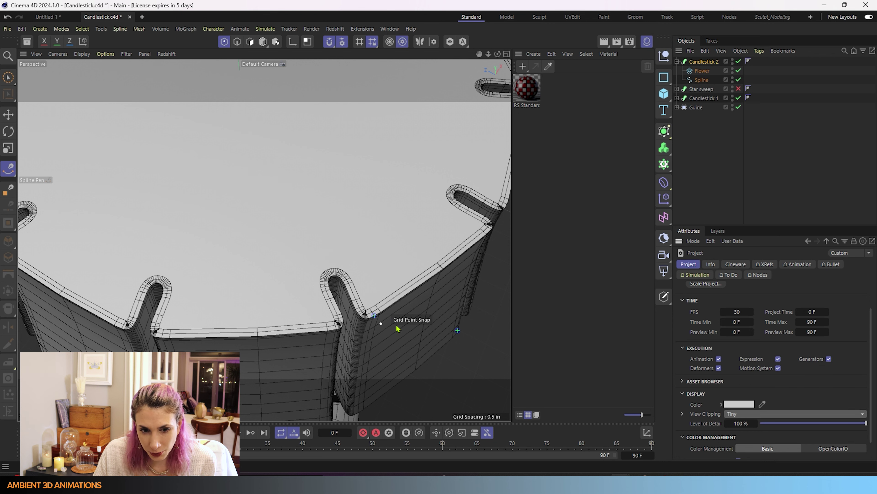
{"action": "scroll", "coordinate": [379, 325], "scroll_direction": "up", "scroll_amount": 2}
{"action": "scroll", "coordinate": [379, 325], "scroll_direction": "up", "scroll_amount": 6}
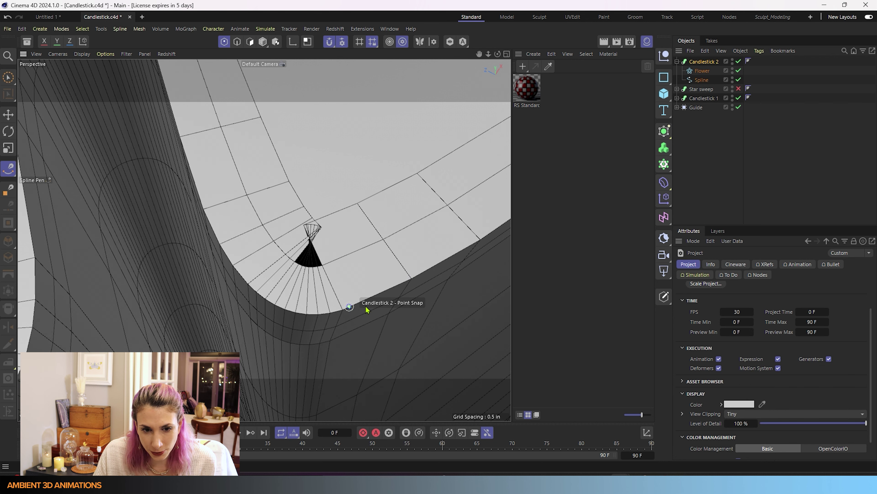
- Try the Large and Small view clipping presets and check how each displays the notch corner up close
{"action": "left_click", "coordinate": [748, 414]}
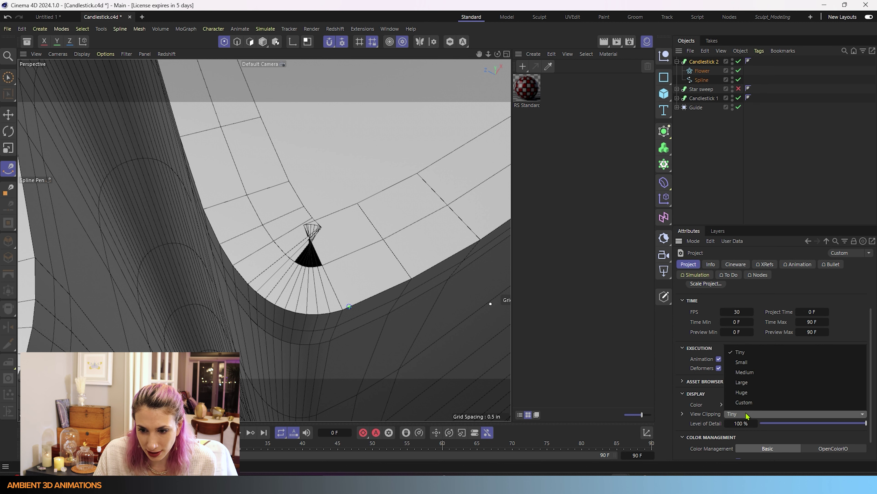
{"action": "left_click", "coordinate": [752, 382]}
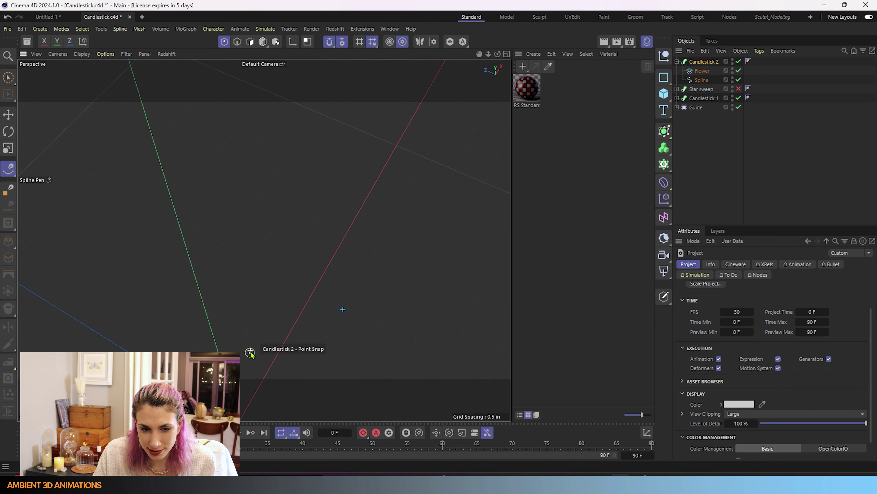
{"action": "left_click", "coordinate": [769, 415]}
{"action": "left_click", "coordinate": [762, 367]}
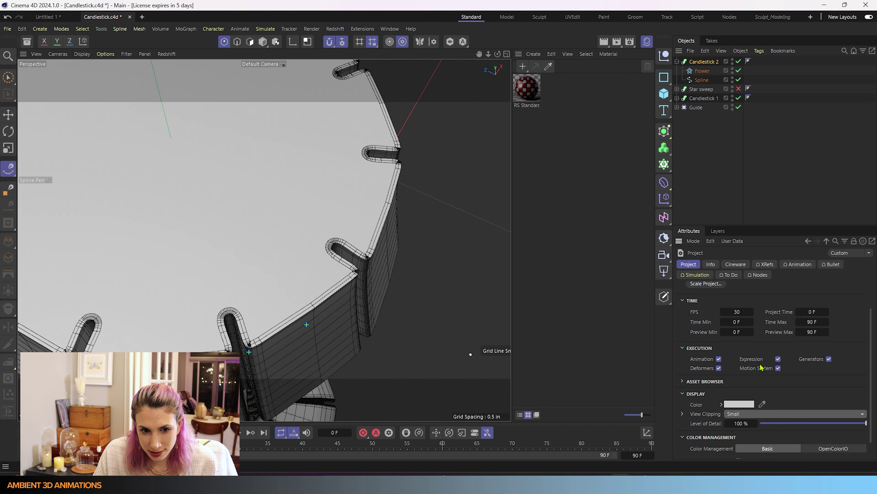
{"action": "scroll", "coordinate": [256, 351], "scroll_direction": "up", "scroll_amount": 5}
{"action": "scroll", "coordinate": [263, 363], "scroll_direction": "up", "scroll_amount": 3}
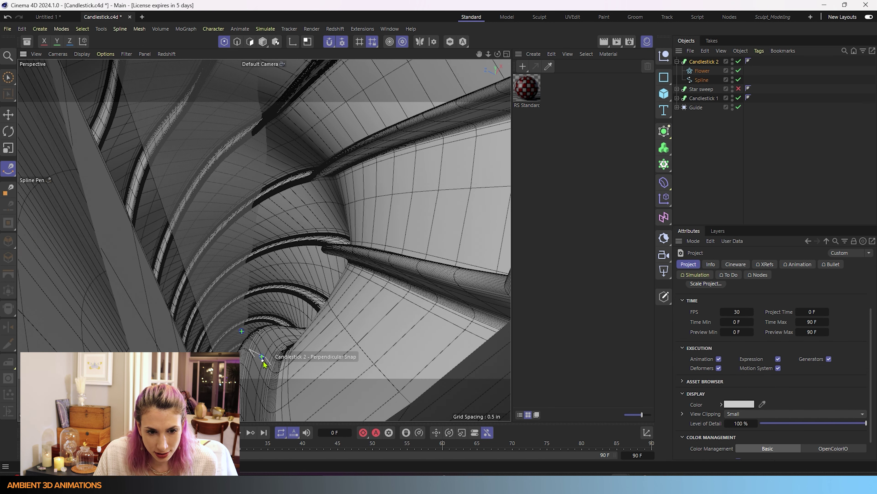
{"action": "scroll", "coordinate": [263, 364], "scroll_direction": "down", "scroll_amount": 5}
{"action": "scroll", "coordinate": [264, 363], "scroll_direction": "up", "scroll_amount": 3}
{"action": "scroll", "coordinate": [263, 364], "scroll_direction": "up", "scroll_amount": 3}
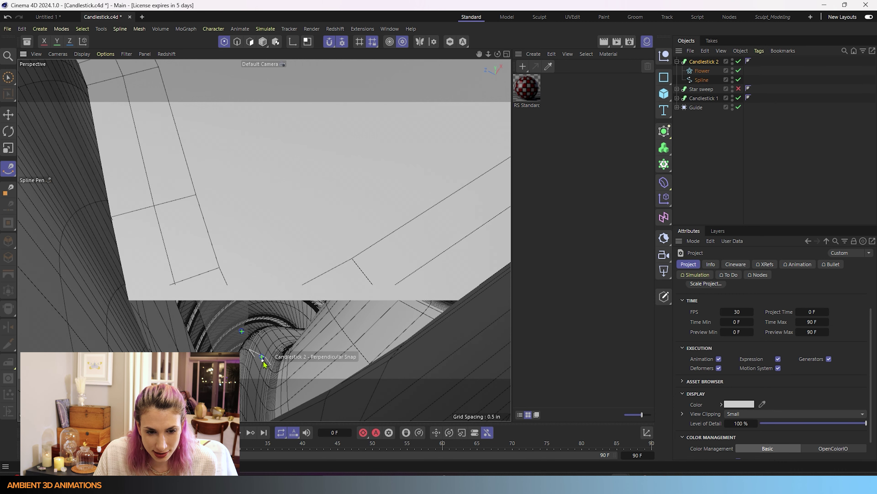
{"action": "scroll", "coordinate": [263, 363], "scroll_direction": "down", "scroll_amount": 3}
- Set the view clipping back to Tiny and inspect the overlapping bevel mesh at the notch corner
{"action": "left_click", "coordinate": [774, 414]}
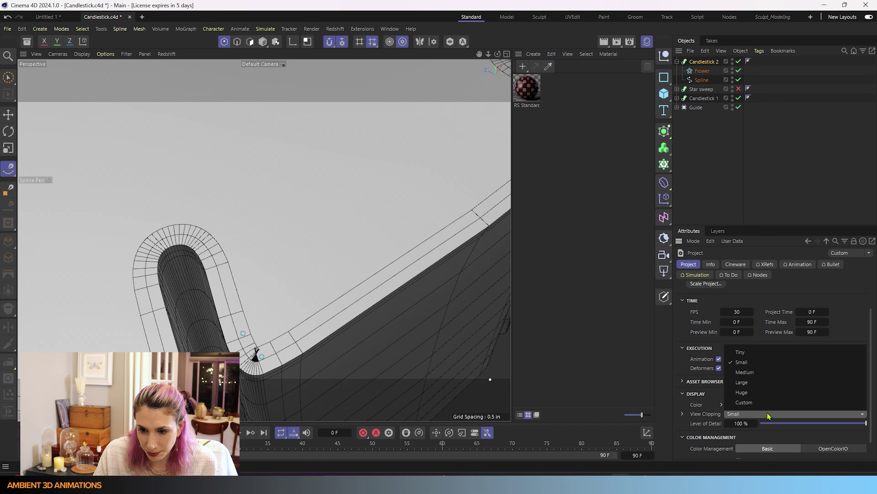
{"action": "left_click", "coordinate": [741, 352]}
{"action": "scroll", "coordinate": [259, 346], "scroll_direction": "up", "scroll_amount": 5}
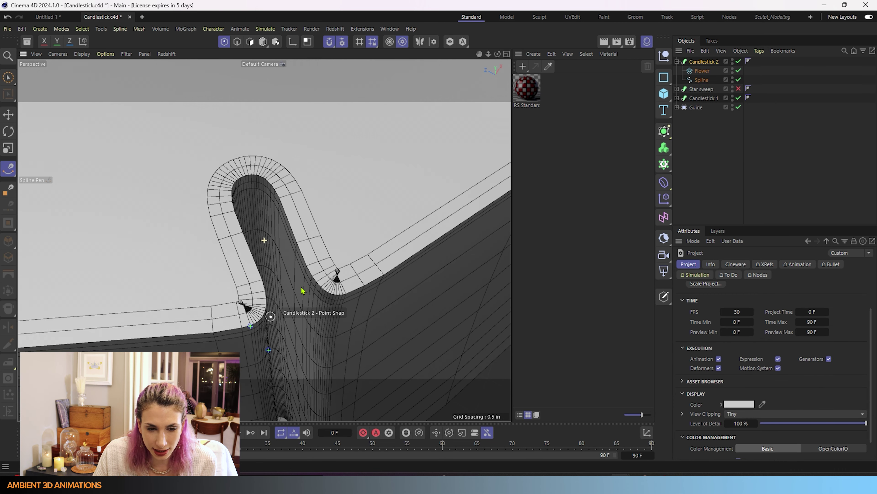
{"action": "scroll", "coordinate": [373, 277], "scroll_direction": "up", "scroll_amount": 2}
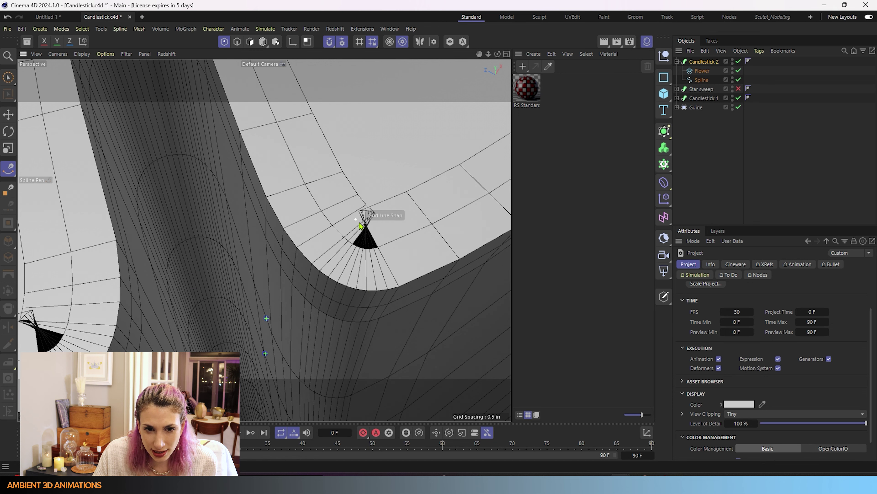
{"action": "scroll", "coordinate": [365, 221], "scroll_direction": "up", "scroll_amount": 2}
{"action": "scroll", "coordinate": [365, 226], "scroll_direction": "up", "scroll_amount": 2}
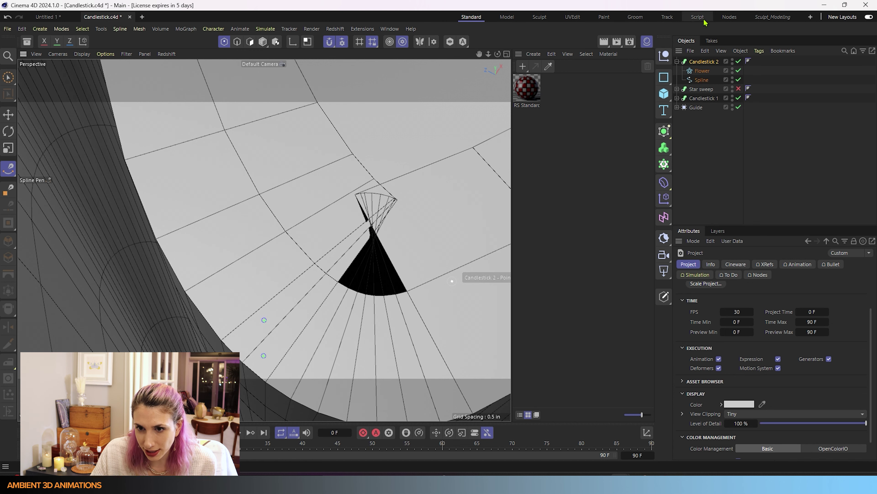
- Set the Candlestick 2 end bevel's size to 0.01 in and inspect the notch corner's mesh
{"action": "left_click", "coordinate": [702, 62]}
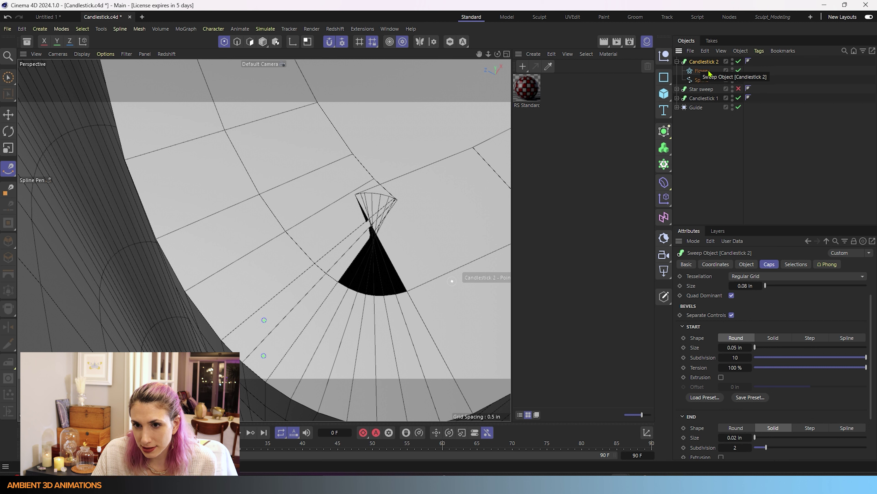
{"action": "double_click", "coordinate": [735, 437]}
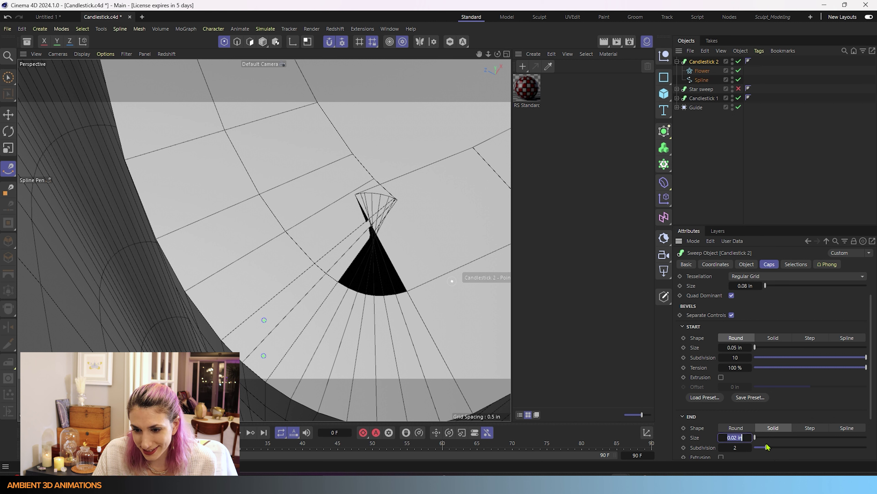
{"action": "key", "text": "Right"}
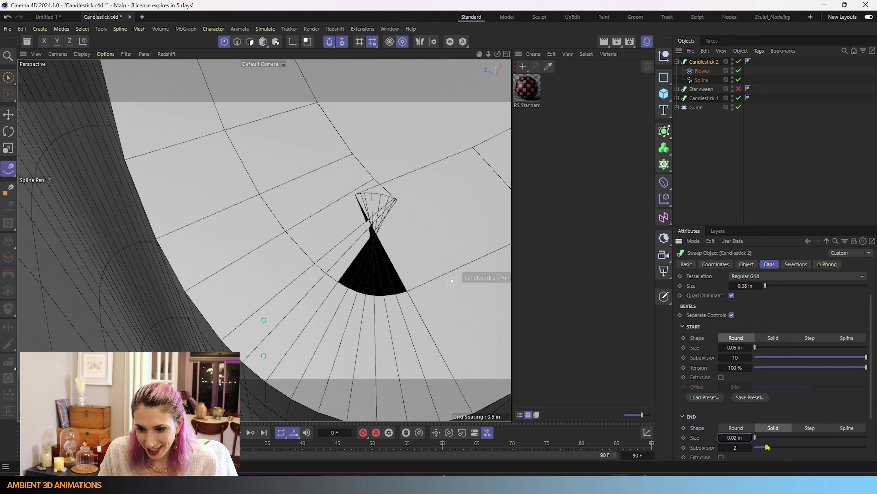
{"action": "key", "text": "Left"}
{"action": "key", "text": "Left"}
{"action": "key", "text": "Left"}
{"action": "key", "text": "BackSpace"}
{"action": "type", "text": "1"}
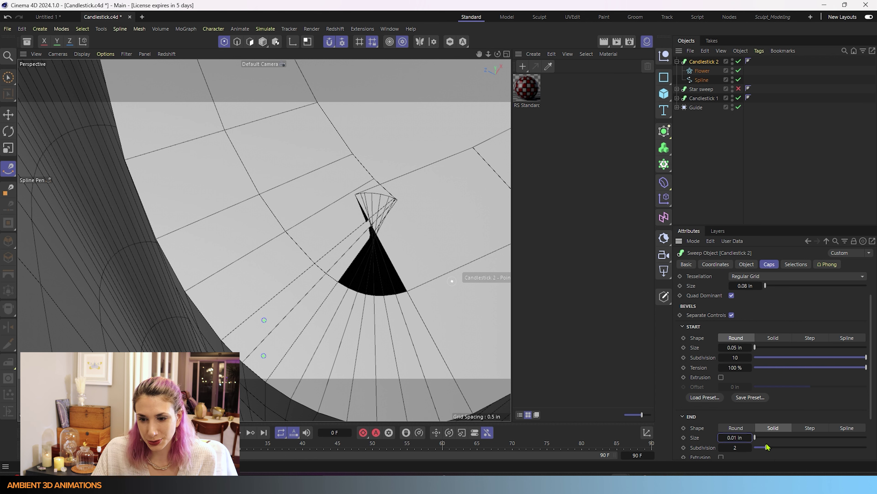
{"action": "key", "text": "Return"}
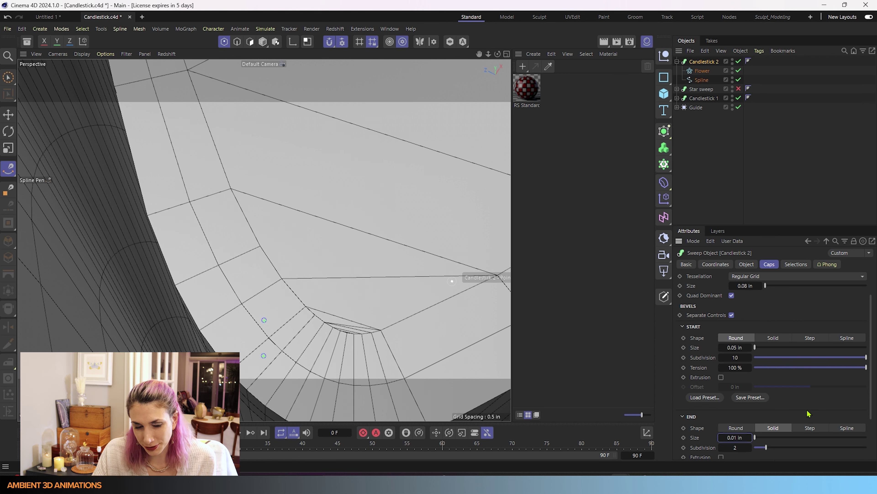
{"action": "scroll", "coordinate": [420, 353], "scroll_direction": "down", "scroll_amount": 5}
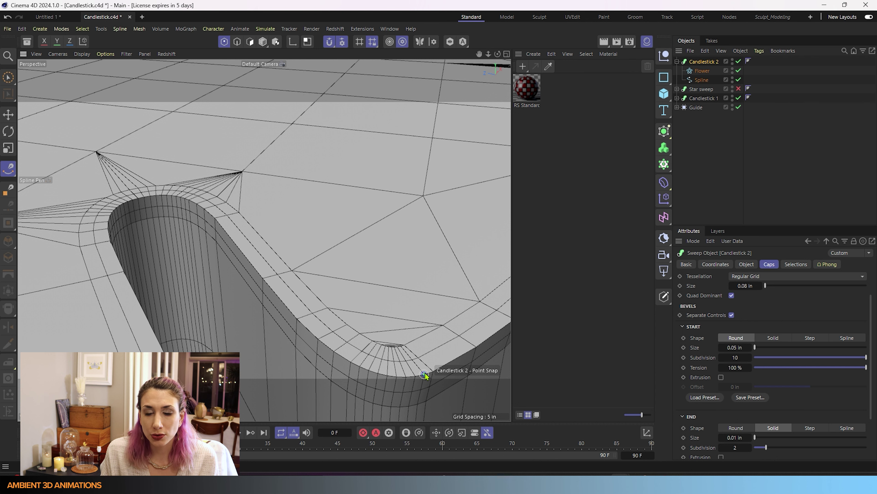
{"action": "left_click", "coordinate": [424, 373]}
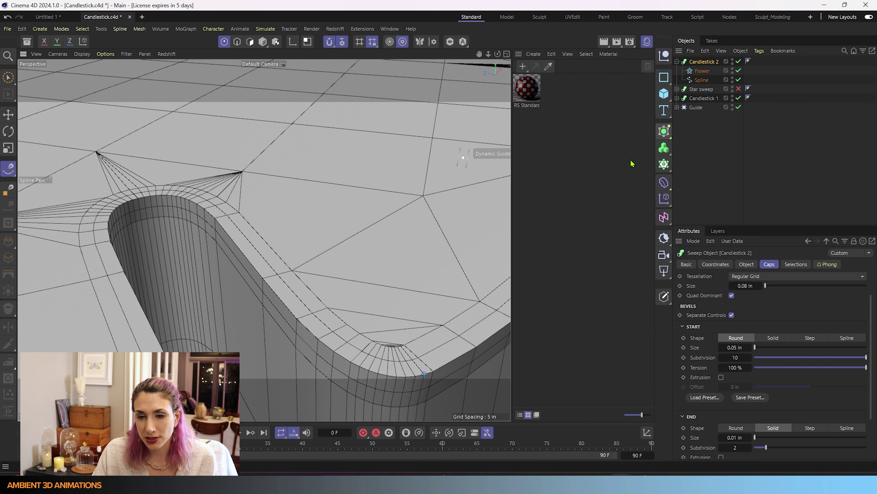
{"action": "scroll", "coordinate": [382, 247], "scroll_direction": "down", "scroll_amount": 10}
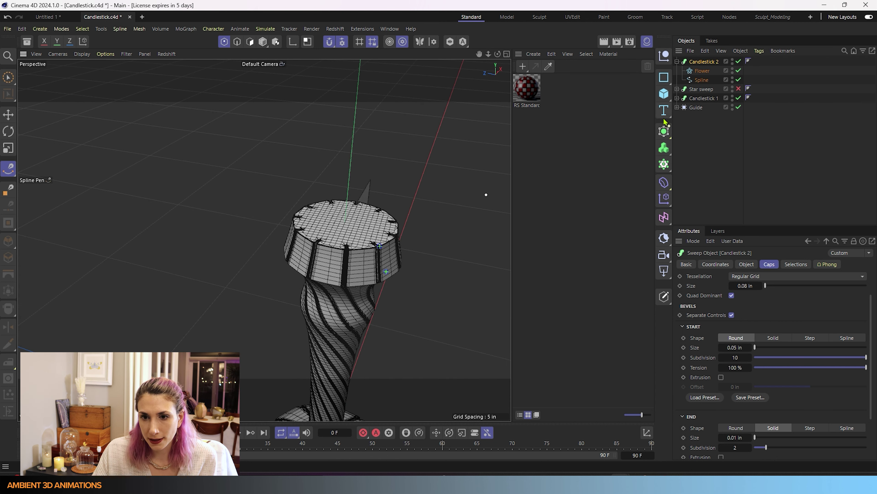
- Add a default cube and nest it under a new Subdivision Surface to demonstrate smoothing
{"action": "left_click", "coordinate": [664, 93]}
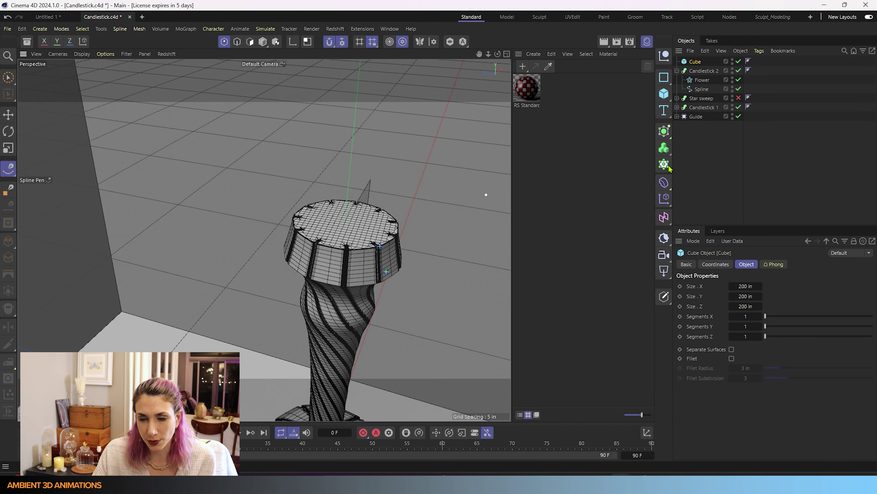
{"action": "scroll", "coordinate": [337, 307], "scroll_direction": "down", "scroll_amount": 15}
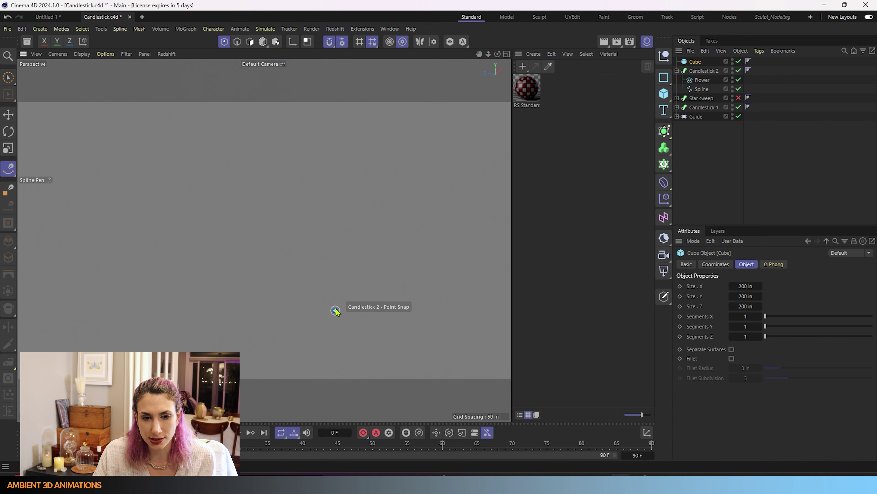
{"action": "scroll", "coordinate": [336, 310], "scroll_direction": "down", "scroll_amount": 10}
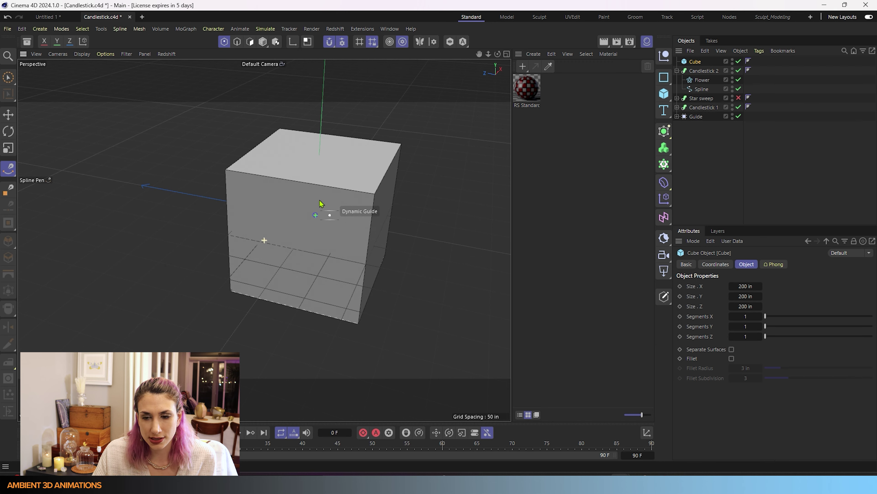
{"action": "left_click", "coordinate": [664, 131]}
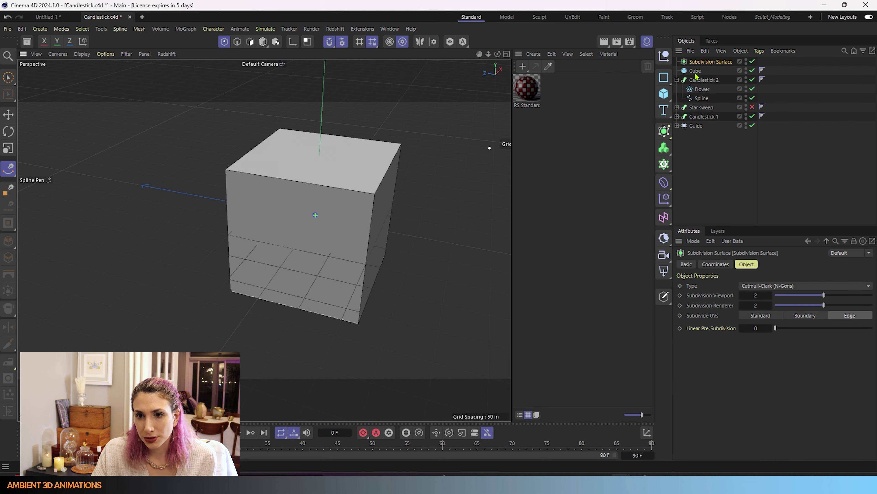
{"action": "left_click_drag", "start_coordinate": [693, 71], "coordinate": [703, 63]}
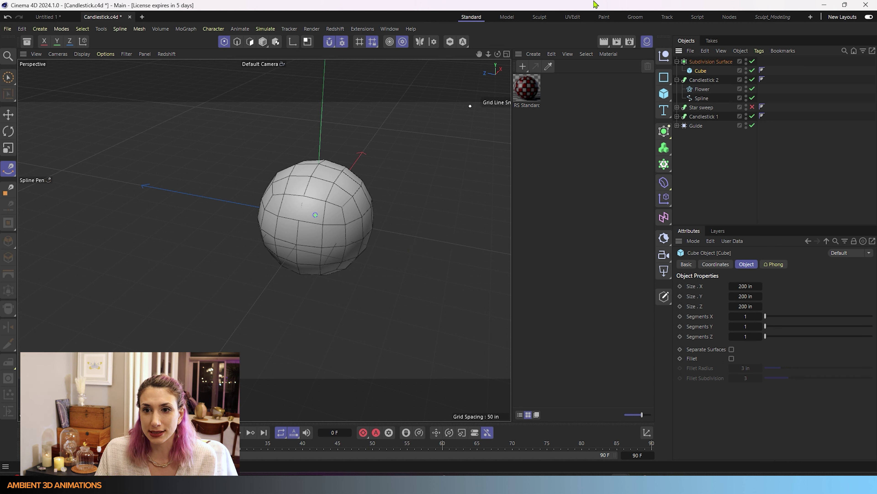
- Disable the Subdivision Surface, delete it together with its cube, and reselect Candlestick 2
{"action": "left_click", "coordinate": [752, 61]}
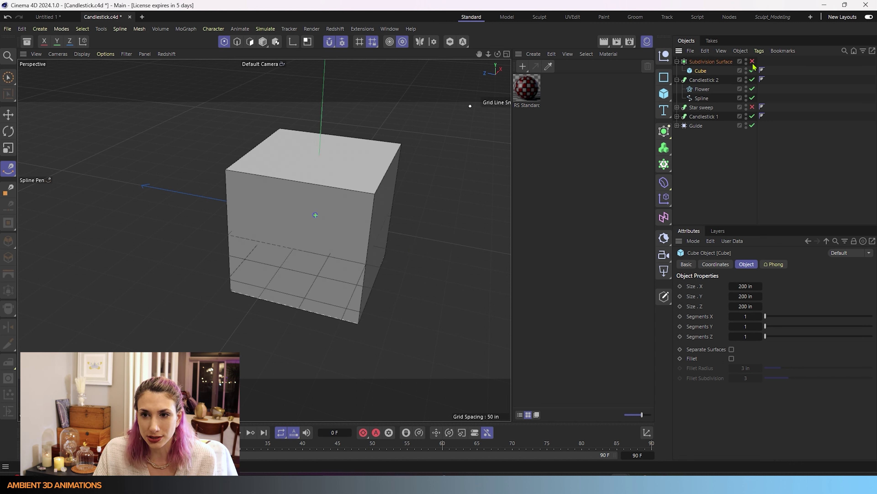
{"action": "left_click", "coordinate": [720, 64]}
{"action": "key", "text": "Delete"}
{"action": "left_click", "coordinate": [714, 64]}
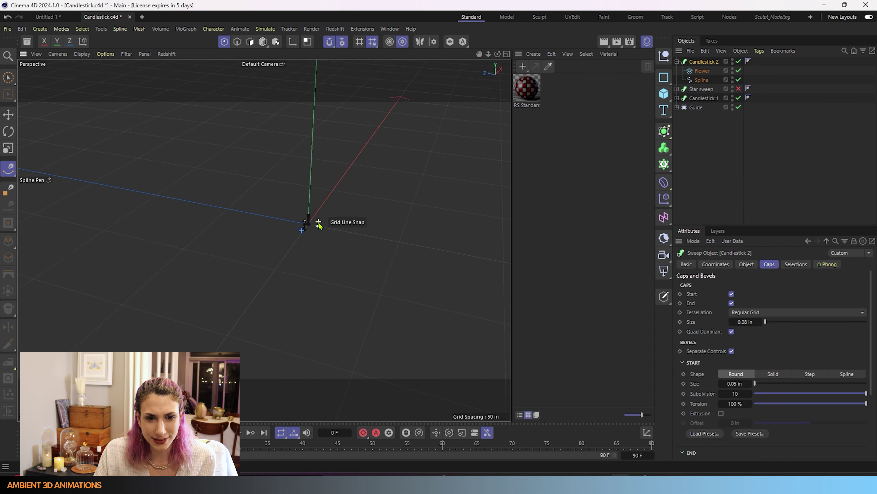
{"action": "scroll", "coordinate": [306, 228], "scroll_direction": "up", "scroll_amount": 10}
{"action": "scroll", "coordinate": [275, 204], "scroll_direction": "up", "scroll_amount": 10}
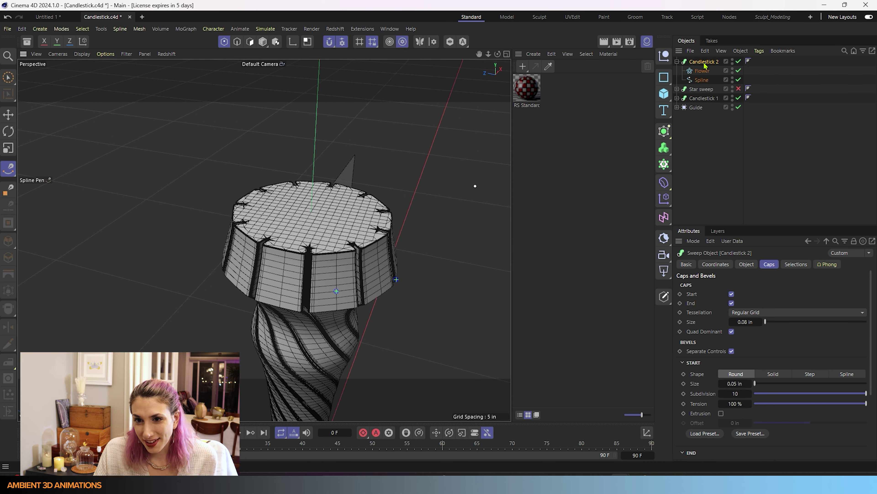
- Switch the end bevel's shape to Step and raise its size to 1.42 in
{"action": "left_click", "coordinate": [773, 374]}
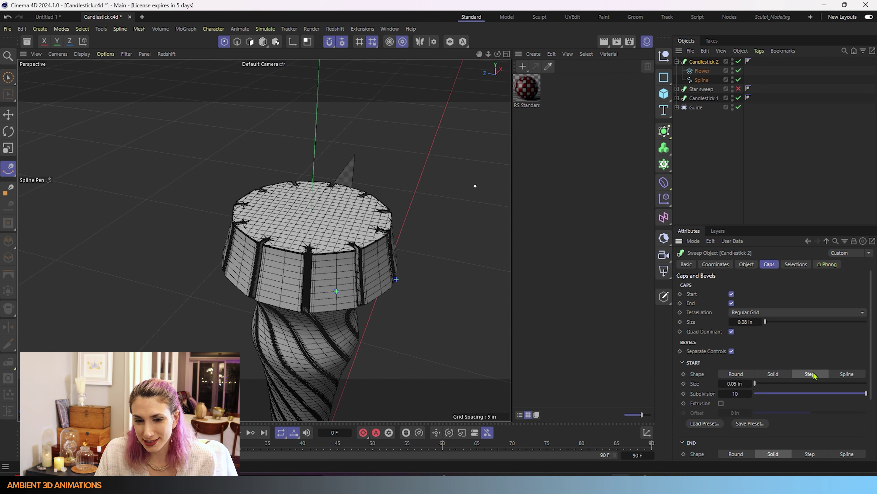
{"action": "key", "text": "ctrl+z"}
{"action": "scroll", "coordinate": [772, 374], "scroll_direction": "down", "scroll_amount": 3}
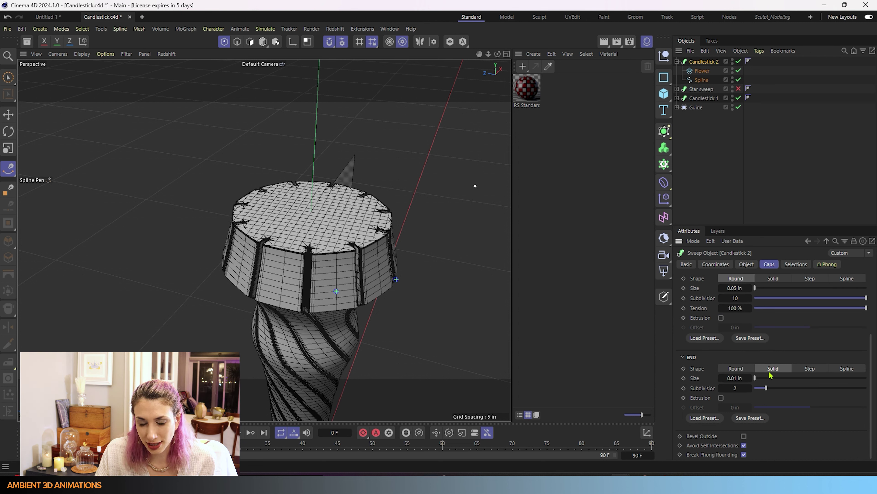
{"action": "left_click", "coordinate": [810, 369]}
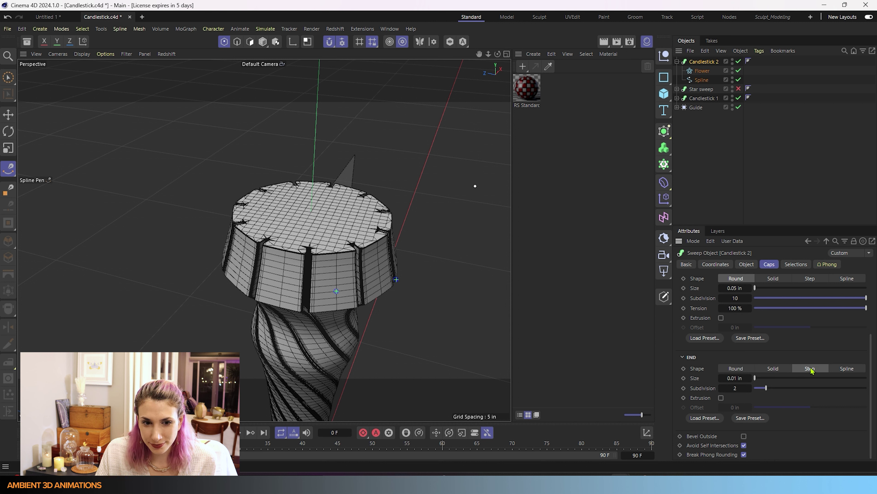
{"action": "left_click_drag", "start_coordinate": [755, 378], "coordinate": [756, 380]}
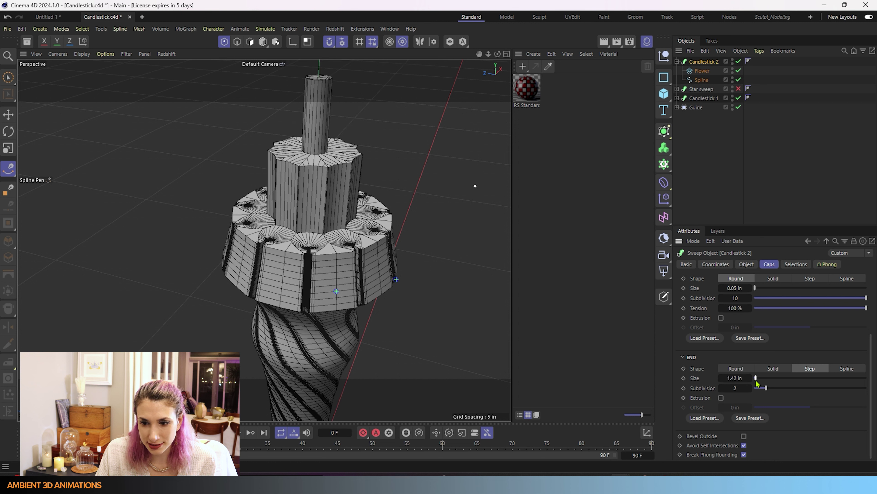
- Set the size of Candlestick 2's Step end bevel to 0.2 in
{"action": "left_click", "coordinate": [736, 381]}
{"action": "key", "text": "BackSpace"}
{"action": "type", "text": "."}
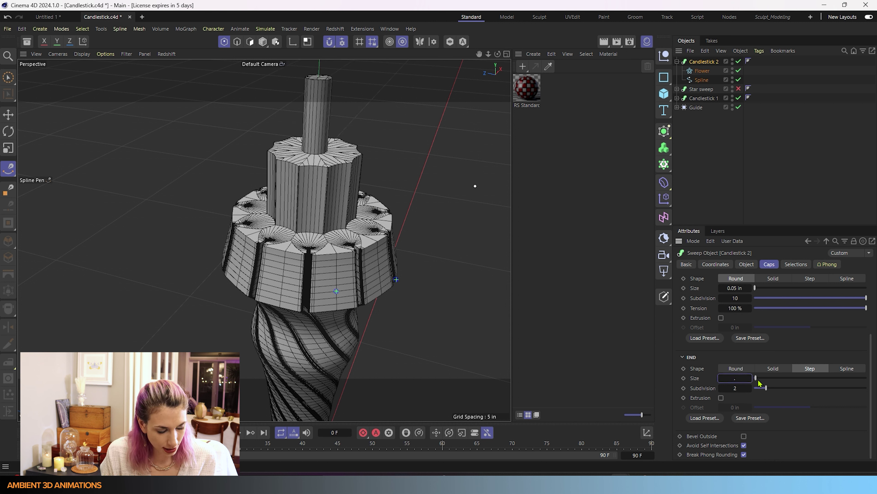
{"action": "type", "text": "2"}
{"action": "key", "text": "Return"}
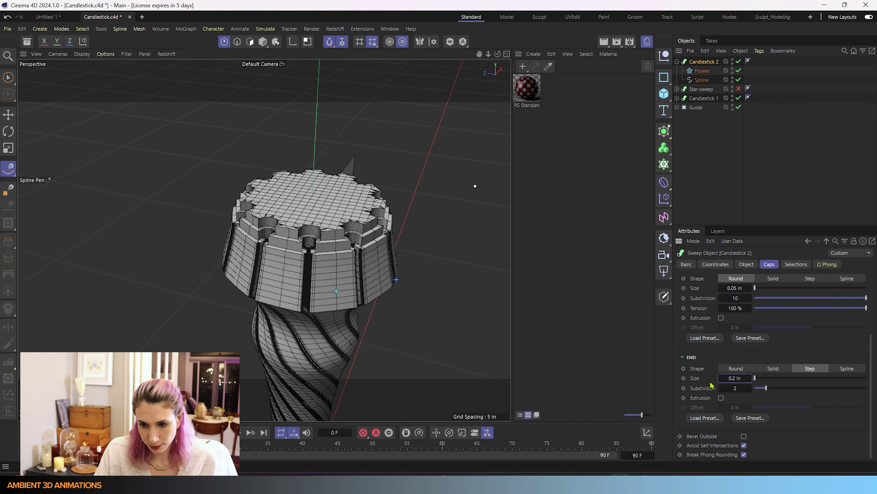
{"action": "scroll", "coordinate": [346, 239], "scroll_direction": "up", "scroll_amount": 6}
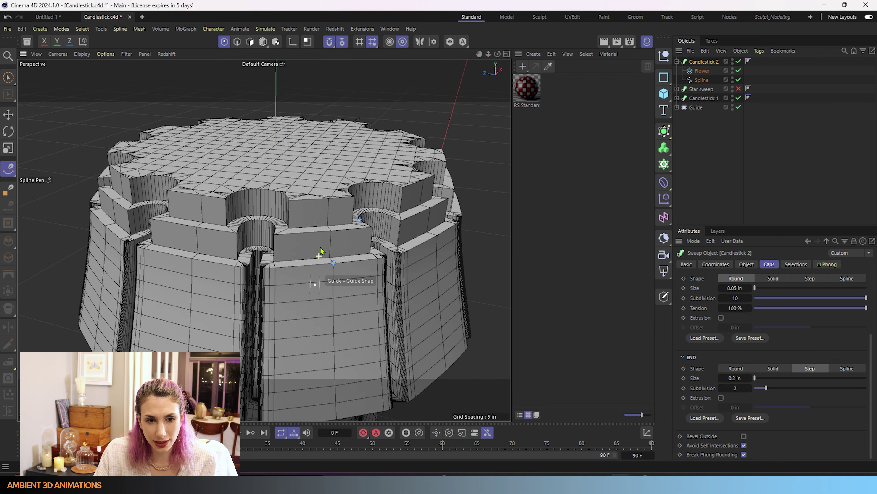
- Set the Step end bevel's subdivision to 4 and inspect the resulting steps around the candlestick top
{"action": "left_click", "coordinate": [751, 391]}
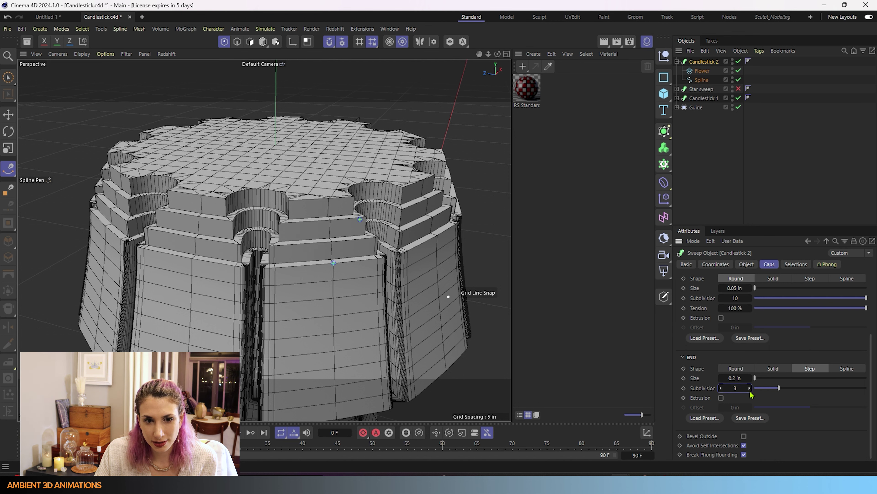
{"action": "scroll", "coordinate": [238, 242], "scroll_direction": "down", "scroll_amount": 5}
{"action": "left_click_drag", "start_coordinate": [311, 251], "coordinate": [292, 234], "text": "alt"}
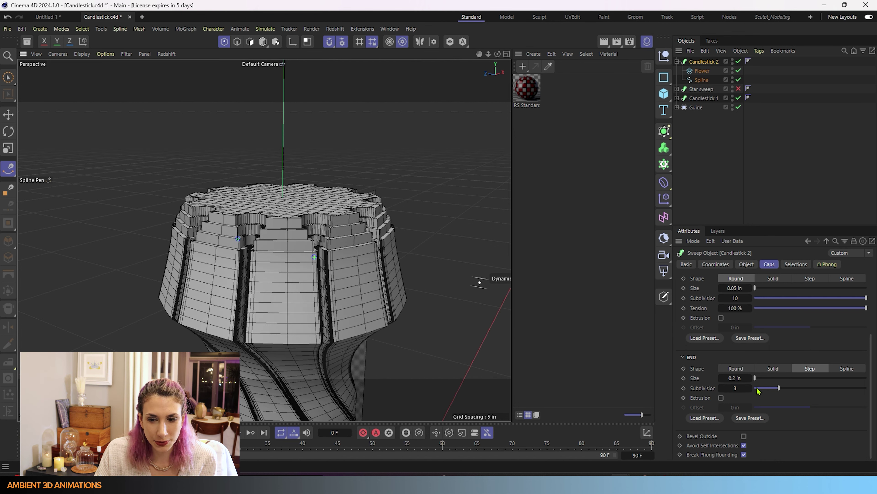
{"action": "left_click", "coordinate": [750, 389]}
{"action": "left_click", "coordinate": [750, 388]}
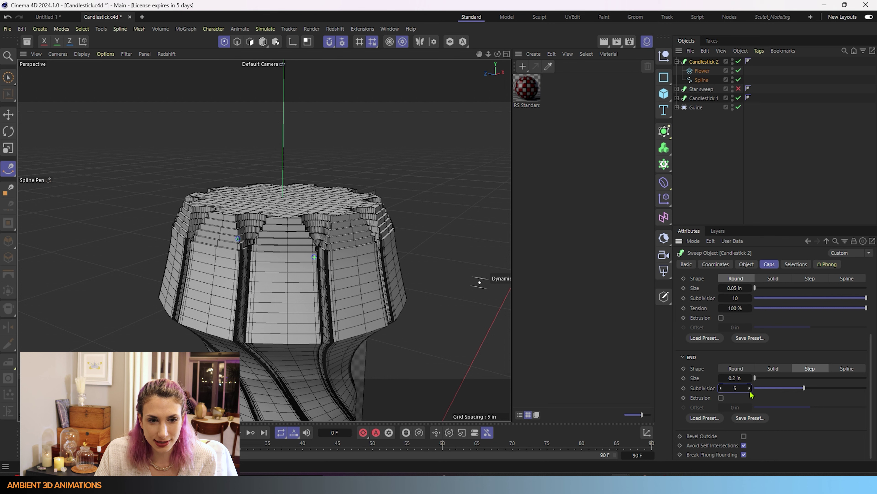
{"action": "left_click", "coordinate": [722, 388]}
{"action": "left_click_drag", "start_coordinate": [276, 346], "coordinate": [280, 241], "text": "alt"}
{"action": "scroll", "coordinate": [281, 241], "scroll_direction": "down", "scroll_amount": 2}
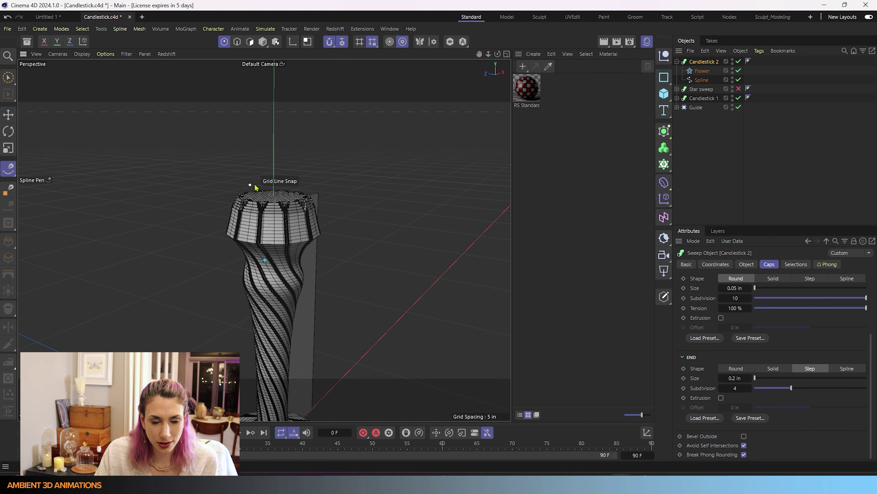
{"action": "scroll", "coordinate": [258, 181], "scroll_direction": "up", "scroll_amount": 3}
{"action": "scroll", "coordinate": [304, 289], "scroll_direction": "down", "scroll_amount": 2}
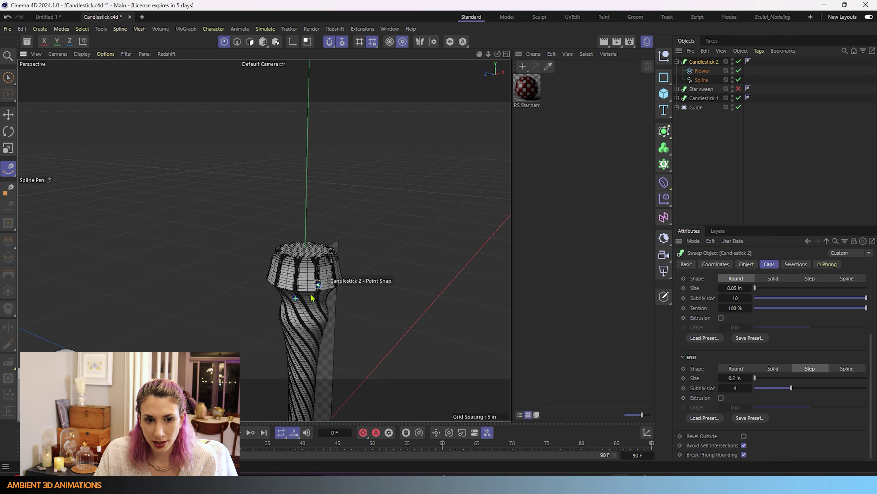
{"action": "scroll", "coordinate": [304, 273], "scroll_direction": "up", "scroll_amount": 2}
{"action": "left_click_drag", "start_coordinate": [304, 265], "coordinate": [283, 206], "text": "alt"}
{"action": "scroll", "coordinate": [283, 206], "scroll_direction": "up", "scroll_amount": 3}
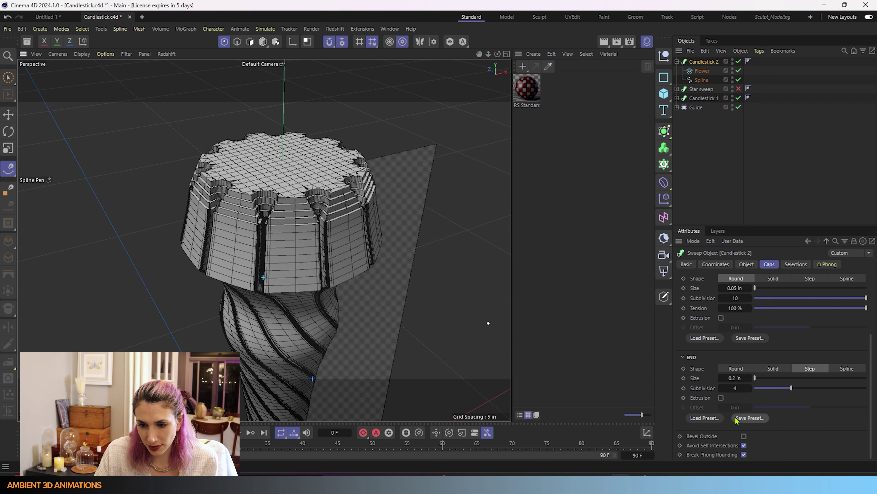
- Try the Spline shape on the end bevel with an added, bowed curve point and adjusted start handle, and return to Step
{"action": "left_click", "coordinate": [847, 368]}
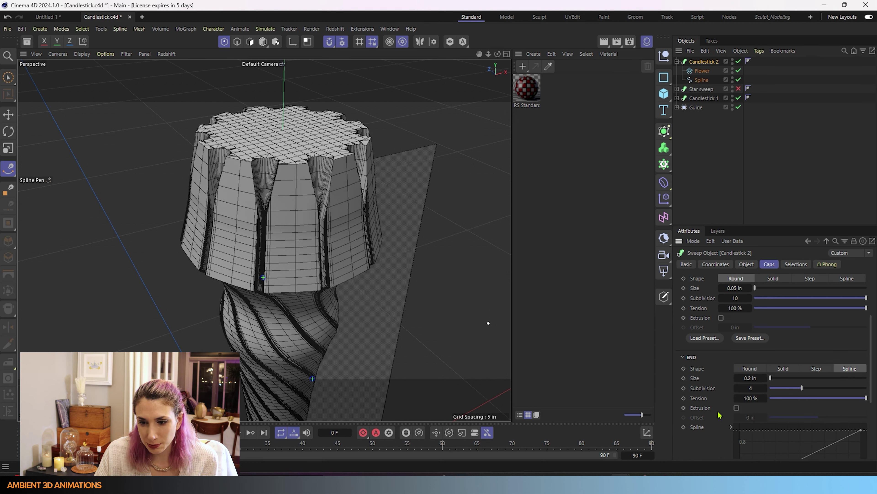
{"action": "scroll", "coordinate": [720, 415], "scroll_direction": "down", "scroll_amount": 3}
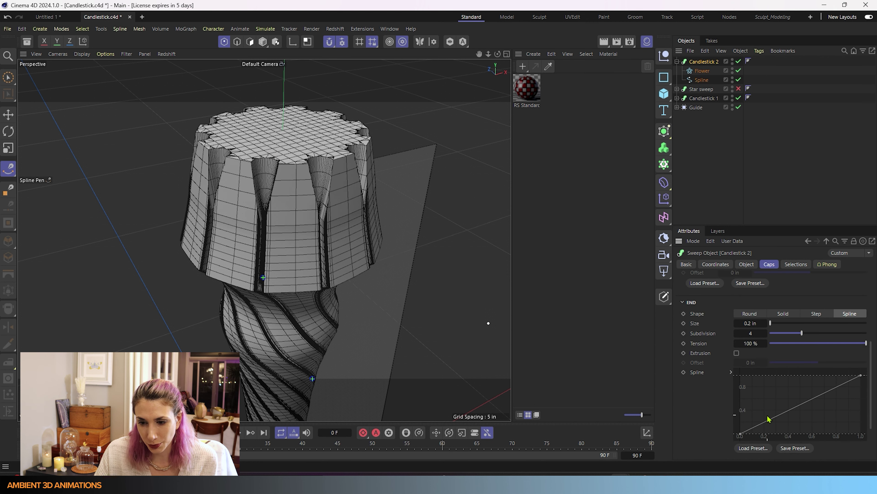
{"action": "left_click", "coordinate": [777, 415], "text": "ctrl"}
{"action": "left_click_drag", "start_coordinate": [777, 415], "coordinate": [836, 419]}
{"action": "left_click", "coordinate": [861, 376]}
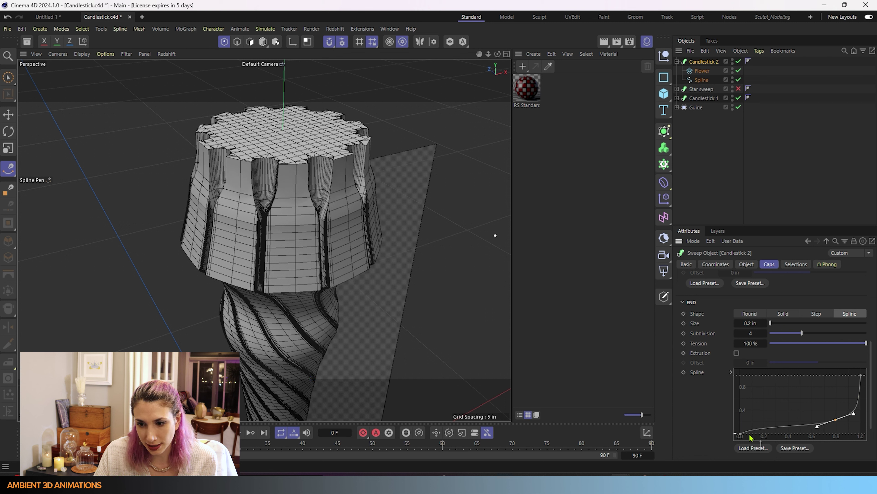
{"action": "left_click", "coordinate": [741, 434]}
{"action": "left_click_drag", "start_coordinate": [755, 428], "coordinate": [773, 433]}
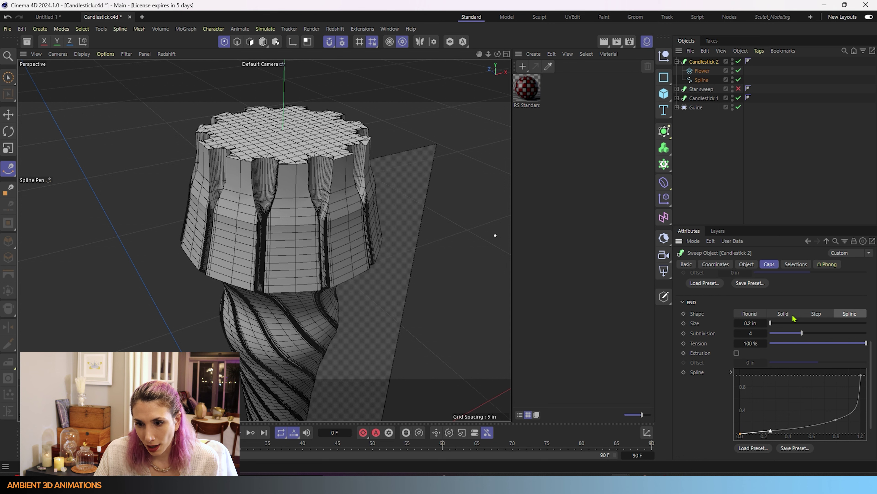
{"action": "left_click", "coordinate": [813, 315]}
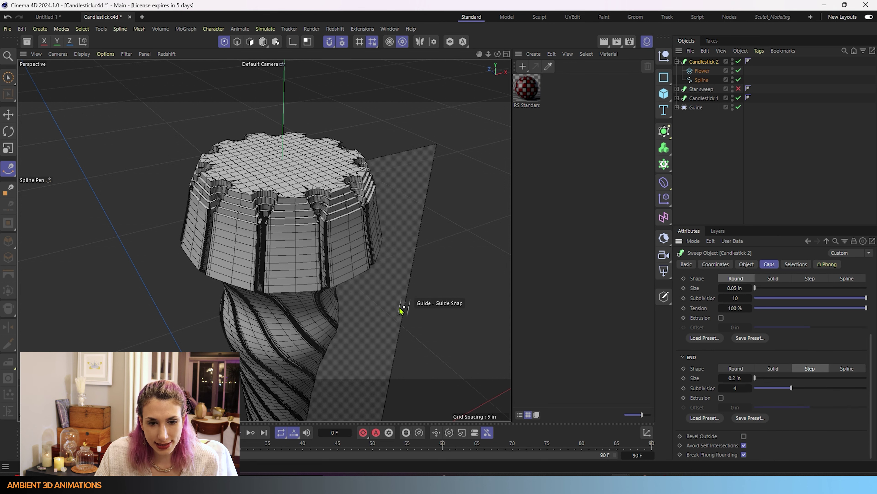
- Toggle Bevel Outside on and back off to compare its effect on the candlestick's profile
{"action": "scroll", "coordinate": [401, 308], "scroll_direction": "down", "scroll_amount": 5}
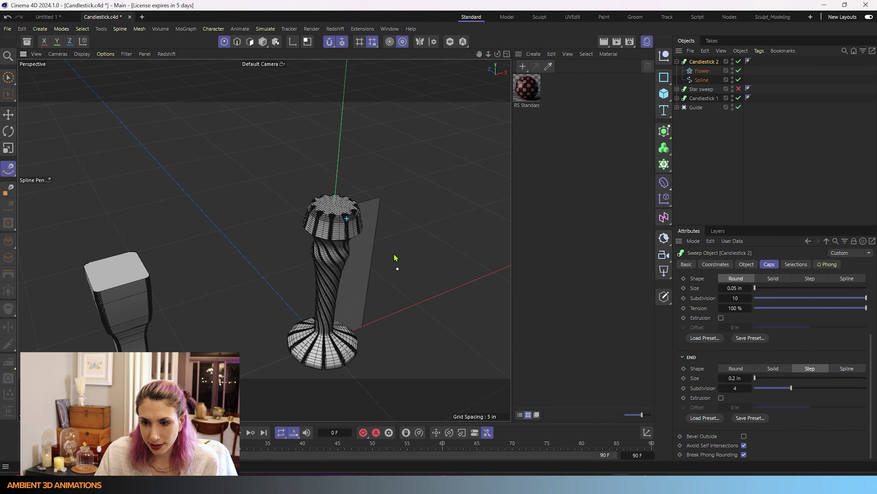
{"action": "scroll", "coordinate": [394, 259], "scroll_direction": "up", "scroll_amount": 5}
{"action": "left_click_drag", "start_coordinate": [299, 246], "coordinate": [284, 230], "text": "alt"}
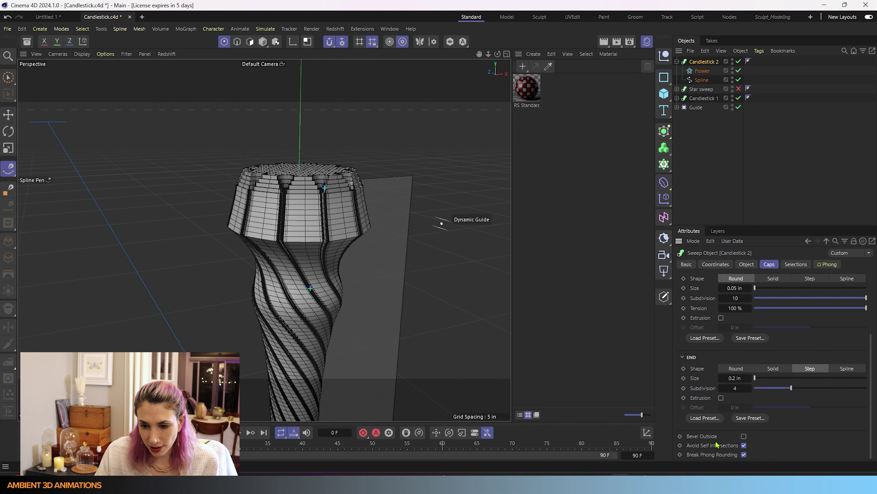
{"action": "left_click", "coordinate": [744, 436]}
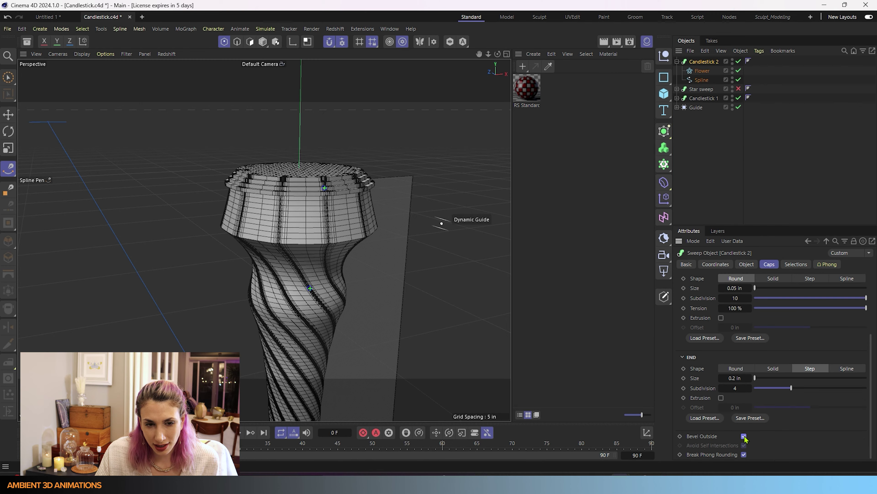
{"action": "left_click", "coordinate": [744, 436]}
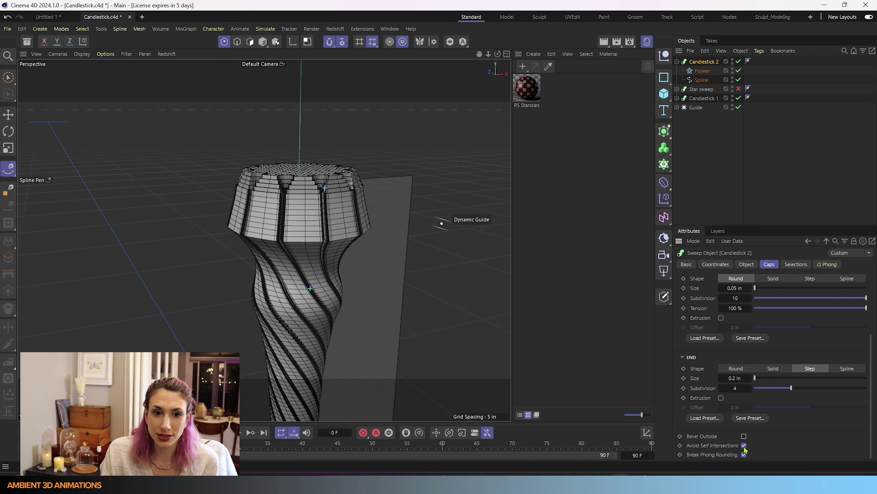
- Toggle Avoid Self Intersections off and back on to compare the stepped notches on the top cap
{"action": "scroll", "coordinate": [336, 229], "scroll_direction": "up", "scroll_amount": 5}
{"action": "left_click_drag", "start_coordinate": [337, 230], "coordinate": [311, 273], "text": "alt"}
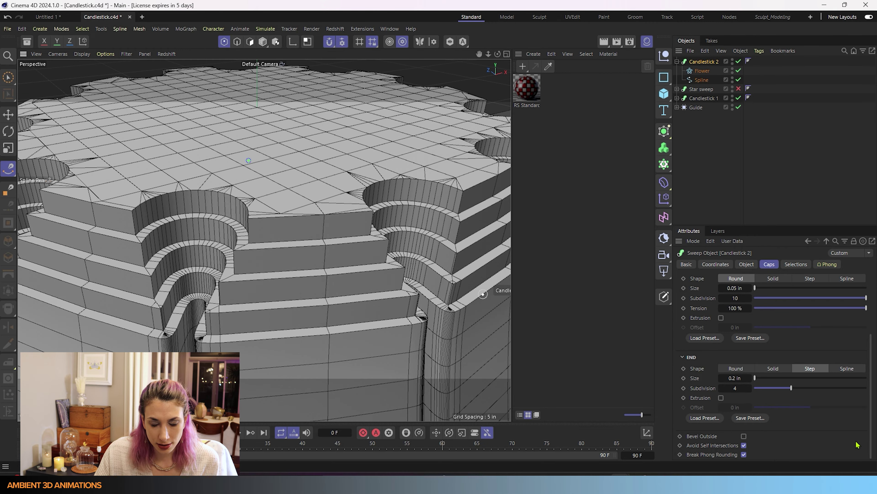
{"action": "left_click", "coordinate": [743, 445]}
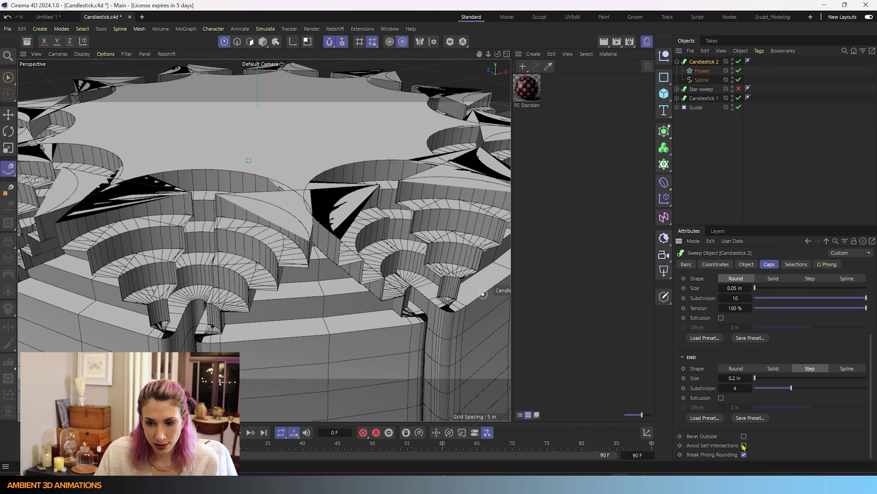
{"action": "scroll", "coordinate": [358, 288], "scroll_direction": "down", "scroll_amount": 4}
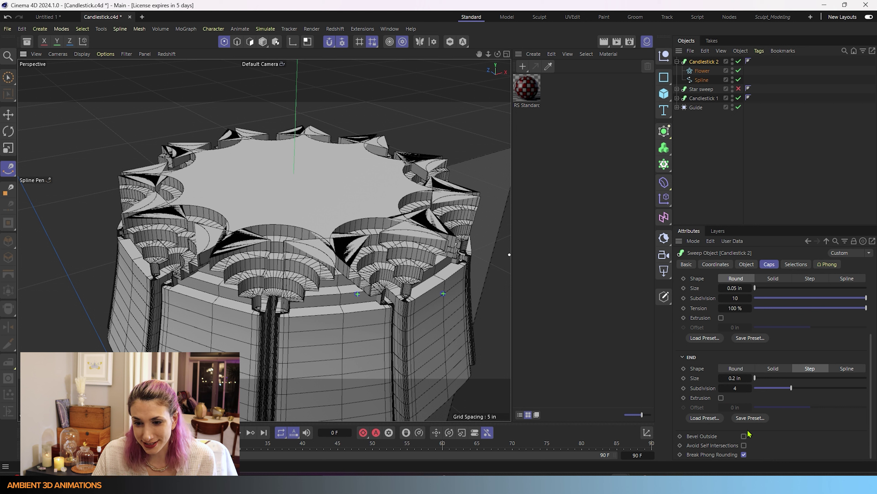
{"action": "left_click", "coordinate": [743, 446]}
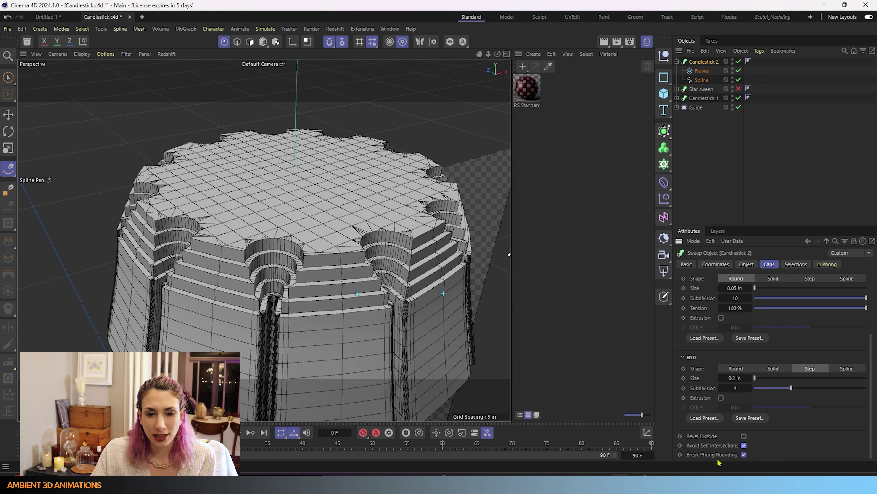
- Toggle Break Phong Rounding on the stepped bevel and try the Round shape for the end bevel
{"action": "left_click_drag", "start_coordinate": [364, 337], "coordinate": [328, 282], "text": "alt"}
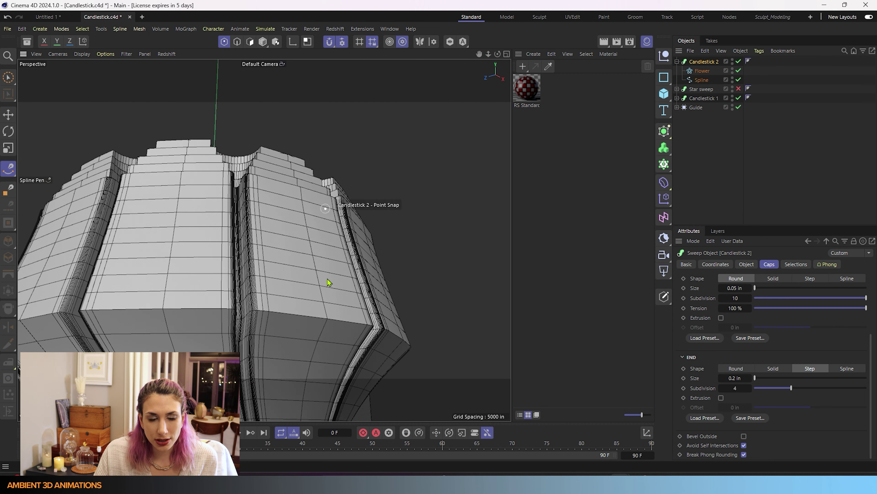
{"action": "left_click_drag", "start_coordinate": [319, 196], "coordinate": [314, 321], "text": "alt"}
{"action": "left_click", "coordinate": [744, 455]}
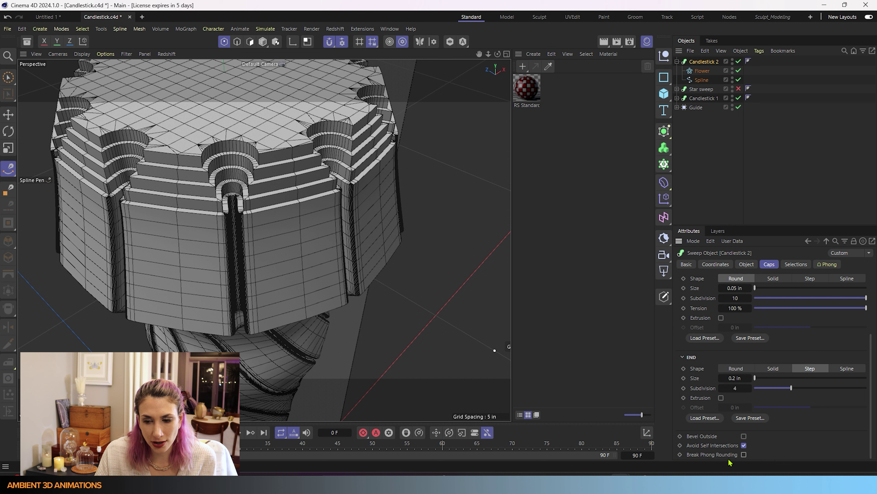
{"action": "left_click", "coordinate": [742, 369]}
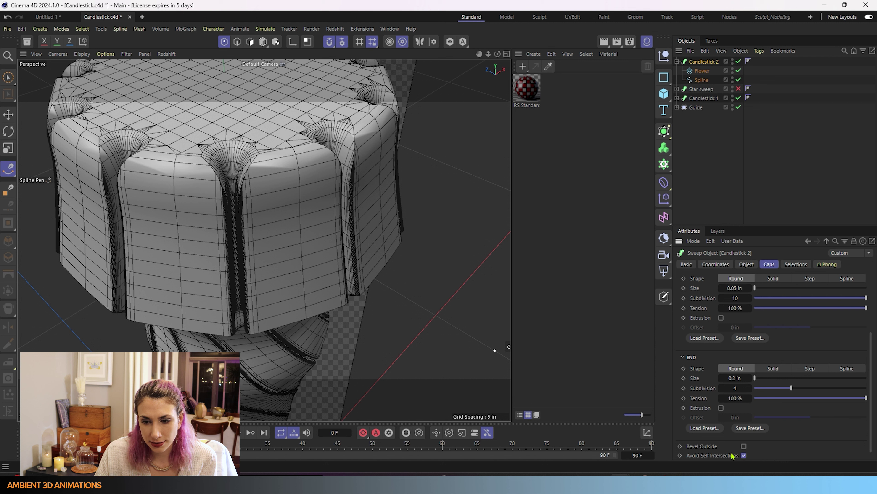
{"action": "scroll", "coordinate": [744, 456], "scroll_direction": "down", "scroll_amount": 1}
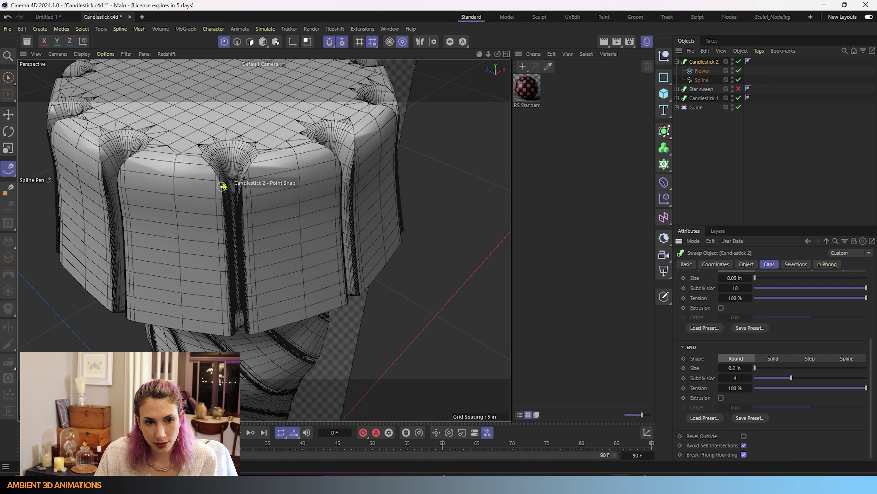
- Set the viewport display to Gouraud Shading without lines and view the whole rounded candlestick top
{"action": "scroll", "coordinate": [194, 145], "scroll_direction": "up", "scroll_amount": 10}
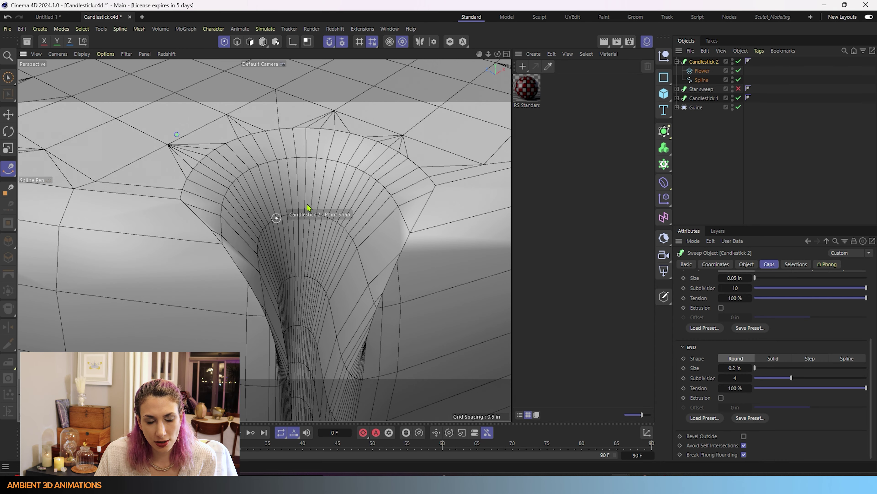
{"action": "left_click", "coordinate": [82, 54]}
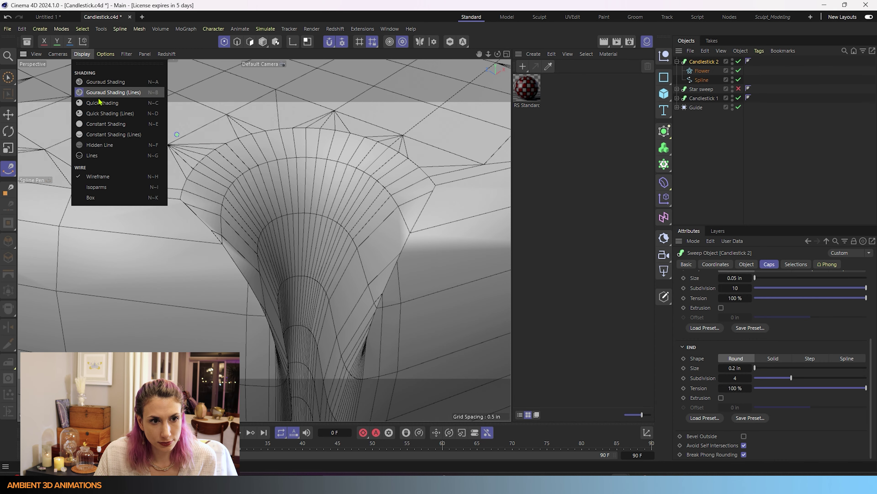
{"action": "left_click", "coordinate": [111, 82]}
{"action": "scroll", "coordinate": [336, 273], "scroll_direction": "down", "scroll_amount": 4}
{"action": "scroll", "coordinate": [337, 273], "scroll_direction": "down", "scroll_amount": 5}
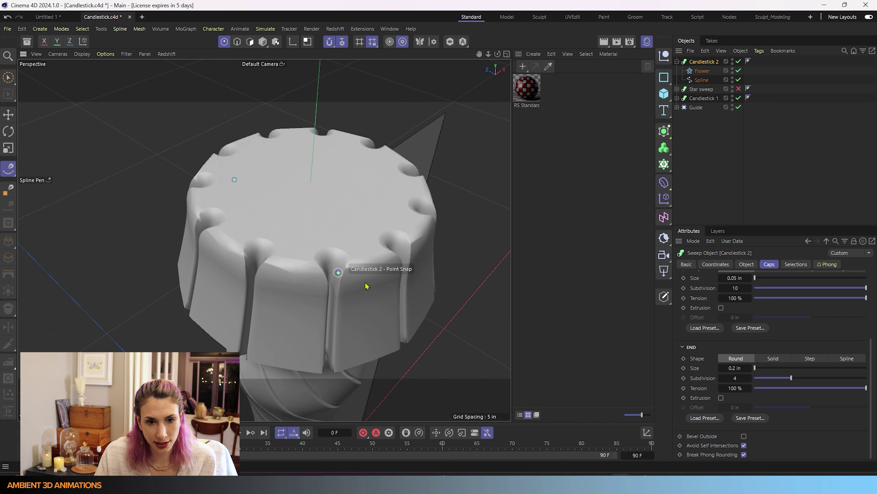
- Toggle Break Phong Rounding off and back on to compare the shading along the rounded edge
{"action": "left_click", "coordinate": [744, 454]}
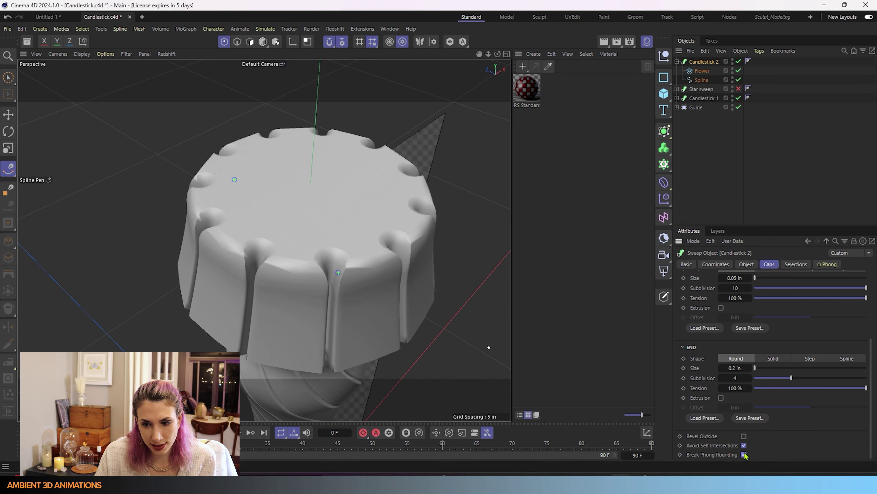
{"action": "scroll", "coordinate": [353, 259], "scroll_direction": "up", "scroll_amount": 2}
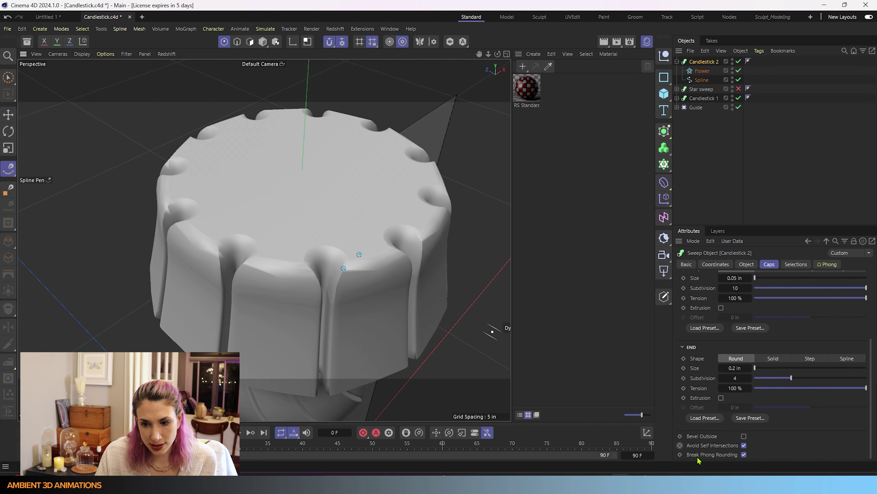
{"action": "left_click", "coordinate": [744, 454]}
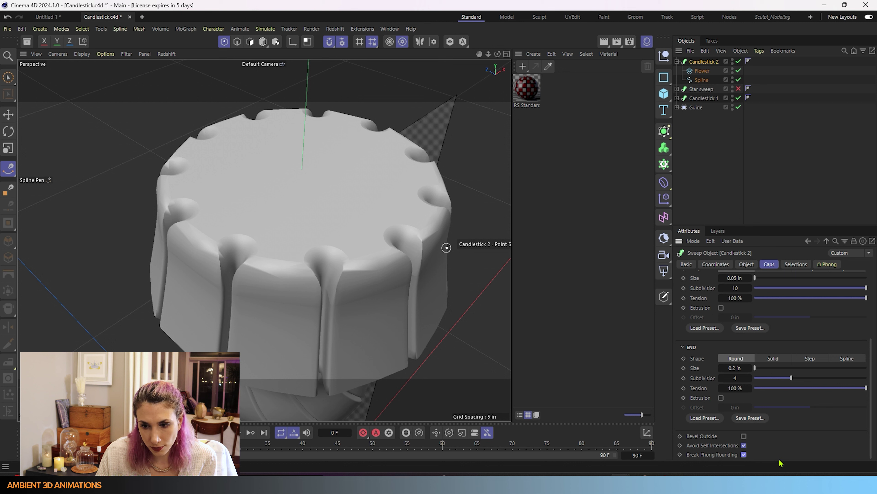
- Undo the accidental end bevel size change and switch the end bevel's shape back to Step
{"action": "left_click", "coordinate": [815, 367]}
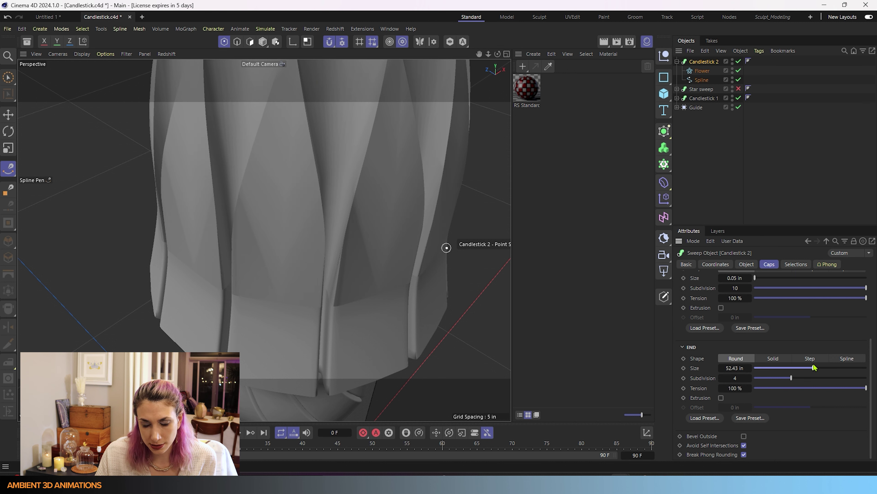
{"action": "key", "text": "ctrl+z"}
{"action": "left_click", "coordinate": [810, 358]}
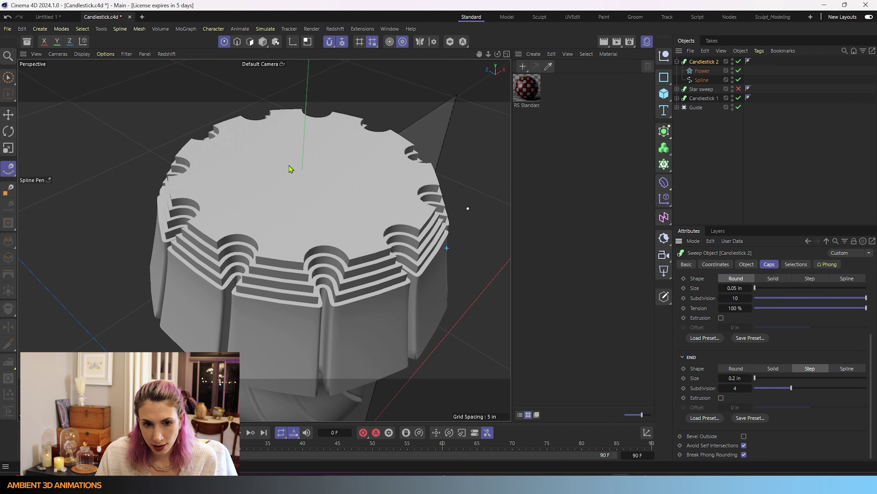
{"action": "scroll", "coordinate": [290, 169], "scroll_direction": "down", "scroll_amount": 10}
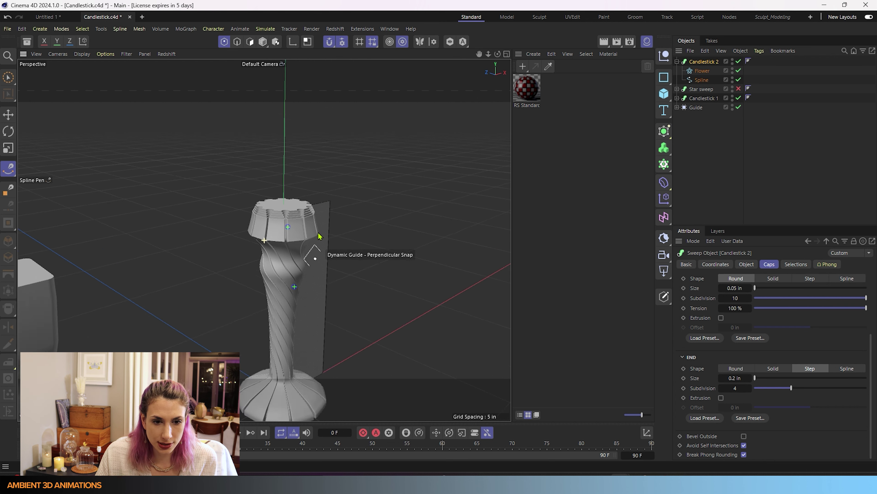
- Set the stepped end bevel's subdivision to 3 and inspect the steps around the candlestick top
{"action": "left_click_drag", "start_coordinate": [319, 236], "coordinate": [327, 250], "text": "alt"}
{"action": "left_click_drag", "start_coordinate": [353, 329], "coordinate": [290, 320], "text": "alt"}
{"action": "scroll", "coordinate": [270, 314], "scroll_direction": "down", "scroll_amount": 2}
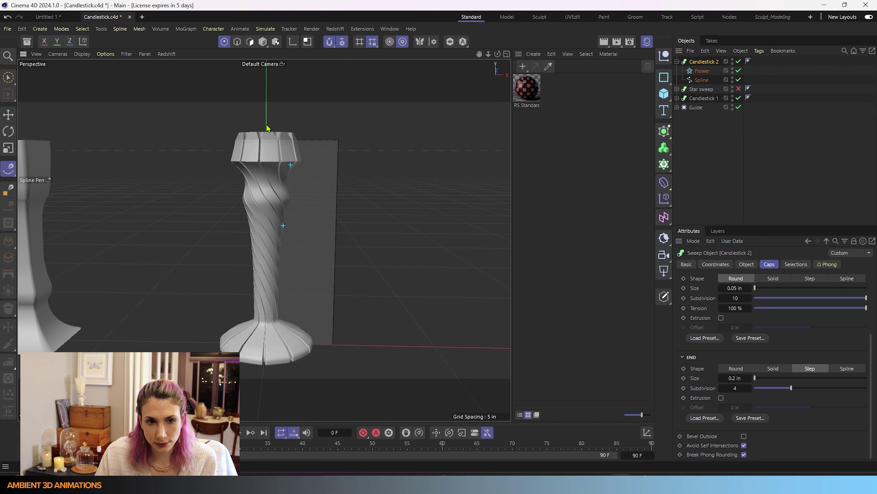
{"action": "scroll", "coordinate": [267, 129], "scroll_direction": "up", "scroll_amount": 8}
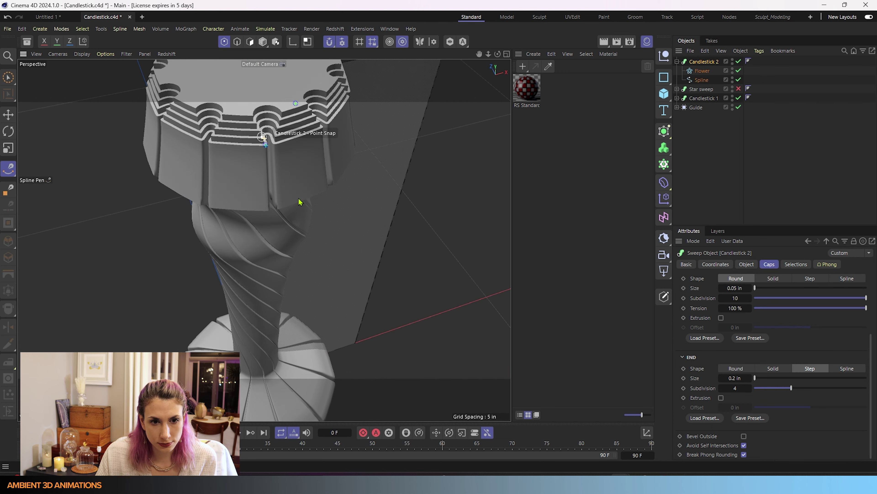
{"action": "left_click_drag", "start_coordinate": [299, 201], "coordinate": [327, 150], "text": "alt"}
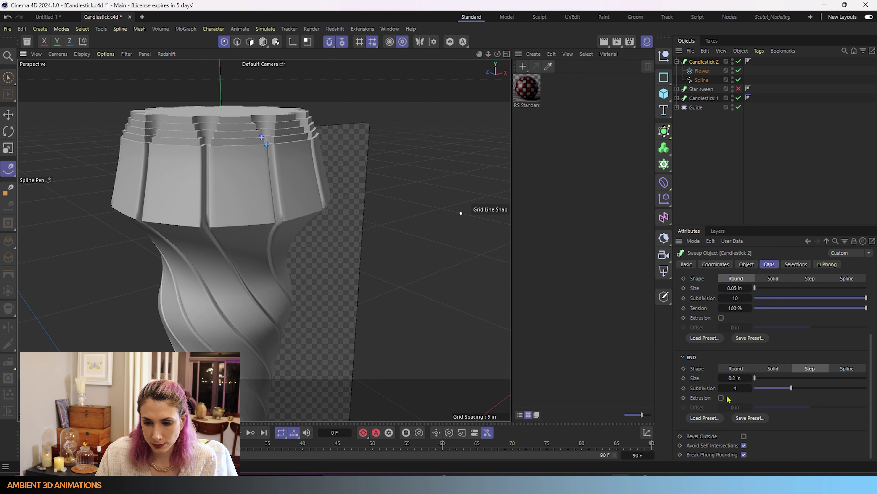
{"action": "scroll", "coordinate": [724, 389], "scroll_direction": "down", "scroll_amount": 1}
{"action": "scroll", "coordinate": [189, 313], "scroll_direction": "down", "scroll_amount": 3}
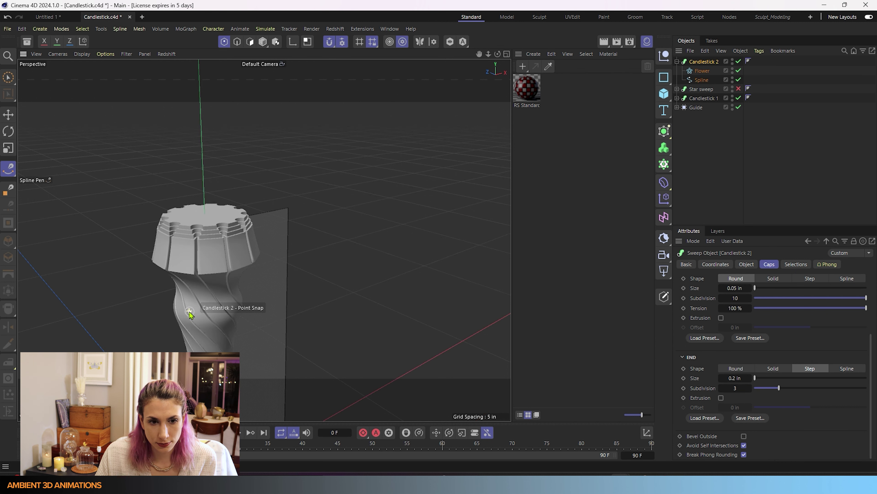
{"action": "scroll", "coordinate": [190, 313], "scroll_direction": "down", "scroll_amount": 6}
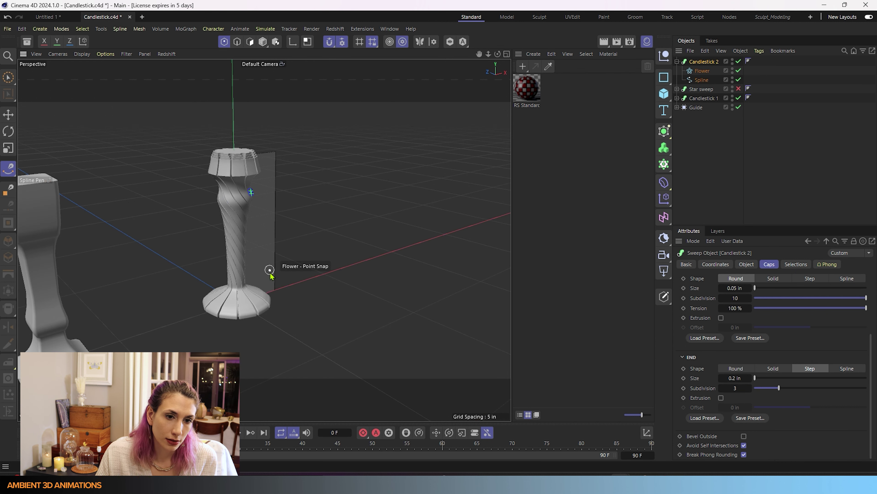
{"action": "left_click", "coordinate": [270, 270]}
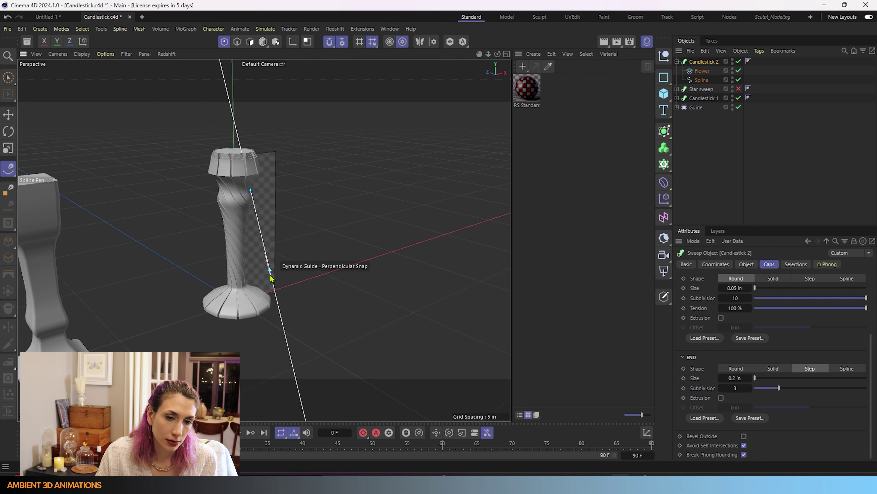
- Switch the end bevel's shape to Round and undo the accidental size change
{"action": "left_click", "coordinate": [743, 369]}
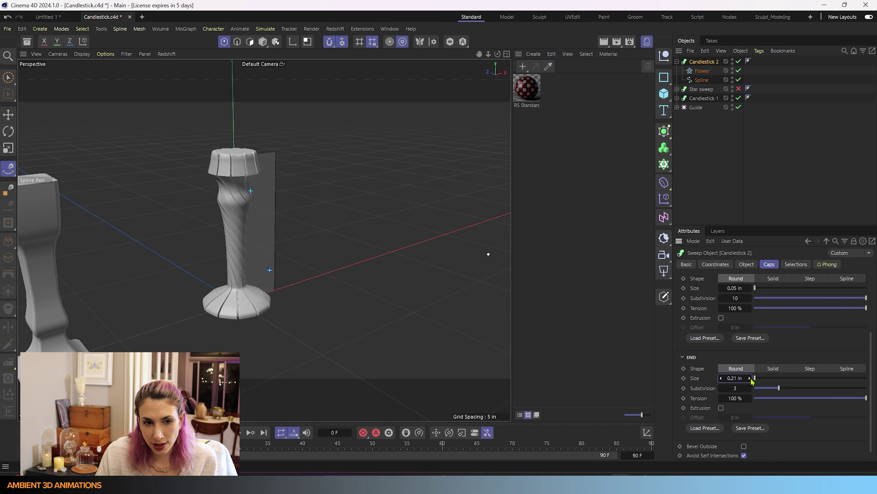
{"action": "left_click_drag", "start_coordinate": [749, 378], "coordinate": [774, 378]}
{"action": "key", "text": "ctrl+z"}
{"action": "scroll", "coordinate": [490, 250], "scroll_direction": "up", "scroll_amount": 3}
- Set the viewport display to Gouraud Shading (Lines) and view both candlesticks together
{"action": "left_click", "coordinate": [82, 54]}
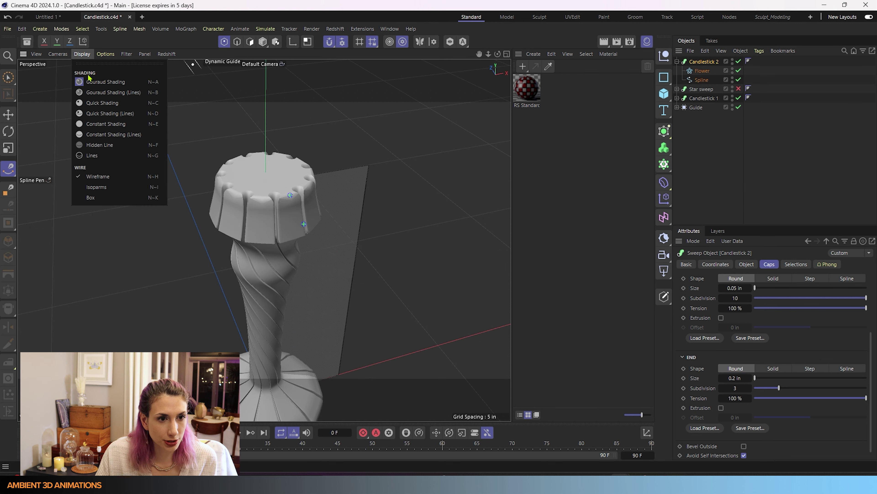
{"action": "left_click", "coordinate": [111, 93]}
{"action": "scroll", "coordinate": [294, 311], "scroll_direction": "down", "scroll_amount": 4}
{"action": "left_click_drag", "start_coordinate": [294, 328], "coordinate": [276, 262], "text": "alt"}
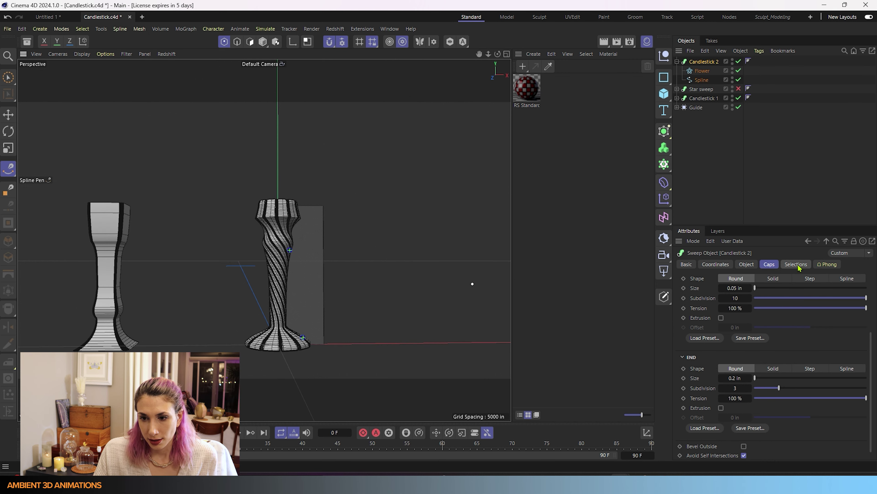
- Review the Phong properties of Candlestick 2 and enable its Shell polygon selection
{"action": "left_click", "coordinate": [829, 266]}
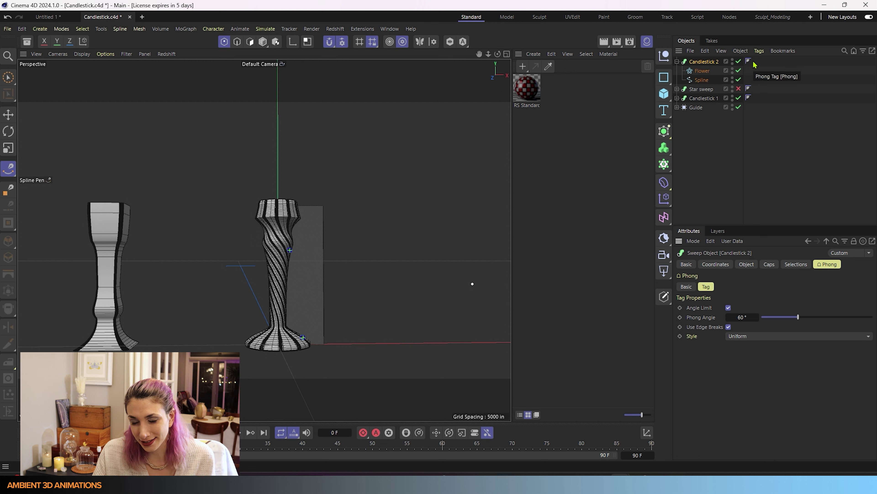
{"action": "left_click", "coordinate": [796, 266]}
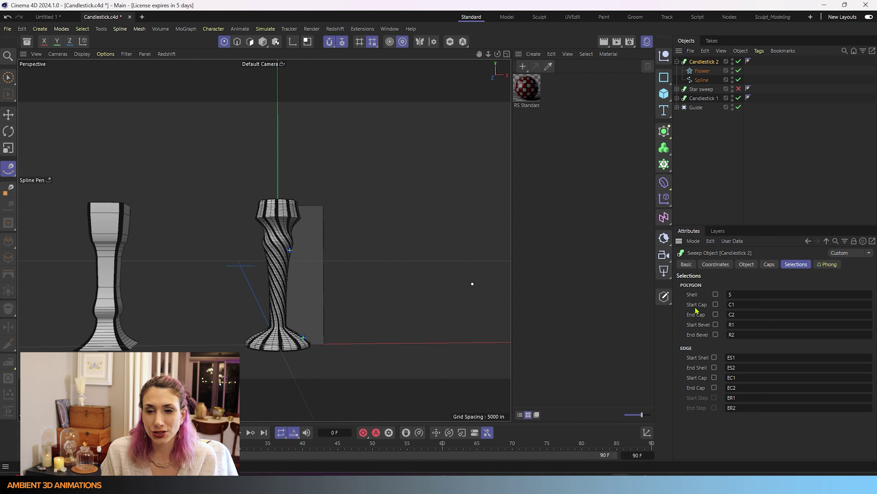
{"action": "left_click", "coordinate": [715, 295]}
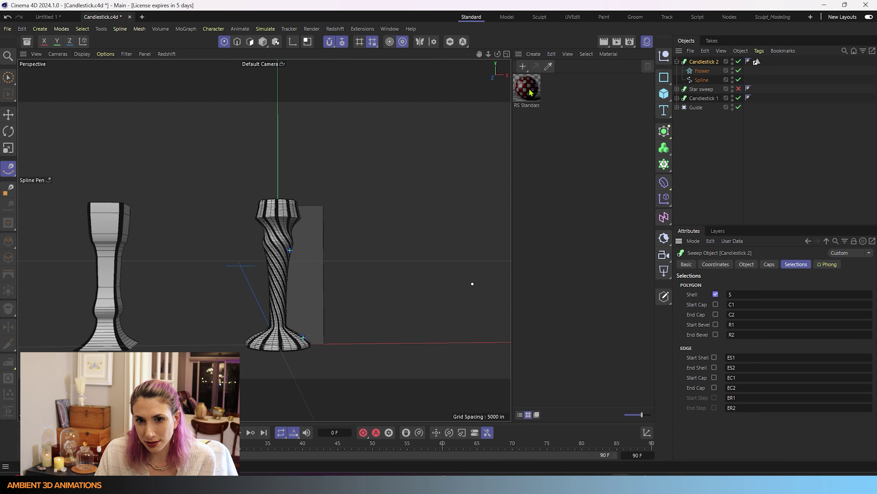
- Apply the RS Standard material to Candlestick 2 and restrict it to selection S
{"action": "left_click_drag", "start_coordinate": [531, 93], "coordinate": [707, 63]}
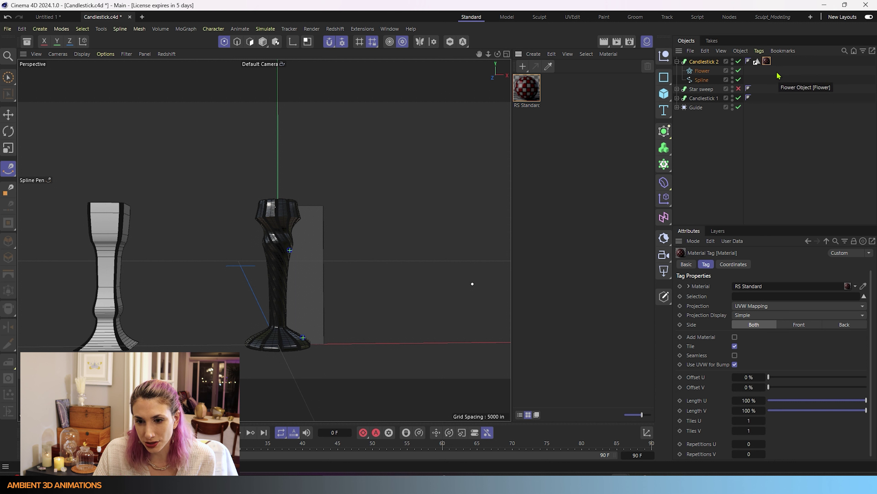
{"action": "left_click", "coordinate": [752, 296]}
{"action": "type", "text": "S"}
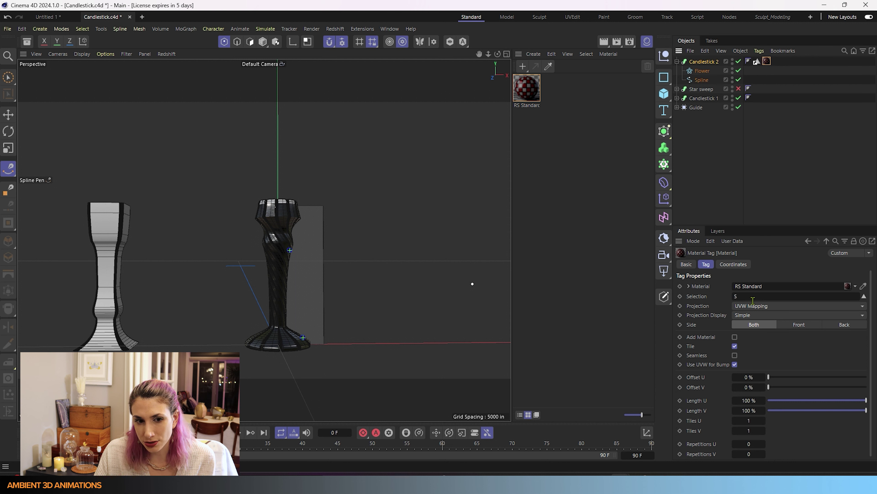
{"action": "scroll", "coordinate": [270, 182], "scroll_direction": "up", "scroll_amount": 5}
{"action": "left_click_drag", "start_coordinate": [270, 182], "coordinate": [288, 182], "text": "alt"}
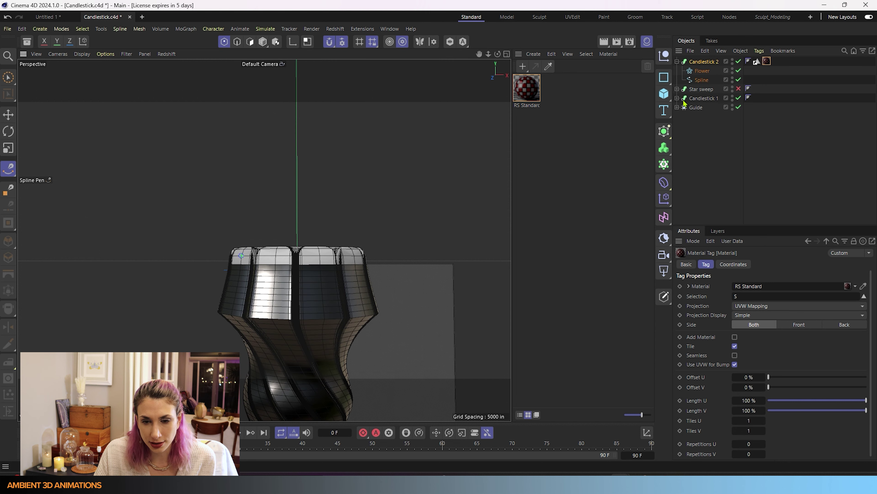
{"action": "mouse_move", "coordinate": [435, 263]}
{"action": "left_mouse_down", "text": "alt"}
{"action": "mouse_move", "coordinate": [440, 275]}
{"action": "mouse_move", "coordinate": [438, 265]}
{"action": "left_mouse_up", "text": "alt"}
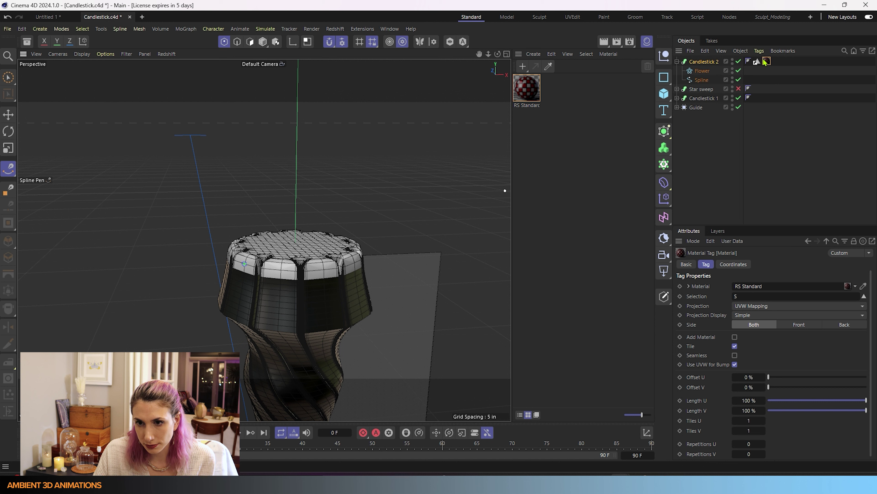
- Clear the material tag's selection to compare full coverage, and restrict it to S again
{"action": "key", "text": "BackSpace"}
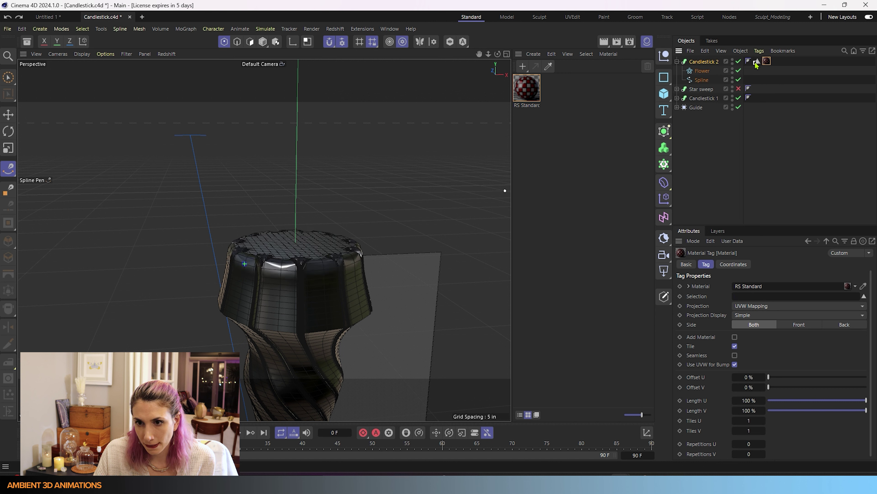
{"action": "left_click", "coordinate": [749, 296]}
{"action": "type", "text": "S"}
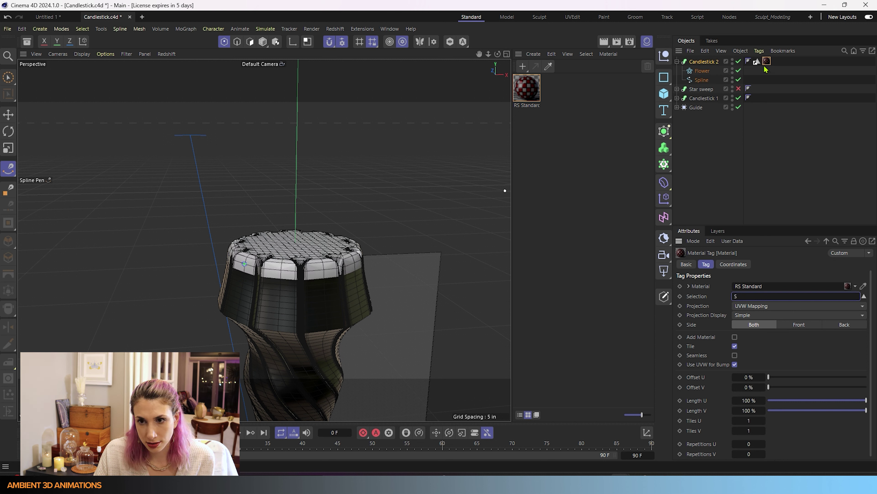
- Place the material tag before the polygon selection tag on Candlestick 2 and inspect the selection tag's name
{"action": "left_click_drag", "start_coordinate": [767, 61], "coordinate": [751, 68]}
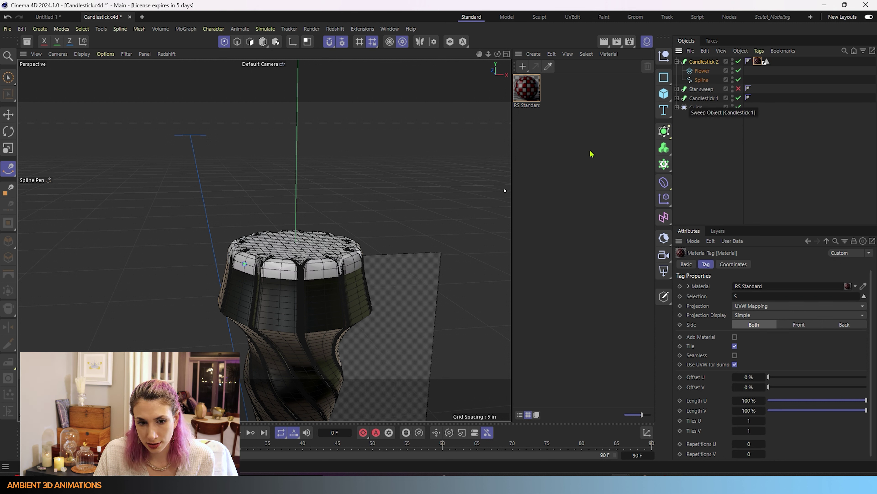
{"action": "scroll", "coordinate": [385, 343], "scroll_direction": "down", "scroll_amount": 3}
{"action": "left_click_drag", "start_coordinate": [386, 343], "coordinate": [388, 193], "text": "alt"}
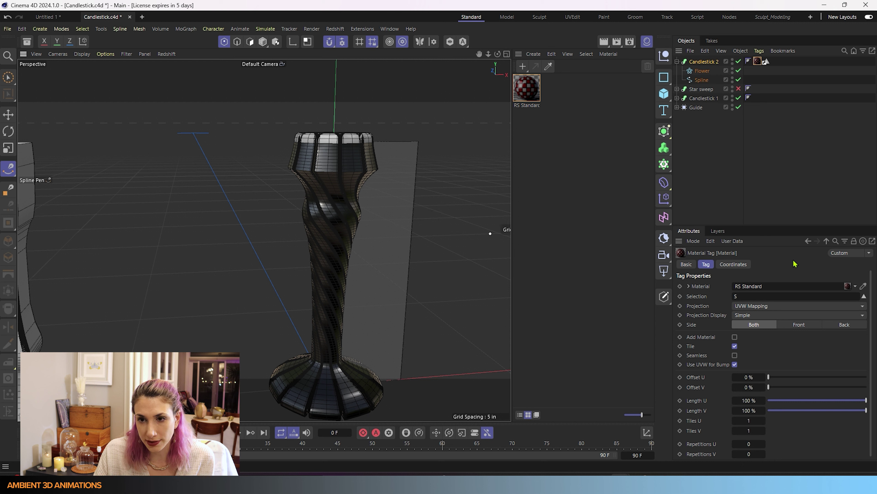
{"action": "left_click", "coordinate": [767, 62]}
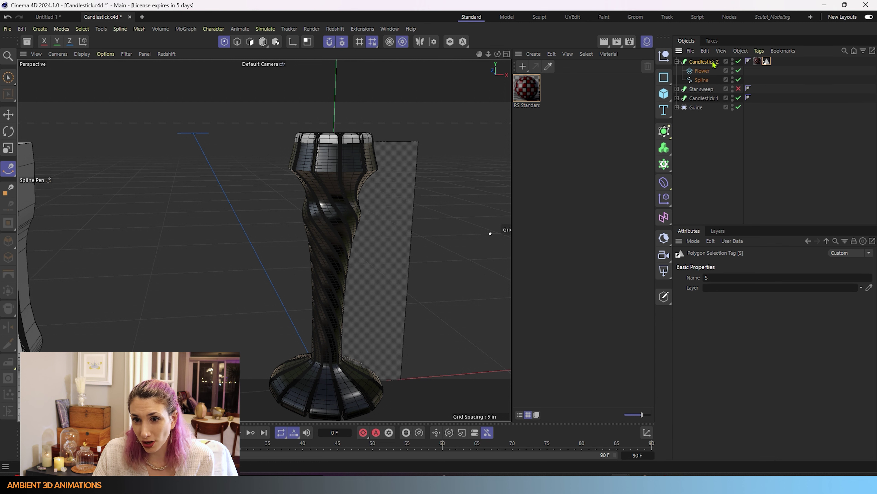
- Enable the Start Cap, End Cap, Start Bevel and End Bevel polygon selections of Candlestick 2
{"action": "left_click", "coordinate": [704, 61]}
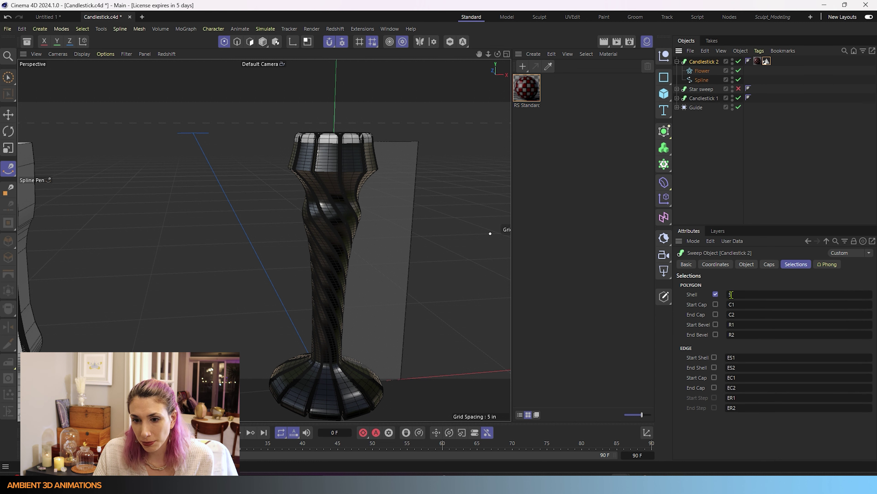
{"action": "left_click", "coordinate": [716, 304]}
{"action": "left_click", "coordinate": [716, 314]}
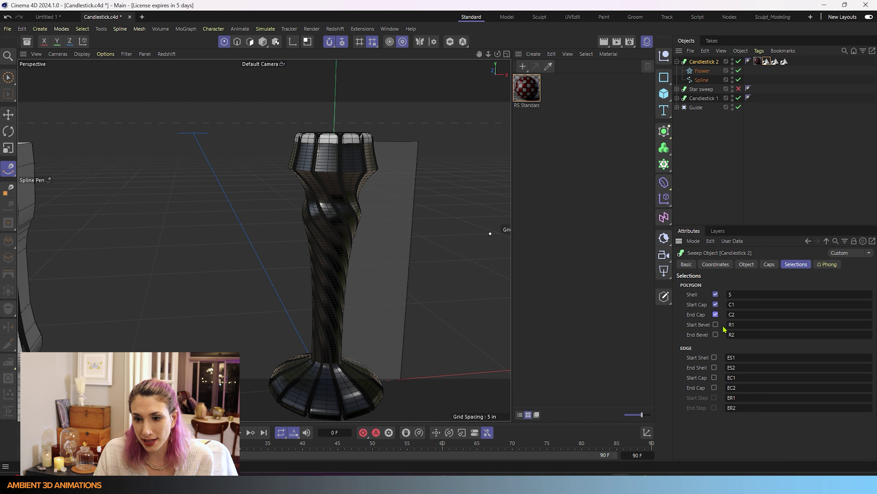
{"action": "left_click", "coordinate": [716, 325]}
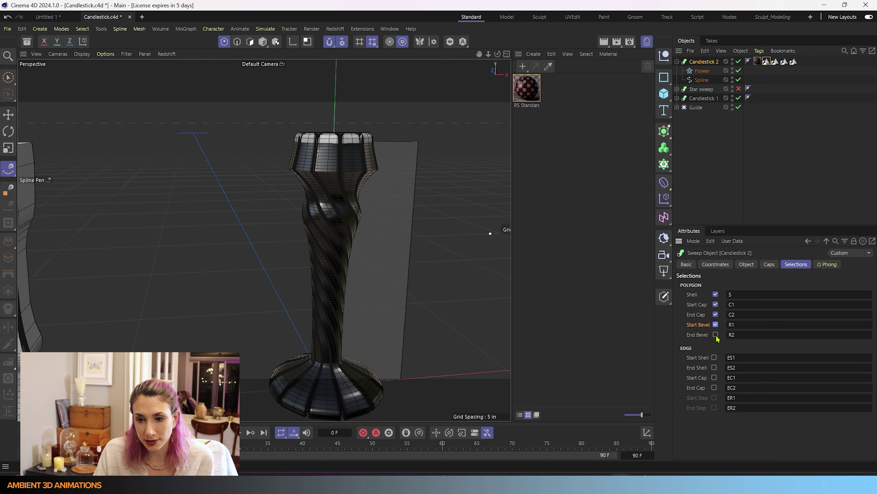
{"action": "left_click", "coordinate": [716, 334]}
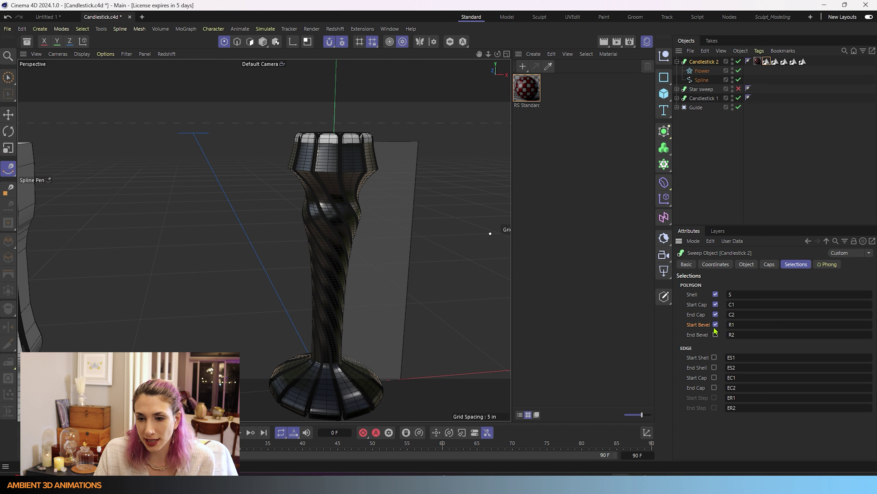
- Disable all five polygon selections of the Candlestick 2 sweep, from Shell to End Bevel
{"action": "left_click", "coordinate": [715, 294]}
{"action": "left_click", "coordinate": [716, 304]}
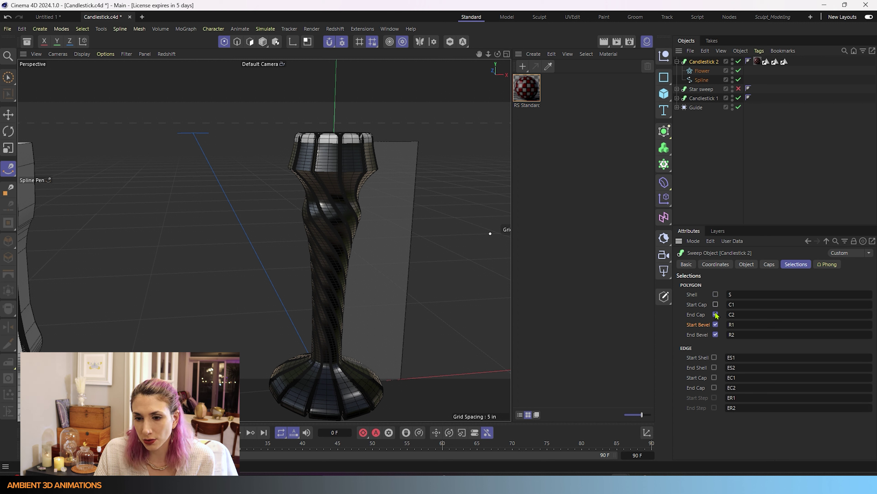
{"action": "left_click", "coordinate": [716, 314]}
{"action": "left_click", "coordinate": [715, 324]}
{"action": "left_click", "coordinate": [716, 334]}
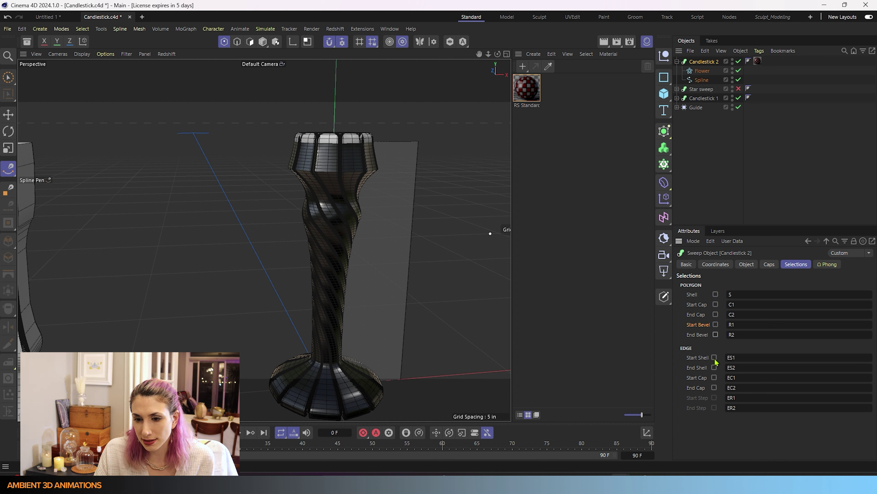
- Enable the Start Shell, End Shell, Start Cap and End Cap edge selections of Candlestick 2
{"action": "left_click", "coordinate": [714, 357]}
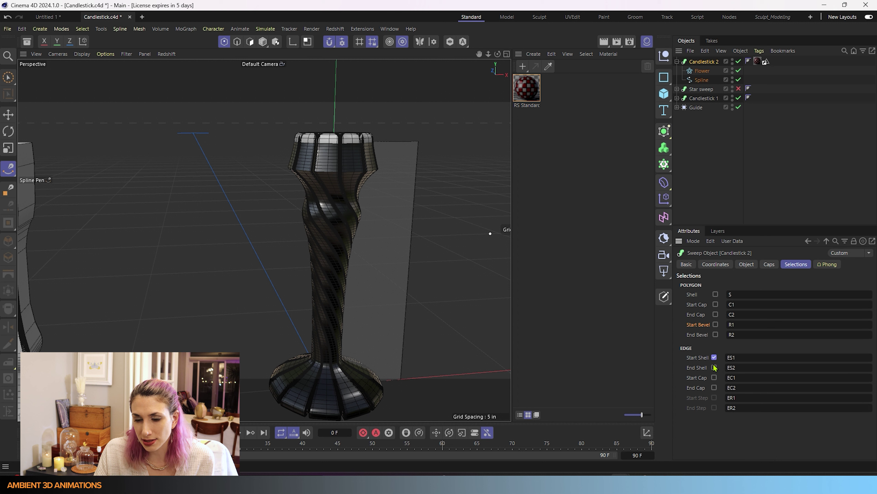
{"action": "left_click", "coordinate": [714, 377]}
{"action": "left_click", "coordinate": [715, 387]}
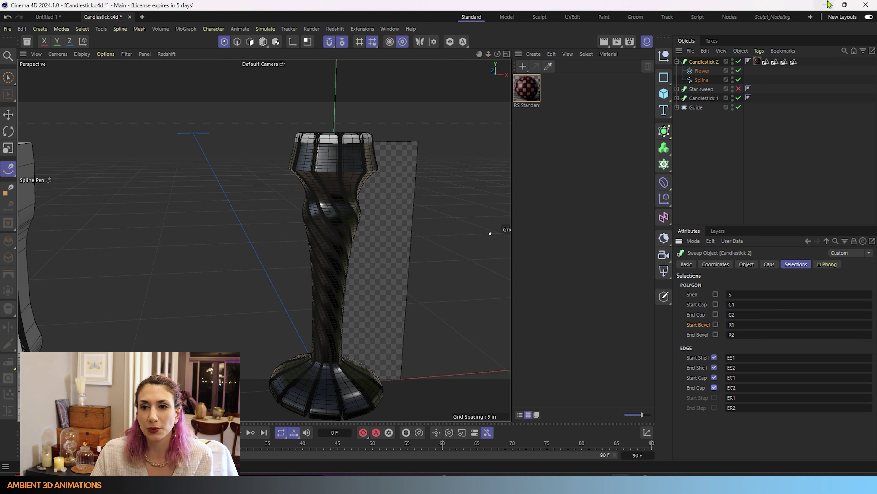
- Delete the RS Standard material tag from Candlestick 2 and view the unshaded candlestick
{"action": "left_click", "coordinate": [757, 62]}
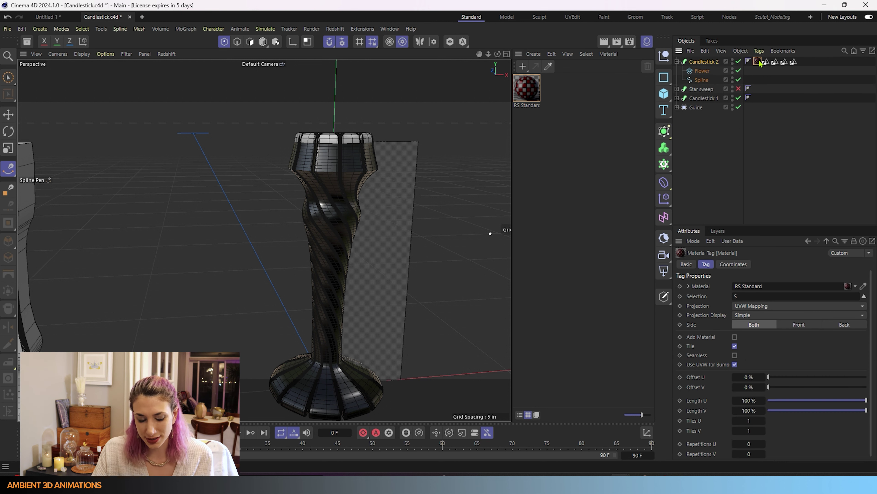
{"action": "key", "text": "Delete"}
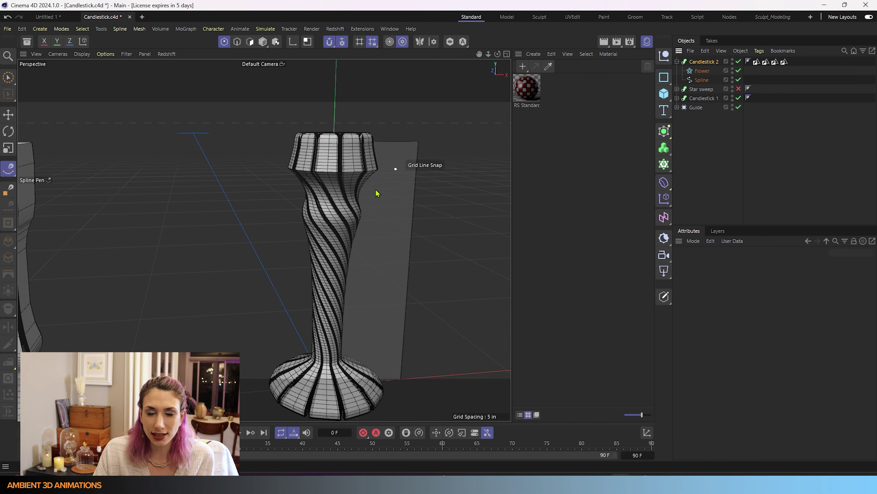
{"action": "scroll", "coordinate": [351, 278], "scroll_direction": "down", "scroll_amount": 3}
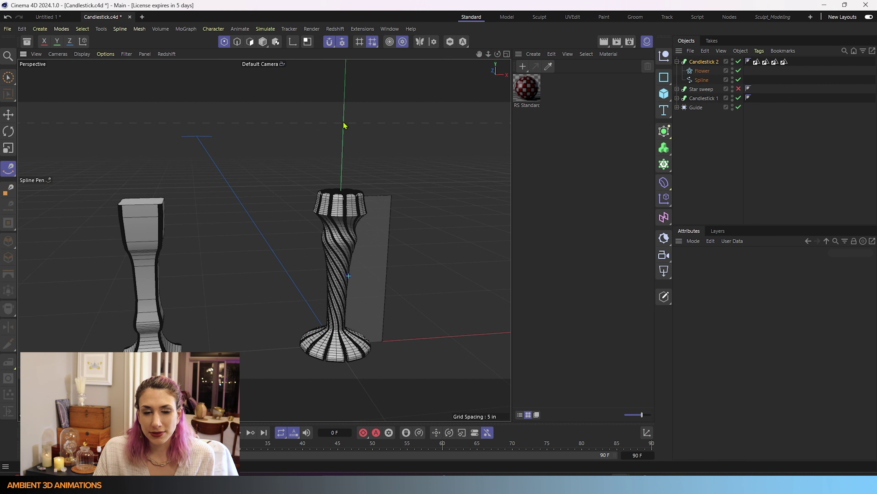
{"action": "scroll", "coordinate": [344, 180], "scroll_direction": "up", "scroll_amount": 3}
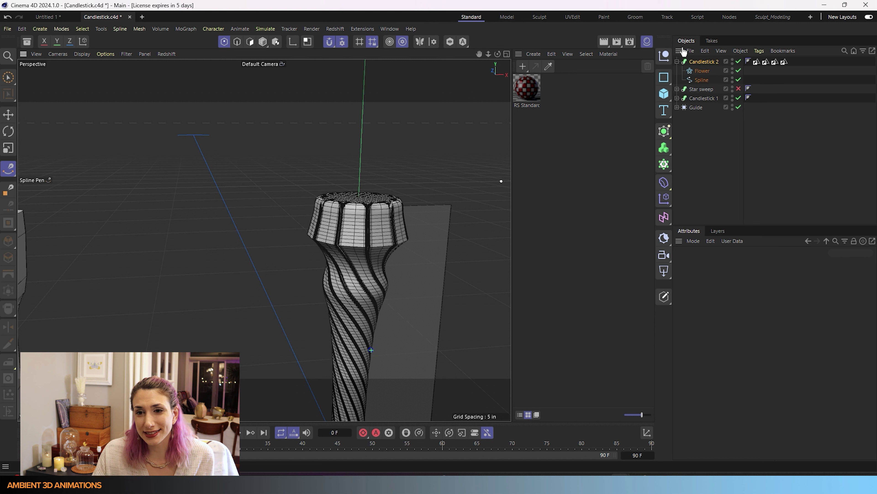
- Collapse the Candlestick 2 hierarchy and create a polygon copy of it with Current State to Object
{"action": "left_click", "coordinate": [677, 61]}
{"action": "right_click", "coordinate": [698, 66]}
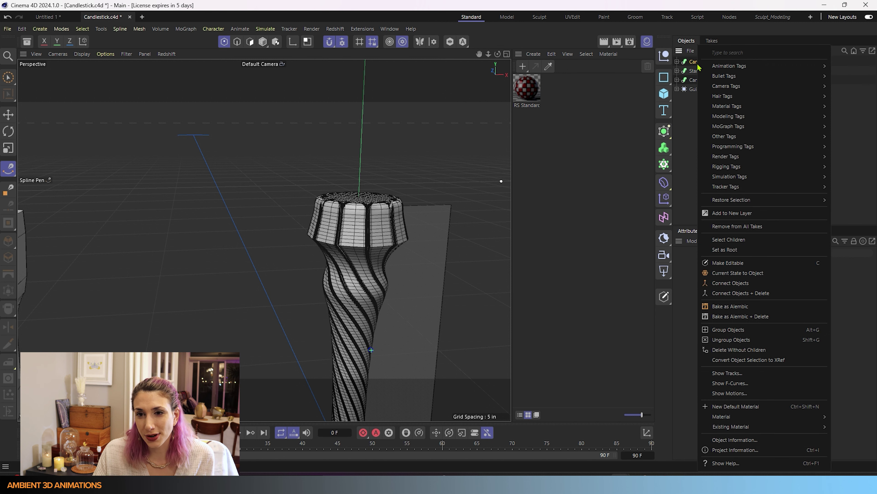
{"action": "left_click", "coordinate": [772, 276]}
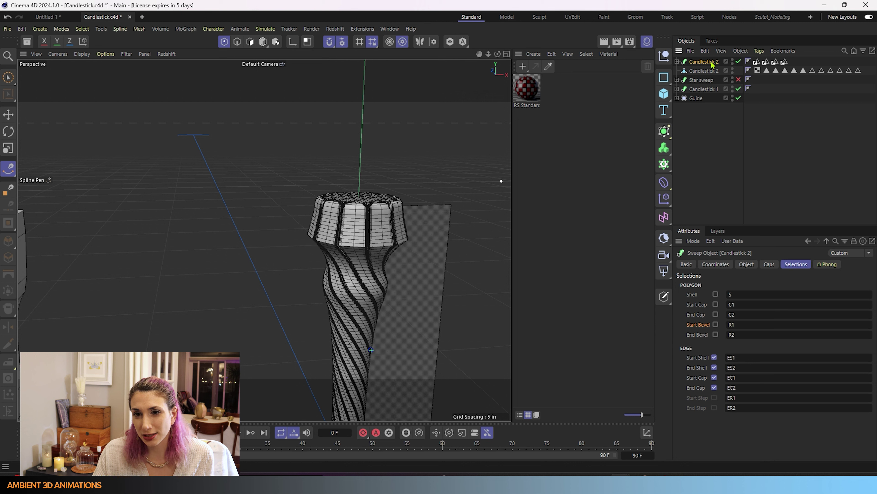
- Place the polygon copy of Candlestick 2 above the original sweep in the hierarchy and hide the sweep from view
{"action": "mouse_move", "coordinate": [701, 73]}
{"action": "left_mouse_down"}
{"action": "mouse_move", "coordinate": [710, 64]}
{"action": "mouse_move", "coordinate": [701, 62]}
{"action": "left_mouse_up"}
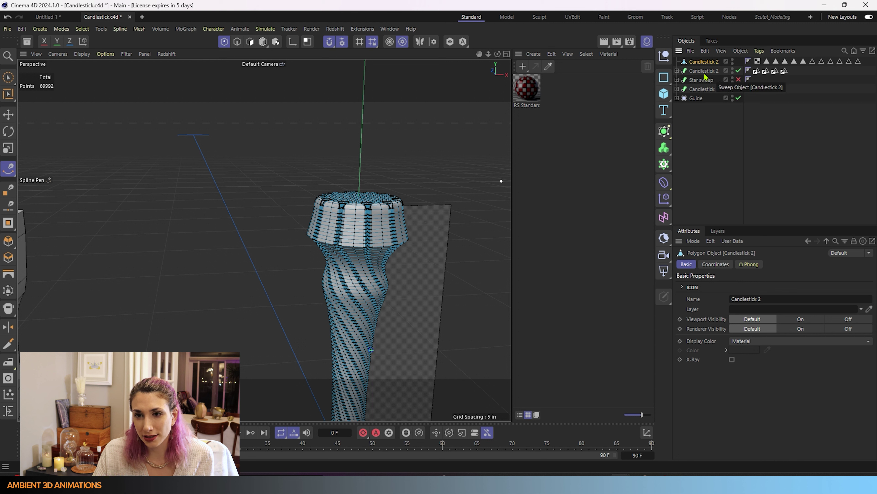
{"action": "left_click", "coordinate": [732, 69]}
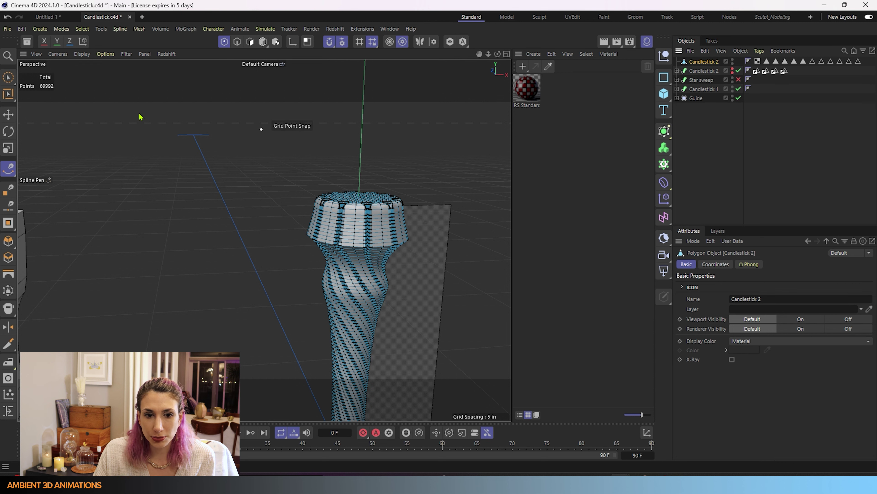
- Set up Brush Selection in polygon mode with a brush size of 110 over the candlestick's top cap
{"action": "left_click", "coordinate": [8, 77]}
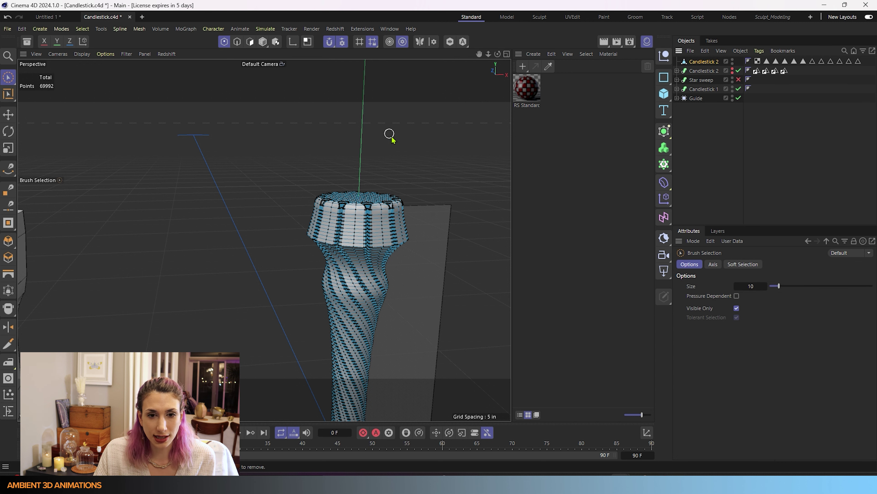
{"action": "left_click_drag", "start_coordinate": [400, 176], "coordinate": [270, 102], "text": "alt"}
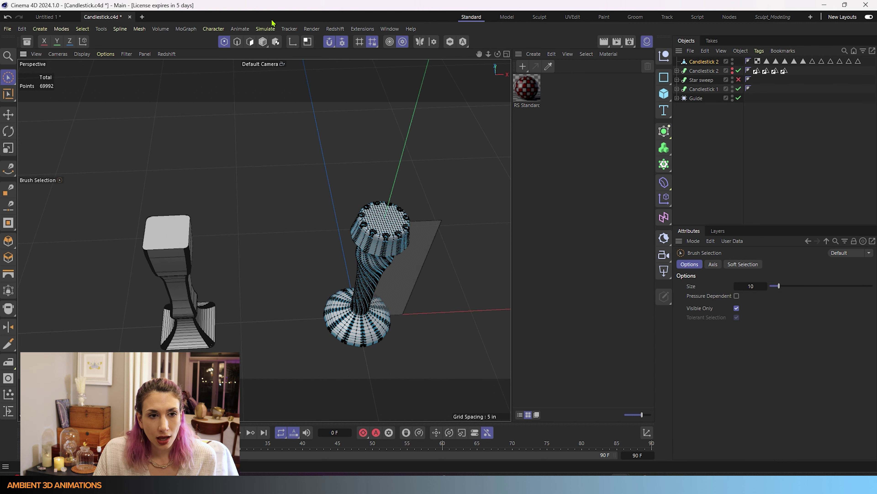
{"action": "left_click", "coordinate": [250, 42]}
{"action": "scroll", "coordinate": [392, 219], "scroll_direction": "up", "scroll_amount": 8}
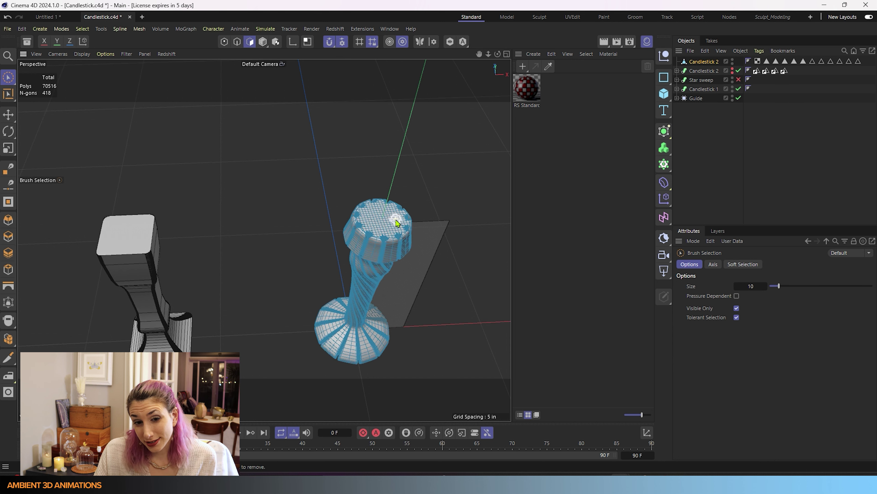
{"action": "left_click_drag", "start_coordinate": [421, 221], "coordinate": [411, 249], "text": "alt"}
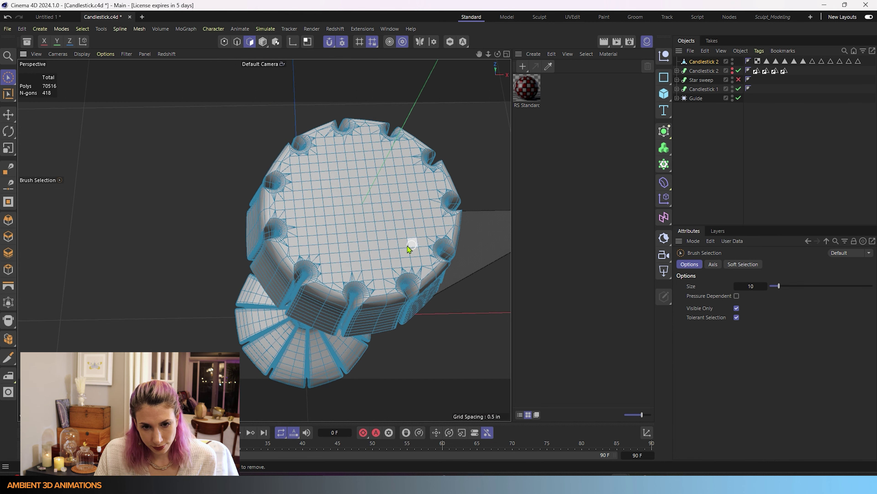
{"action": "middle_click_drag", "start_coordinate": [361, 209], "coordinate": [366, 212]}
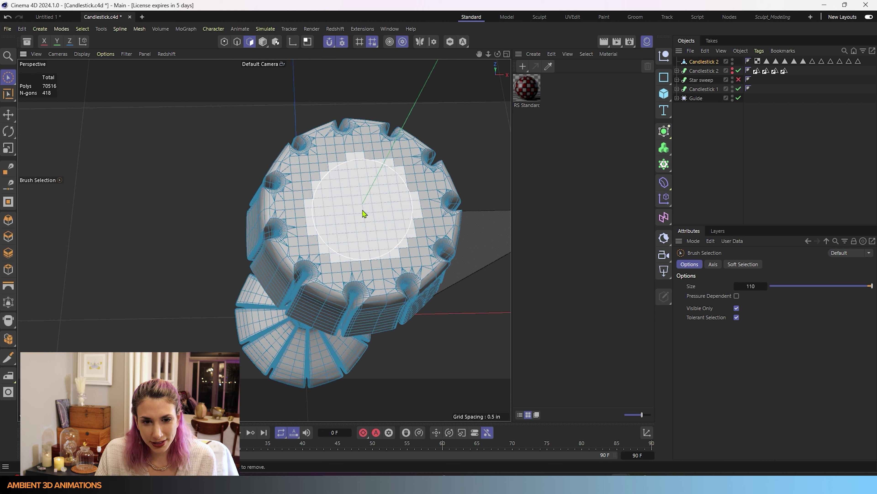
- Show the candlestick in the Top view and set that view's display to Gouraud Shading (Lines)
{"action": "middle_click", "coordinate": [363, 210]}
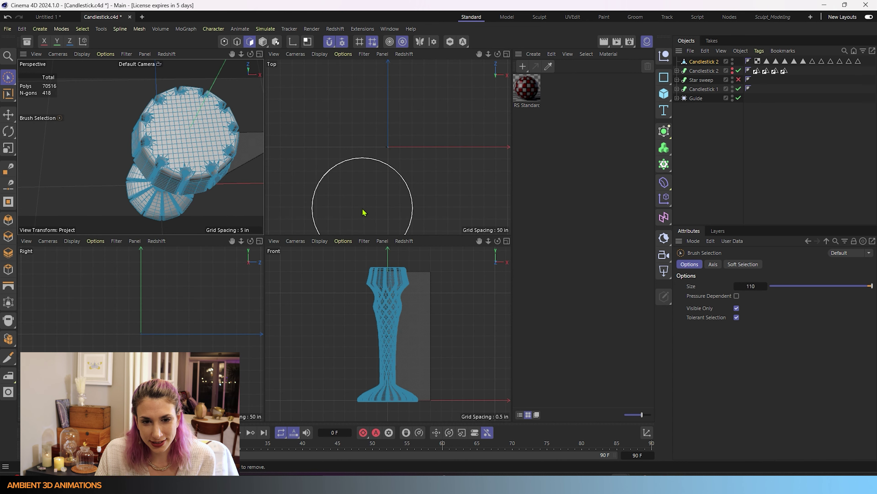
{"action": "middle_click", "coordinate": [374, 147]}
{"action": "scroll", "coordinate": [304, 242], "scroll_direction": "up", "scroll_amount": 10}
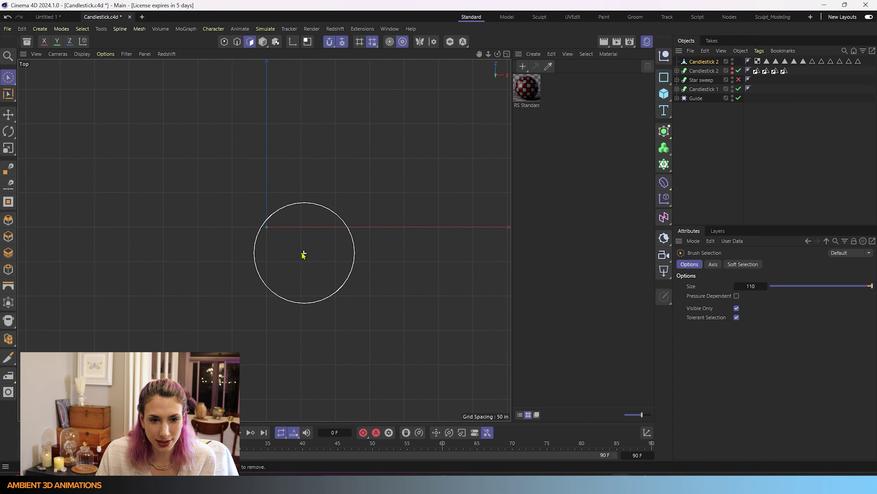
{"action": "scroll", "coordinate": [269, 229], "scroll_direction": "up", "scroll_amount": 10}
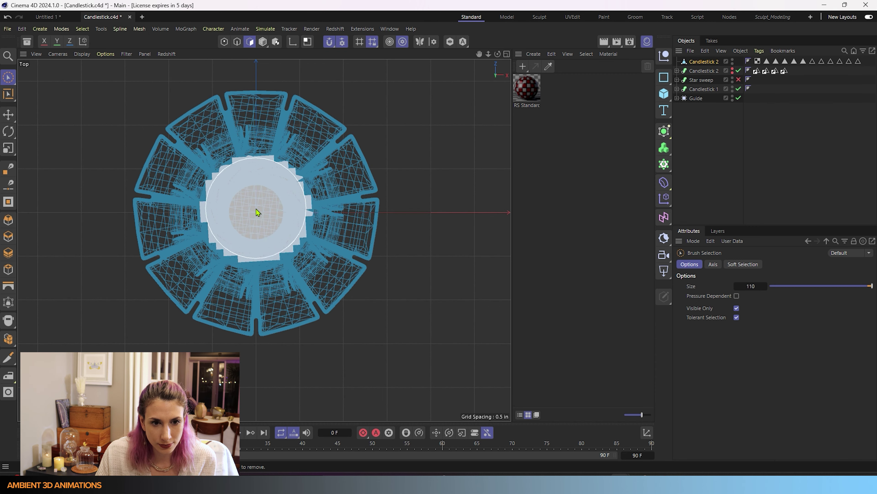
{"action": "left_click", "coordinate": [737, 317]}
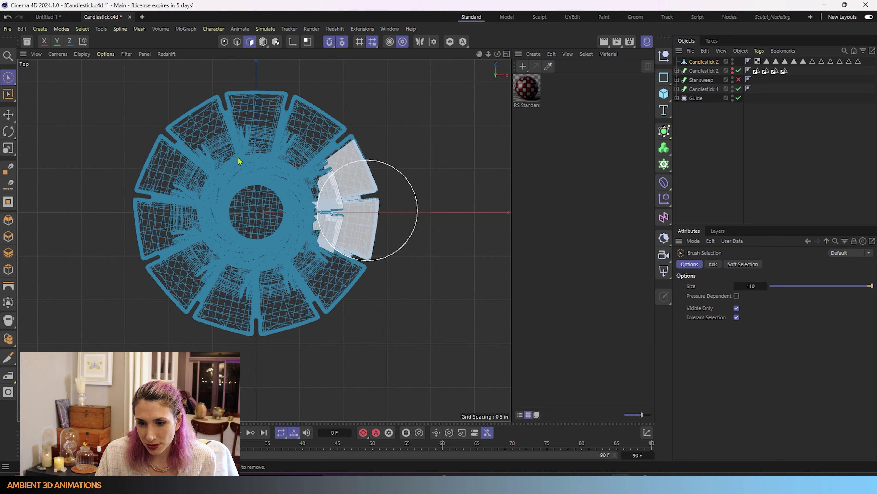
{"action": "left_click", "coordinate": [82, 54]}
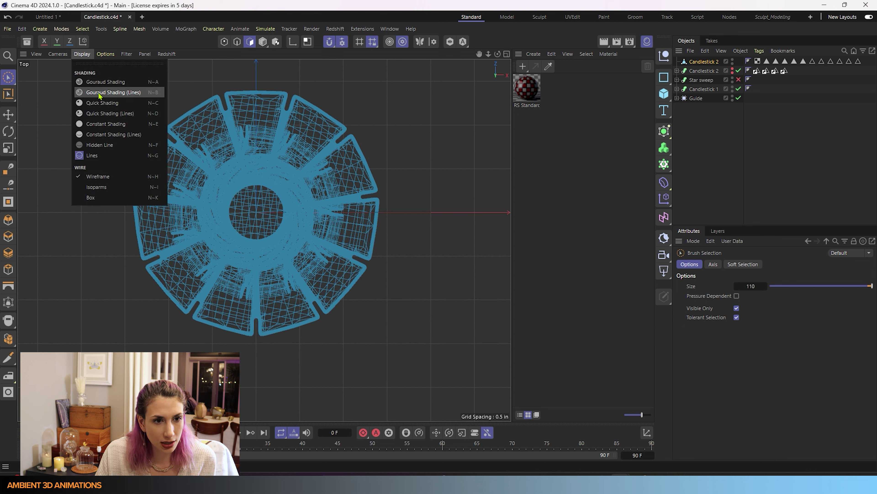
{"action": "left_click", "coordinate": [104, 93]}
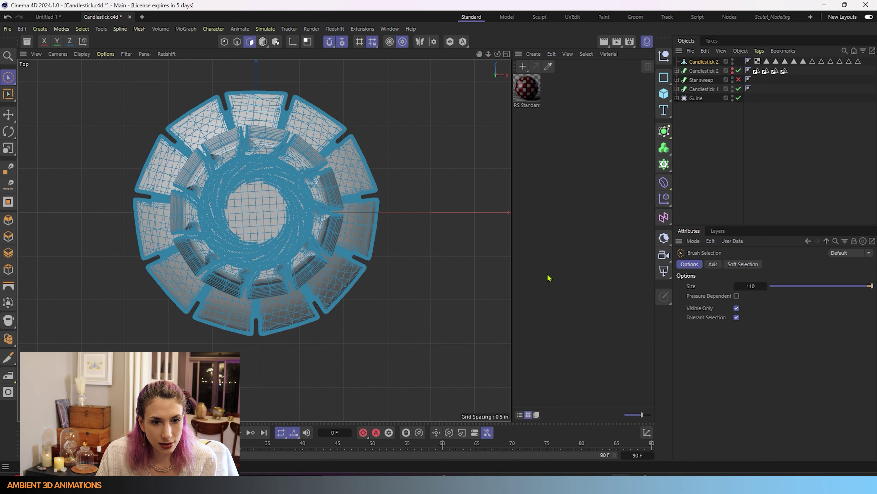
- Brush-select a round patch of polygons in the centre of the top cap from the Top view and return to the perspective
{"action": "scroll", "coordinate": [272, 249], "scroll_direction": "up", "scroll_amount": 10}
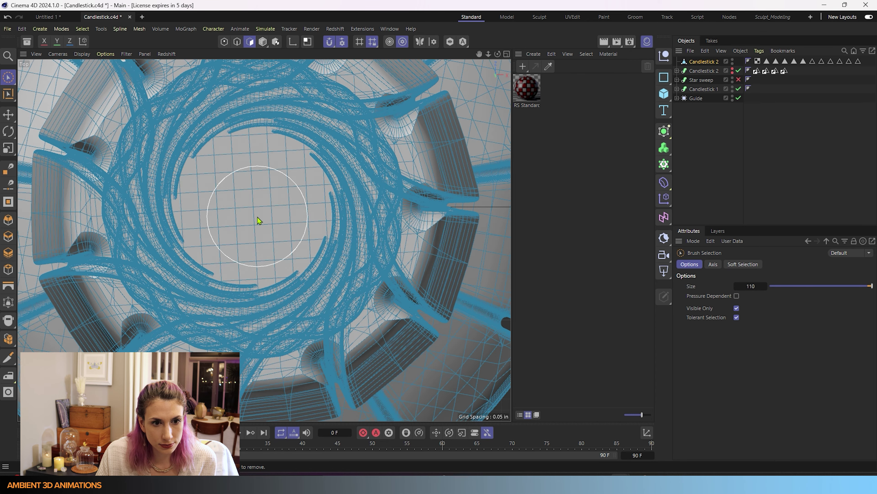
{"action": "scroll", "coordinate": [272, 272], "scroll_direction": "down", "scroll_amount": 3}
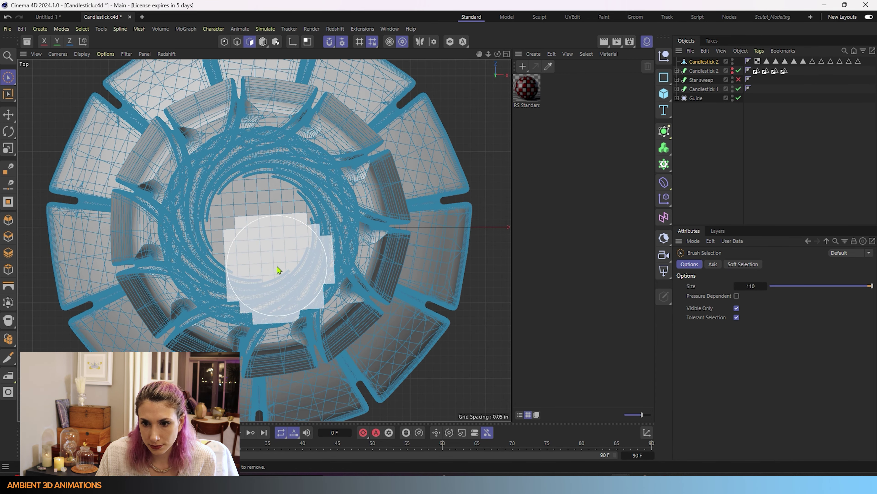
{"action": "scroll", "coordinate": [279, 270], "scroll_direction": "down", "scroll_amount": 3}
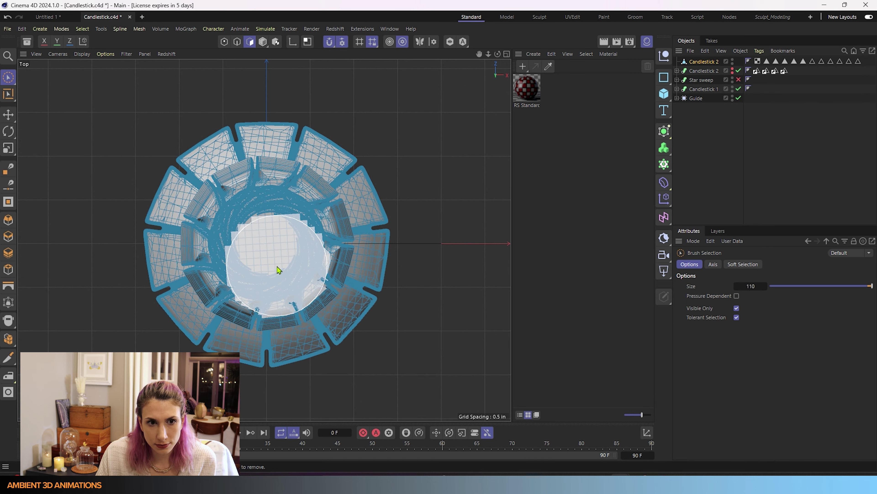
{"action": "left_click", "coordinate": [269, 248]}
{"action": "middle_click", "coordinate": [268, 248]}
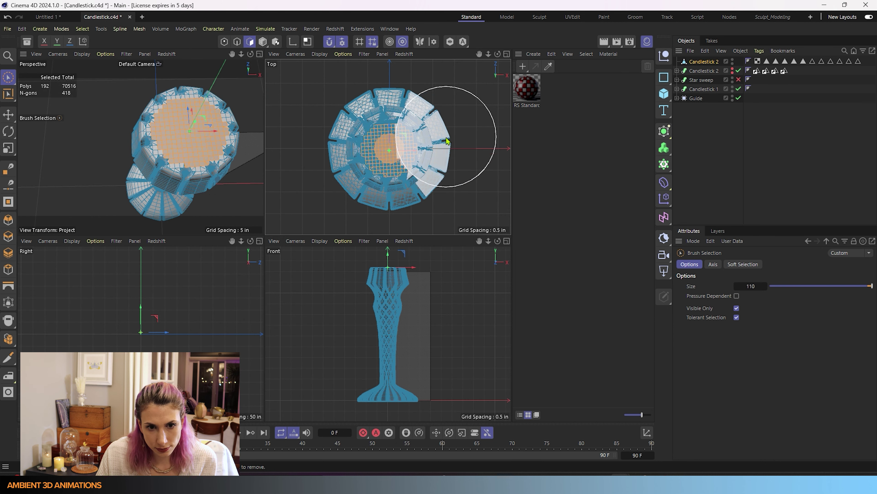
{"action": "middle_click", "coordinate": [196, 147]}
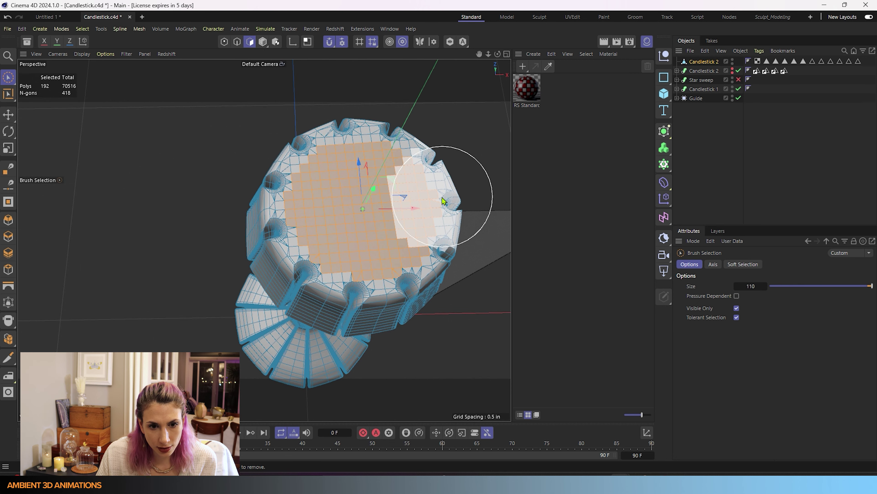
- Reduce the brush size to 62 and remove polygons along the patch's outer boundary from the cap selection
{"action": "scroll", "coordinate": [402, 200], "scroll_direction": "up", "scroll_amount": 3}
{"action": "left_click", "coordinate": [401, 199]}
{"action": "left_click_drag", "start_coordinate": [402, 199], "coordinate": [394, 216], "text": "alt"}
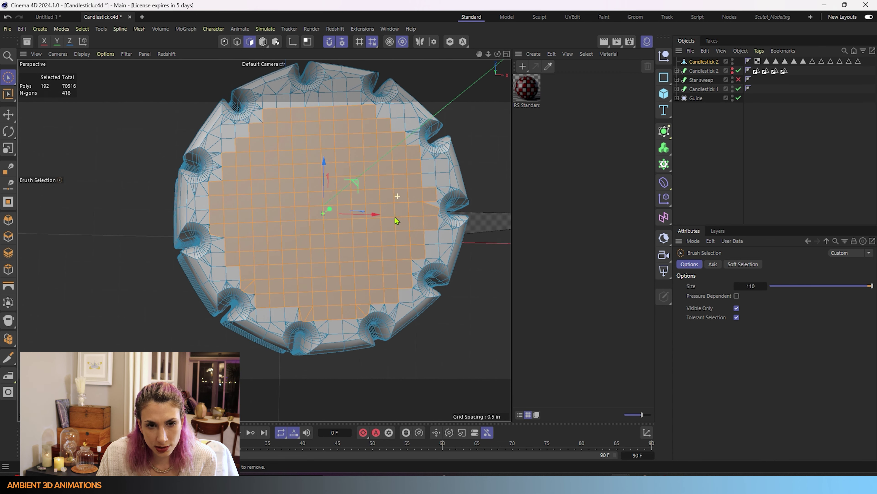
{"action": "left_click", "coordinate": [319, 166]}
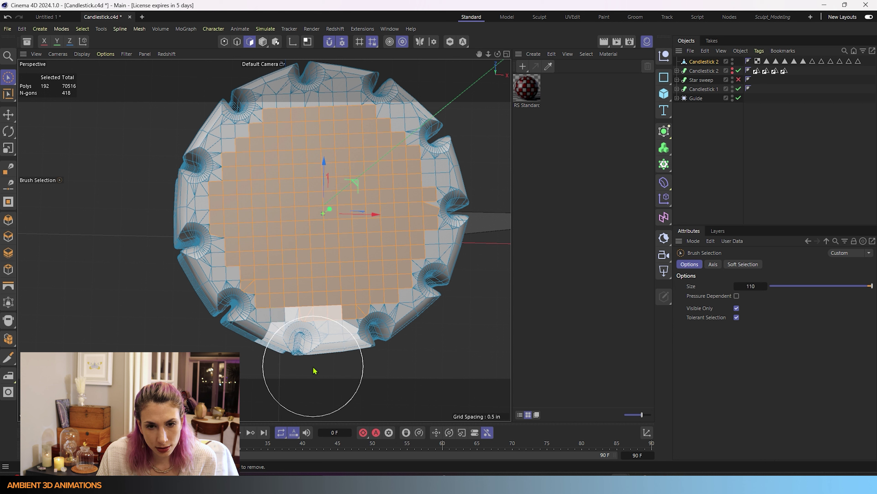
{"action": "mouse_move", "coordinate": [147, 220]}
{"action": "left_mouse_down", "text": "ctrl"}
{"action": "mouse_move", "coordinate": [222, 314]}
{"action": "mouse_move", "coordinate": [274, 323]}
{"action": "left_mouse_up", "text": "ctrl"}
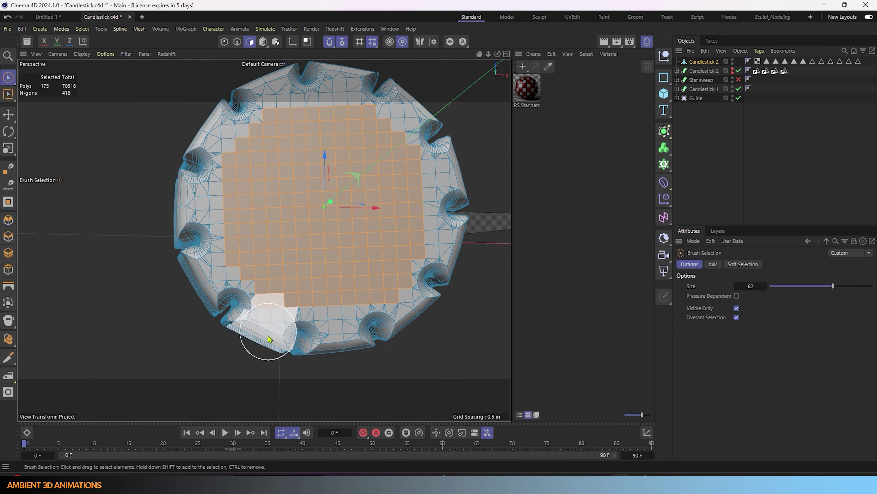
- Try Fit Circle on the selected cap polygons, undo it and return to Brush Selection
{"action": "left_click", "coordinate": [8, 392]}
{"action": "left_click_drag", "start_coordinate": [289, 255], "coordinate": [276, 288]}
{"action": "key", "text": "ctrl+z"}
{"action": "left_click", "coordinate": [8, 77]}
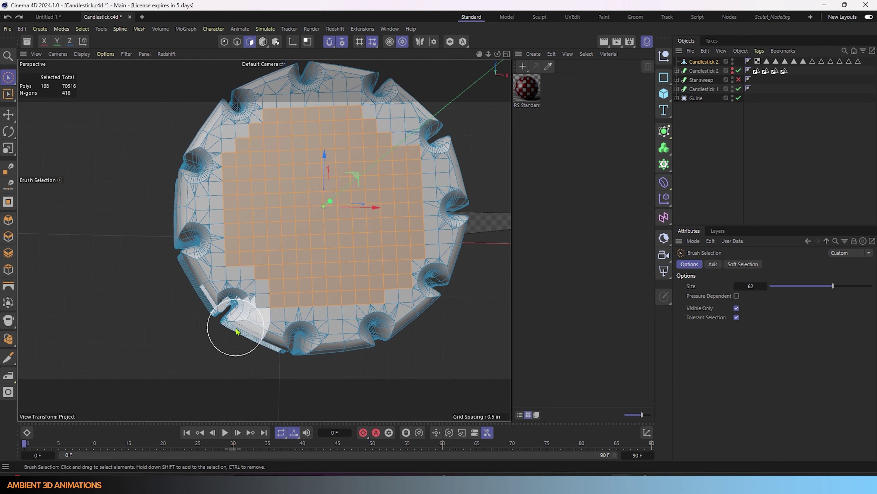
- Deselect the outer rows and corner polygons around the patch to leave a smaller, evenly rounded selection centred on the cap
{"action": "left_click_drag", "start_coordinate": [432, 309], "coordinate": [281, 324], "text": "ctrl"}
{"action": "left_click_drag", "start_coordinate": [448, 169], "coordinate": [451, 239], "text": "ctrl"}
{"action": "left_click_drag", "start_coordinate": [203, 162], "coordinate": [207, 256], "text": "ctrl"}
{"action": "left_click_drag", "start_coordinate": [269, 90], "coordinate": [337, 89], "text": "ctrl"}
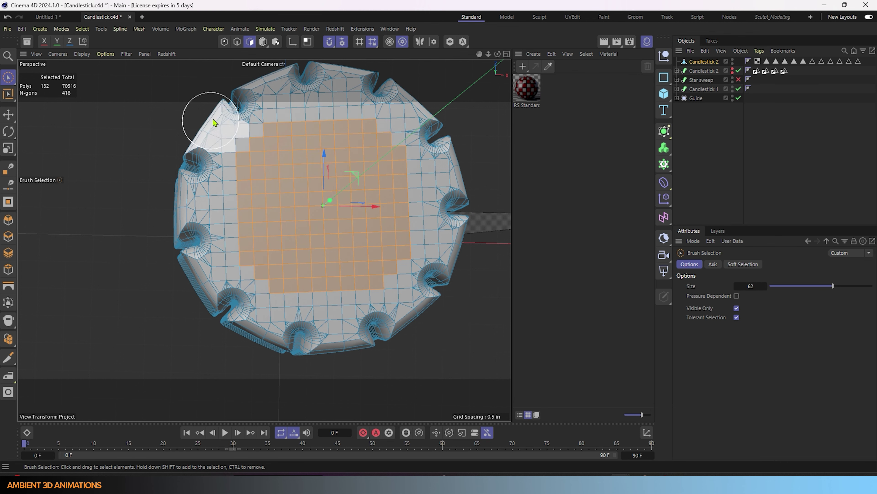
{"action": "left_click", "coordinate": [236, 124], "text": "ctrl"}
{"action": "left_click", "coordinate": [405, 119], "text": "ctrl"}
{"action": "left_click", "coordinate": [412, 286], "text": "ctrl"}
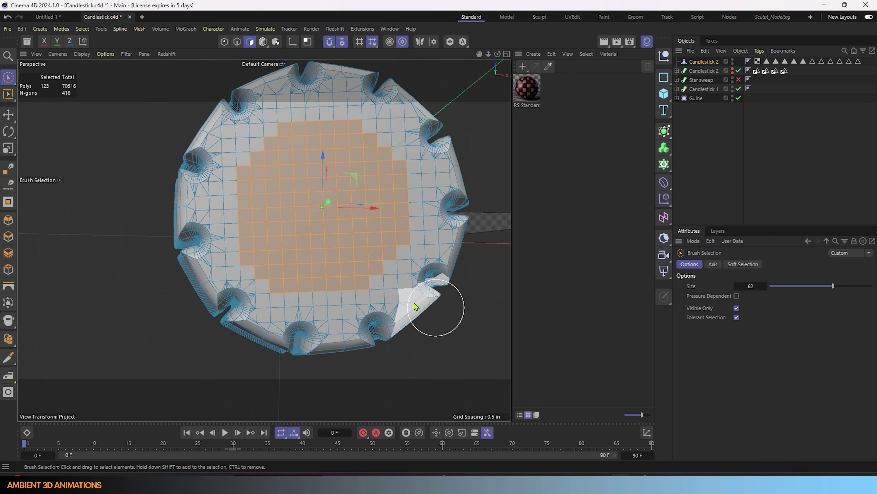
{"action": "left_click", "coordinate": [235, 287], "text": "ctrl"}
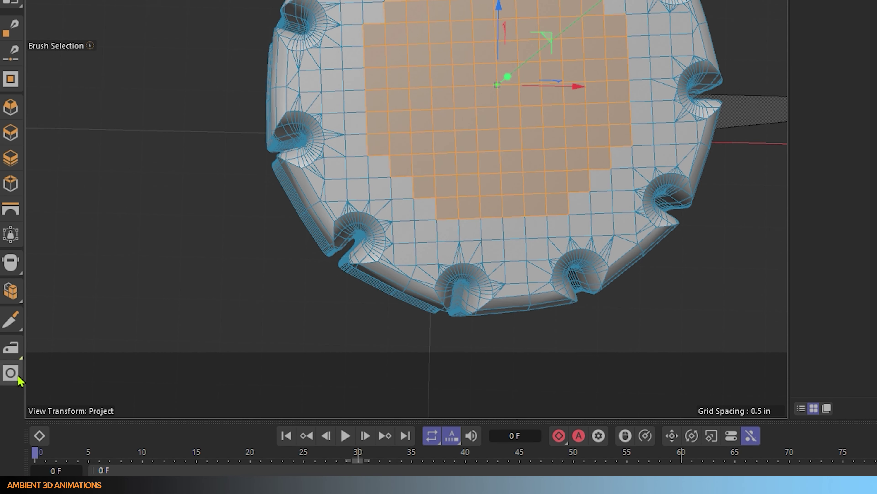
- Round the selected cap polygons with Fit Circle at 75.4 % scale and extrude them straight down to form a candle hole
{"action": "left_click", "coordinate": [10, 373]}
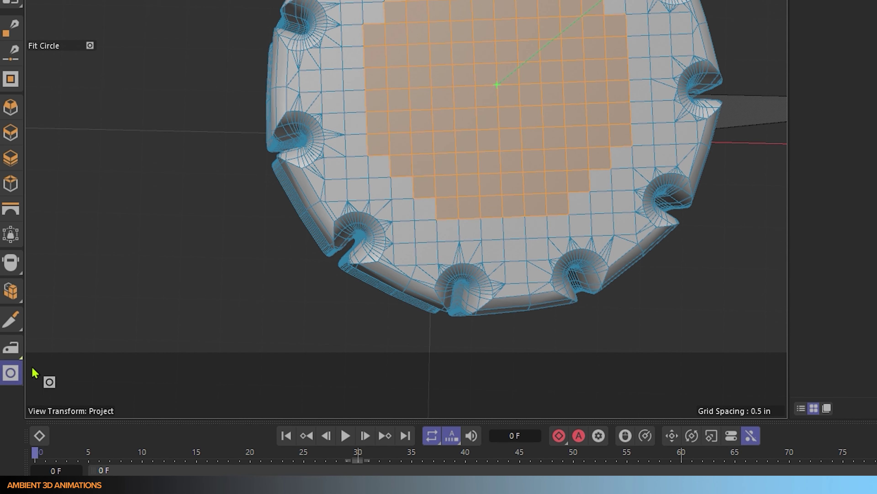
{"action": "left_click", "coordinate": [475, 135]}
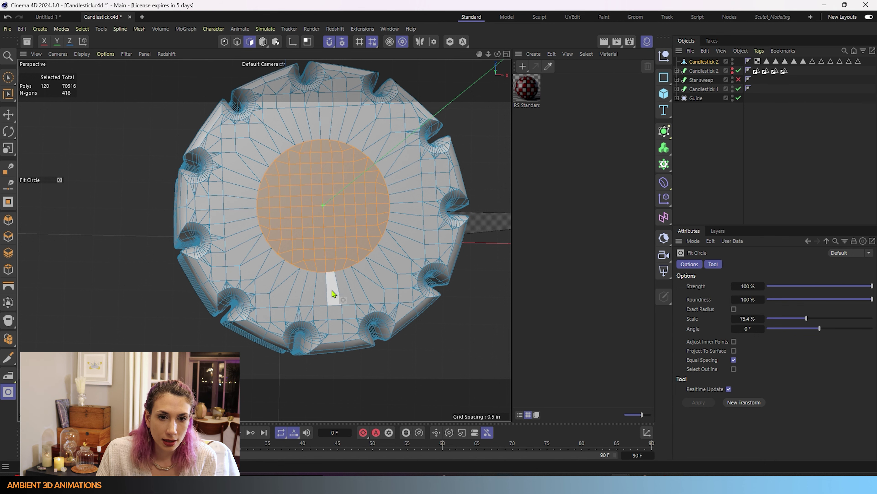
{"action": "left_click_drag", "start_coordinate": [333, 290], "coordinate": [332, 193], "text": "alt"}
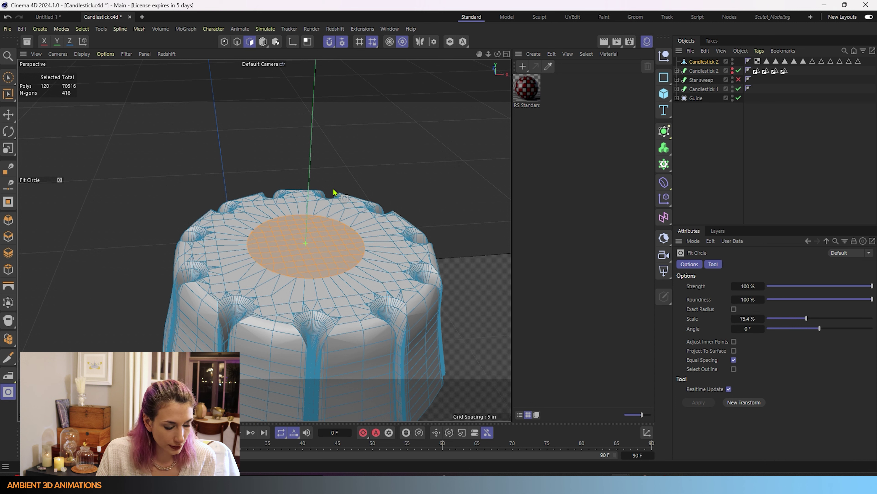
{"action": "key", "text": "e"}
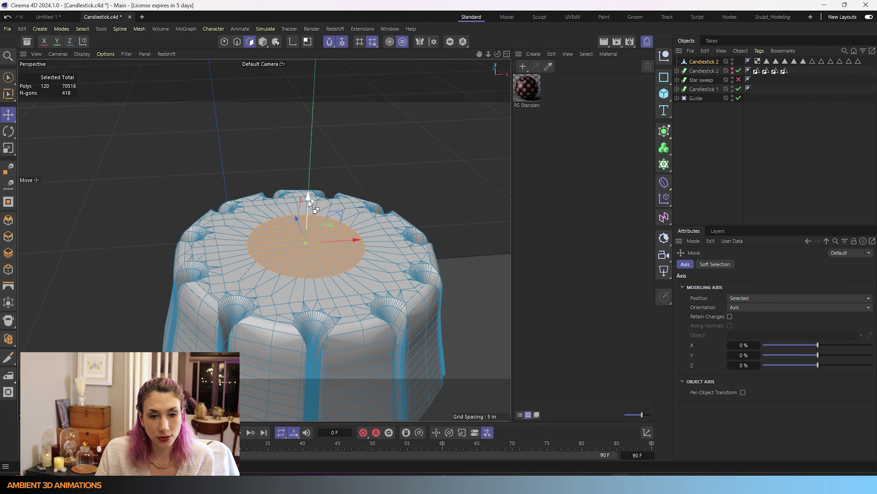
{"action": "left_click_drag", "start_coordinate": [307, 199], "coordinate": [317, 232], "text": "ctrl"}
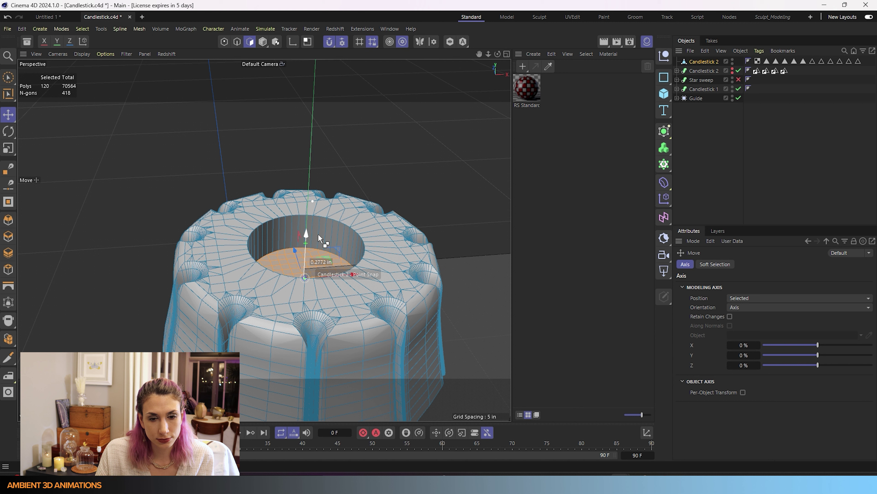
{"action": "key", "text": "ctrl+z"}
{"action": "left_click_drag", "start_coordinate": [319, 237], "coordinate": [320, 262], "text": "ctrl"}
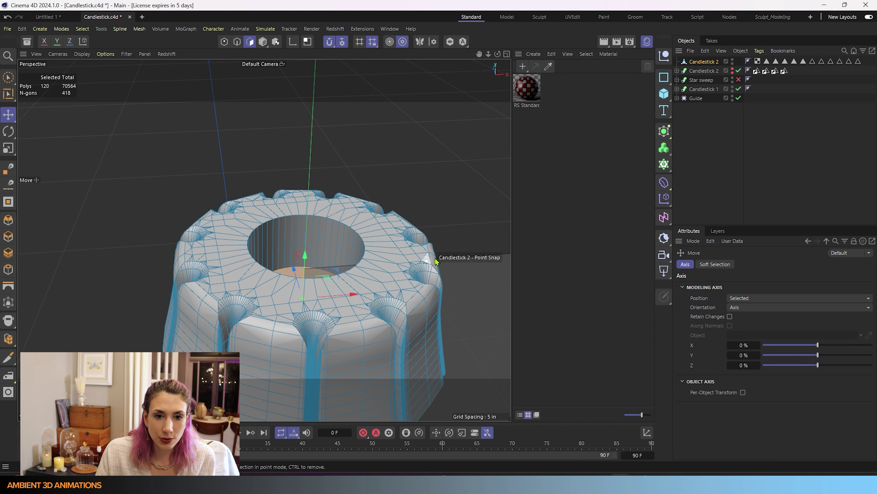
- Bevel the edge loop around the candle hole's upper rim with a chamfer offset of 0.05 in
{"action": "key", "text": "u"}
{"action": "key", "text": "l"}
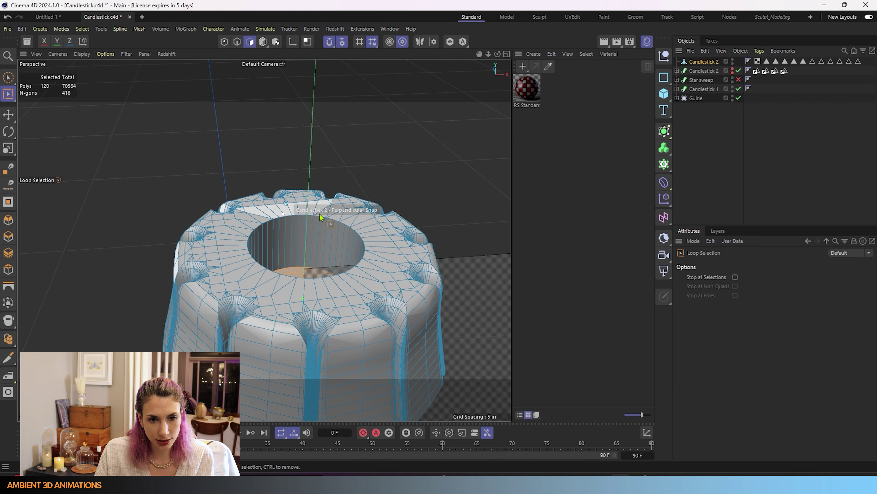
{"action": "left_click", "coordinate": [238, 43]}
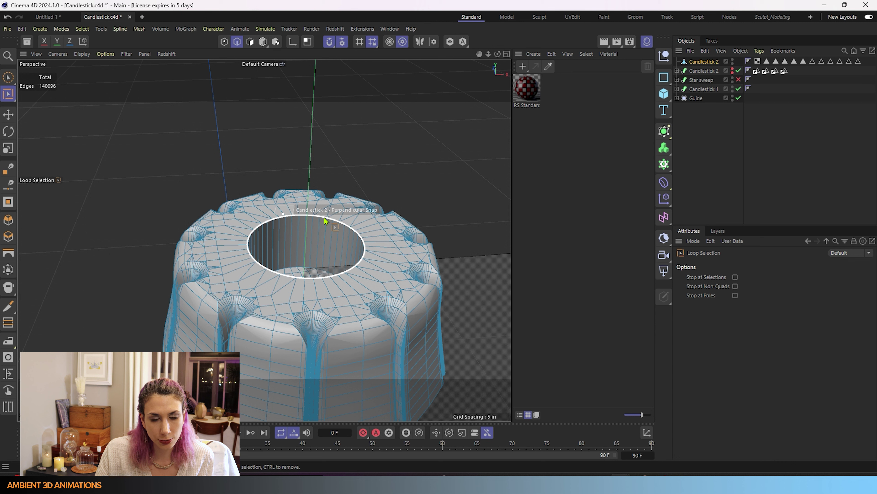
{"action": "left_click", "coordinate": [325, 220]}
{"action": "right_click", "coordinate": [403, 295]}
{"action": "left_click", "coordinate": [411, 276]}
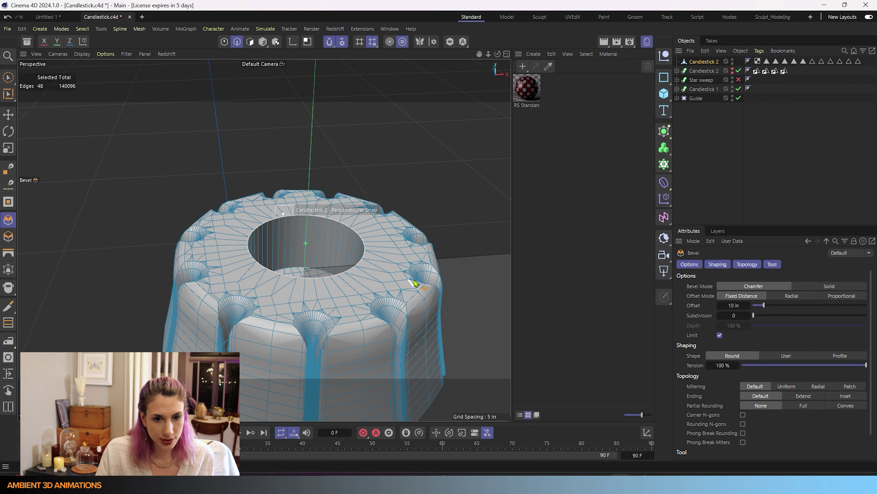
{"action": "left_click_drag", "start_coordinate": [371, 249], "coordinate": [376, 248]}
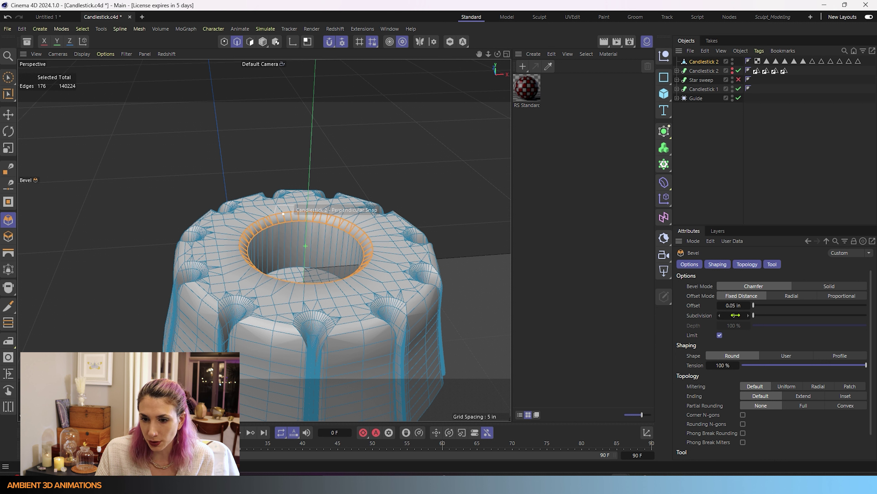
- Set the rim bevel's subdivision to 3, return to Brush Selection and clear the edge selection
{"action": "left_click", "coordinate": [749, 315]}
{"action": "left_click", "coordinate": [748, 315]}
{"action": "left_click", "coordinate": [749, 315]}
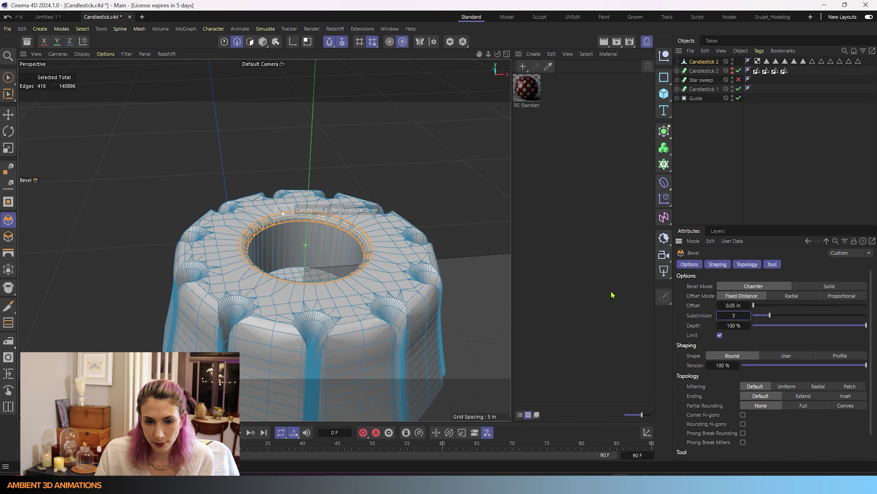
{"action": "left_click_drag", "start_coordinate": [308, 259], "coordinate": [359, 327], "text": "alt"}
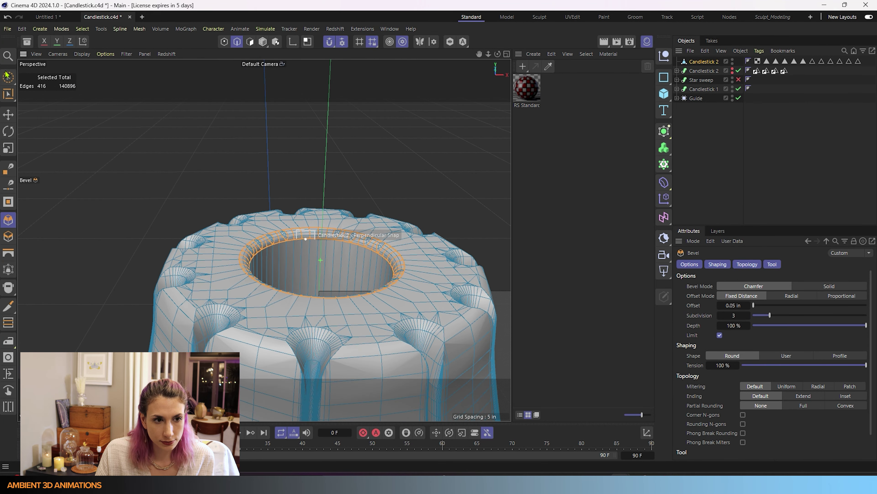
{"action": "left_click", "coordinate": [9, 78]}
{"action": "left_click", "coordinate": [275, 177]}
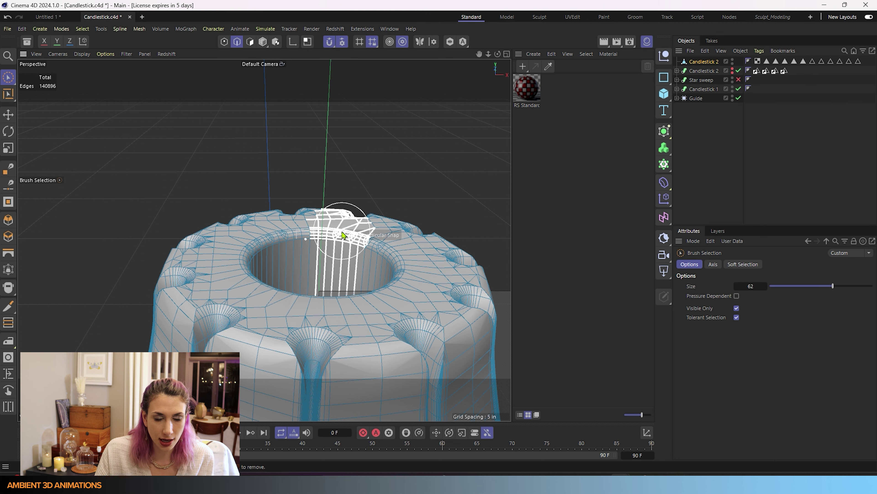
- Examine the bevelled candle hole from above and the whole twisted candlestick from the side
{"action": "mouse_move", "coordinate": [352, 235]}
{"action": "left_mouse_down", "text": "alt"}
{"action": "mouse_move", "coordinate": [404, 289]}
{"action": "mouse_move", "coordinate": [412, 372]}
{"action": "mouse_move", "coordinate": [401, 294]}
{"action": "mouse_move", "coordinate": [416, 251]}
{"action": "left_mouse_up", "text": "alt"}
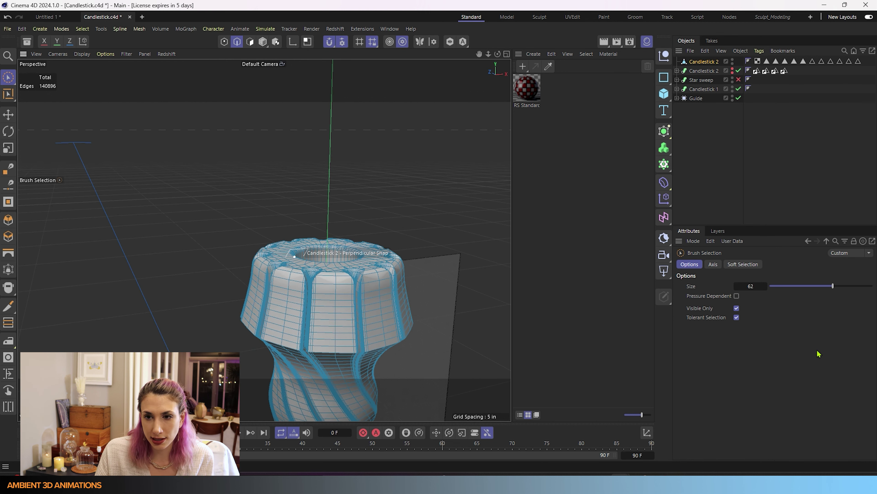
{"action": "left_click", "coordinate": [664, 130]}
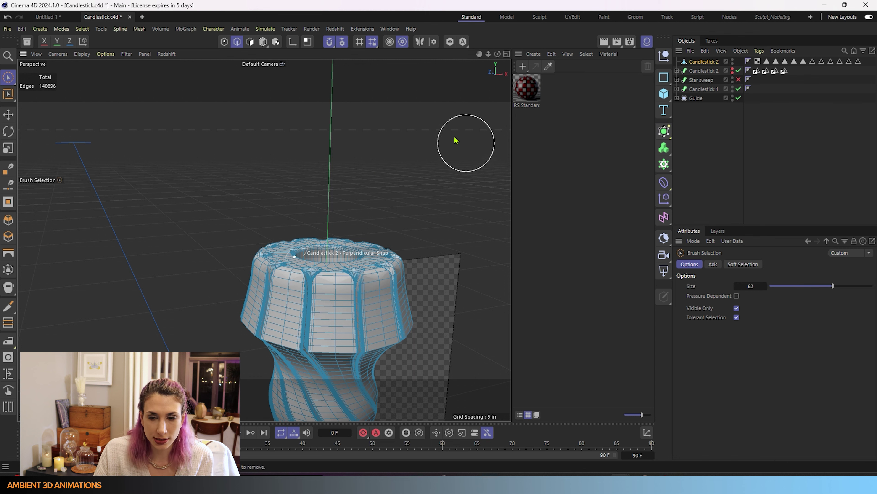
{"action": "left_click_drag", "start_coordinate": [326, 356], "coordinate": [328, 229], "text": "alt"}
{"action": "left_click_drag", "start_coordinate": [225, 166], "coordinate": [300, 273], "text": "alt"}
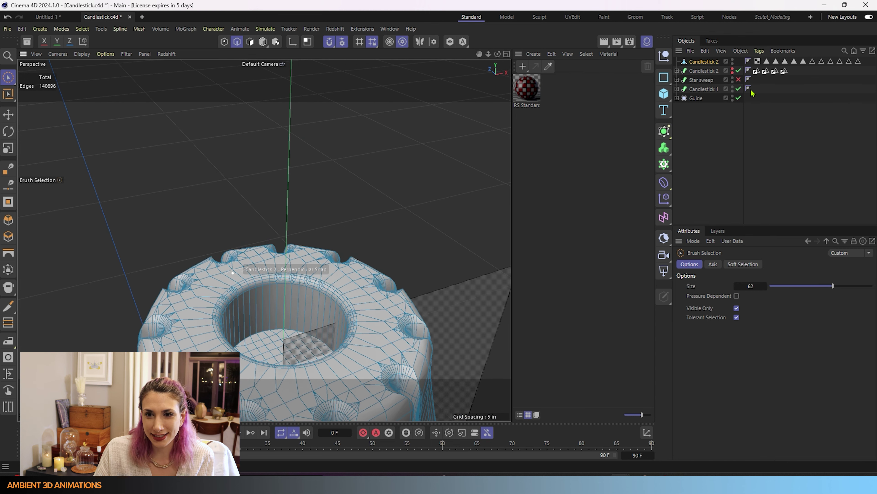
{"action": "left_click_drag", "start_coordinate": [274, 245], "coordinate": [284, 250], "text": "alt"}
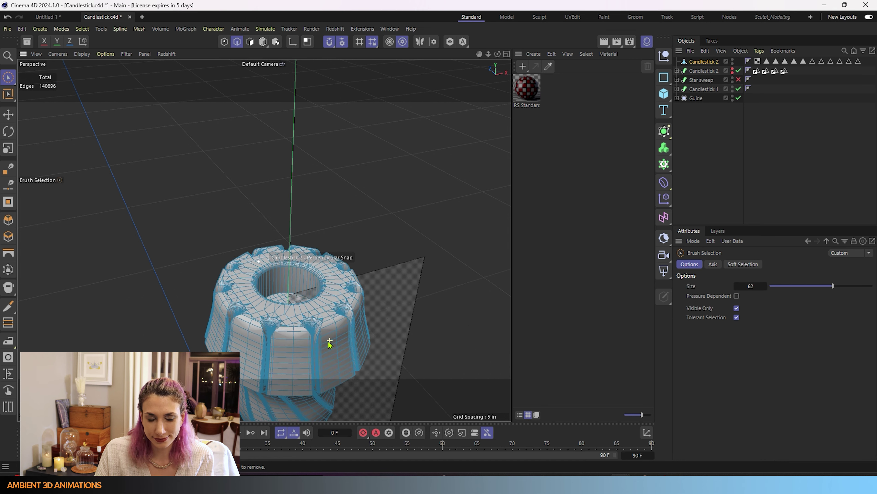
{"action": "mouse_move", "coordinate": [328, 339]}
{"action": "left_mouse_down"}
{"action": "mouse_move", "coordinate": [292, 337]}
{"action": "mouse_move", "coordinate": [263, 240]}
{"action": "mouse_move", "coordinate": [352, 298]}
{"action": "mouse_move", "coordinate": [367, 262]}
{"action": "left_mouse_up"}
{"action": "scroll", "coordinate": [292, 337], "scroll_direction": "down", "scroll_amount": 5}
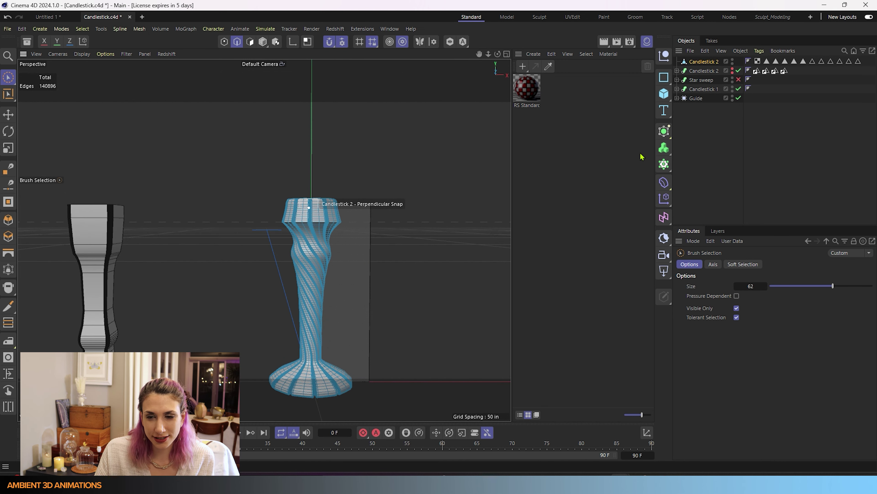
- Add a cylinder primitive with a radius of 0.5 in to serve as the candle
{"action": "left_click", "coordinate": [664, 93]}
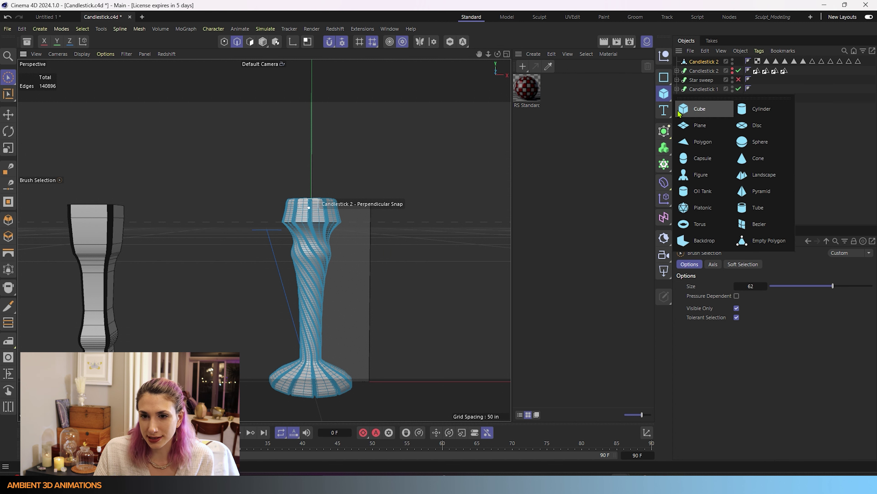
{"action": "left_click", "coordinate": [742, 112]}
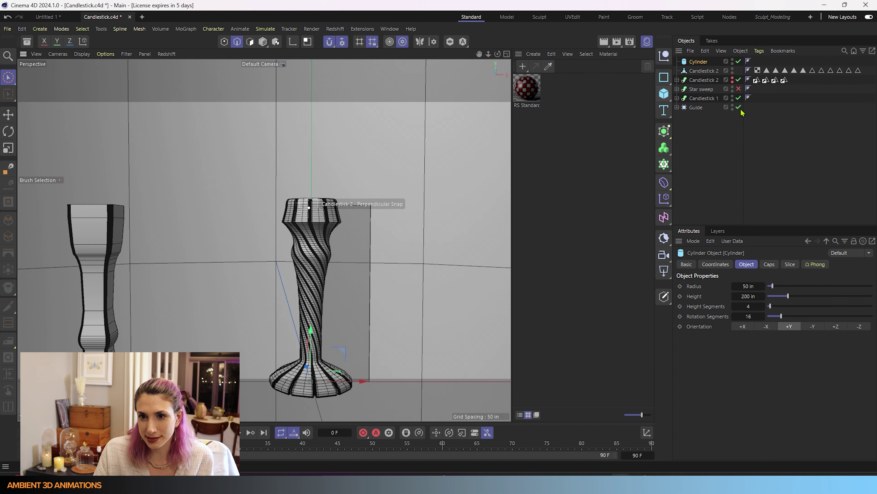
{"action": "left_click", "coordinate": [747, 286]}
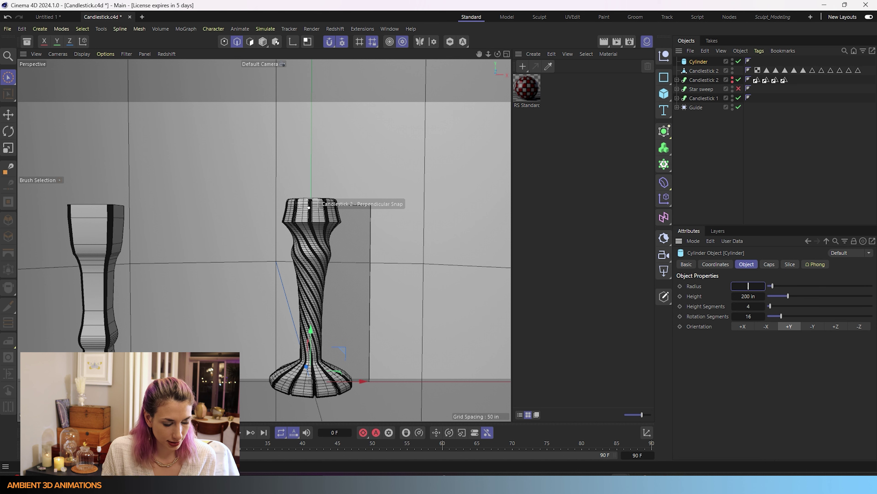
{"action": "type", "text": "0.5"}
{"action": "key", "text": "Return"}
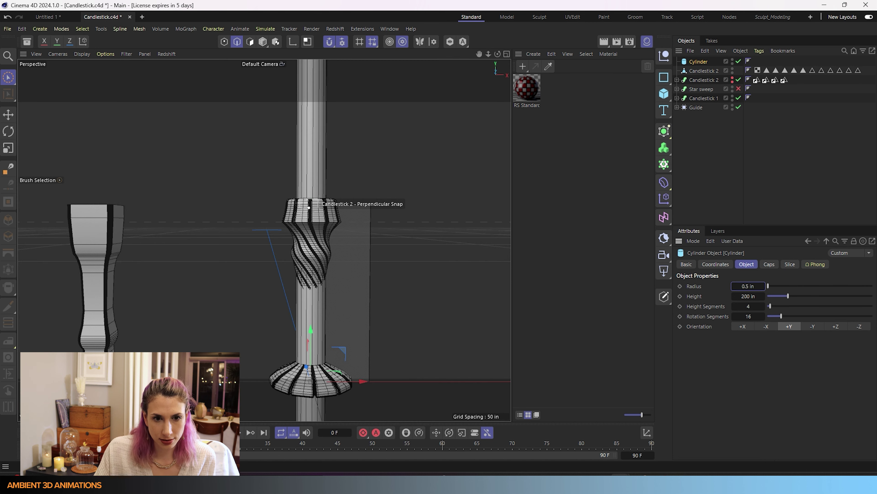
{"action": "left_click_drag", "start_coordinate": [489, 239], "coordinate": [444, 261], "text": "alt"}
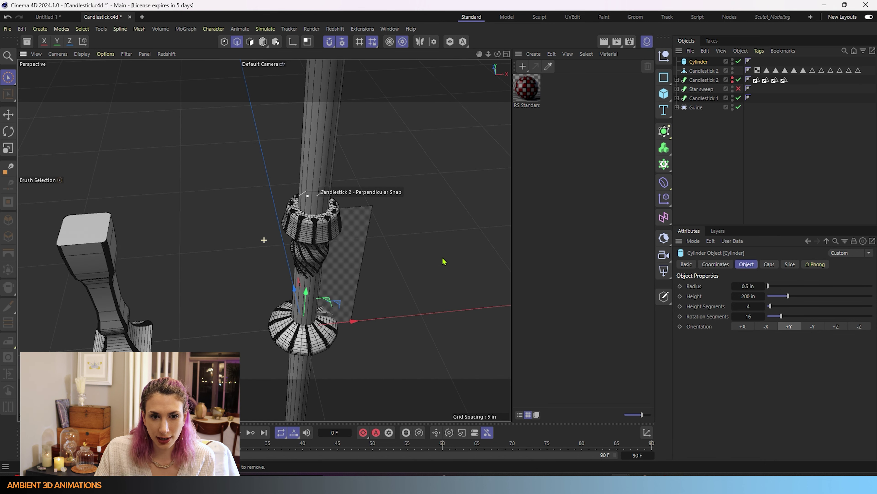
- Set the candle cylinder's radius to 0.4 in and its height to 5 in
{"action": "left_click", "coordinate": [734, 286]}
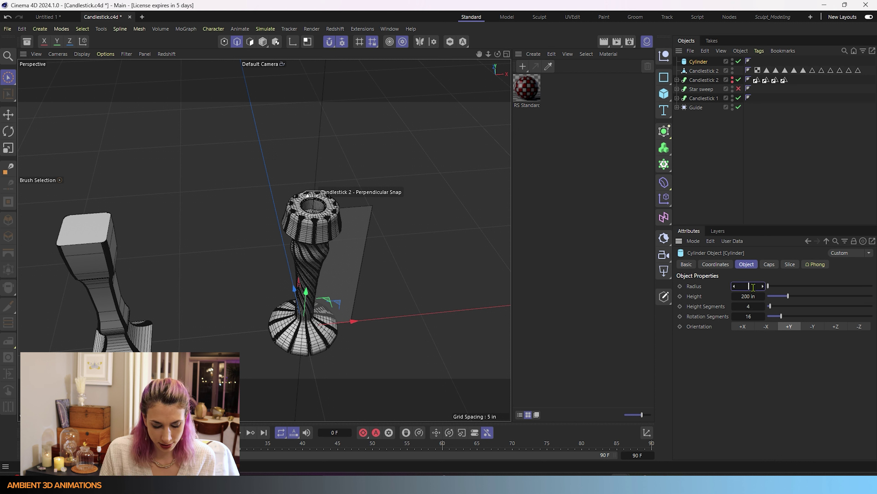
{"action": "type", "text": ".4"}
{"action": "key", "text": "Return"}
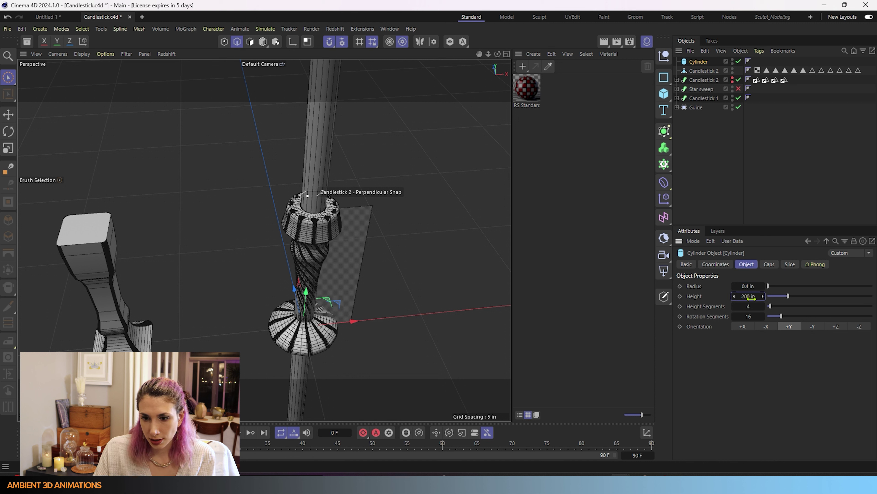
{"action": "key", "text": "BackSpace"}
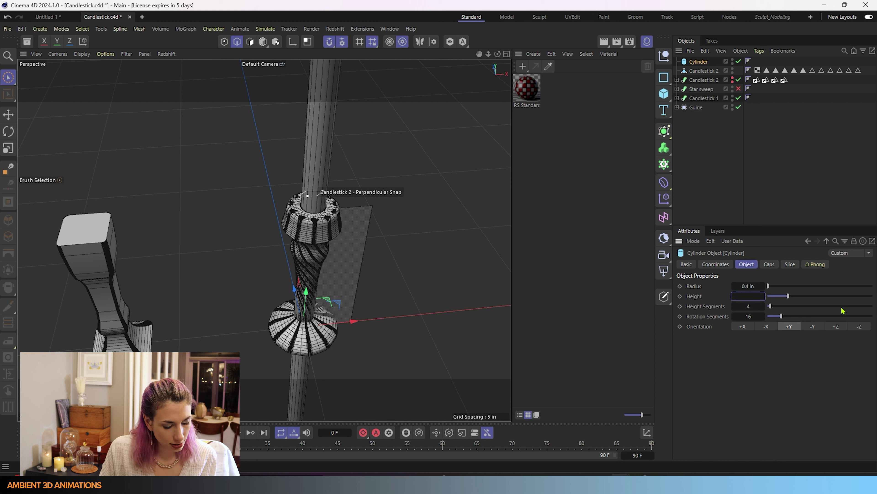
{"action": "key", "text": "Return"}
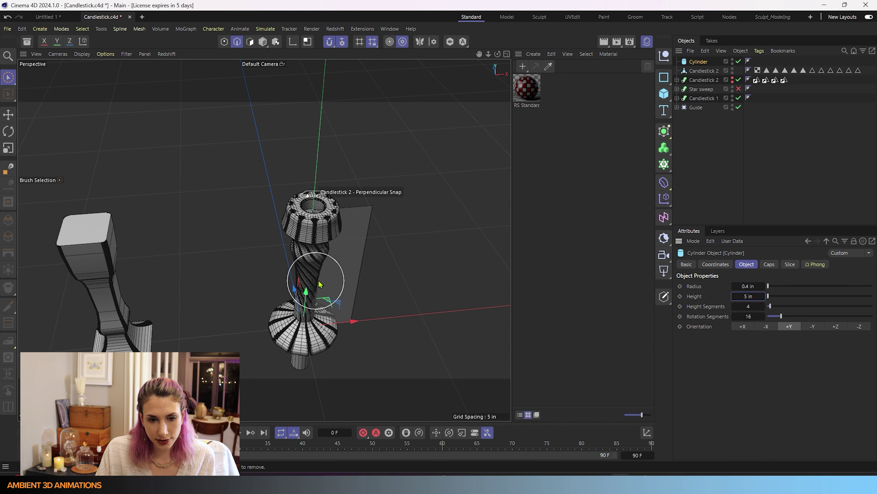
- Move the cylinder straight up about 8.4 in so it stands in the candlestick's hole
{"action": "left_click_drag", "start_coordinate": [305, 292], "coordinate": [345, 102]}
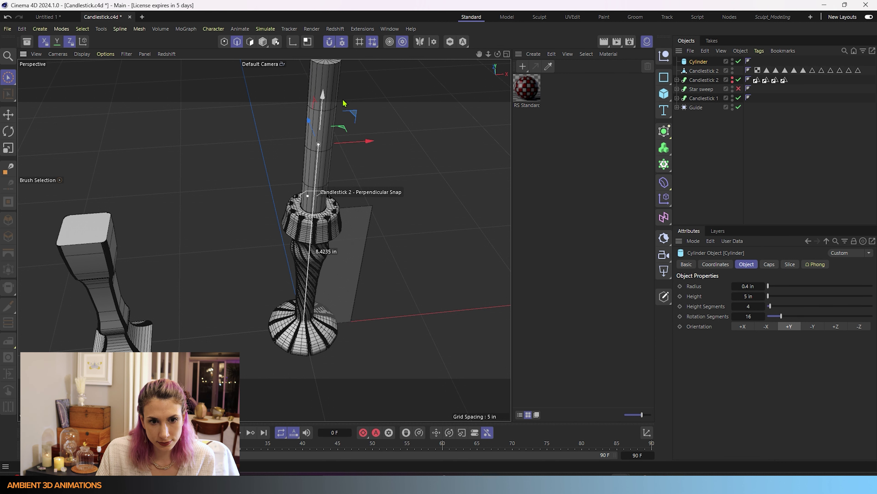
{"action": "left_click_drag", "start_coordinate": [363, 162], "coordinate": [366, 171], "text": "alt"}
{"action": "scroll", "coordinate": [345, 183], "scroll_direction": "down", "scroll_amount": 3}
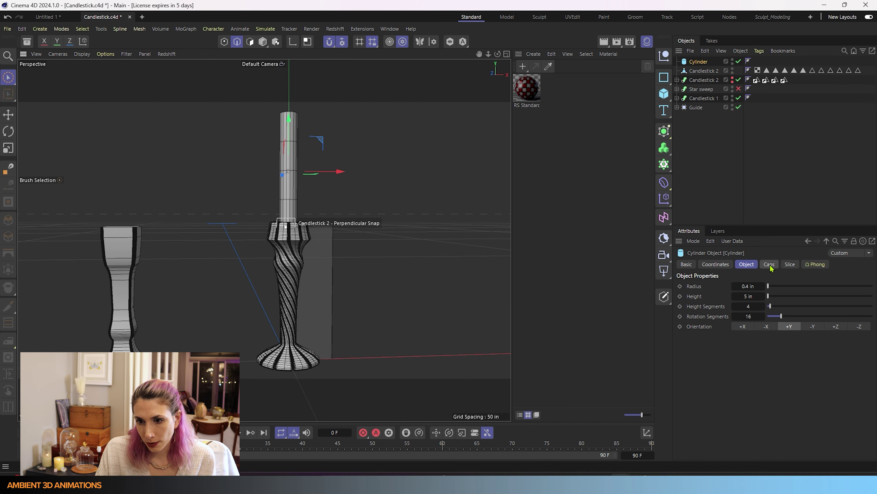
- Enable the fillet on the cylinder's caps and set the fillet radius to 0.05 in
{"action": "left_click", "coordinate": [770, 265]}
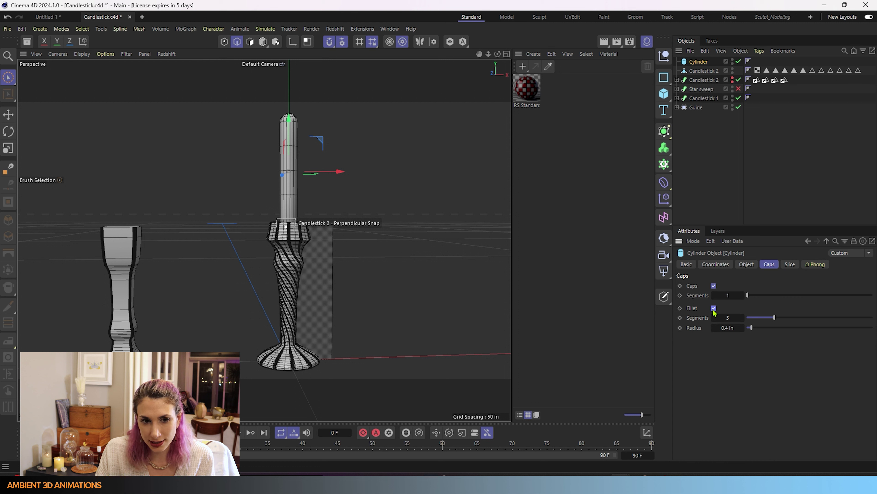
{"action": "left_click", "coordinate": [727, 328]}
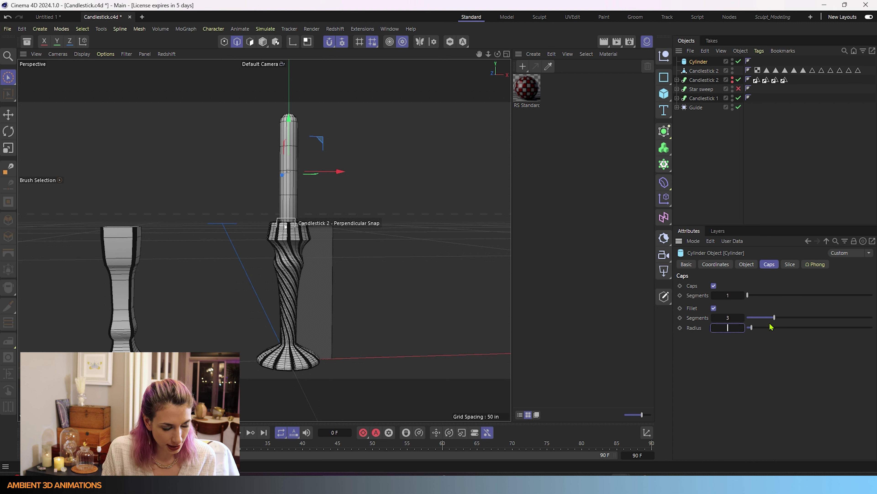
{"action": "key", "text": "Return"}
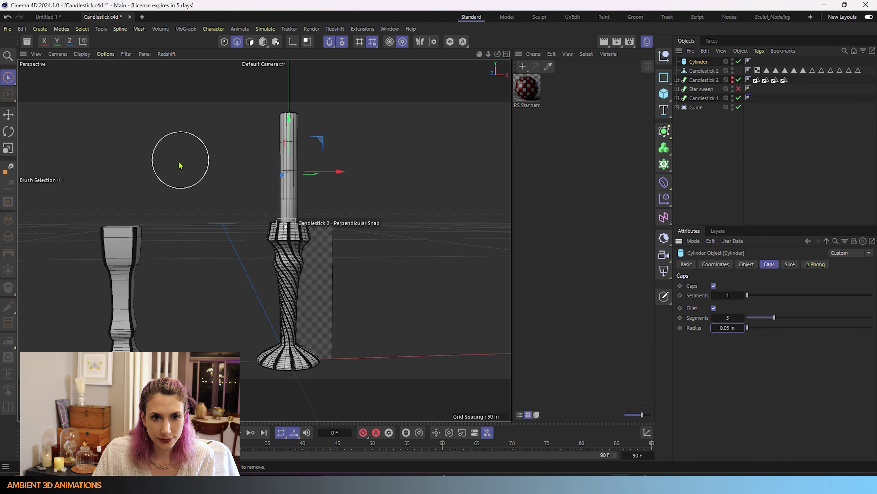
{"action": "scroll", "coordinate": [316, 114], "scroll_direction": "up", "scroll_amount": 4}
{"action": "left_click_drag", "start_coordinate": [330, 139], "coordinate": [328, 175], "text": "alt"}
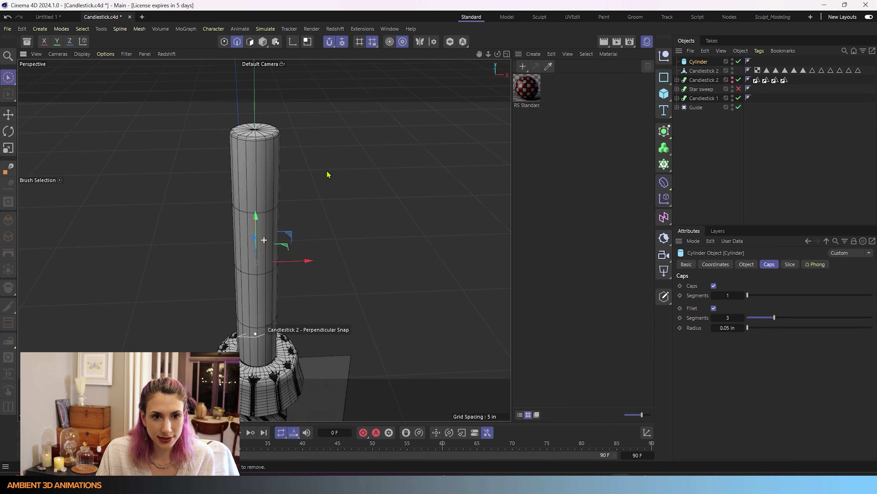
- Add a second cylinder primitive and rename the first cylinder Candle
{"action": "left_click", "coordinate": [667, 99]}
{"action": "left_click", "coordinate": [742, 110]}
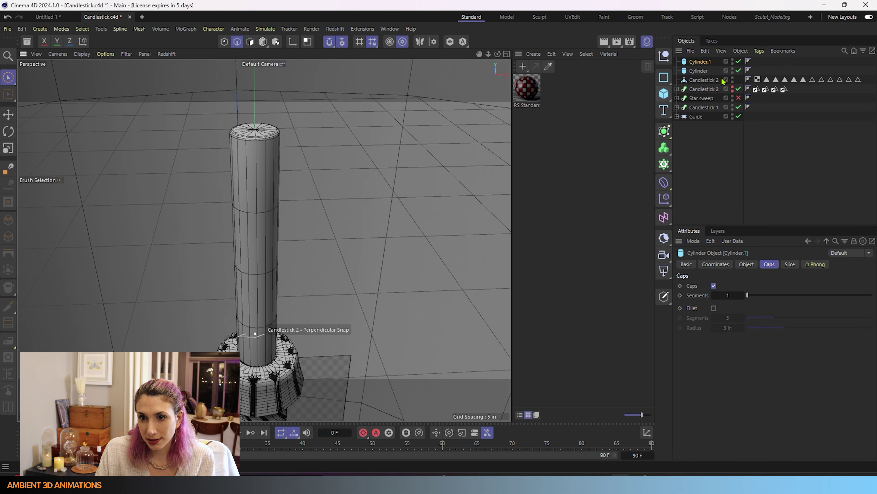
{"action": "double_click", "coordinate": [698, 71]}
{"action": "key", "text": "BackSpace"}
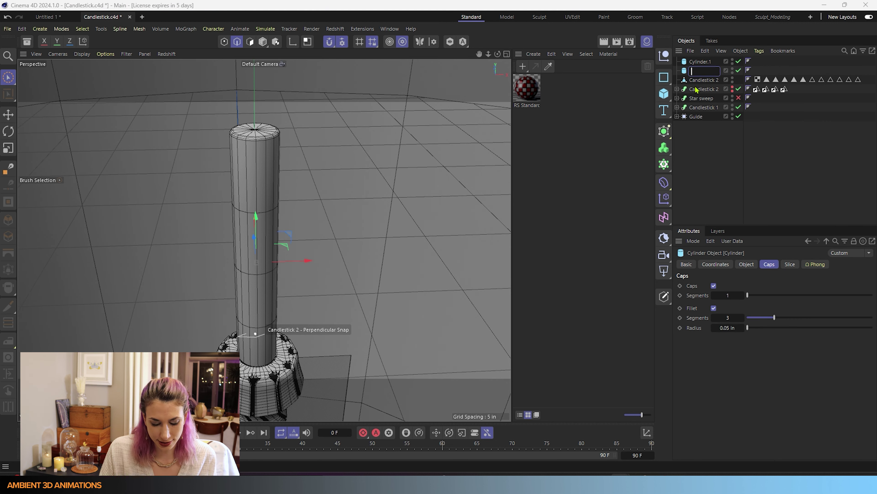
{"action": "type", "text": "C"}
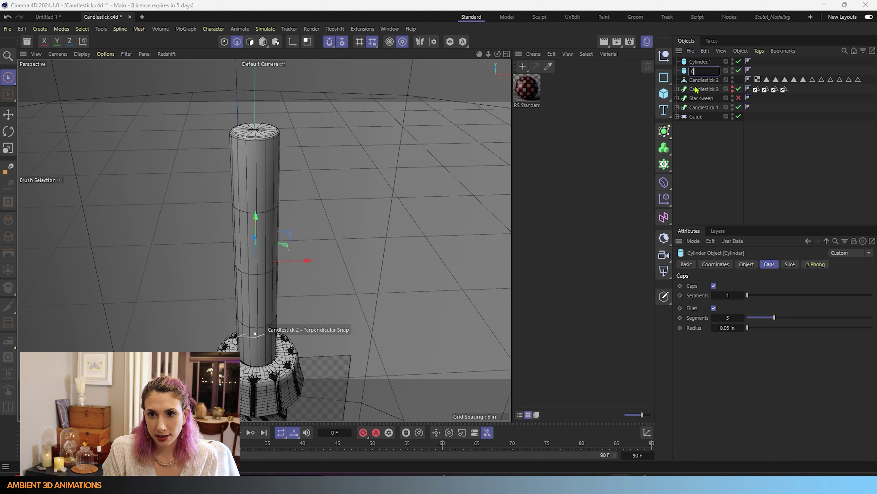
{"action": "type", "text": "andle"}
{"action": "key", "text": "Return"}
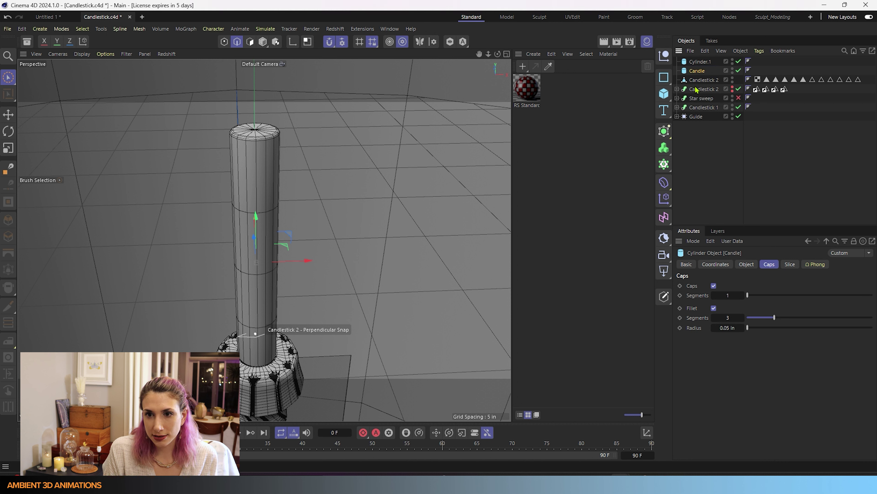
- Rename the newly added cylinder Wick
{"action": "left_click", "coordinate": [701, 64]}
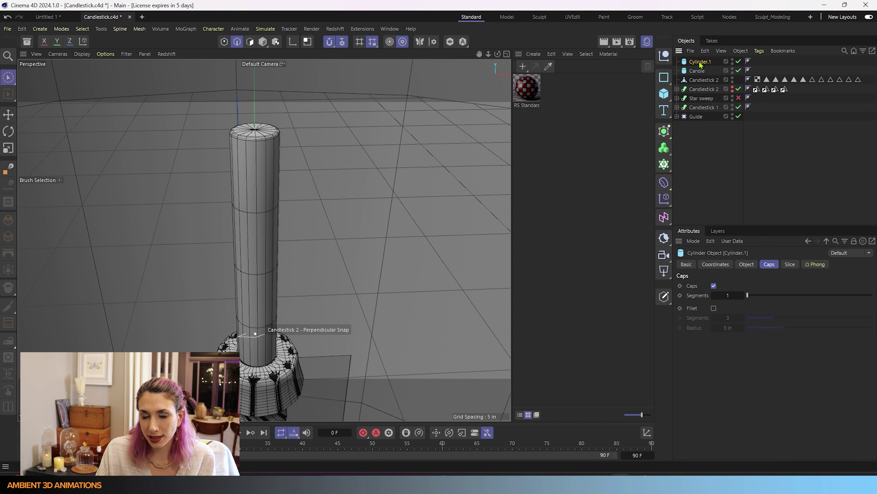
{"action": "double_click", "coordinate": [701, 62]}
{"action": "key", "text": "BackSpace"}
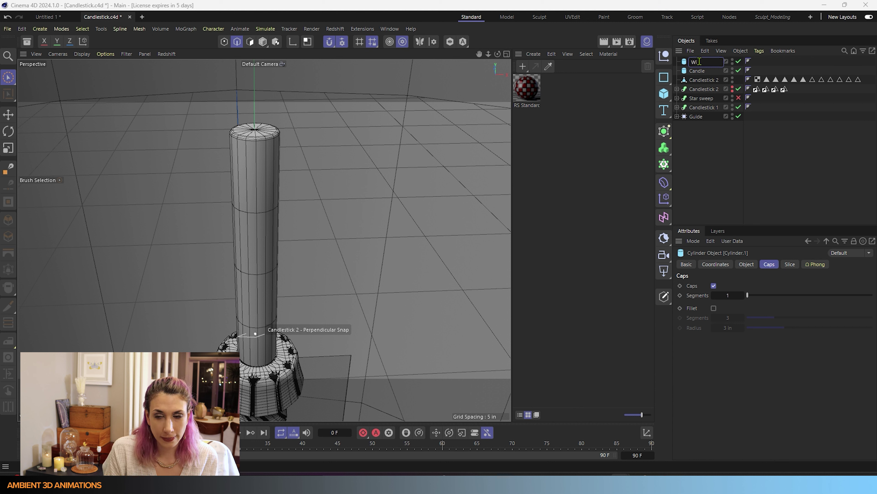
{"action": "type", "text": "Wic"}
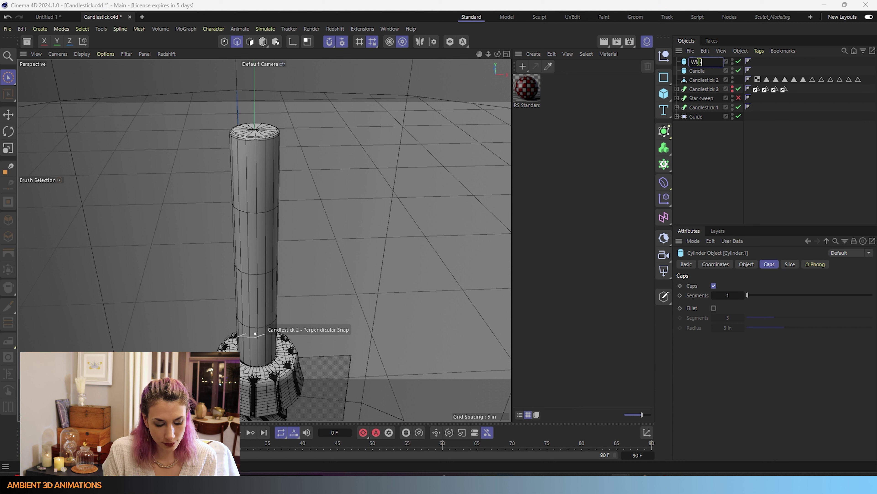
{"action": "type", "text": "k"}
{"action": "key", "text": "Return"}
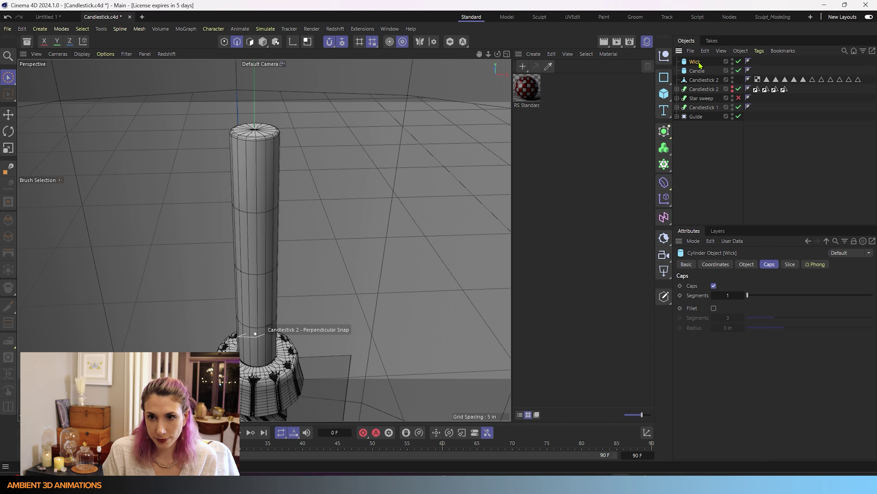
- Set the Wick cylinder's radius to 0.02 in and reduce its height to a fraction of an inch
{"action": "left_click", "coordinate": [747, 265]}
{"action": "left_click", "coordinate": [750, 286]}
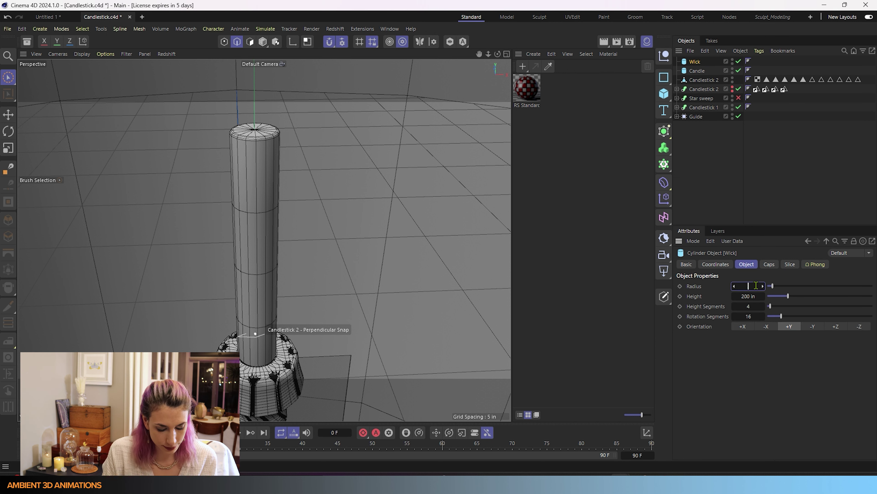
{"action": "key", "text": "Return"}
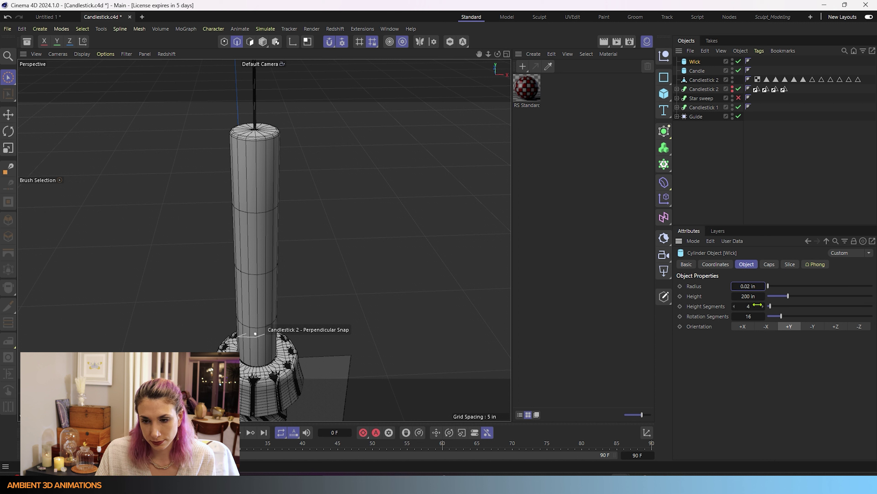
{"action": "left_click", "coordinate": [748, 297]}
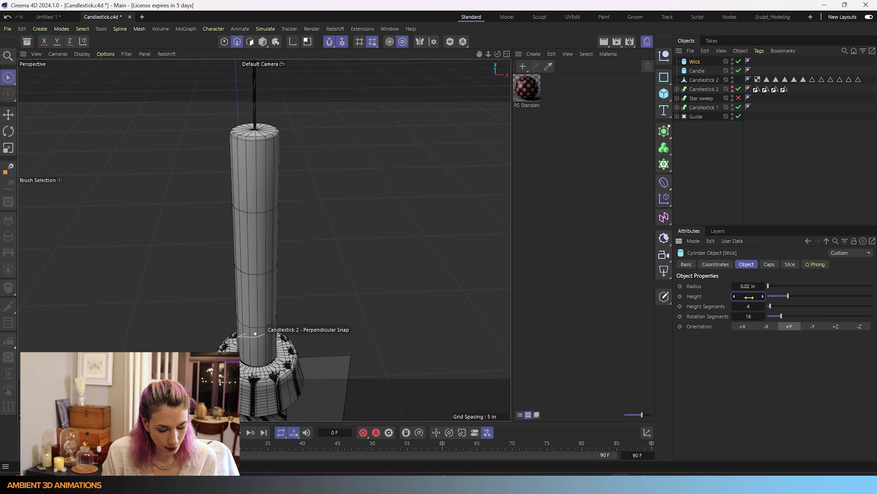
{"action": "key", "text": "Return"}
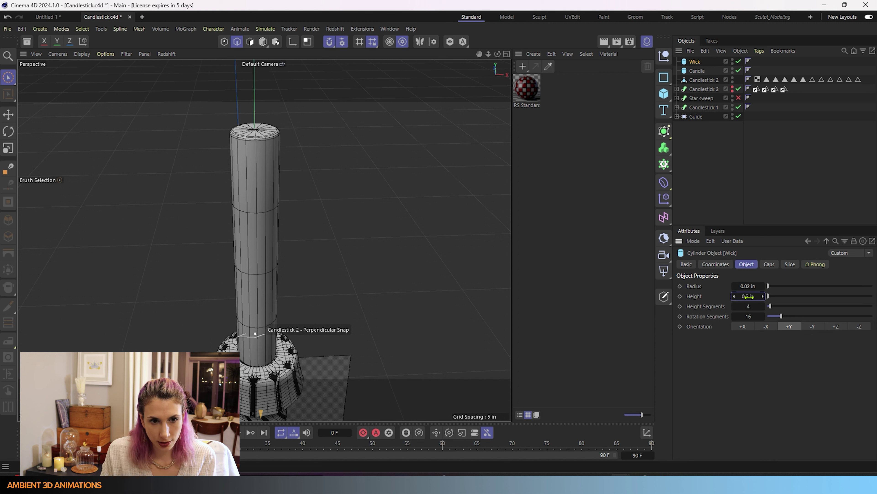
{"action": "scroll", "coordinate": [234, 147], "scroll_direction": "down", "scroll_amount": 5}
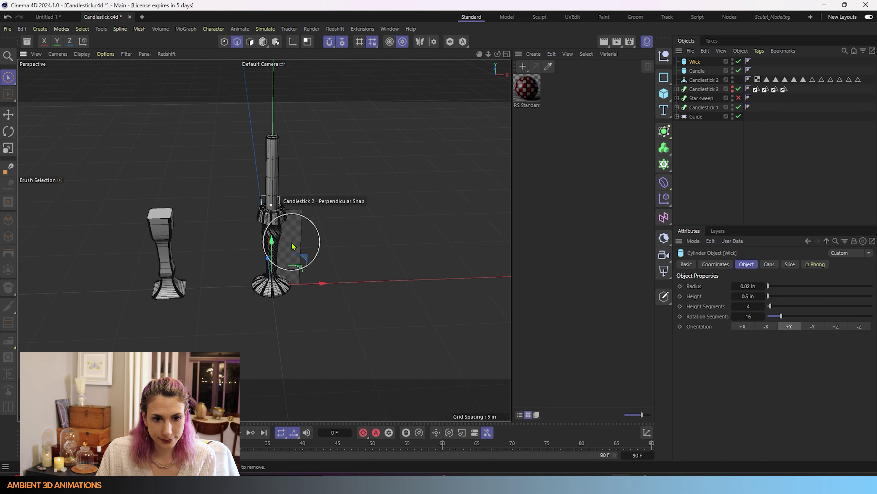
{"action": "left_click_drag", "start_coordinate": [271, 242], "coordinate": [284, 87]}
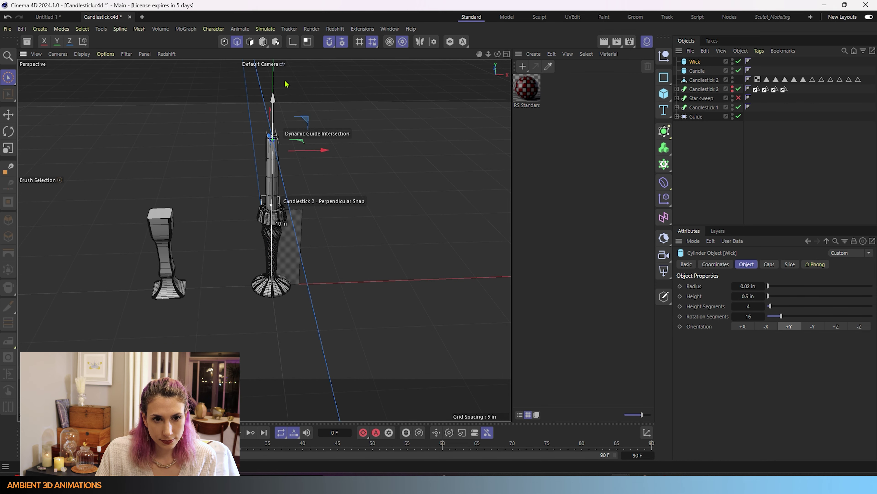
{"action": "scroll", "coordinate": [273, 119], "scroll_direction": "up", "scroll_amount": 5}
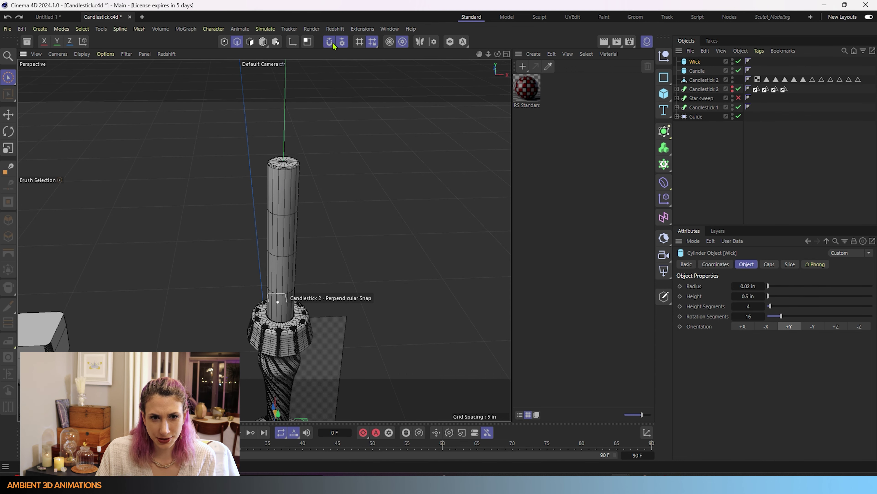
- Turn off snapping and raise the Wick along the Y axis until it stands out of the center of the candle's top
{"action": "scroll", "coordinate": [345, 214], "scroll_direction": "down", "scroll_amount": 3}
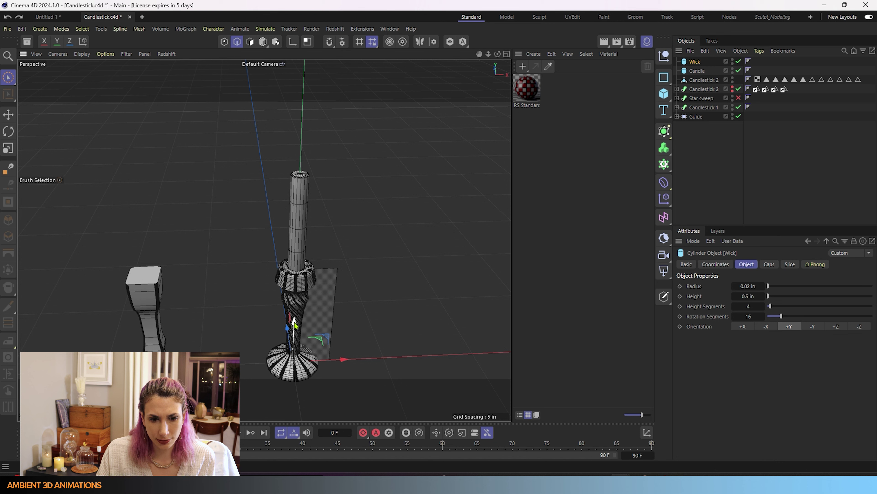
{"action": "left_click_drag", "start_coordinate": [294, 323], "coordinate": [301, 131]}
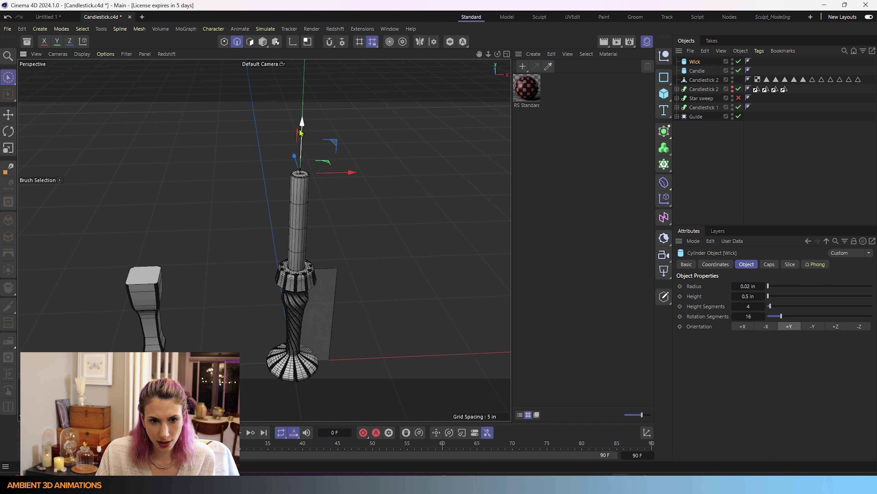
{"action": "key", "text": "o"}
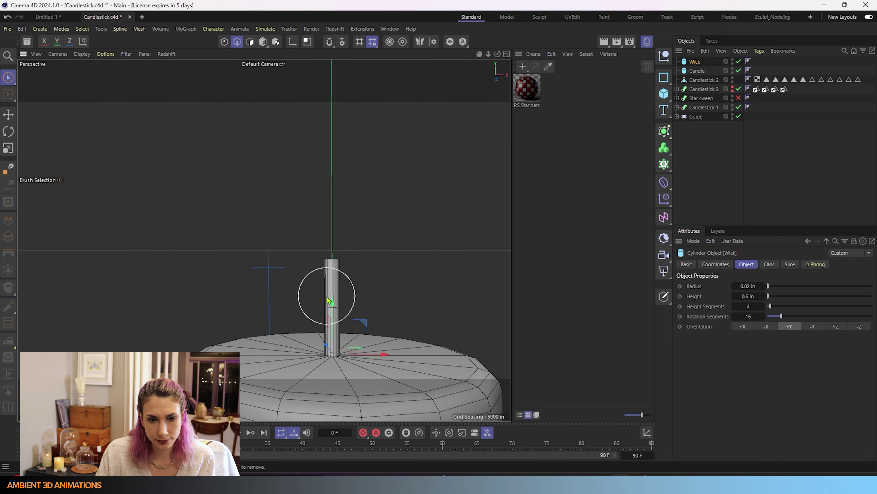
{"action": "scroll", "coordinate": [328, 300], "scroll_direction": "down", "scroll_amount": 3}
{"action": "left_click_drag", "start_coordinate": [330, 265], "coordinate": [349, 245]}
{"action": "scroll", "coordinate": [372, 300], "scroll_direction": "down", "scroll_amount": 4}
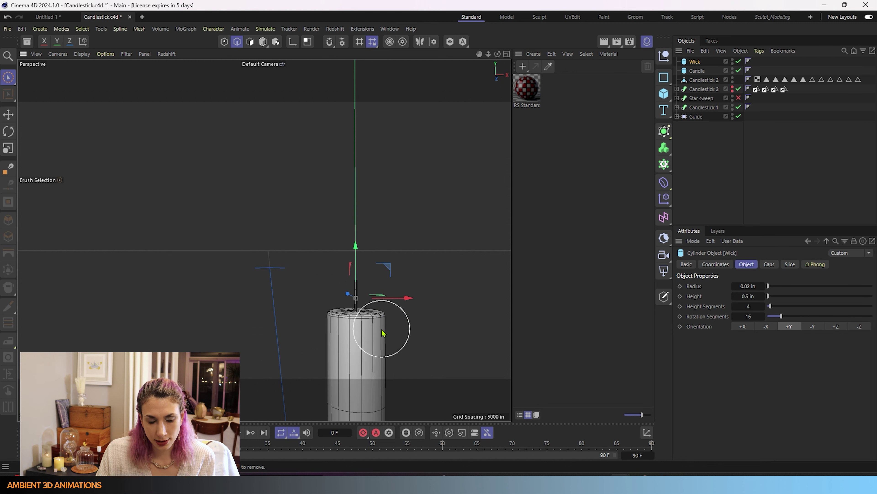
{"action": "scroll", "coordinate": [383, 333], "scroll_direction": "down", "scroll_amount": 8}
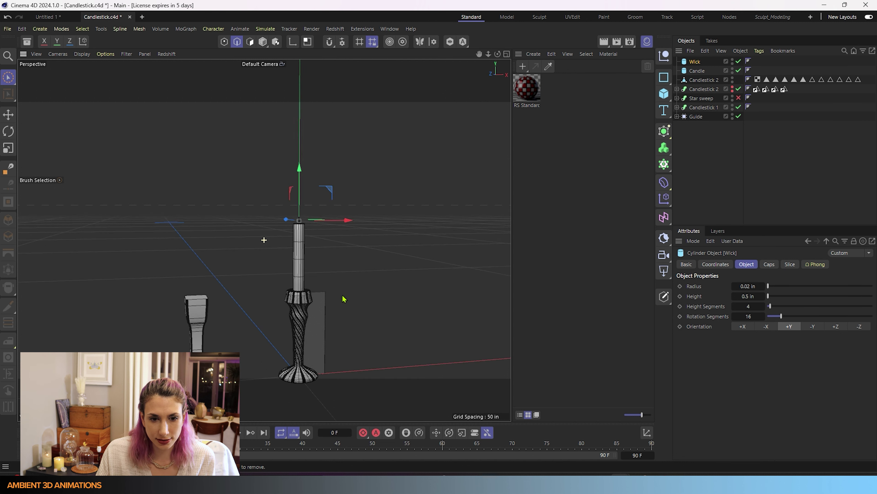